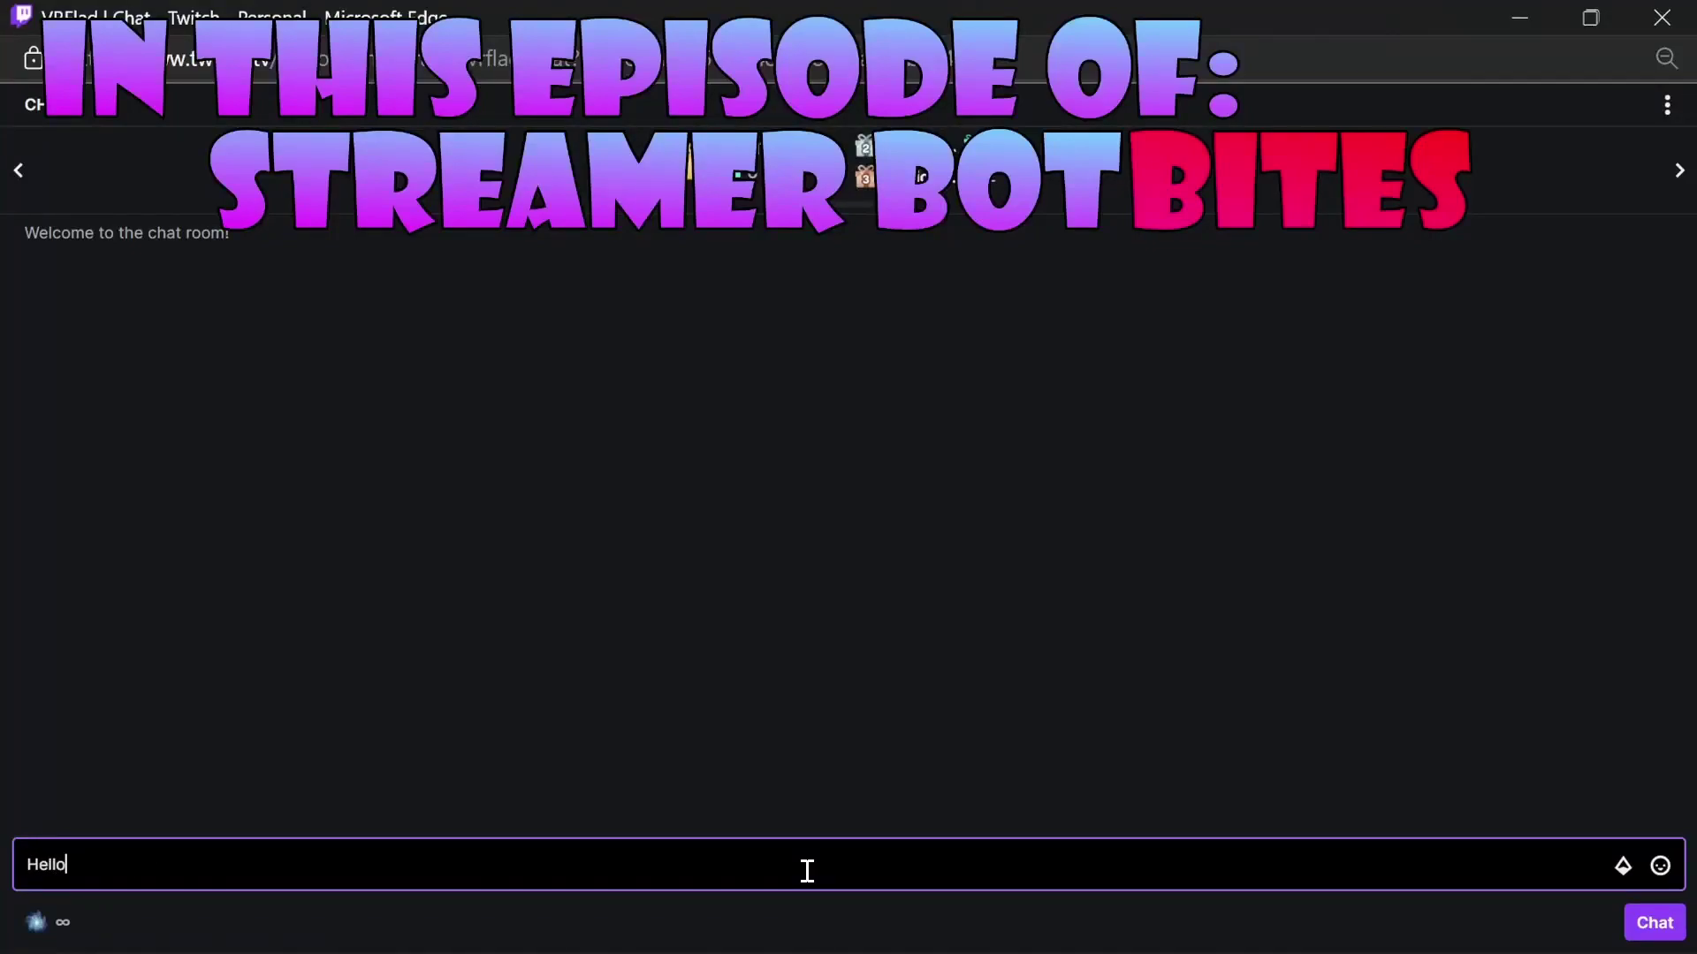
# Send the "Hello" message in the Twitch chat, followed by the command !pronounsexample.
pyautogui.press('Return')
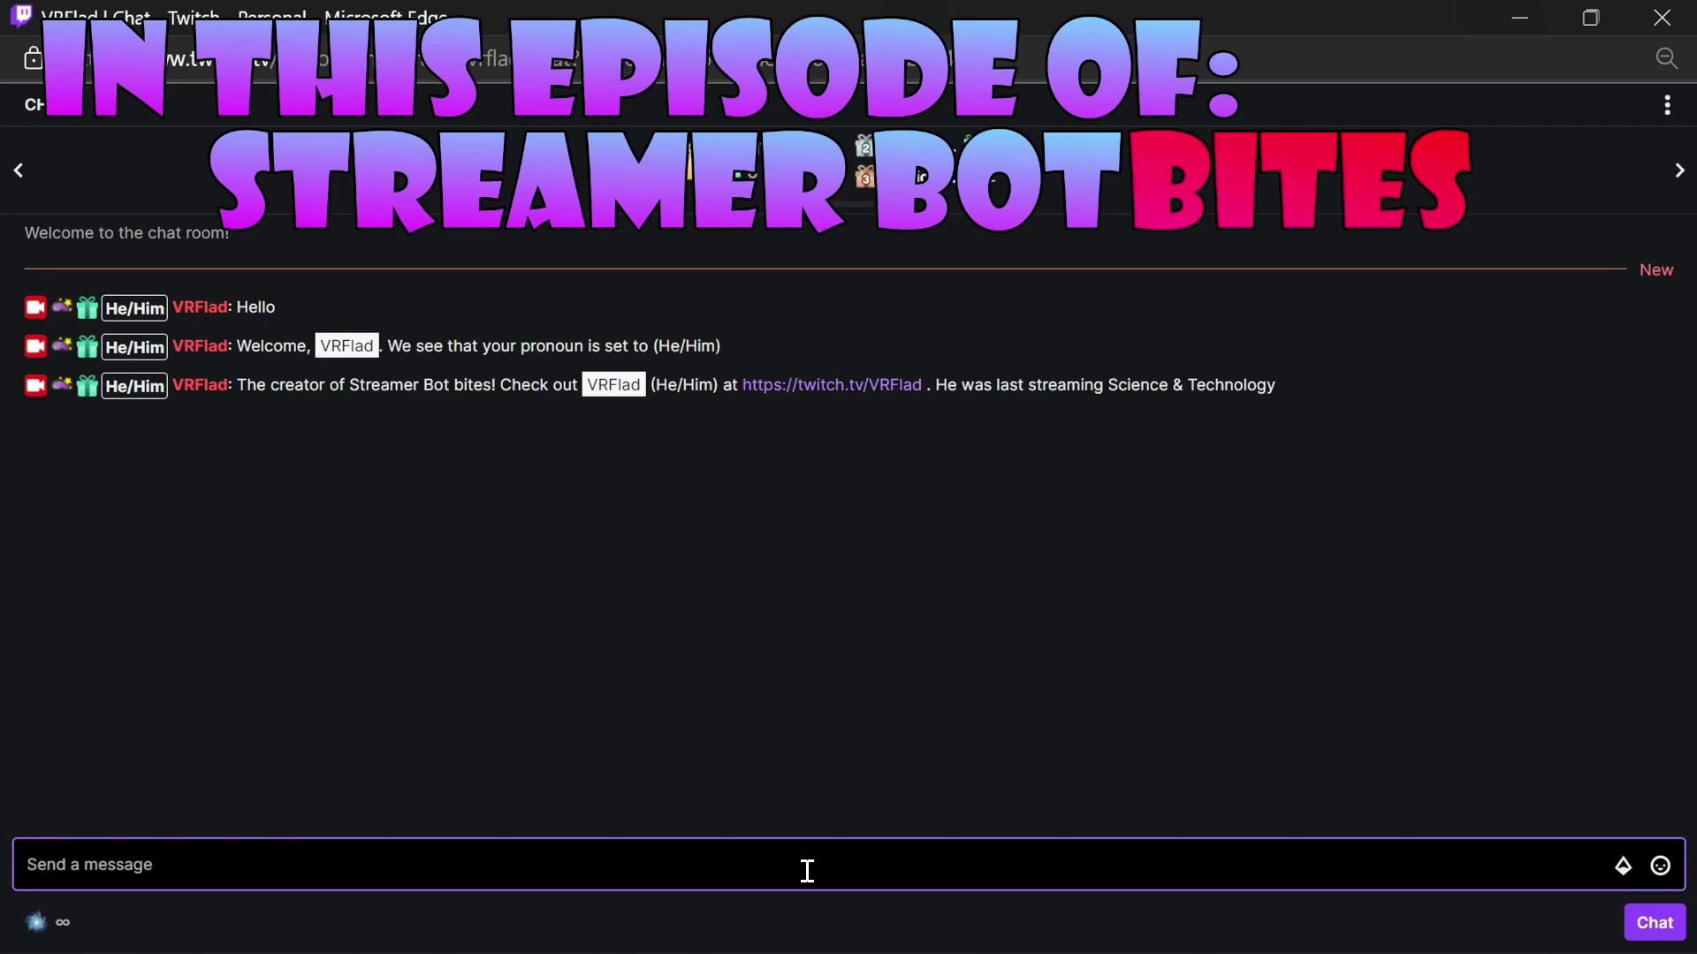
pyautogui.write('!pronounsexample')
pyautogui.press('Return')
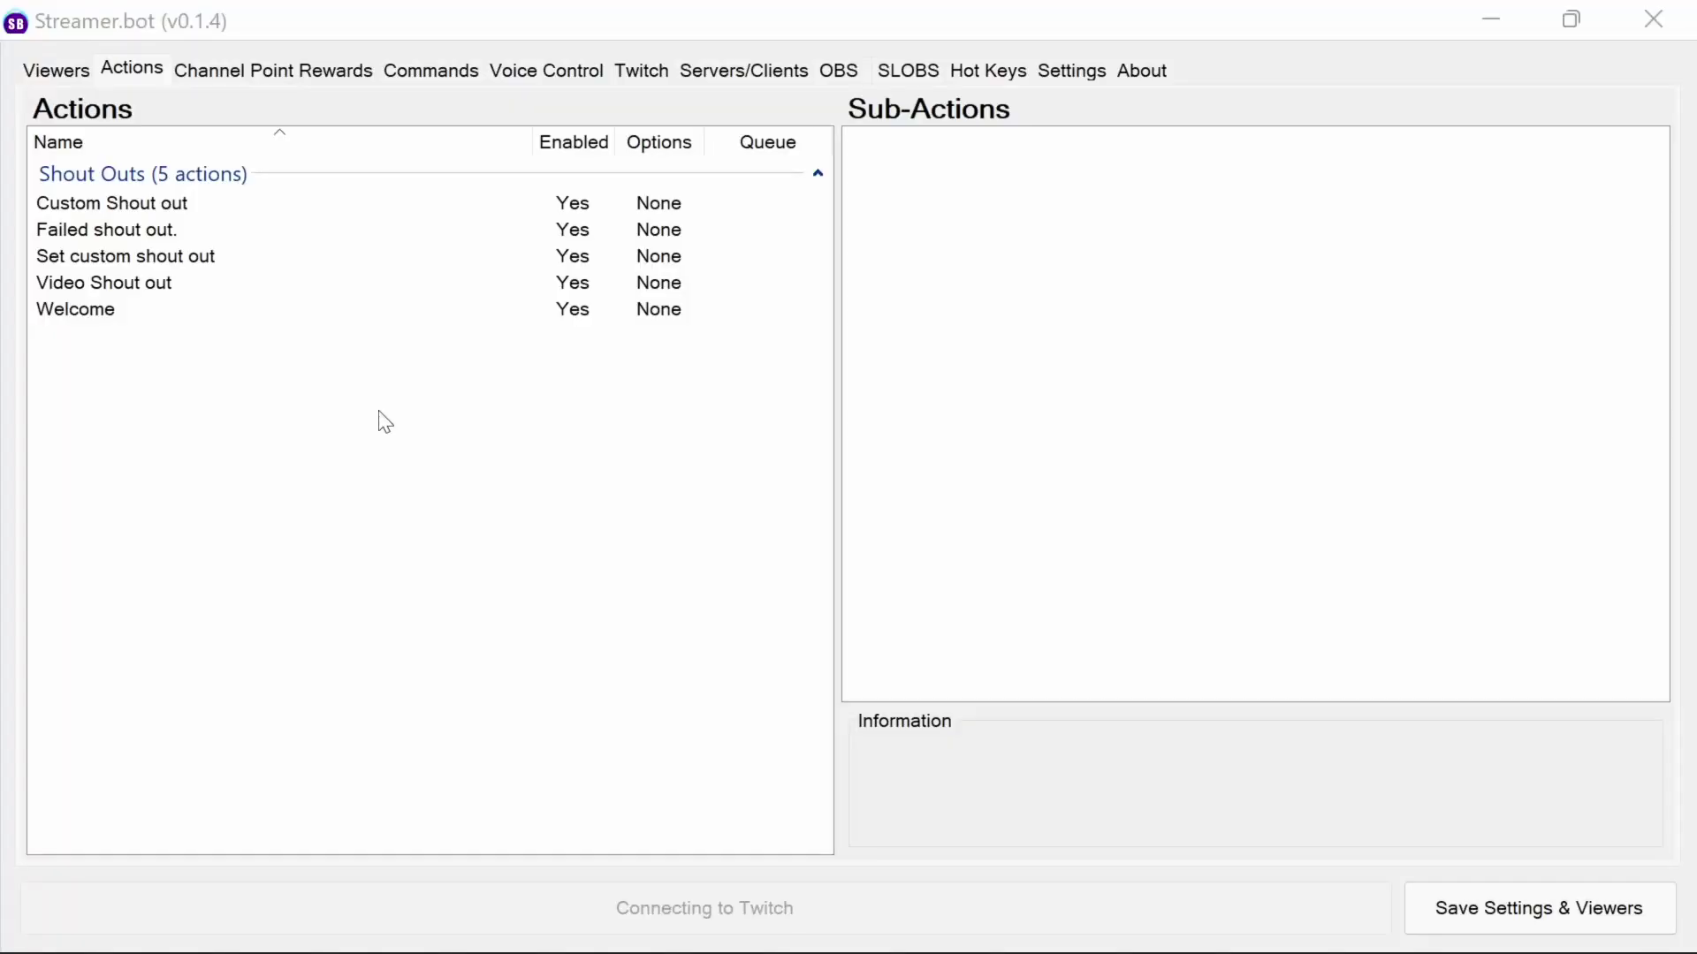
# In Streamer.bot, import all six actions of the Streamer Bot Personal Gender Pronouns Support package from the copied import string.
pyautogui.rightClick(385, 422)
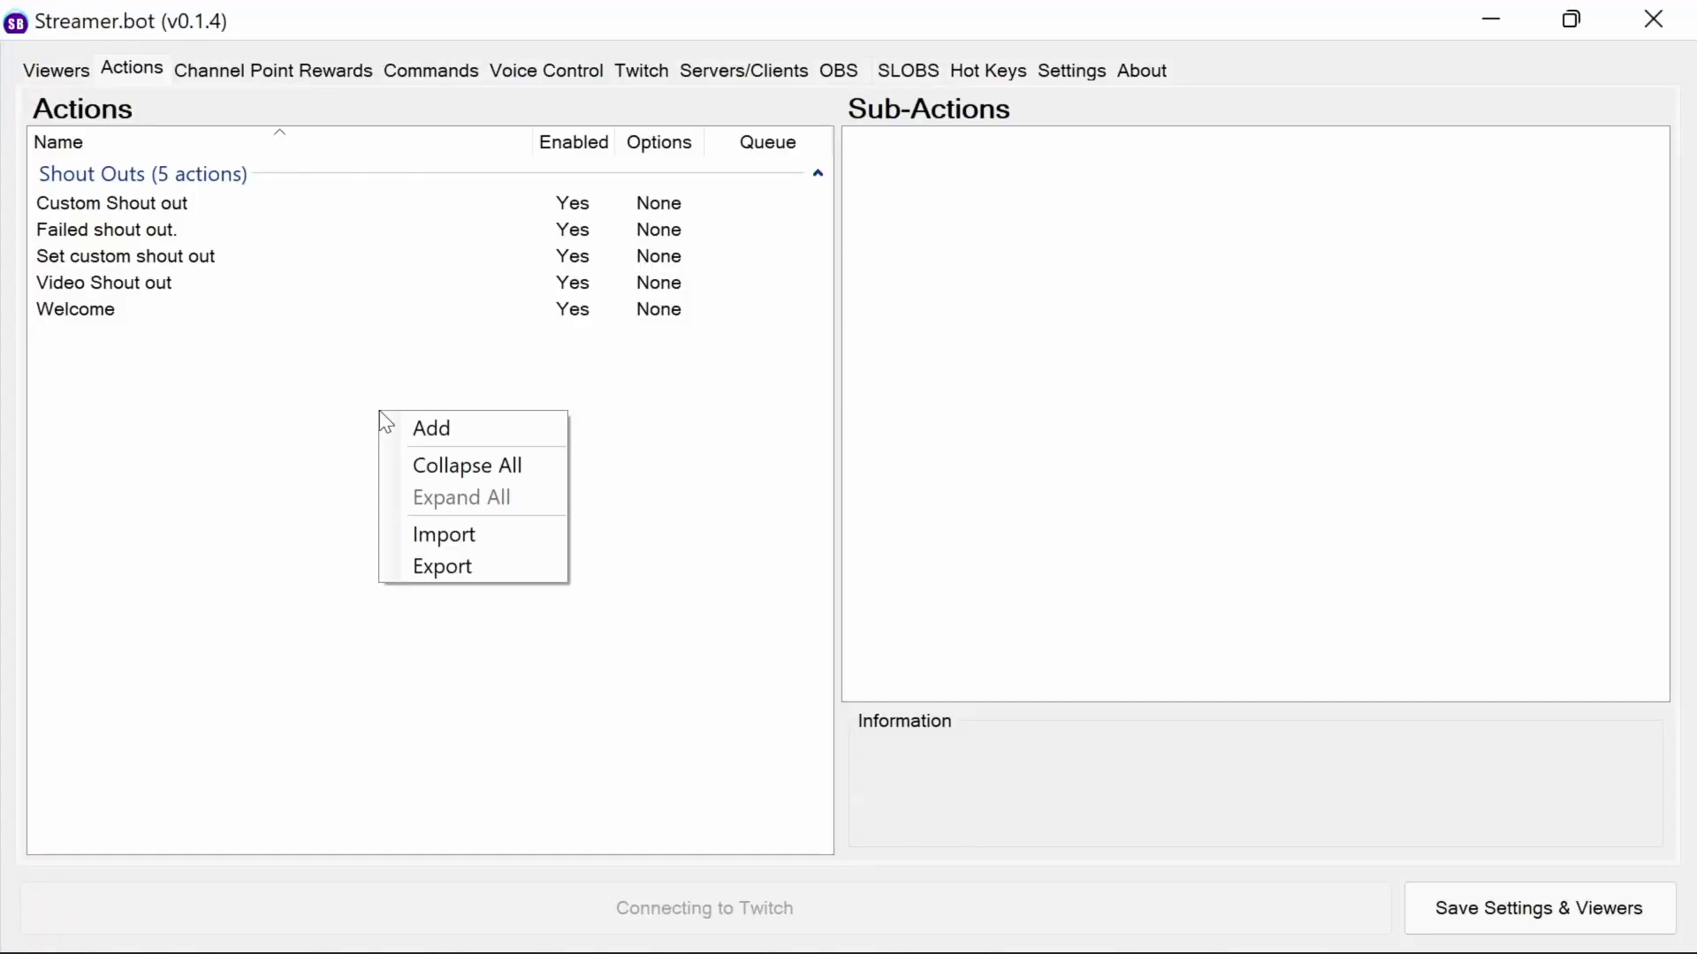
pyautogui.click(490, 538)
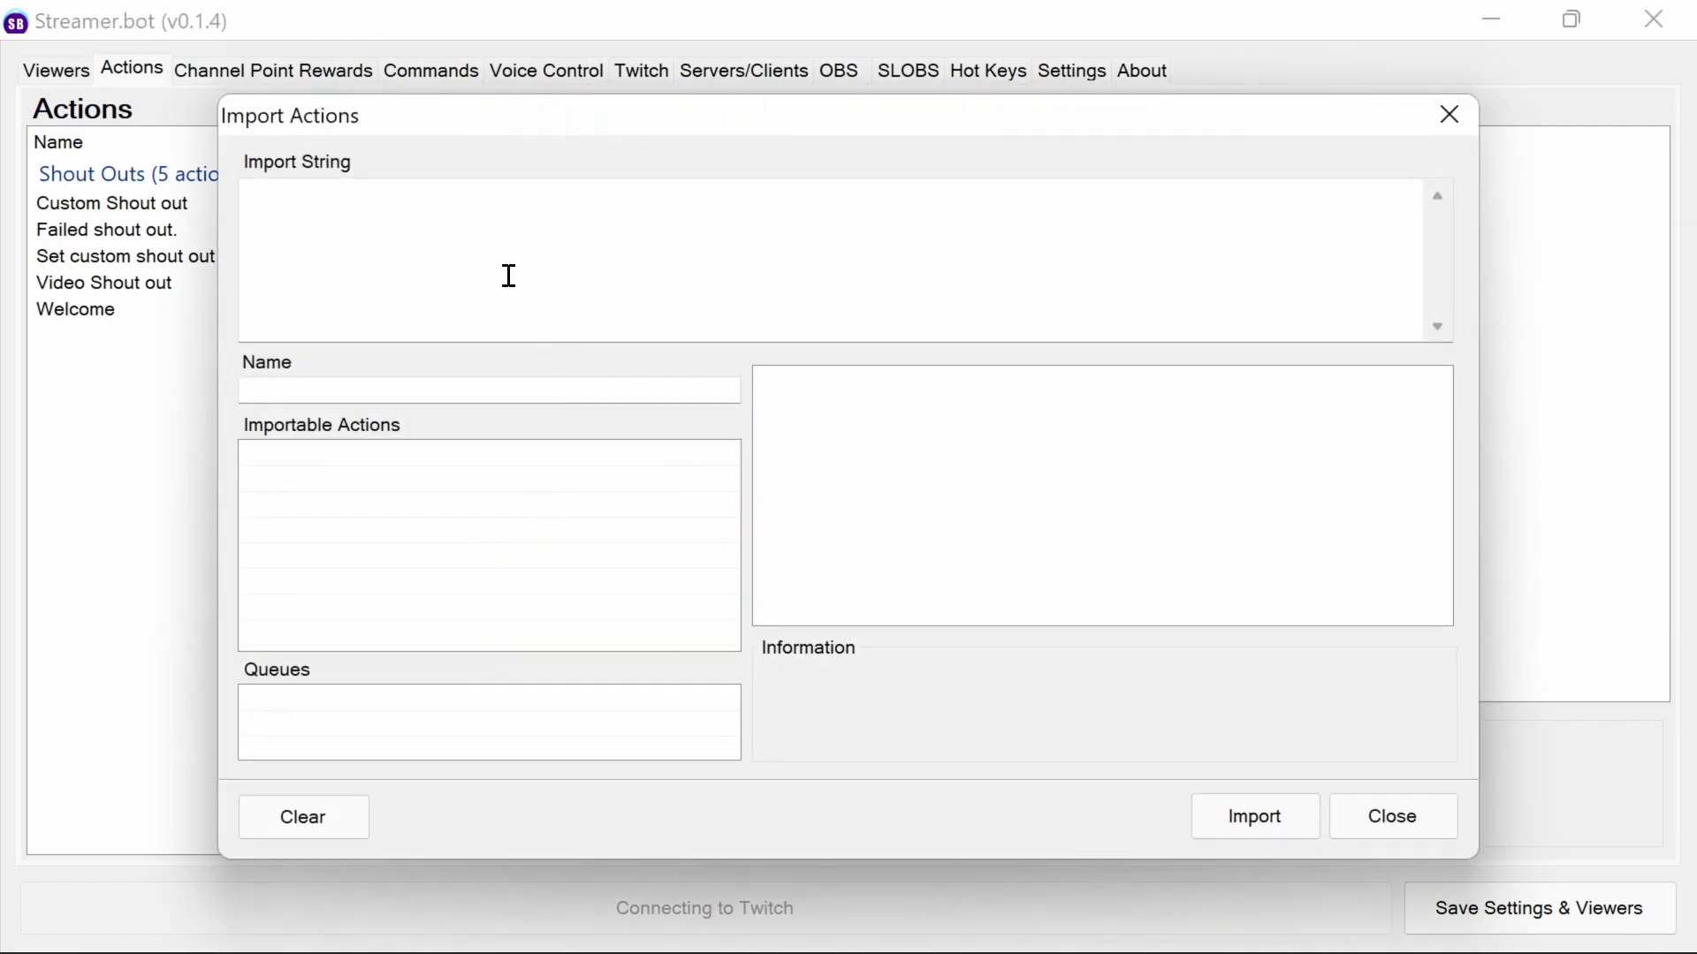
pyautogui.rightClick(473, 235)
pyautogui.click(328, 375)
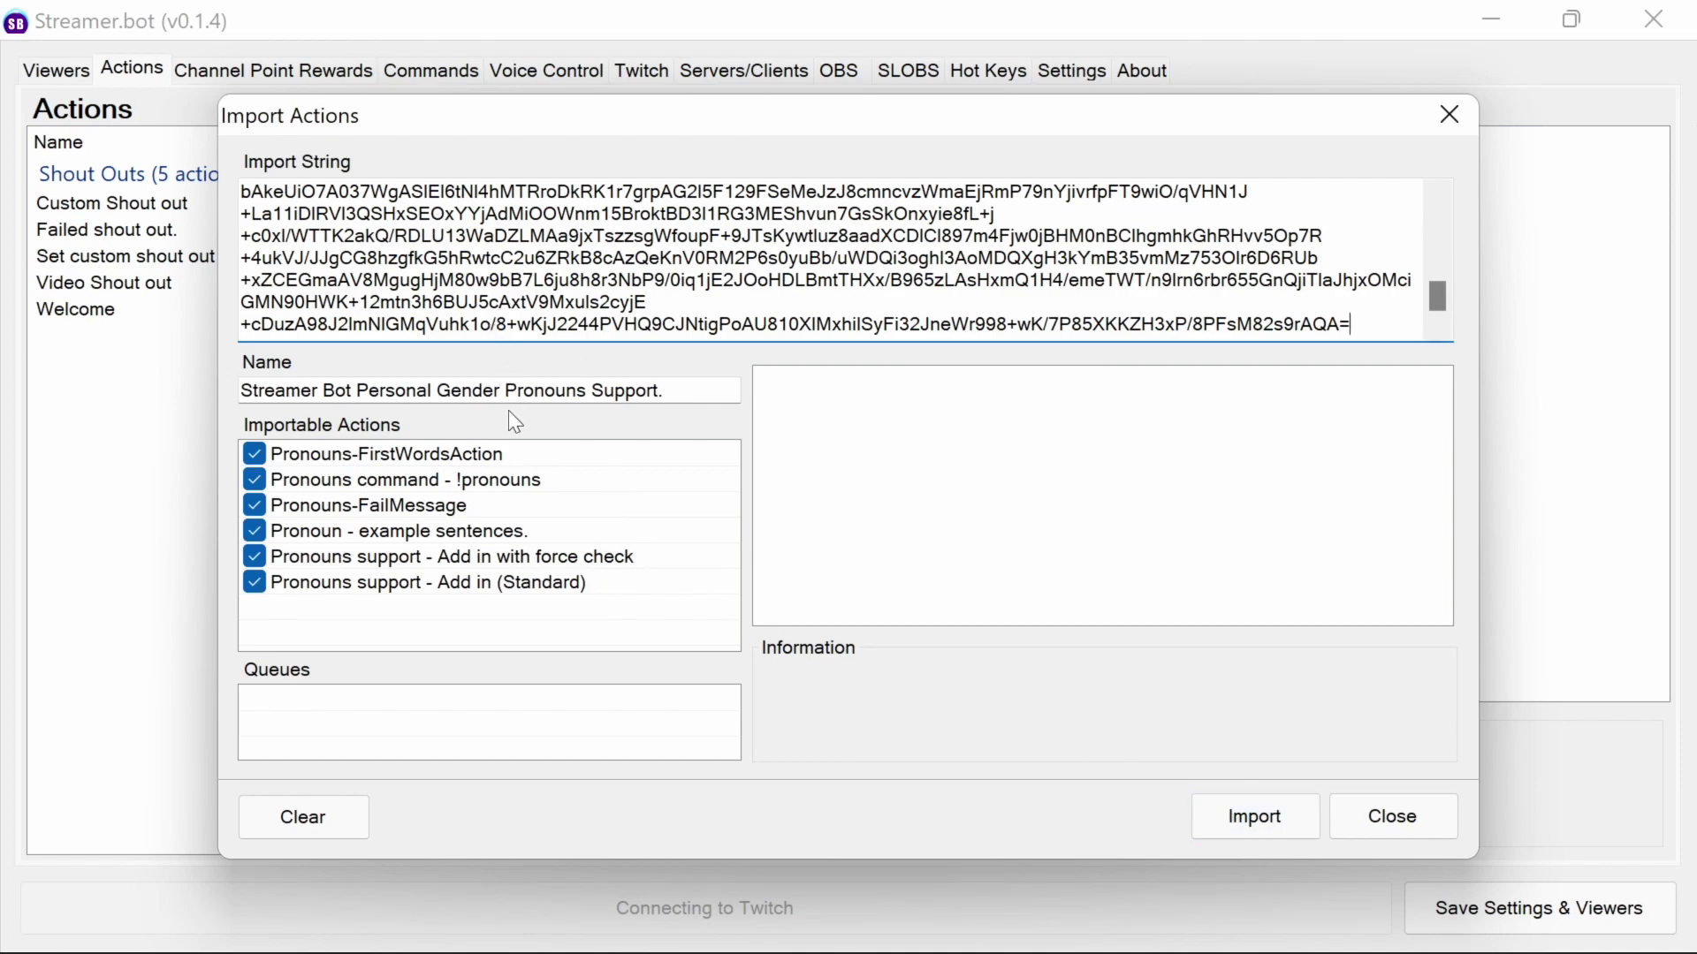
pyautogui.click(1280, 818)
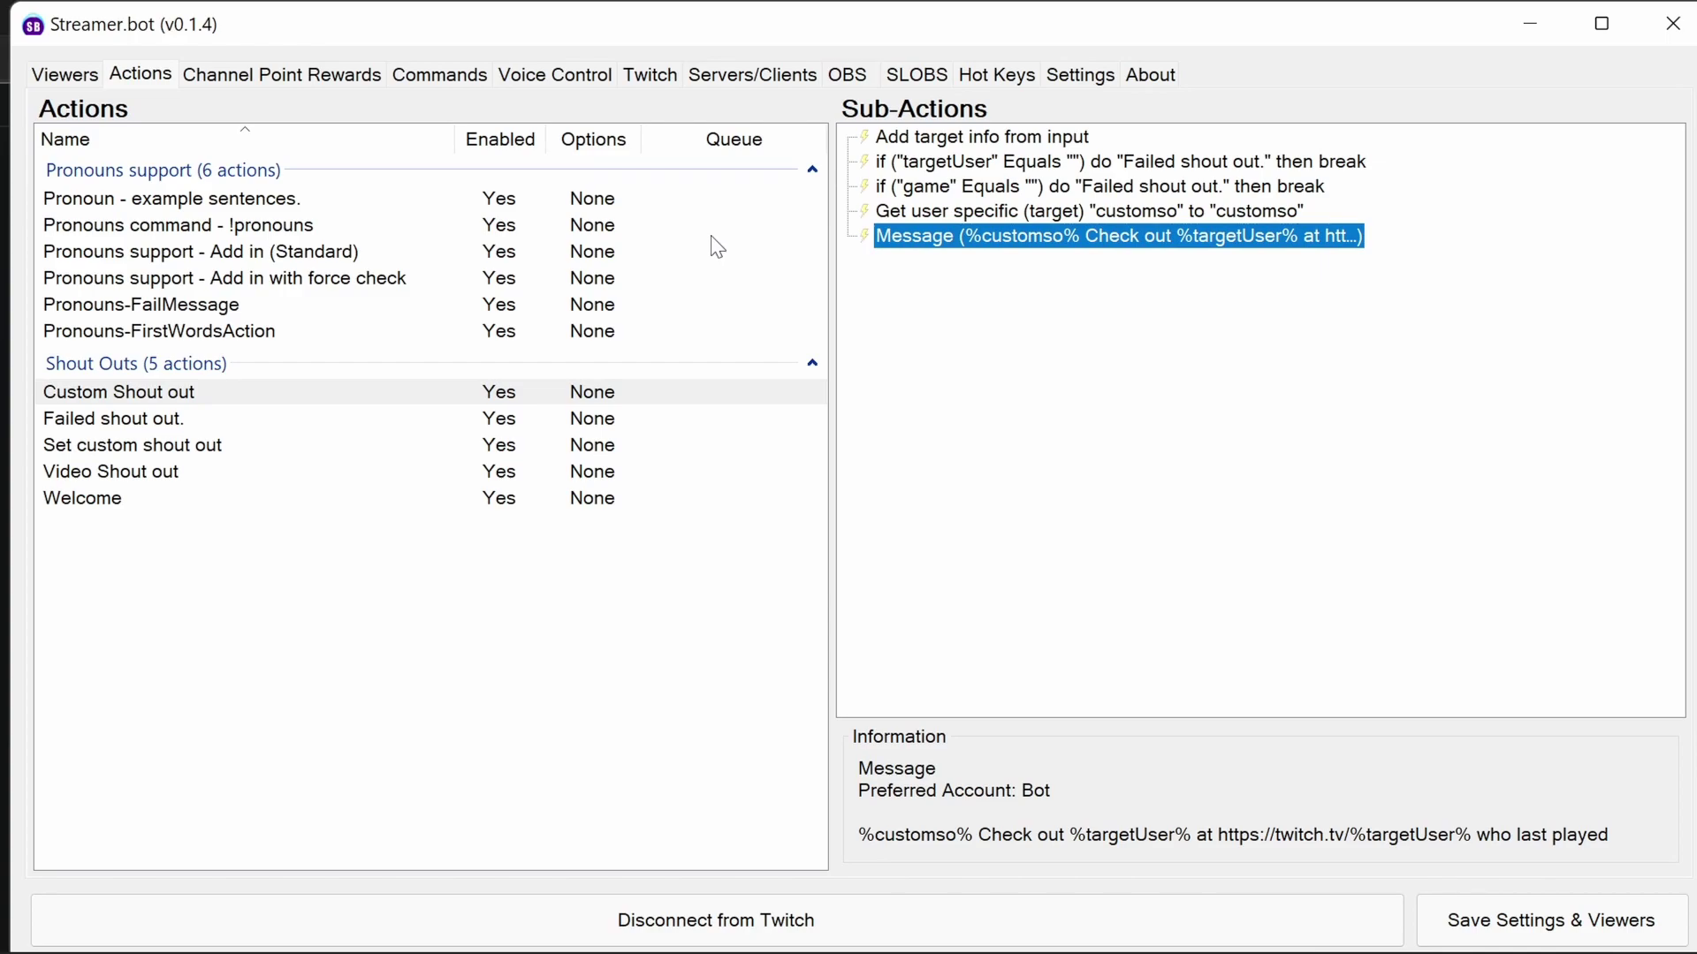
# Examine the sub-actions and chat message texts of the Custom Shout out, Failed shout out. and Set custom shout out actions.
pyautogui.click(159, 399)
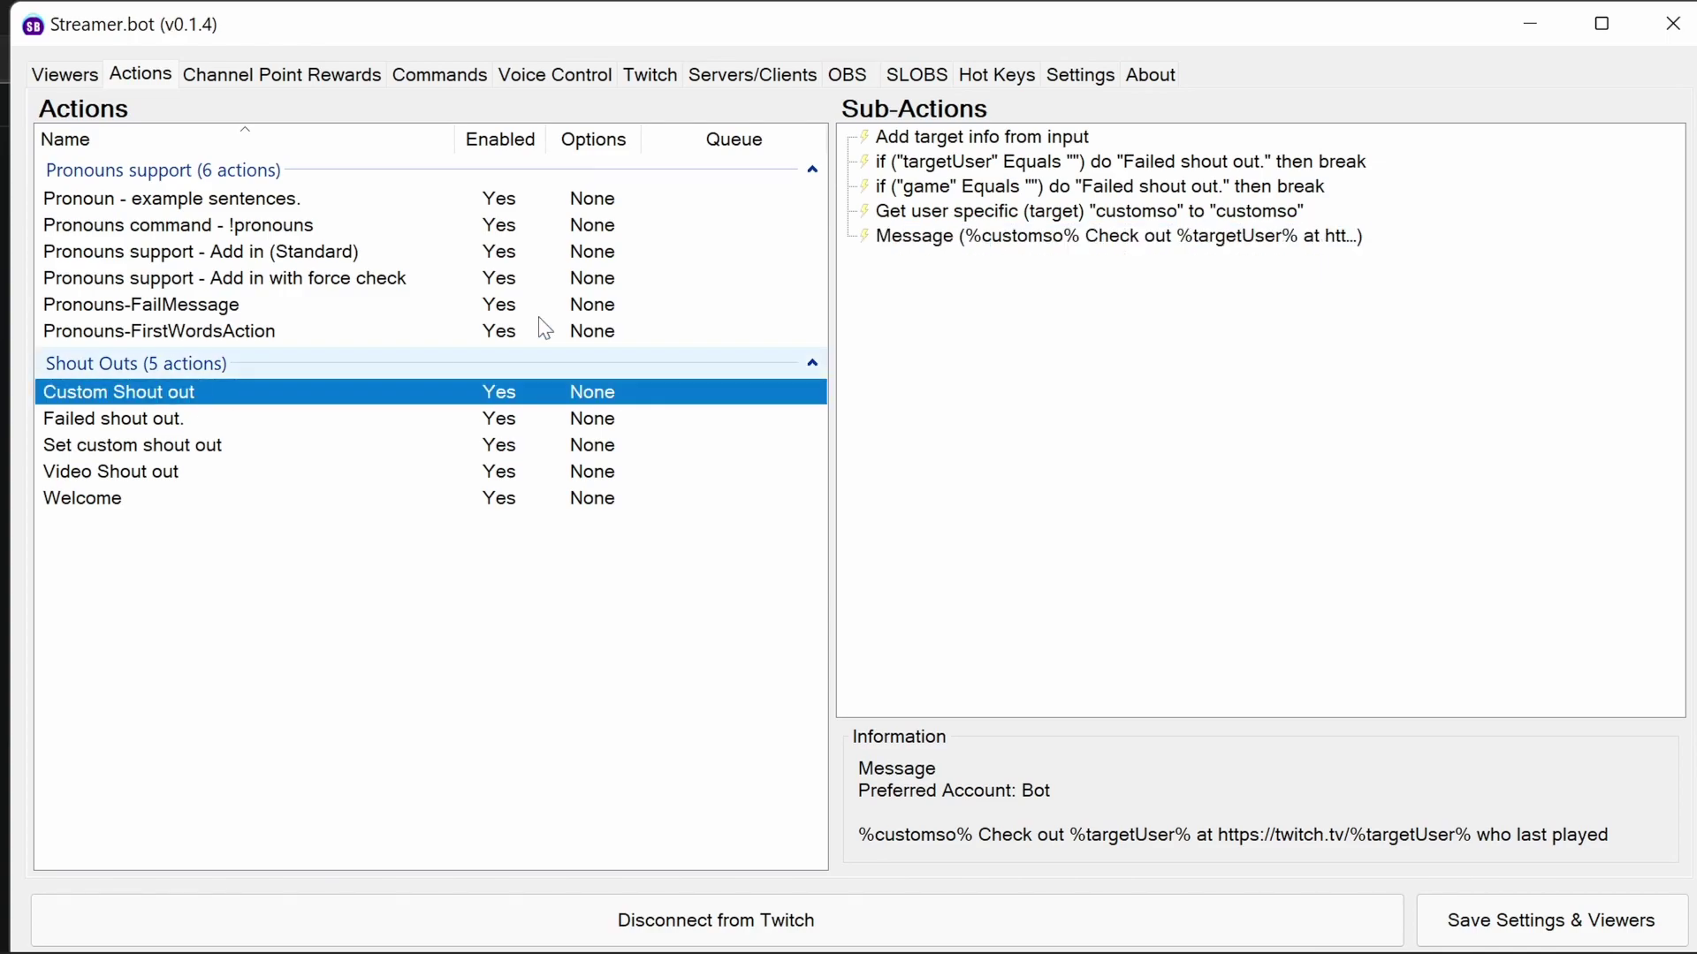
pyautogui.click(921, 247)
pyautogui.doubleClick(924, 252)
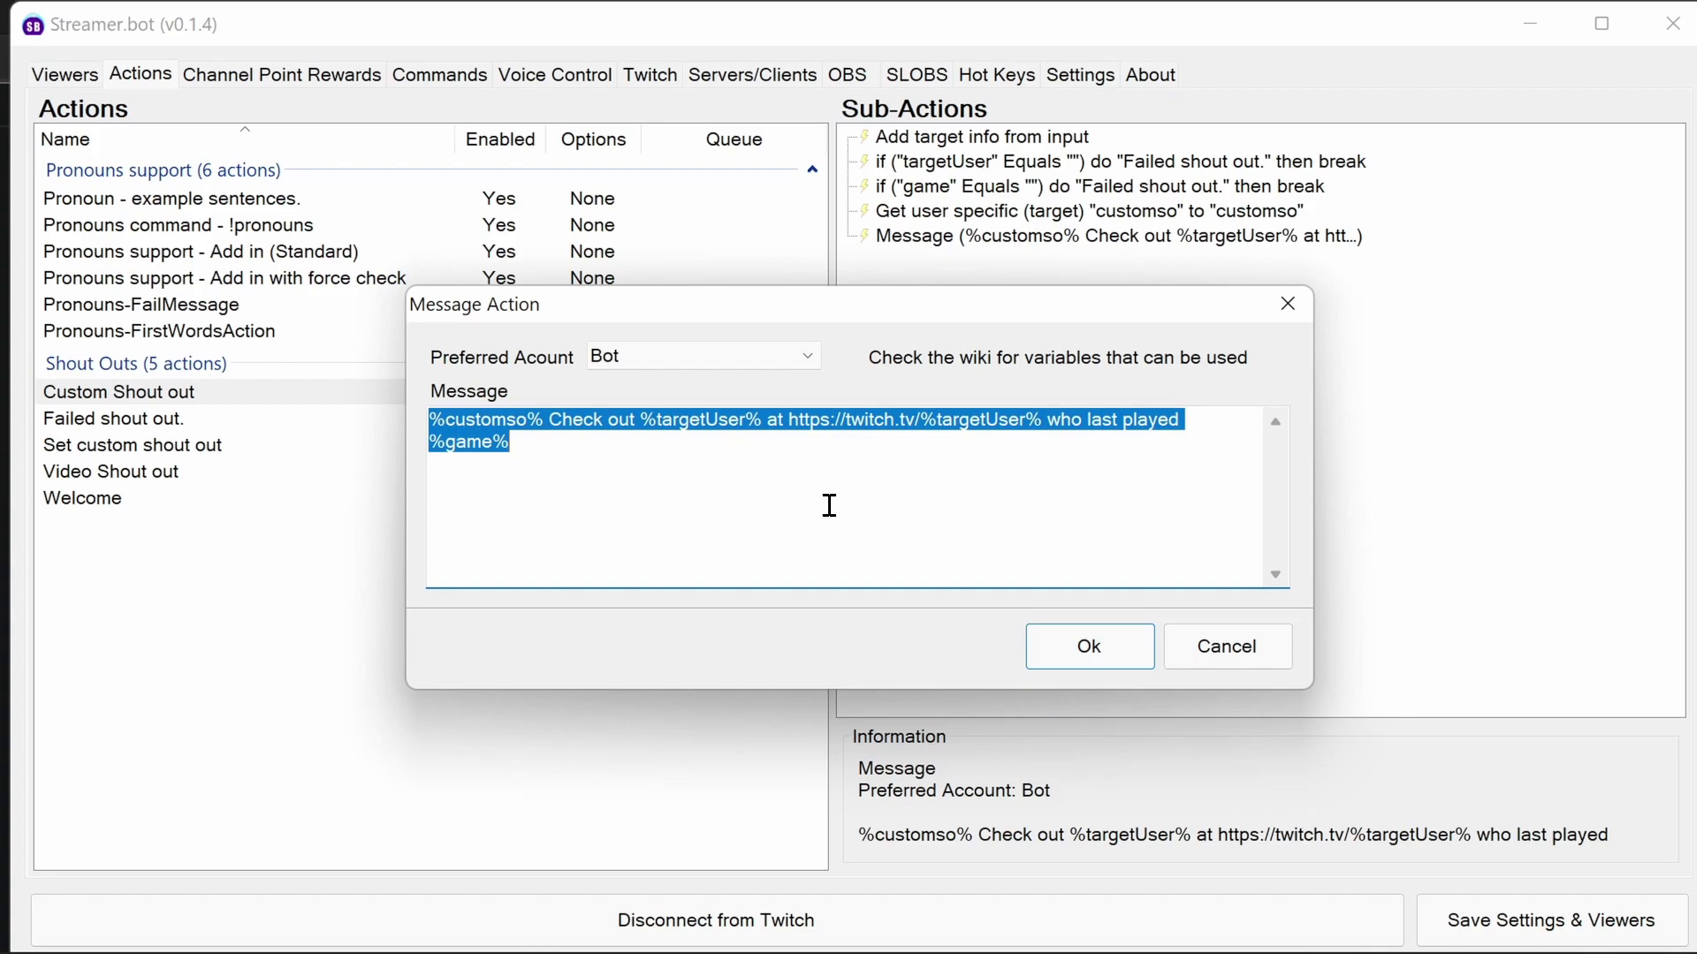
pyautogui.click(1078, 639)
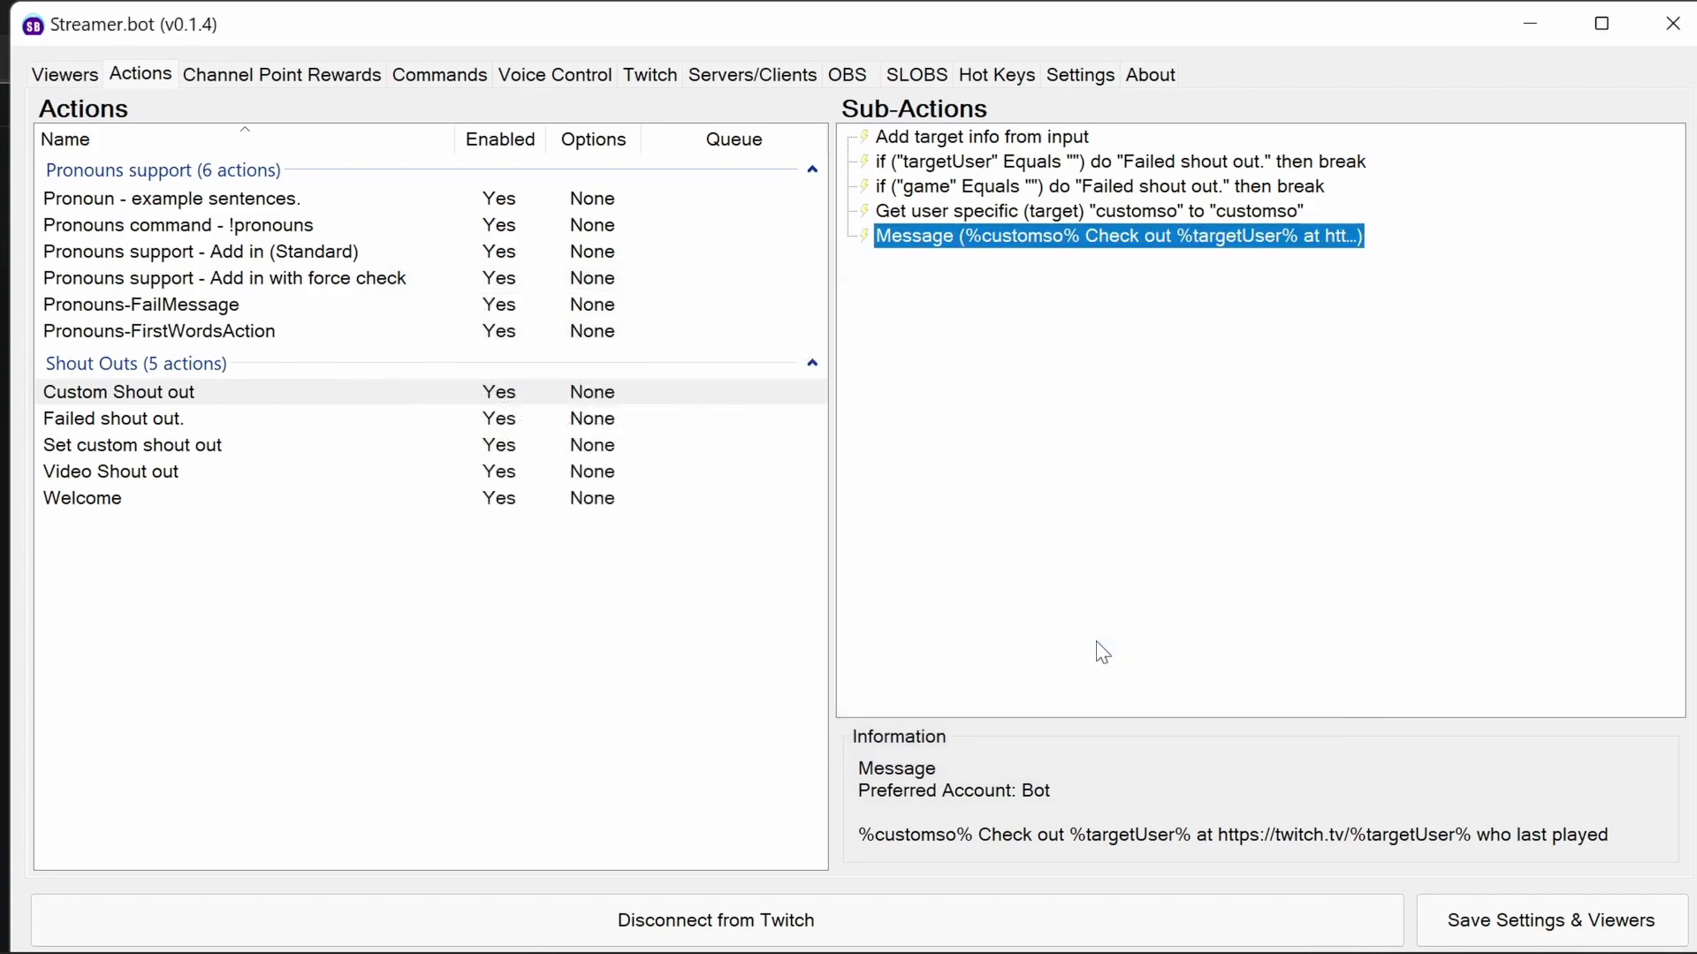
pyautogui.click(152, 446)
pyautogui.click(146, 425)
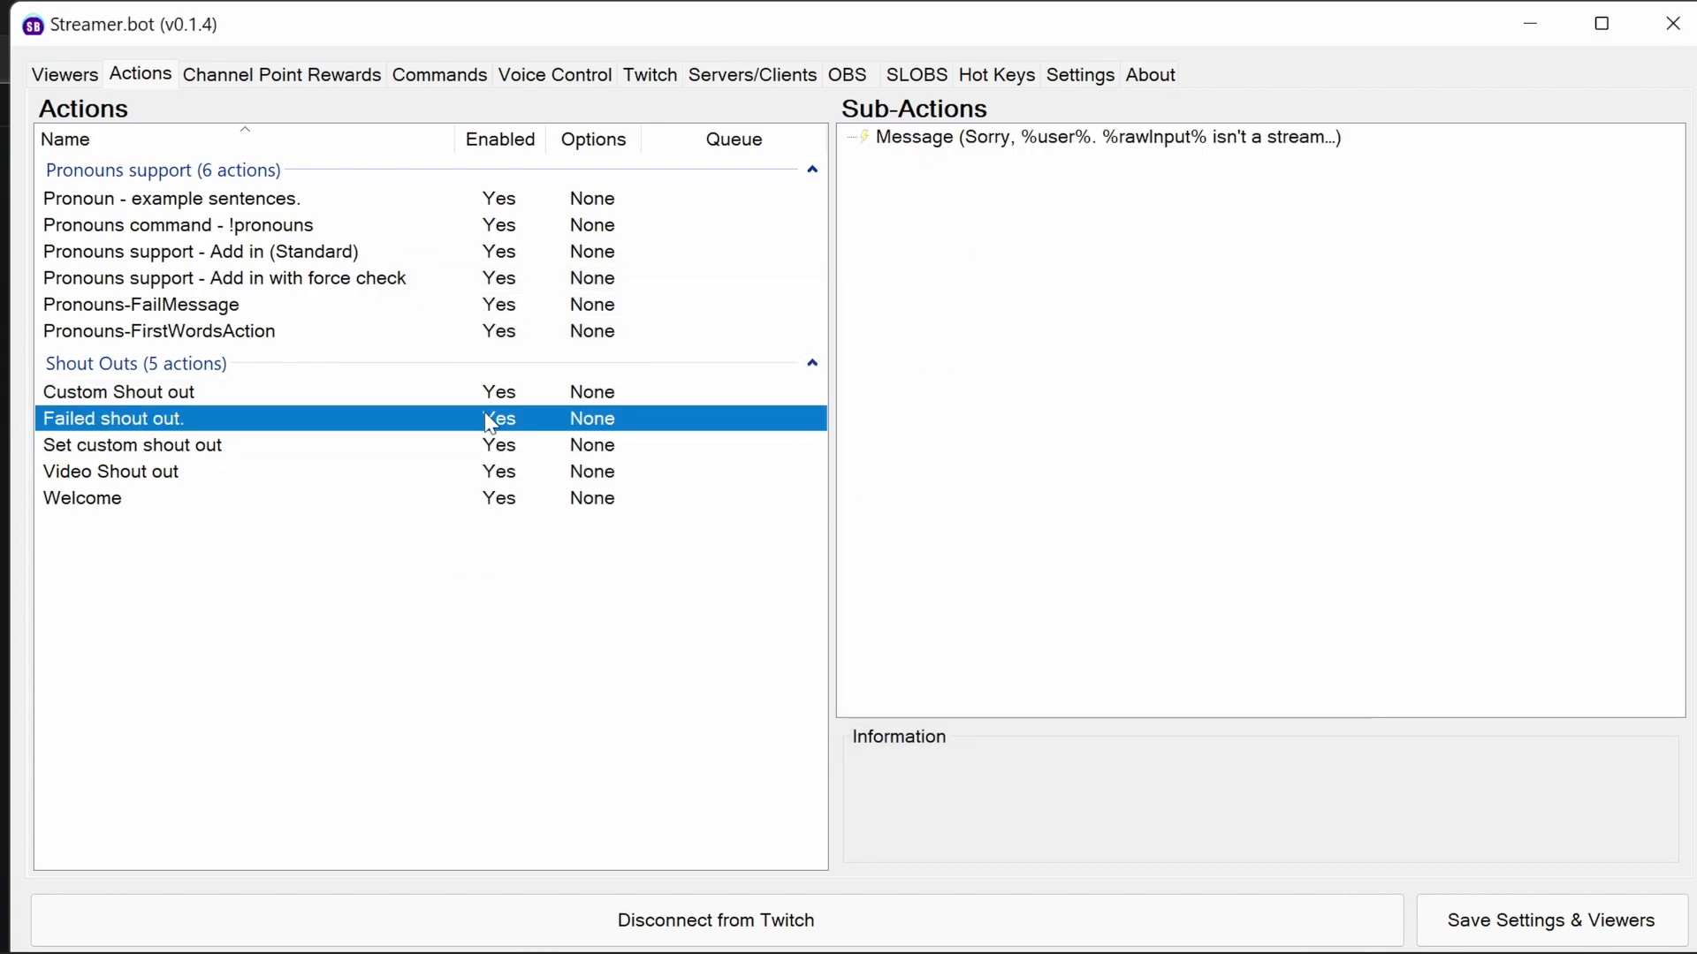
pyautogui.click(173, 452)
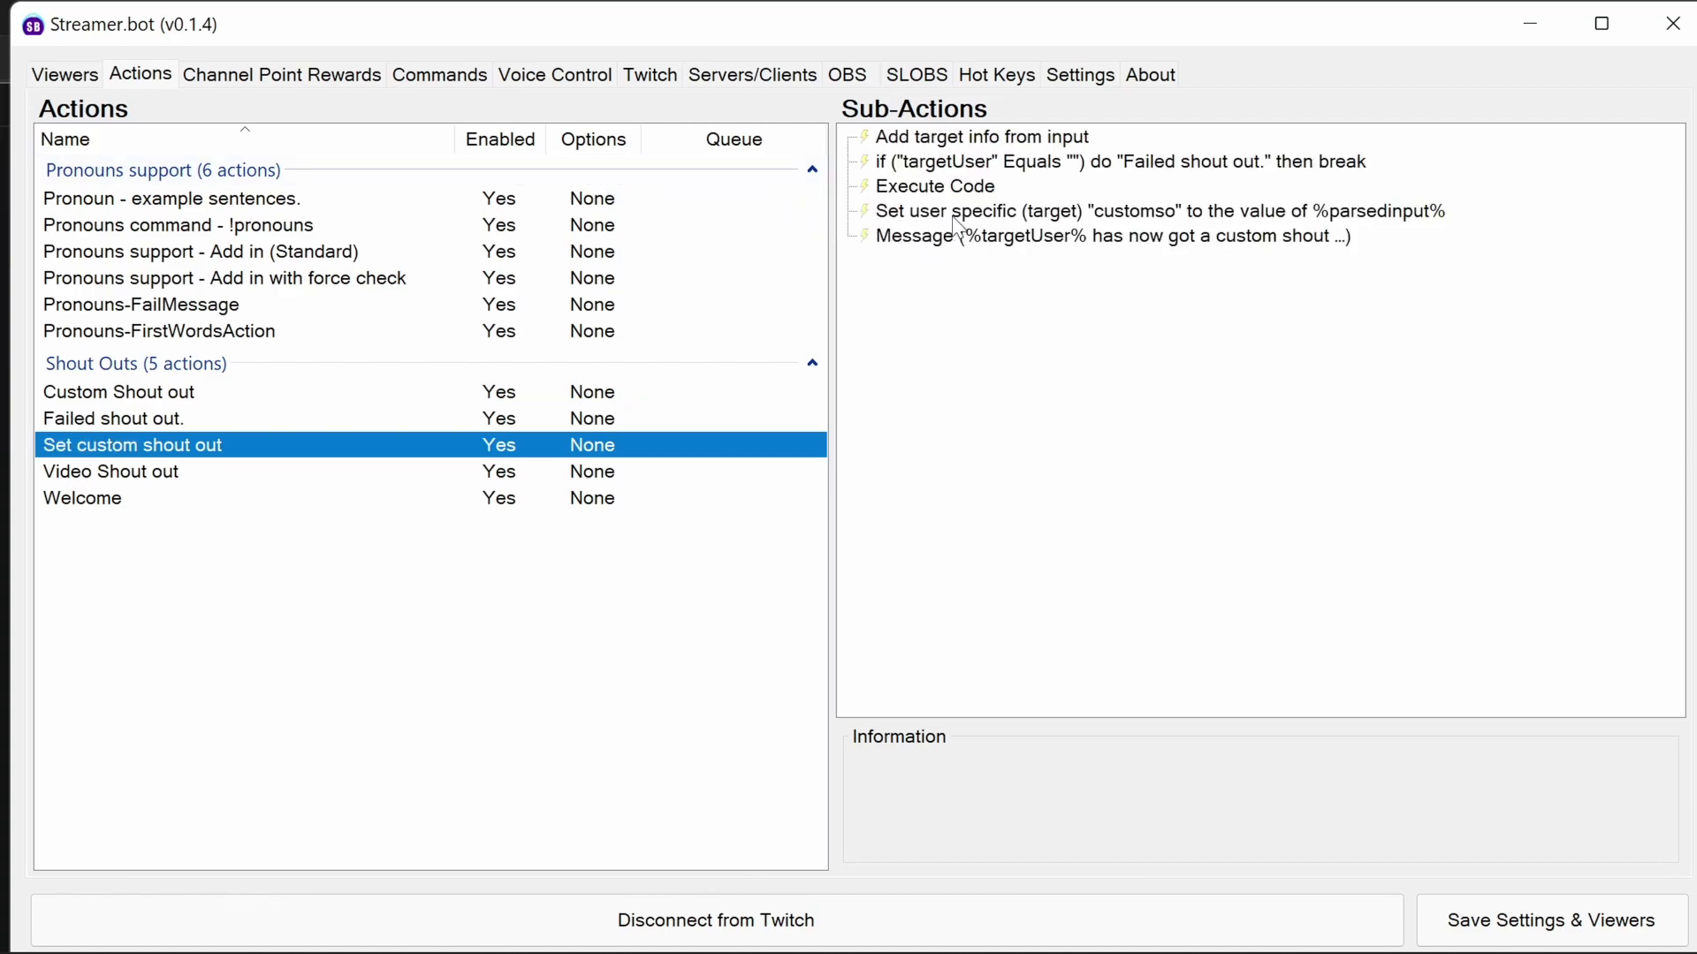
pyautogui.doubleClick(928, 239)
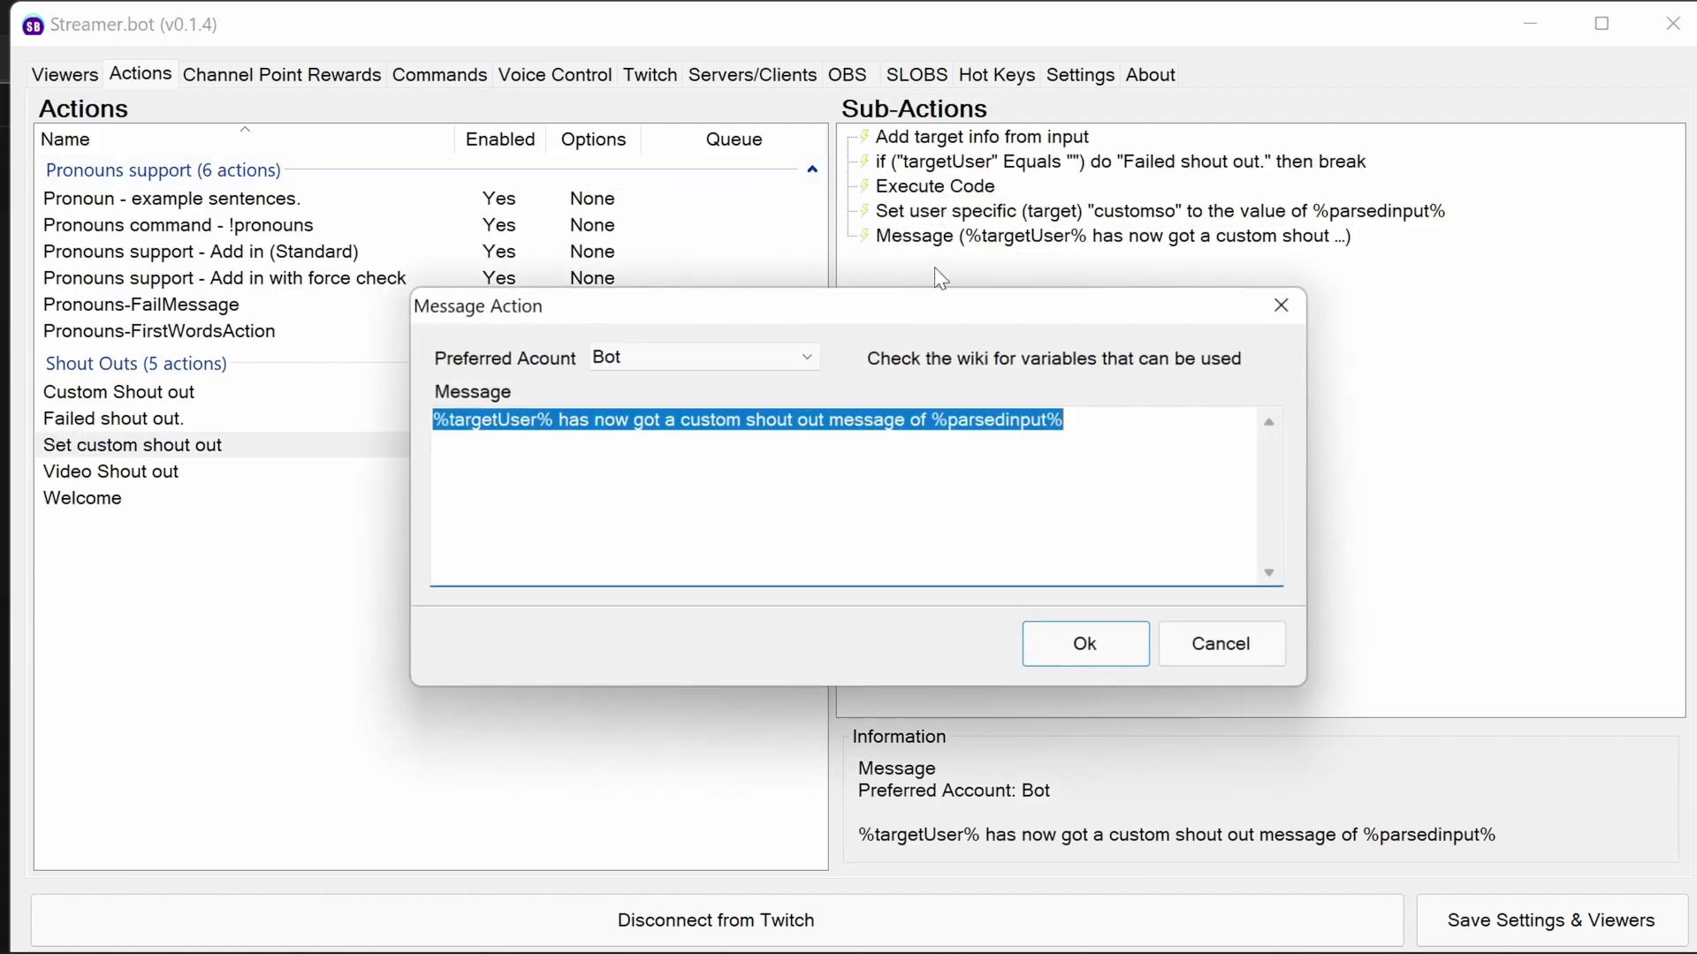
pyautogui.click(1219, 672)
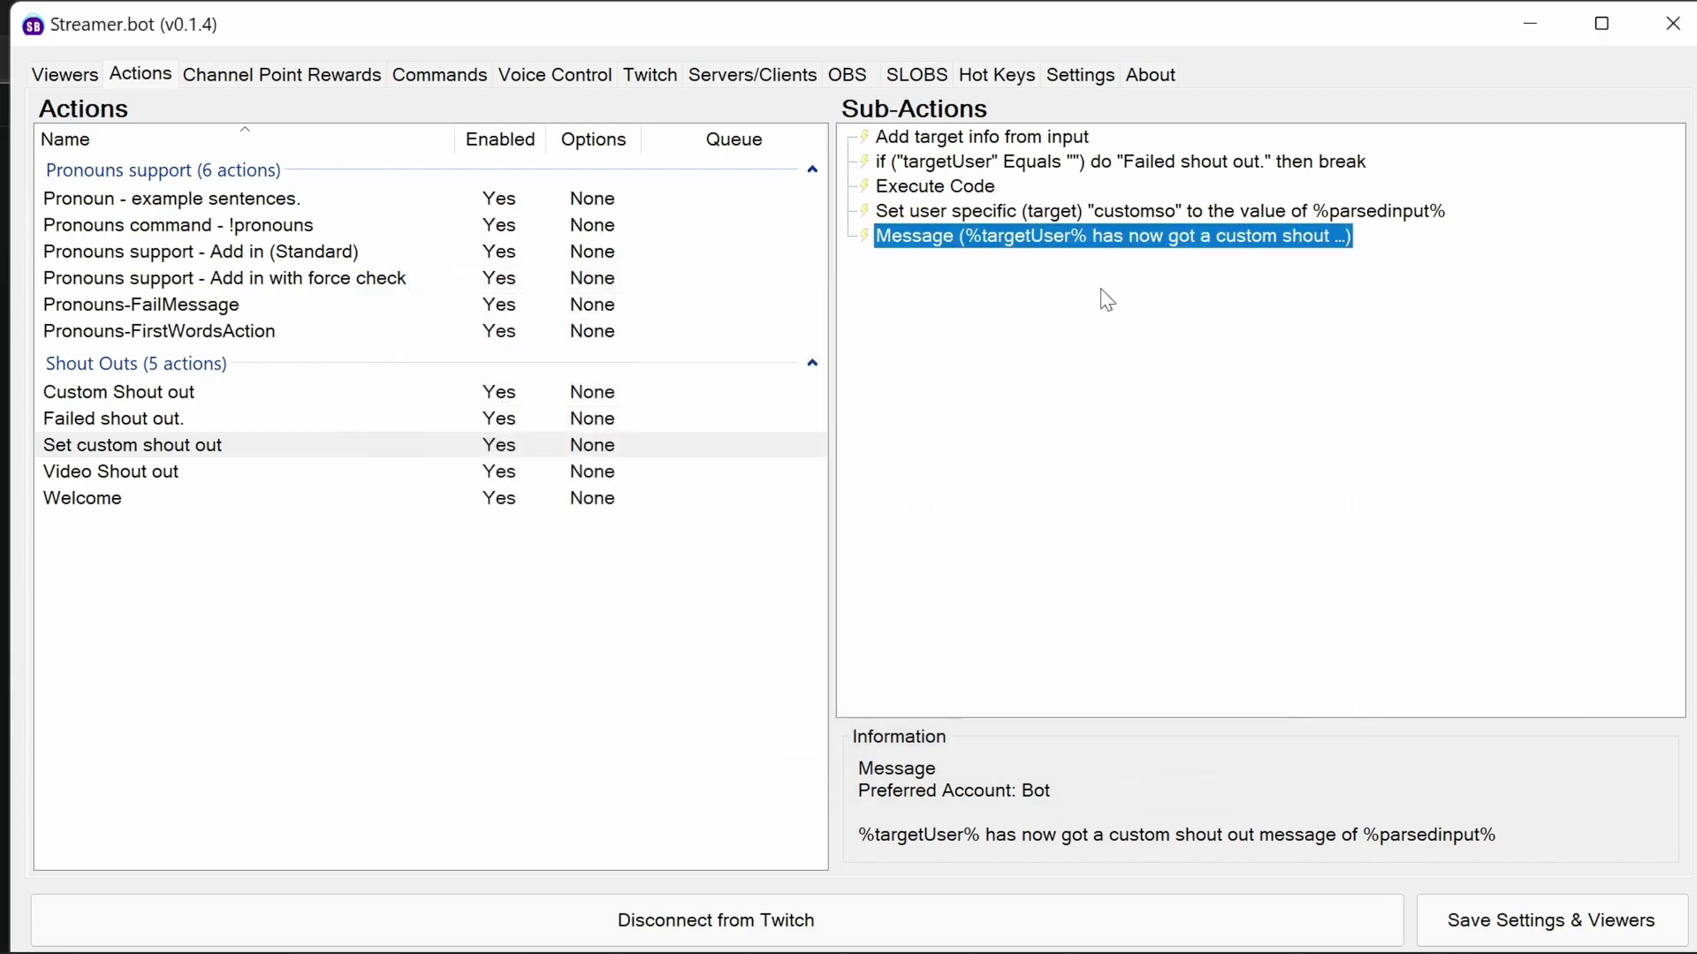
# Examine the shout-out message texts in the Video Shout out and Welcome actions.
pyautogui.click(99, 480)
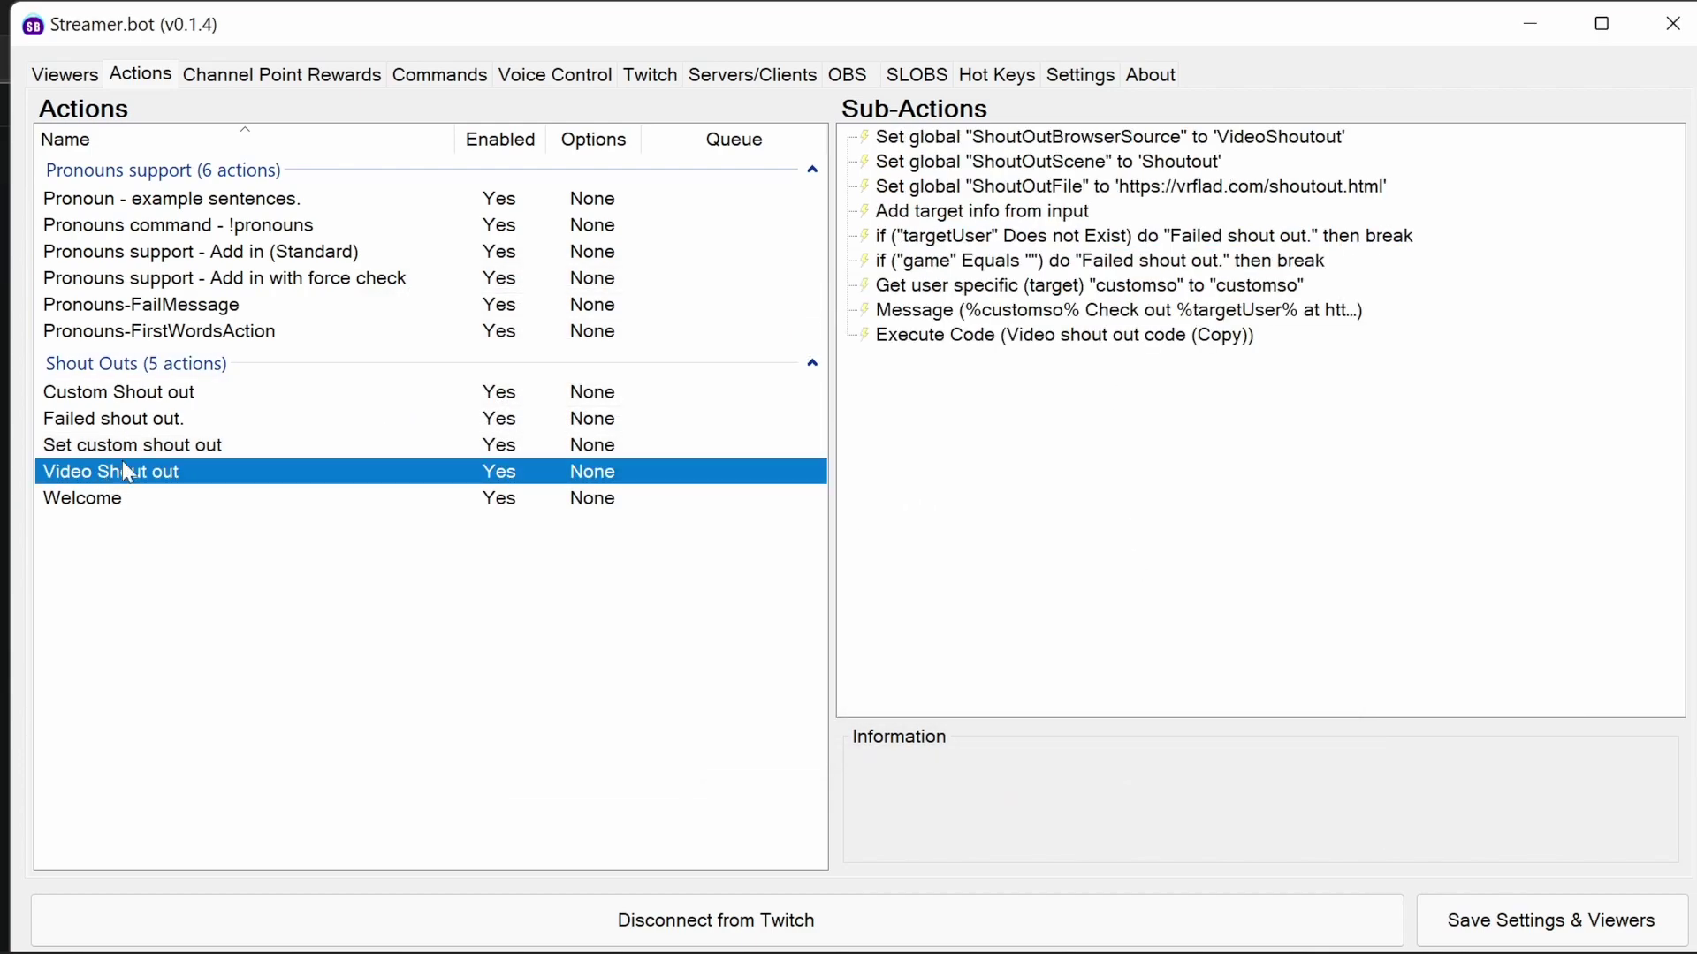
pyautogui.click(969, 319)
pyautogui.doubleClick(964, 315)
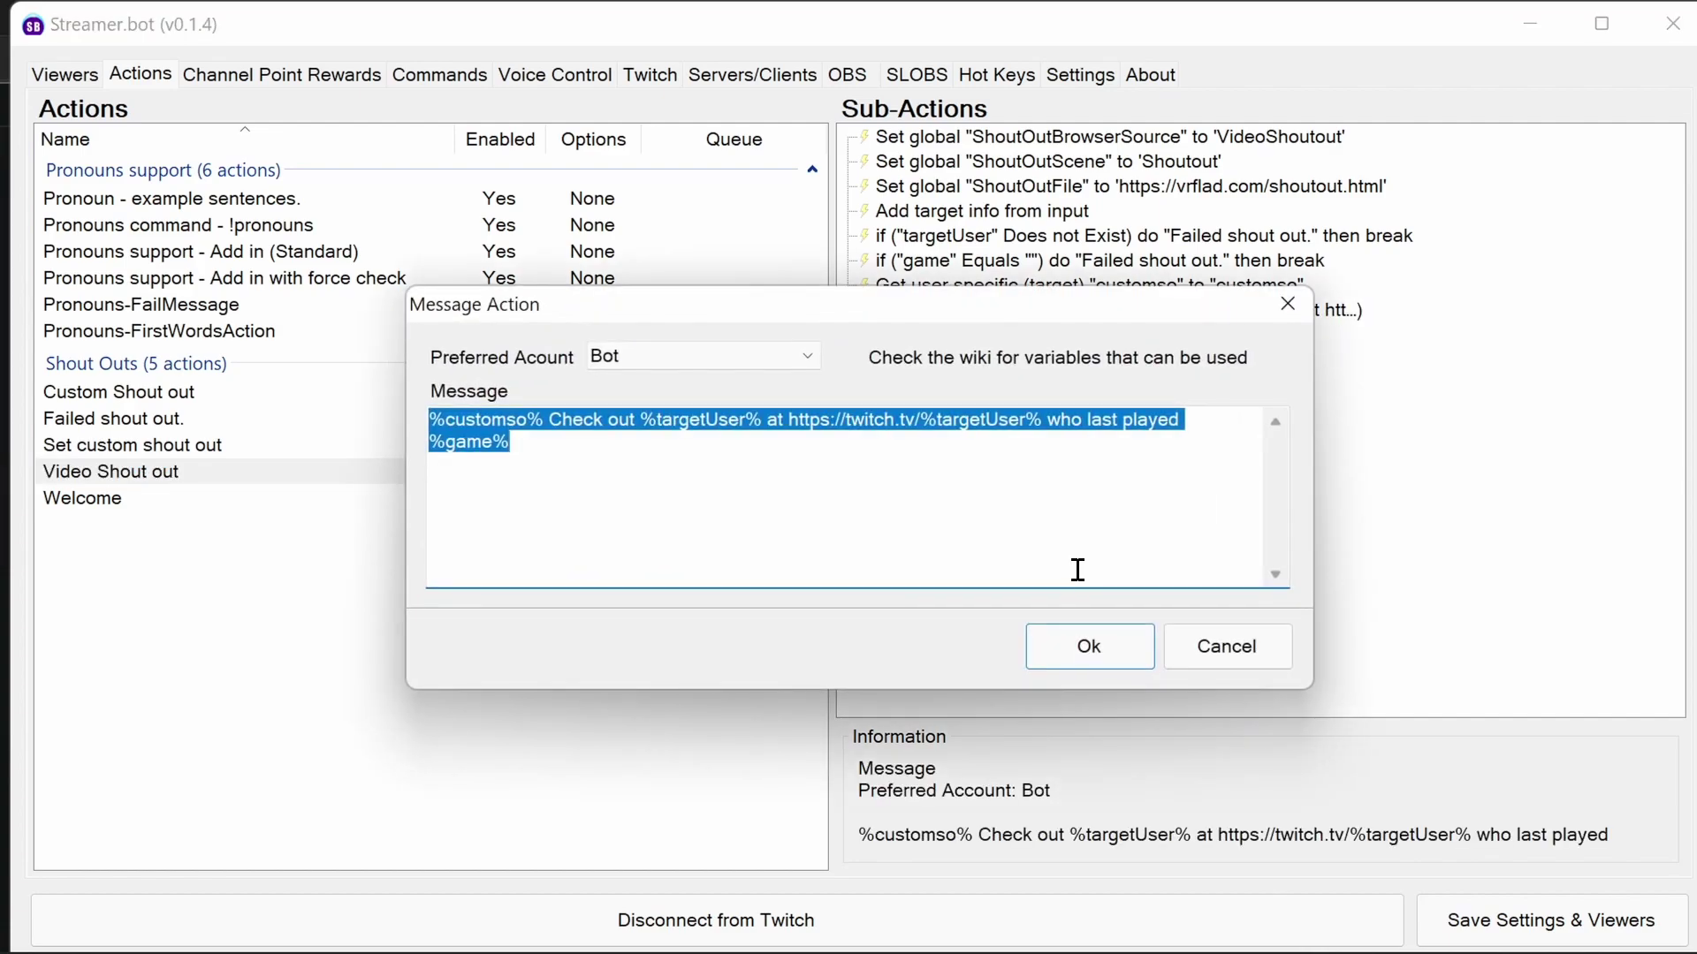
pyautogui.click(1211, 643)
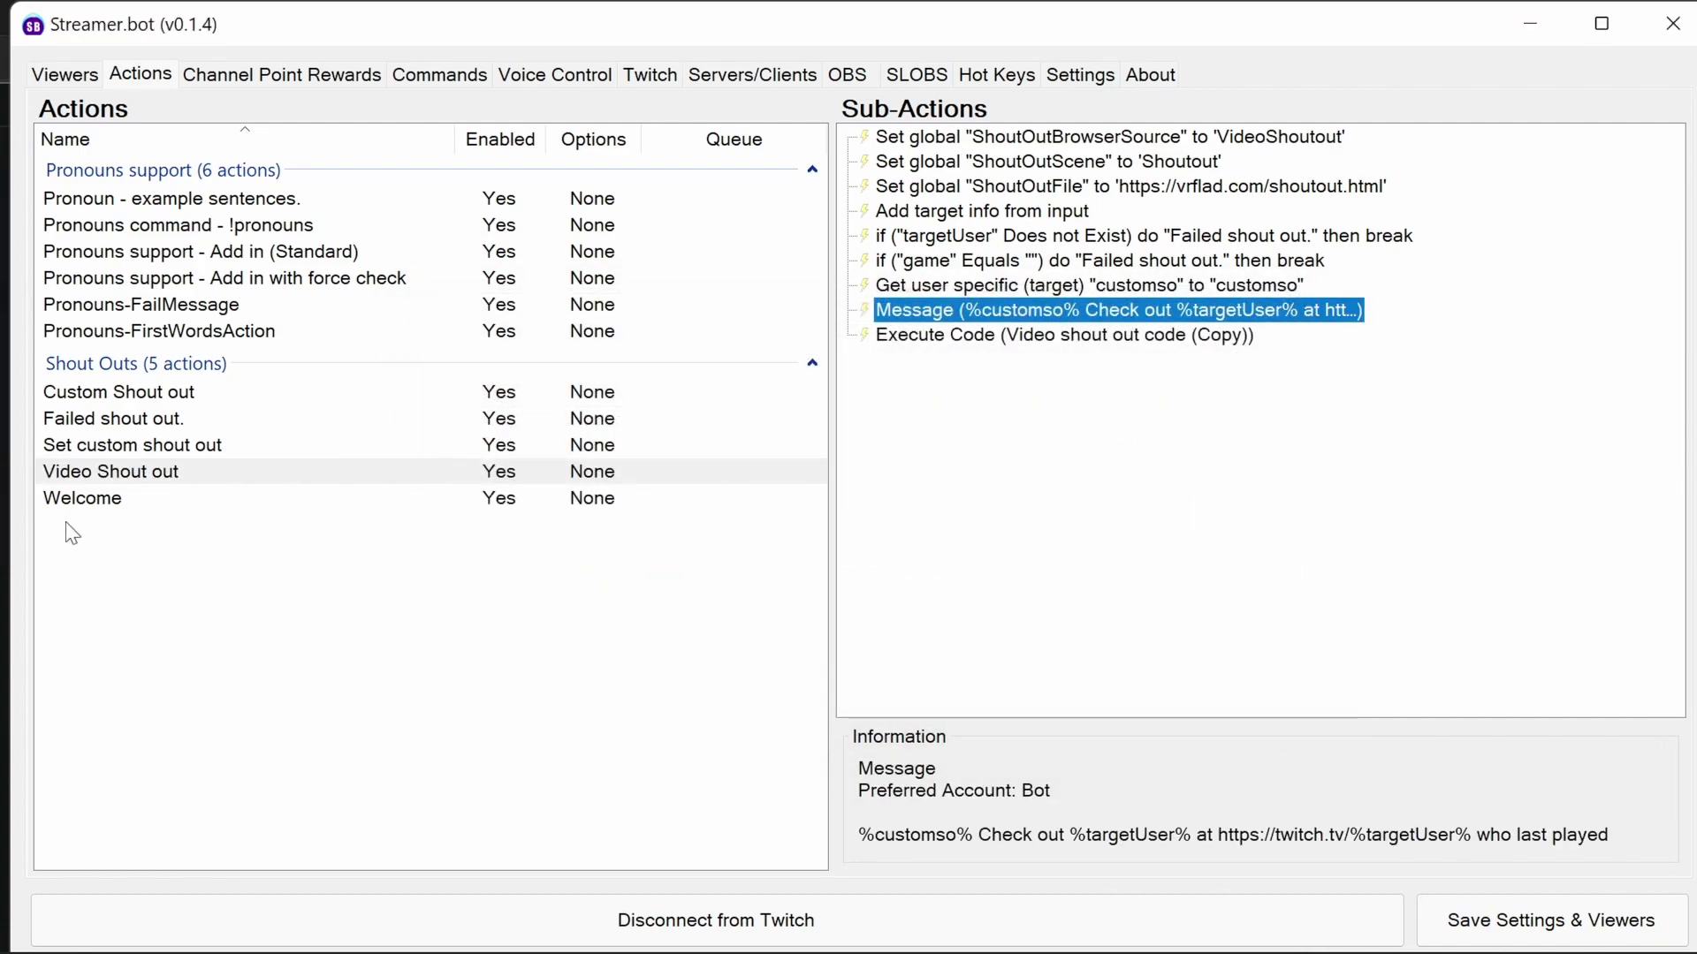
pyautogui.click(68, 500)
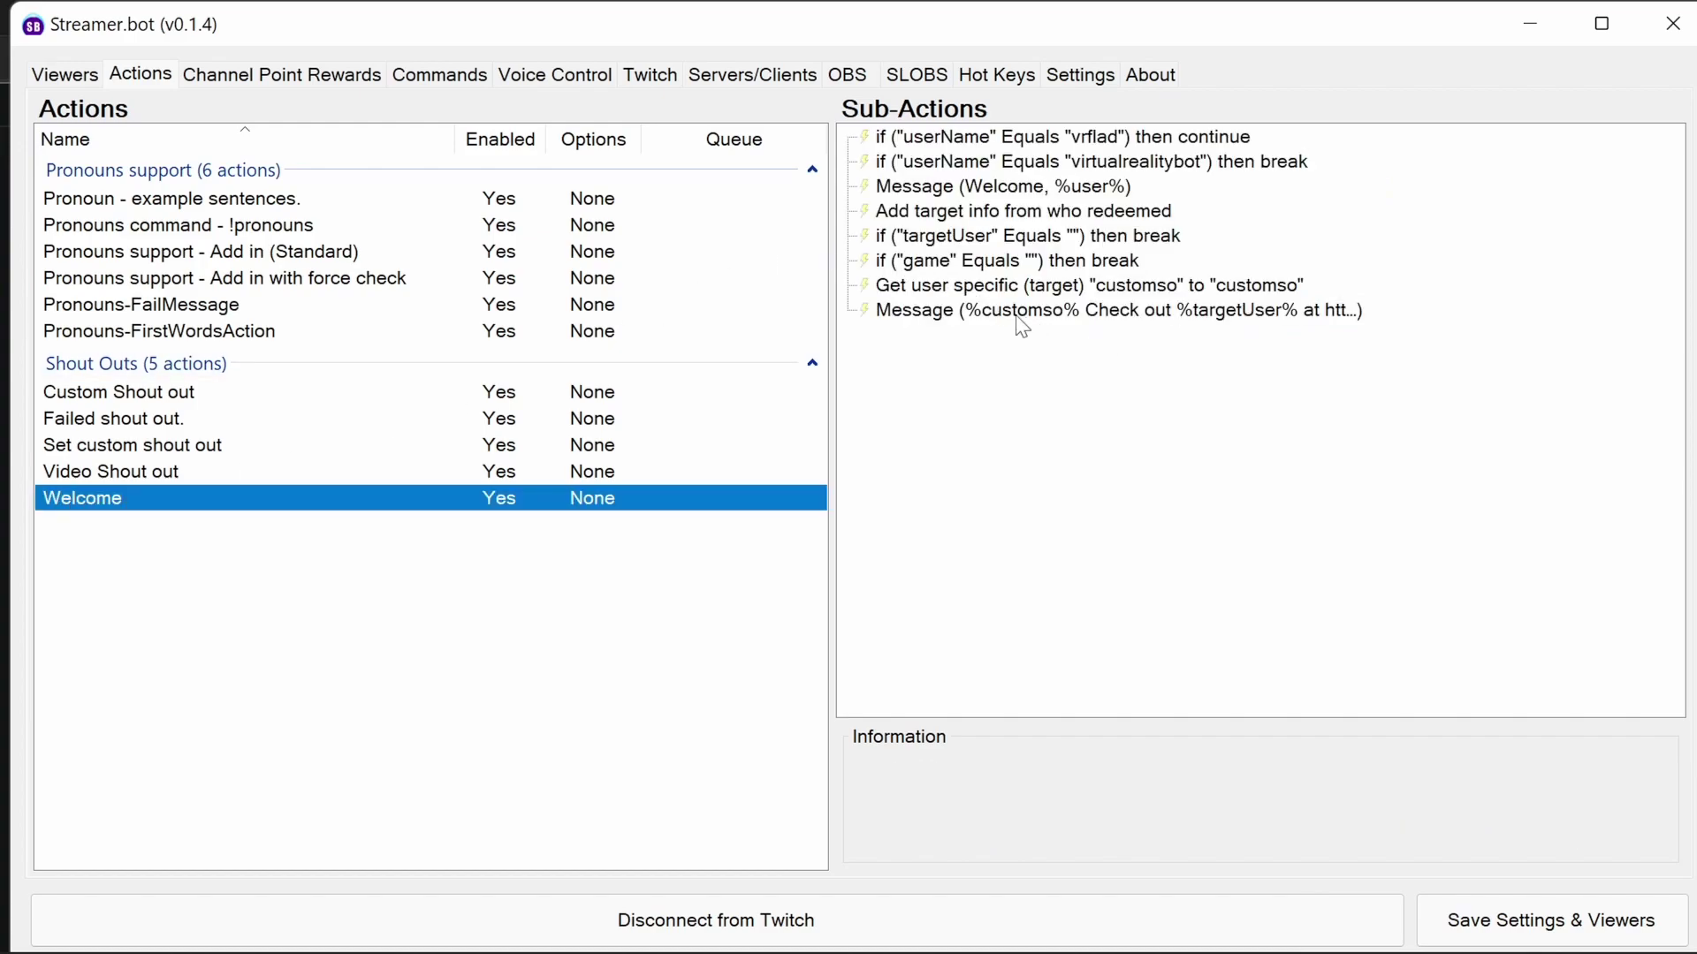
pyautogui.click(1023, 325)
pyautogui.doubleClick(1071, 319)
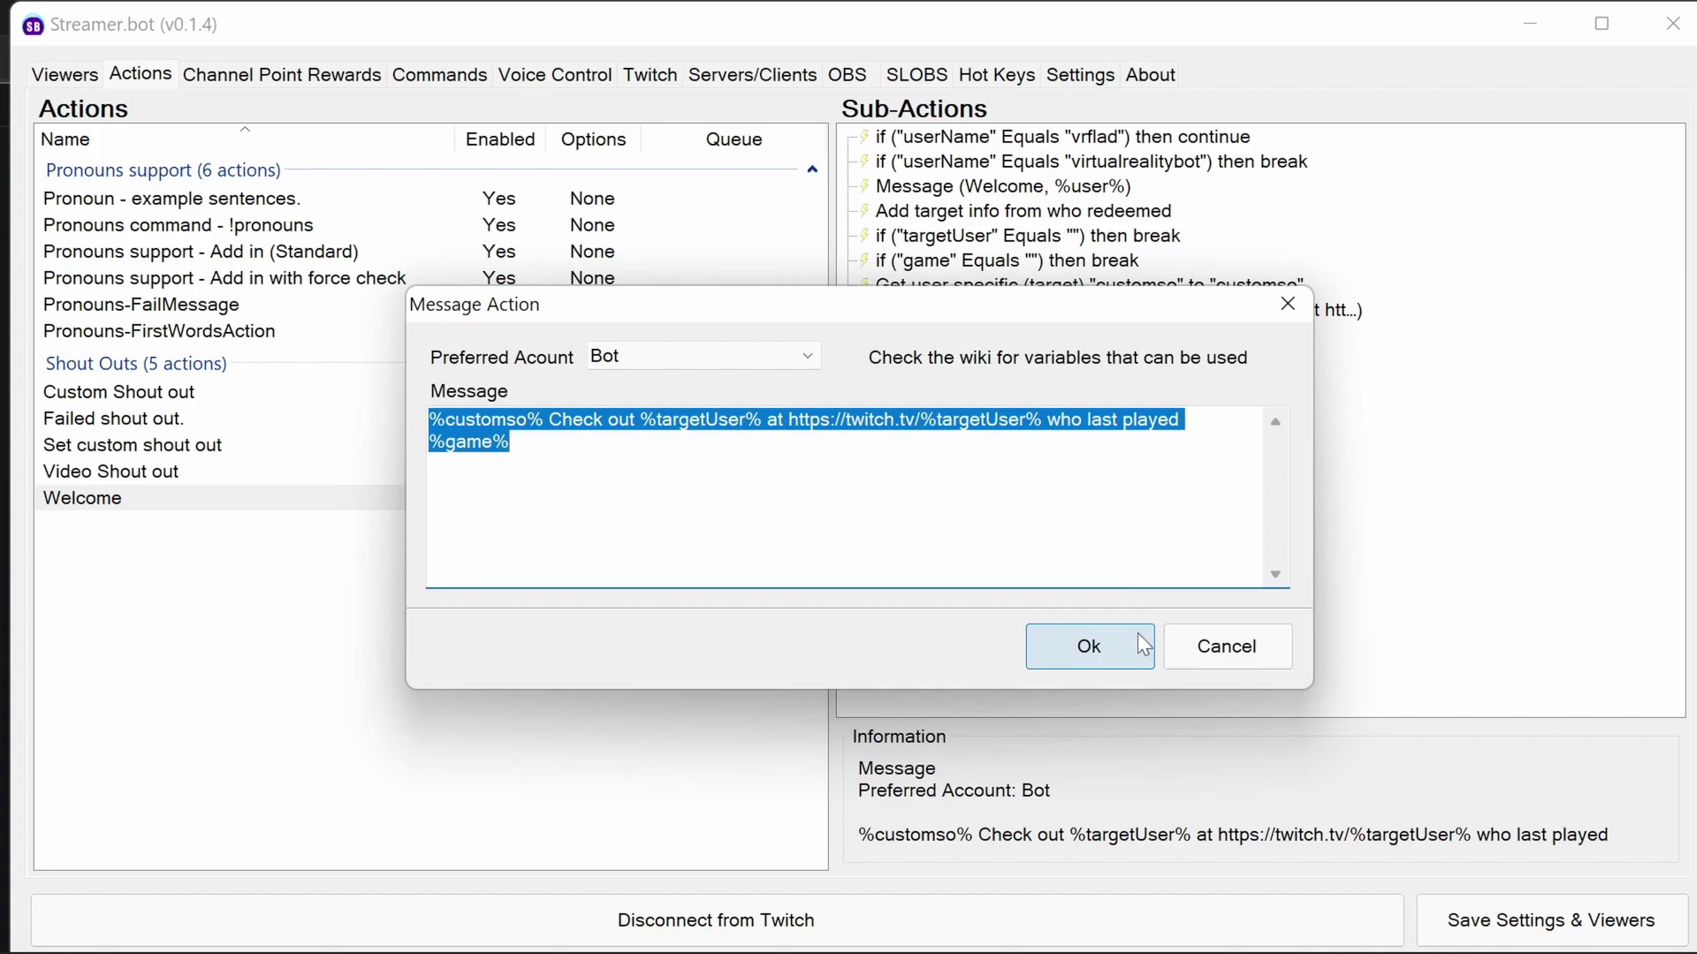
pyautogui.click(1130, 644)
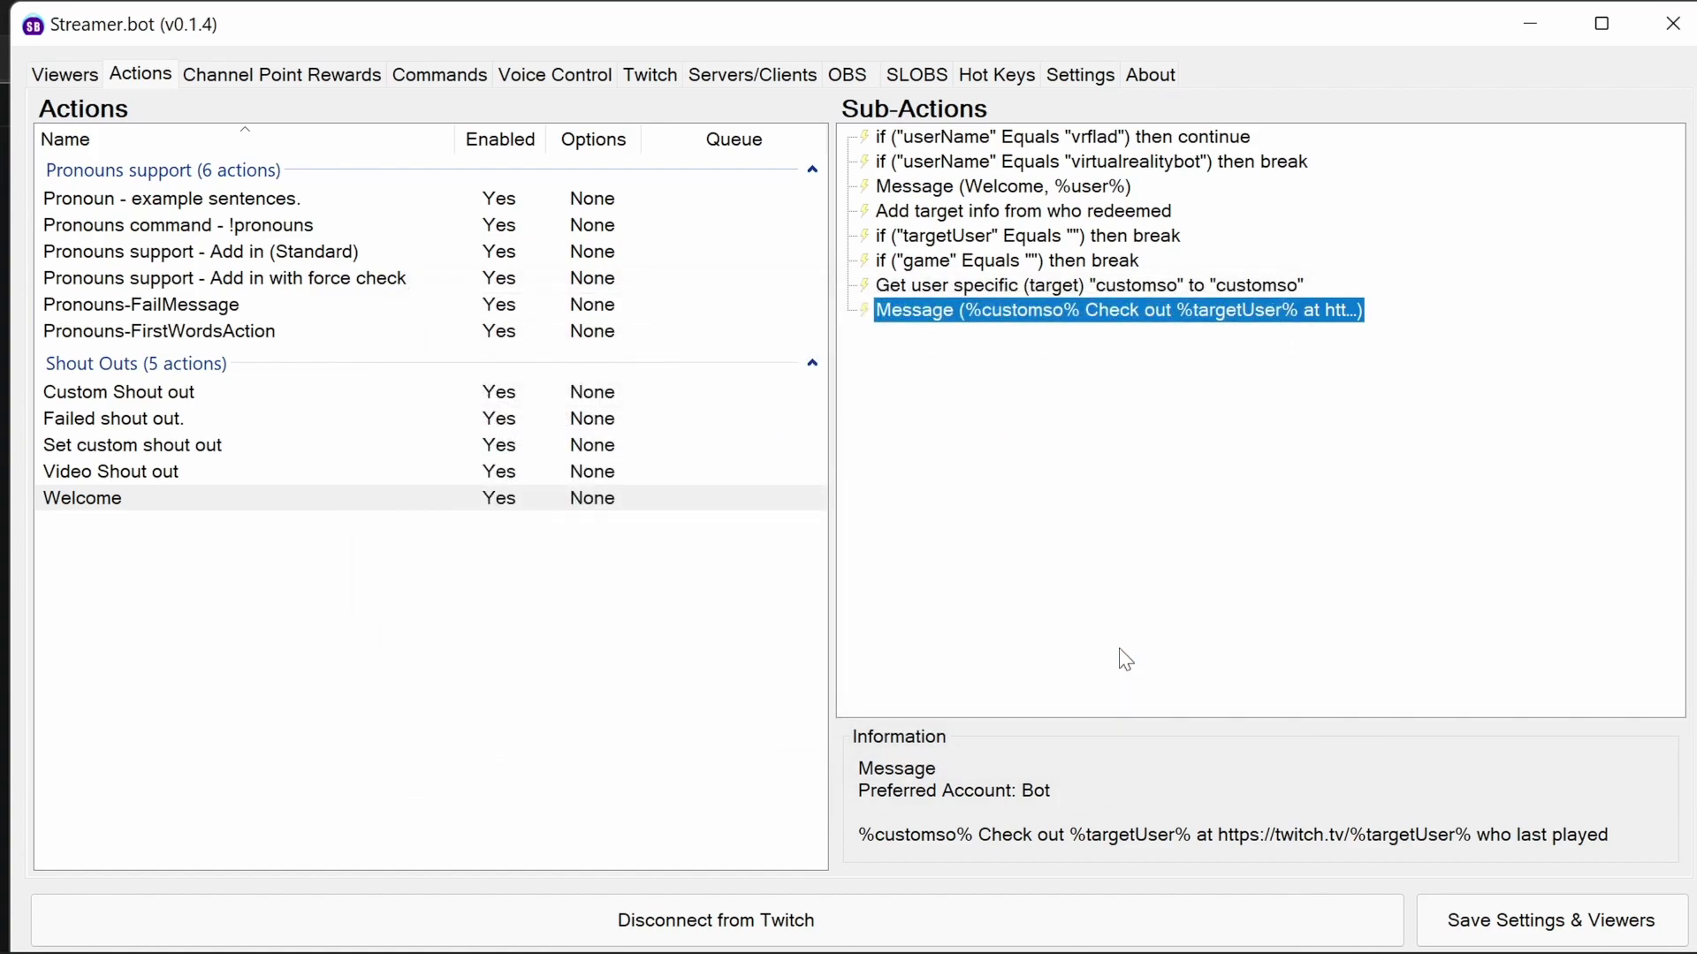
# Switch to the Twitch chat window and send the message "test" to trigger the first-words welcome.
pyautogui.hotkey('alt', 'Tab')
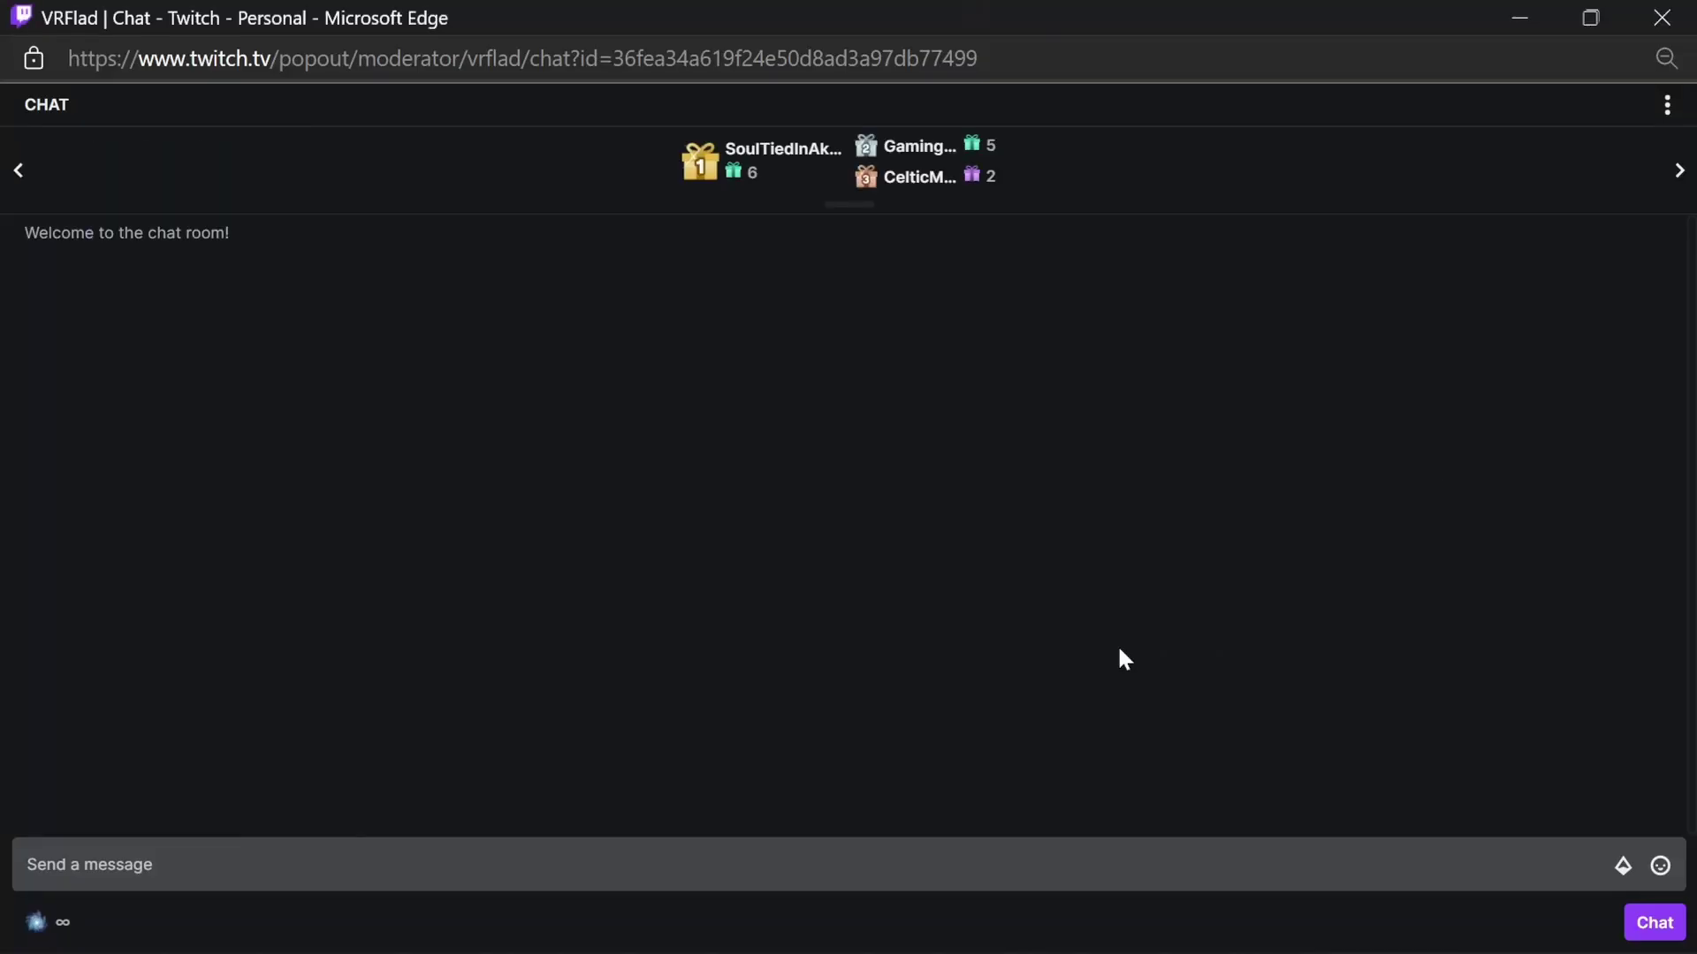
pyautogui.click(922, 878)
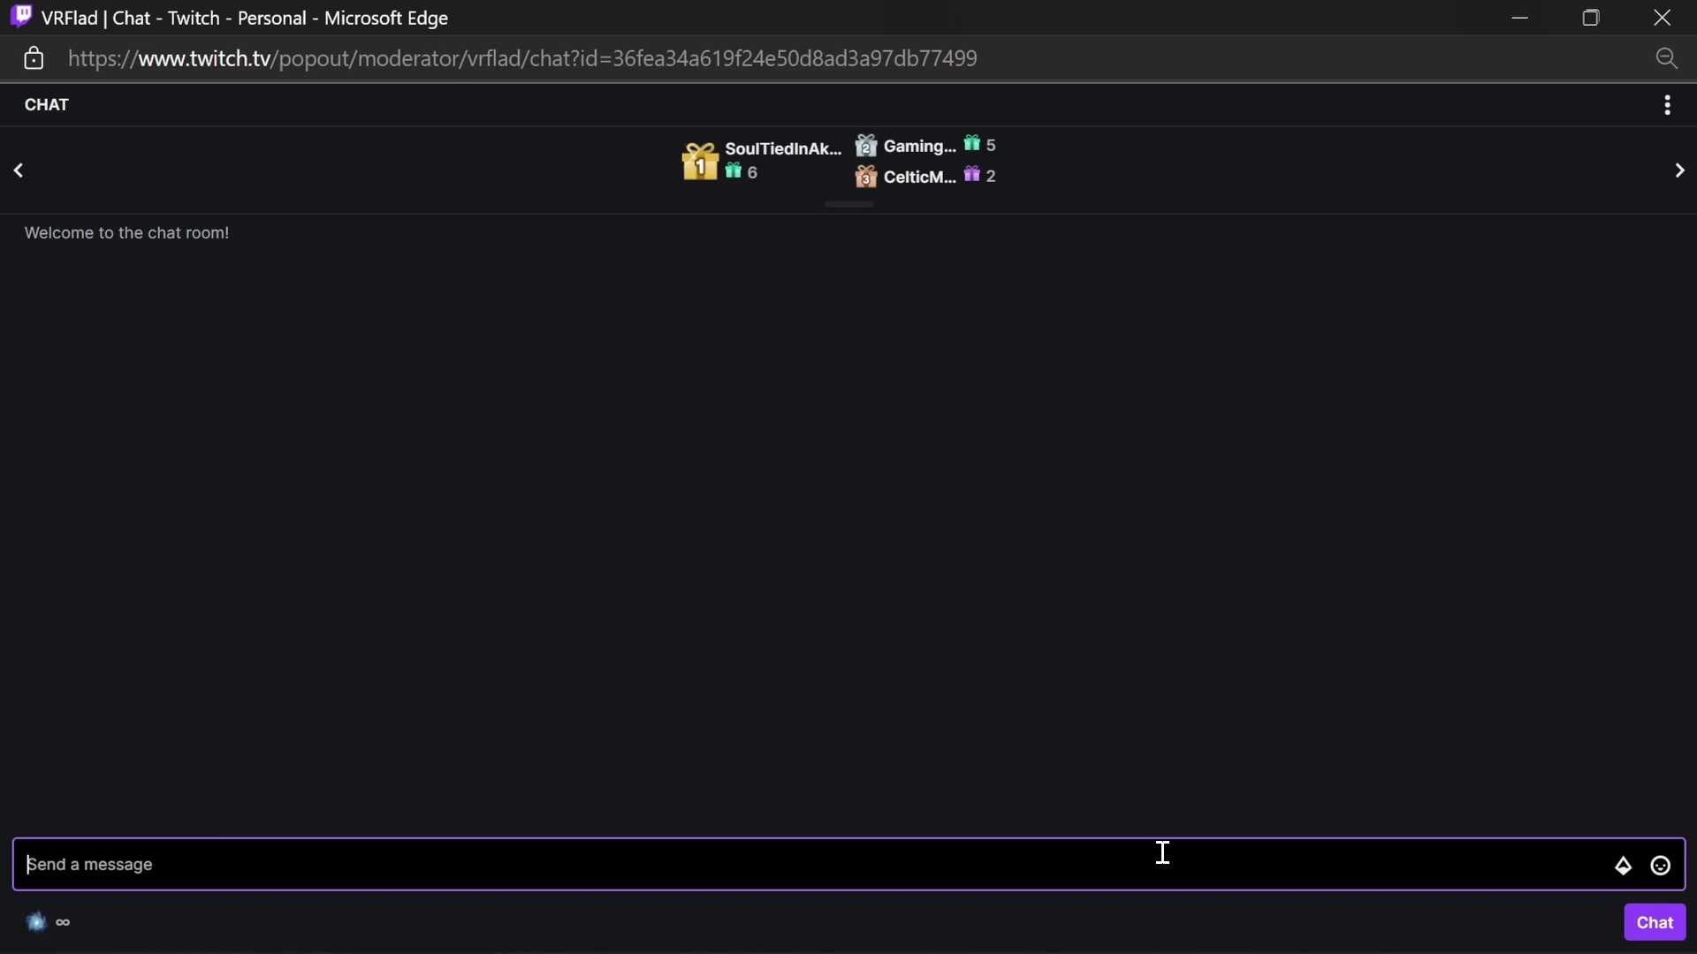
pyautogui.write('test')
pyautogui.press('Return')
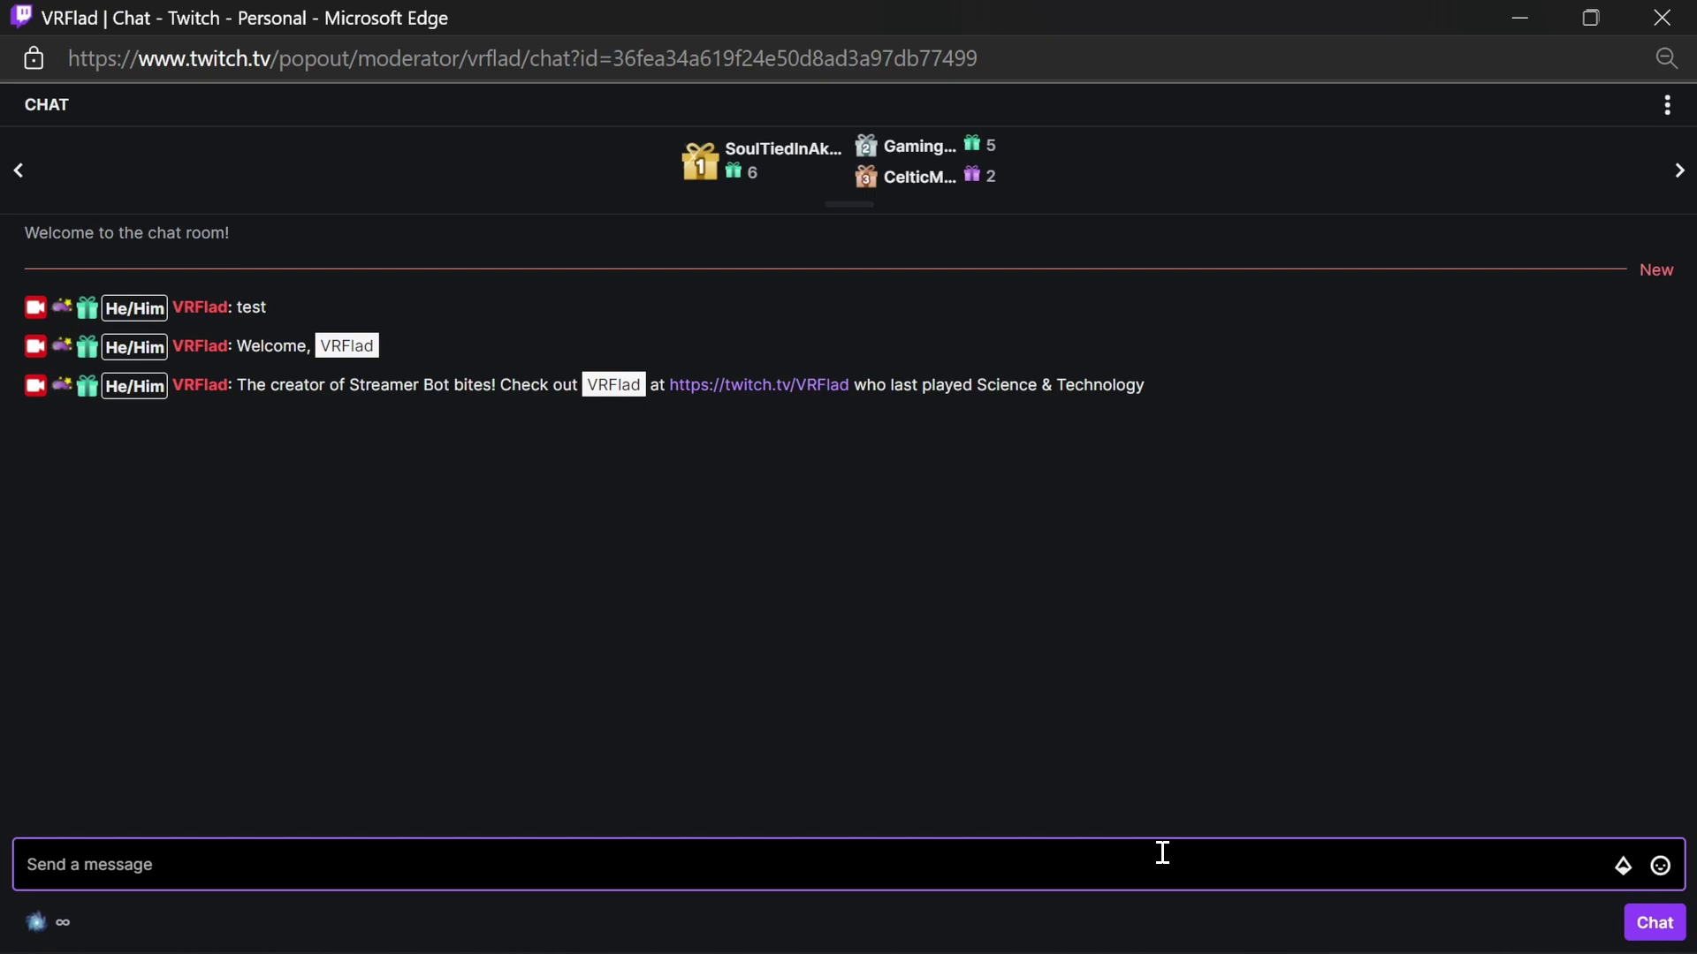
# Test the standard and video shout-outs in chat with the commands !so vrflad and !vso vrflad.
pyautogui.write('!so vrflad')
pyautogui.press('Return')
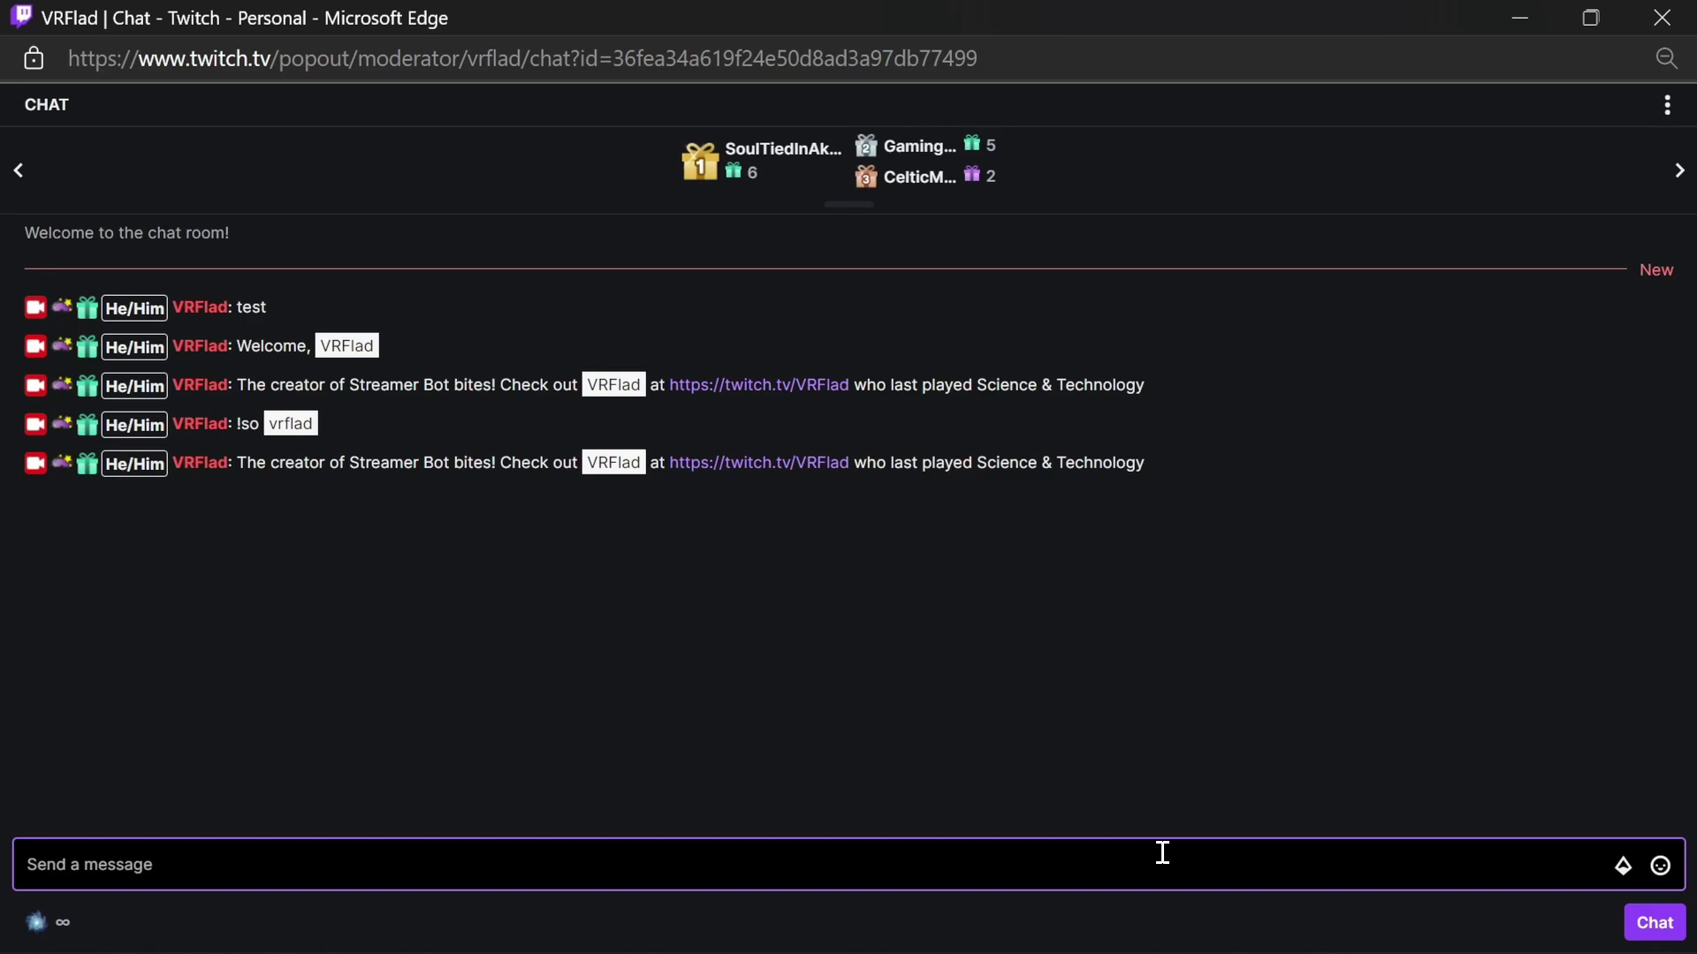
pyautogui.write('!vso vrf')
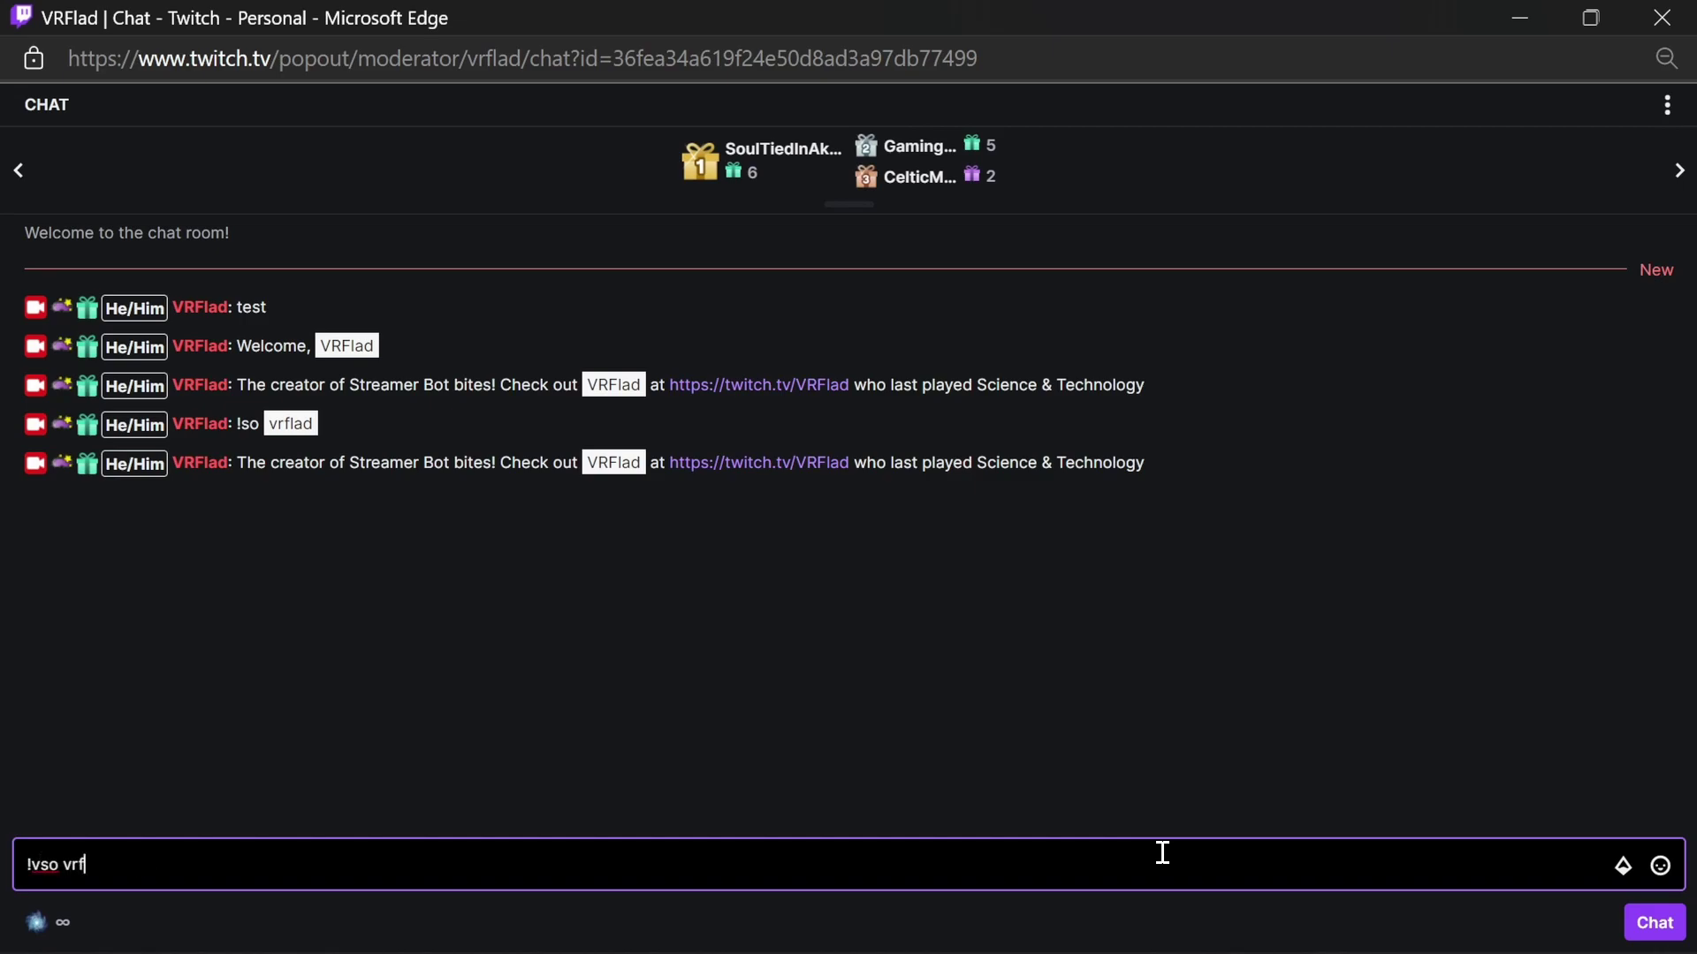
pyautogui.write('lad')
pyautogui.press('Return')
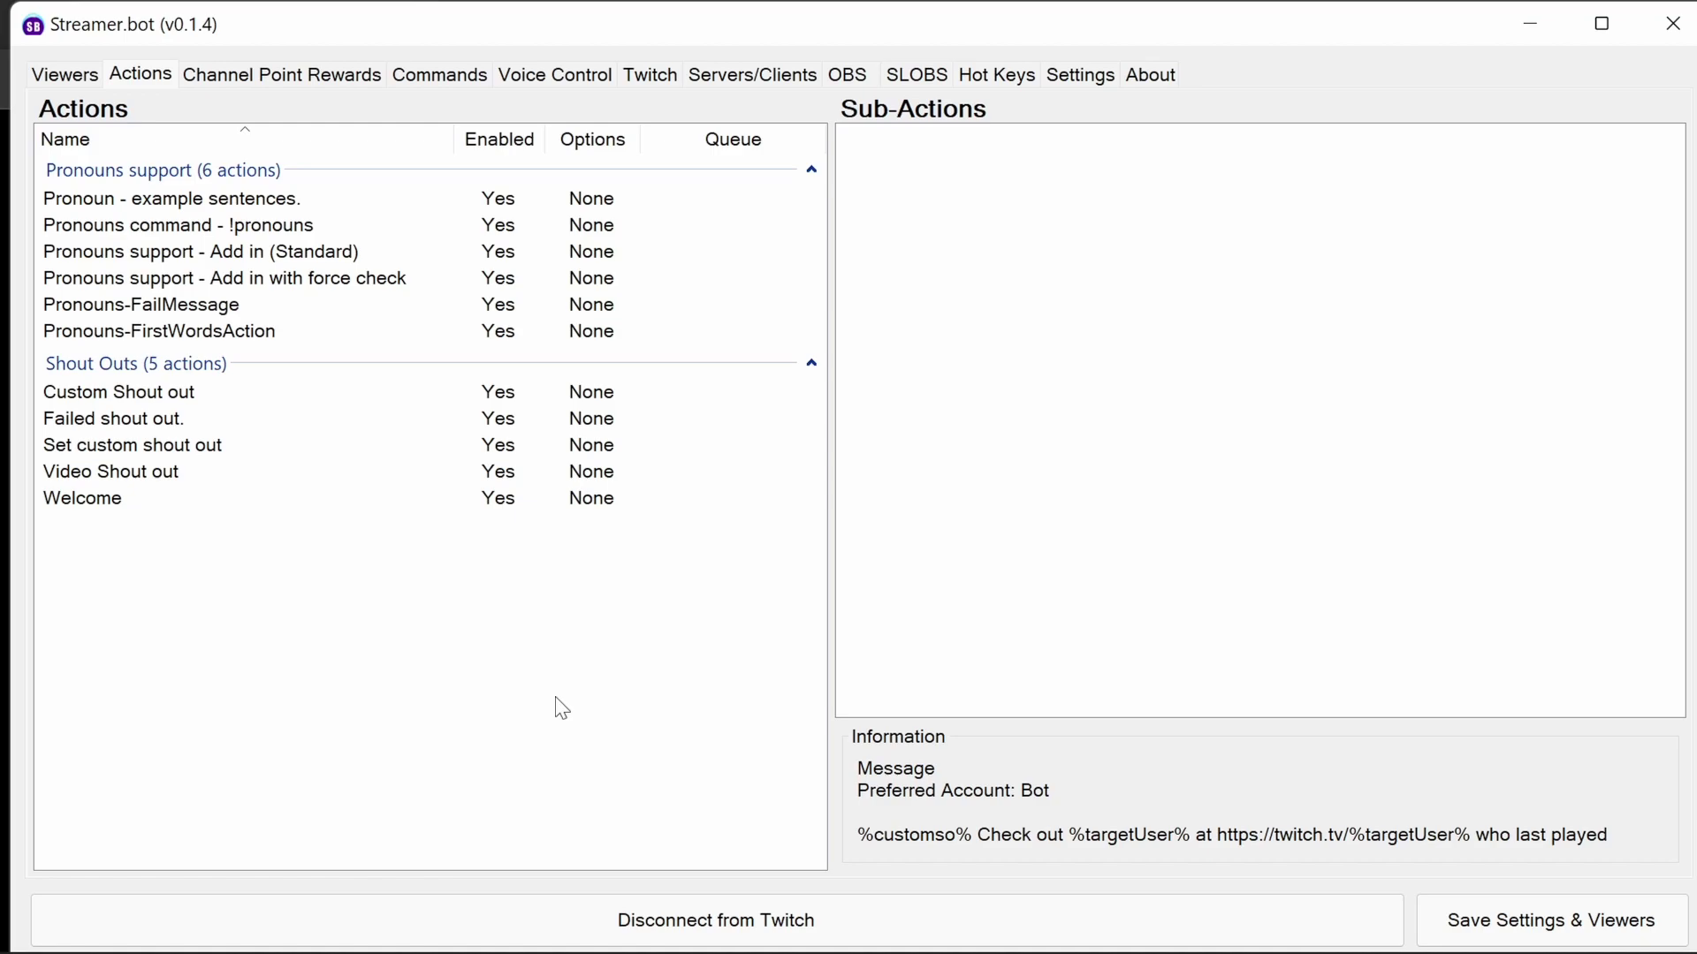
# Try Pronouns-FirstWordsAction as the action for the First Words event in Streamer.bot and set it back to Welcome.
pyautogui.click(1080, 76)
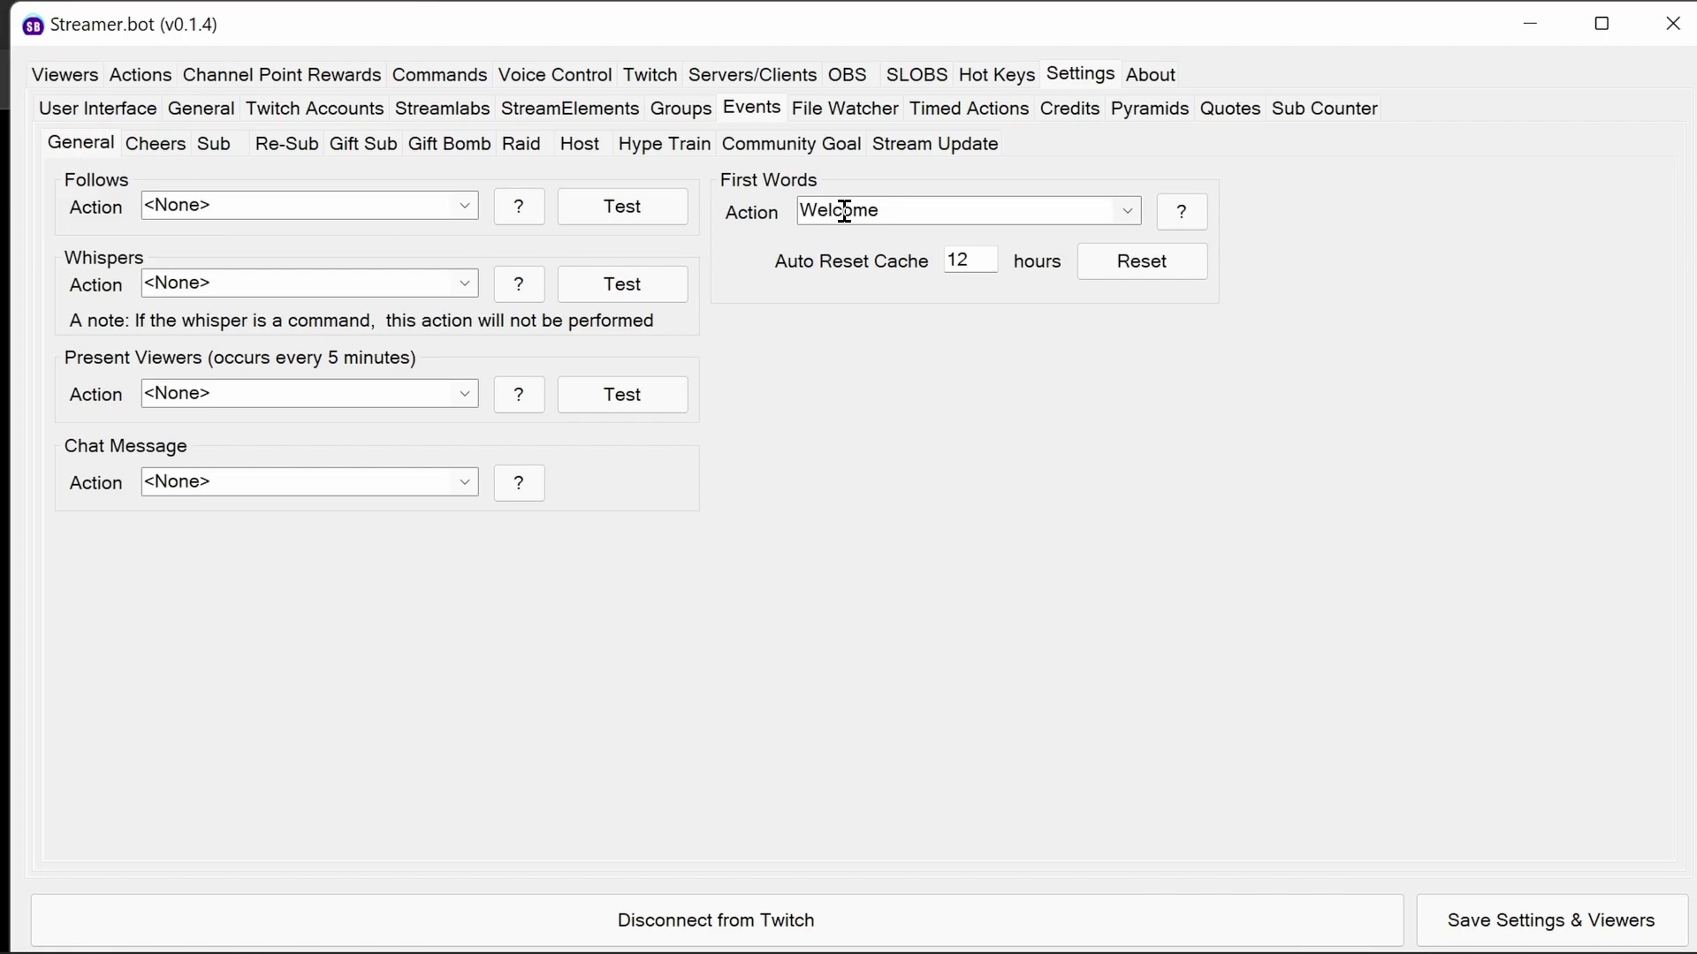
pyautogui.click(1133, 212)
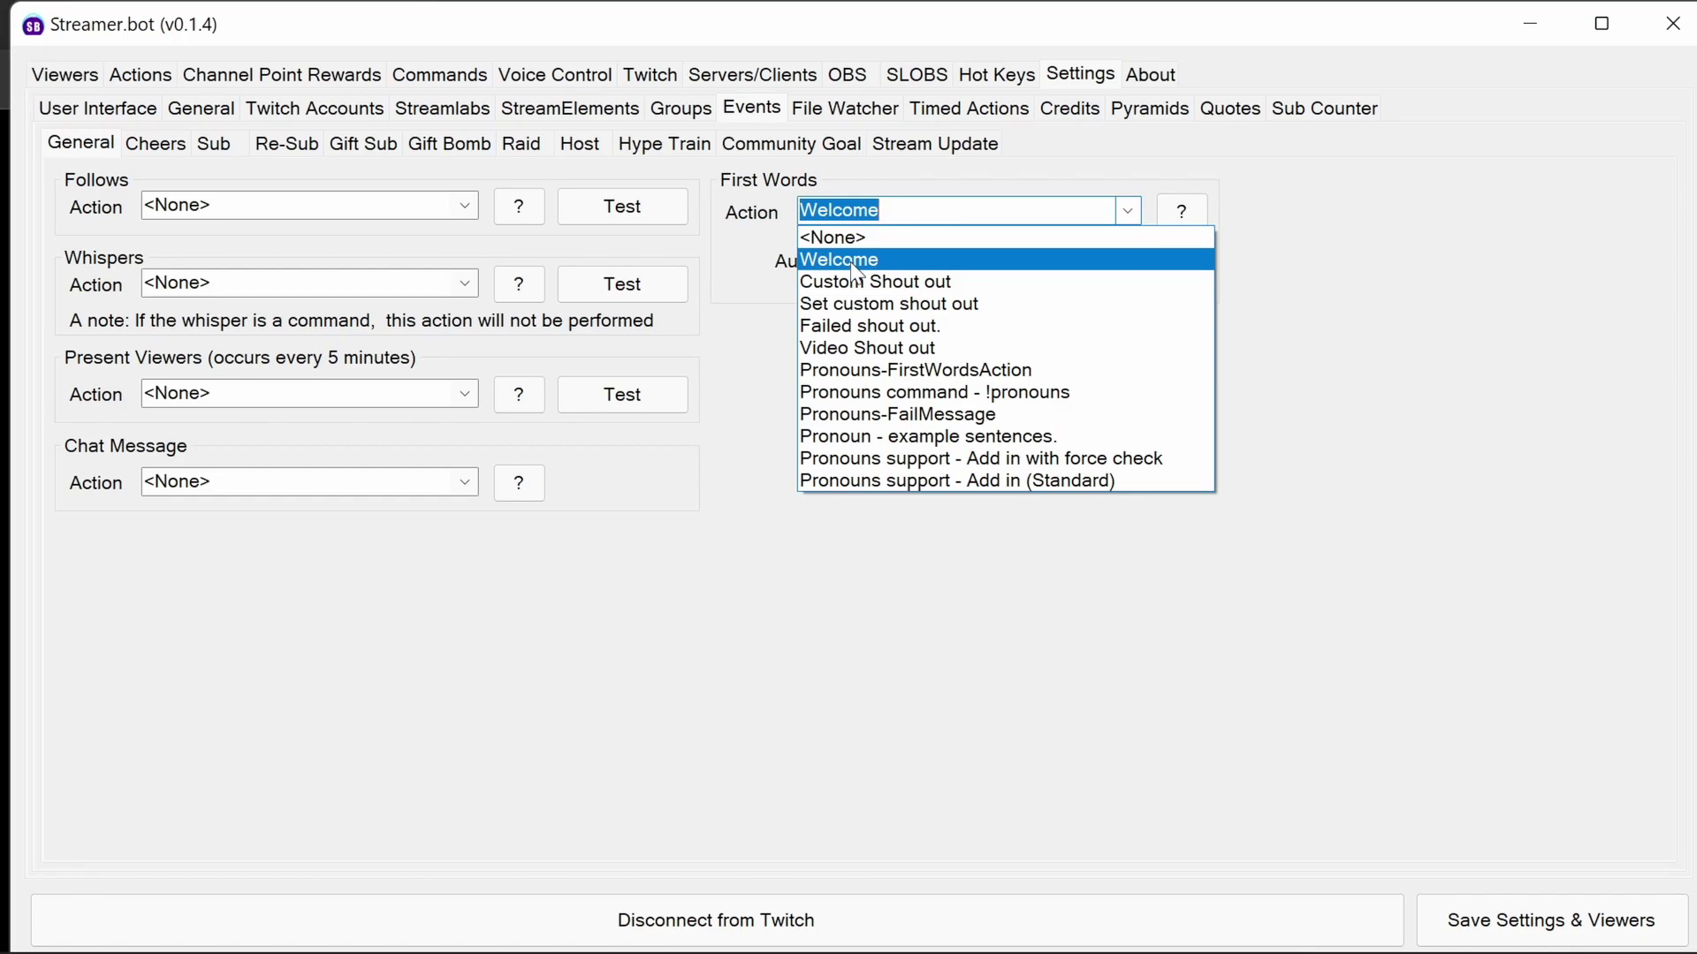
pyautogui.click(923, 371)
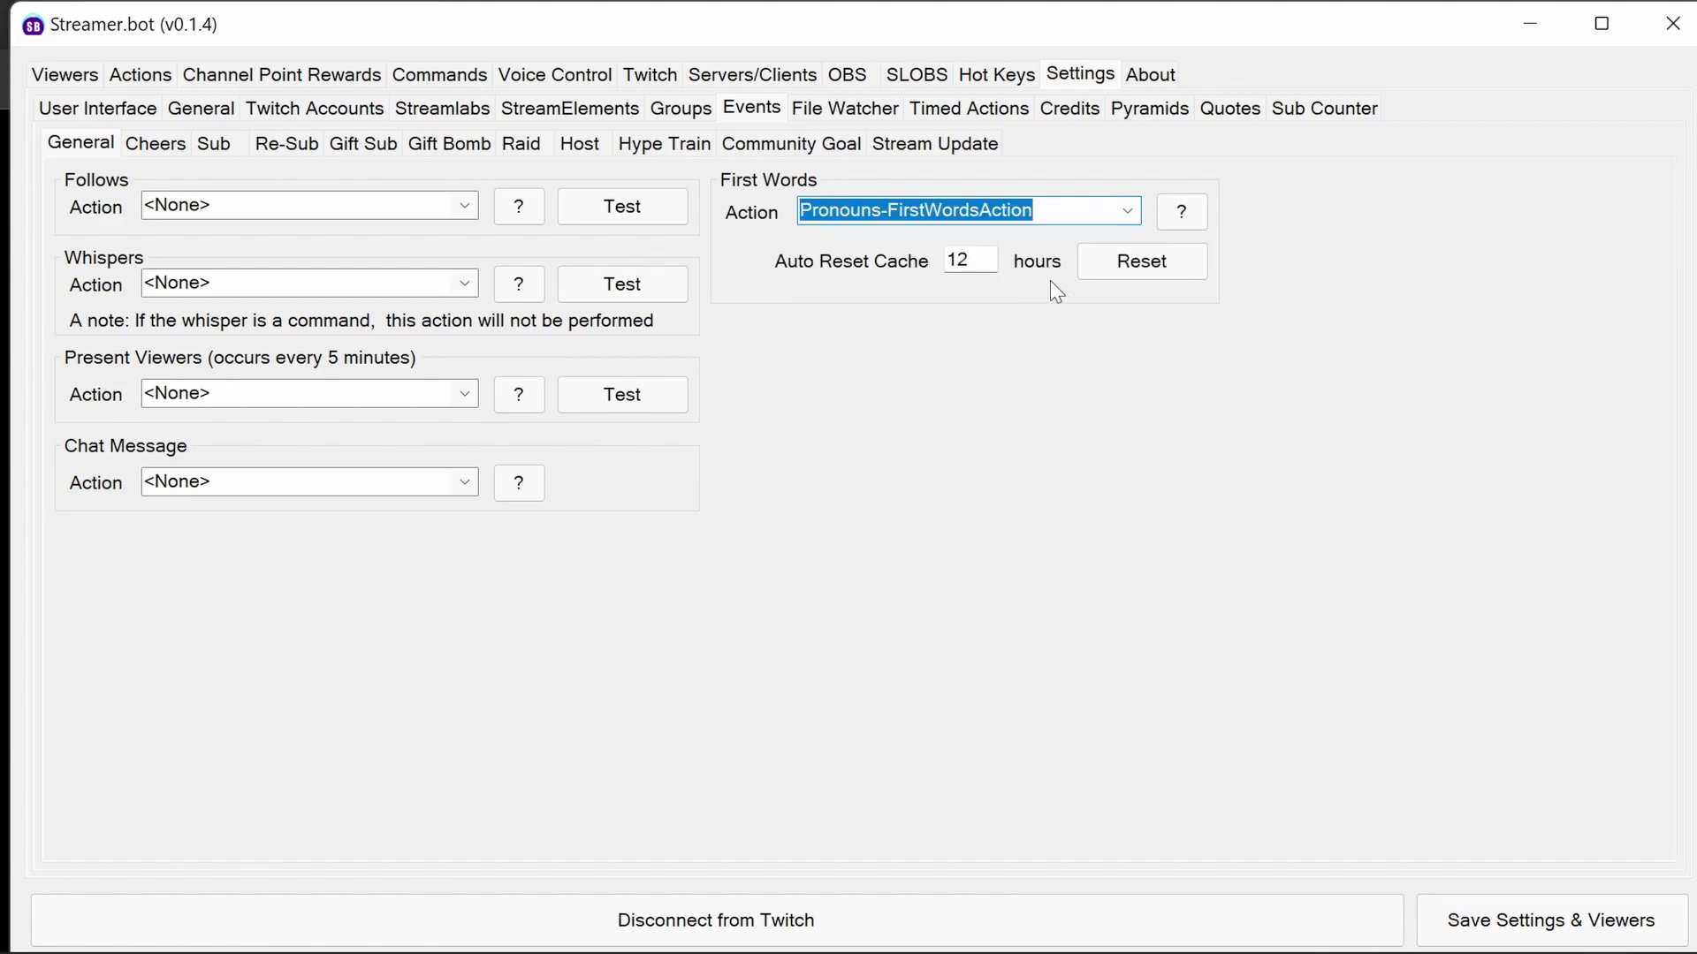
pyautogui.click(1135, 215)
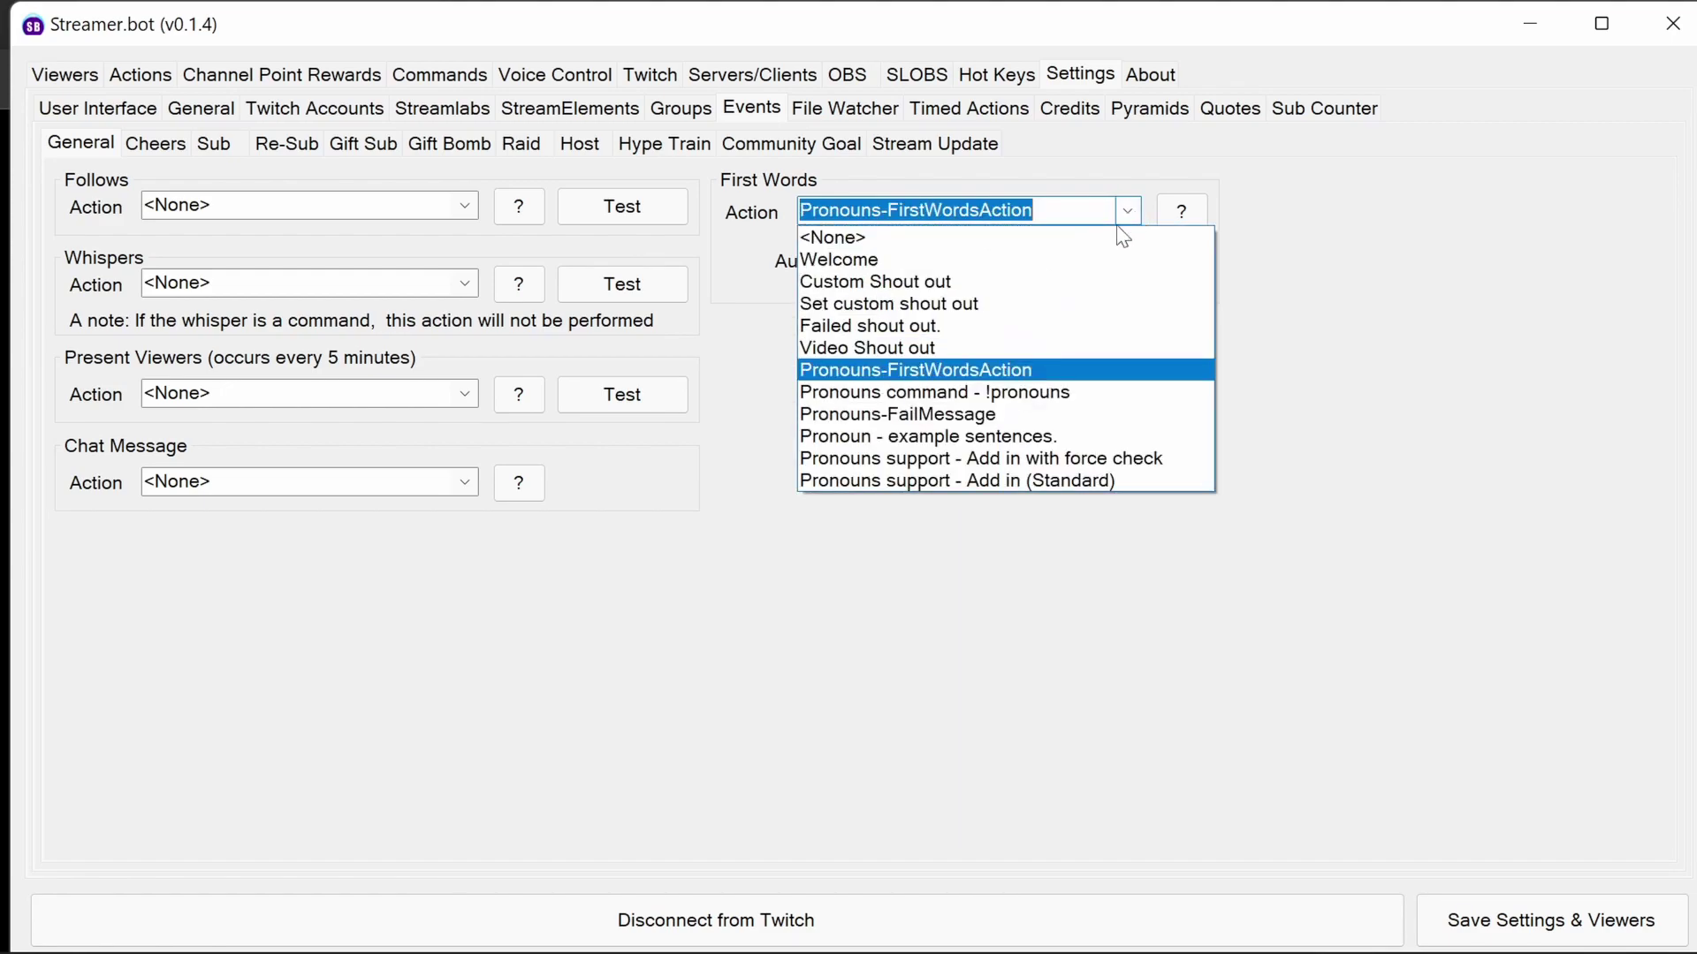
pyautogui.click(996, 275)
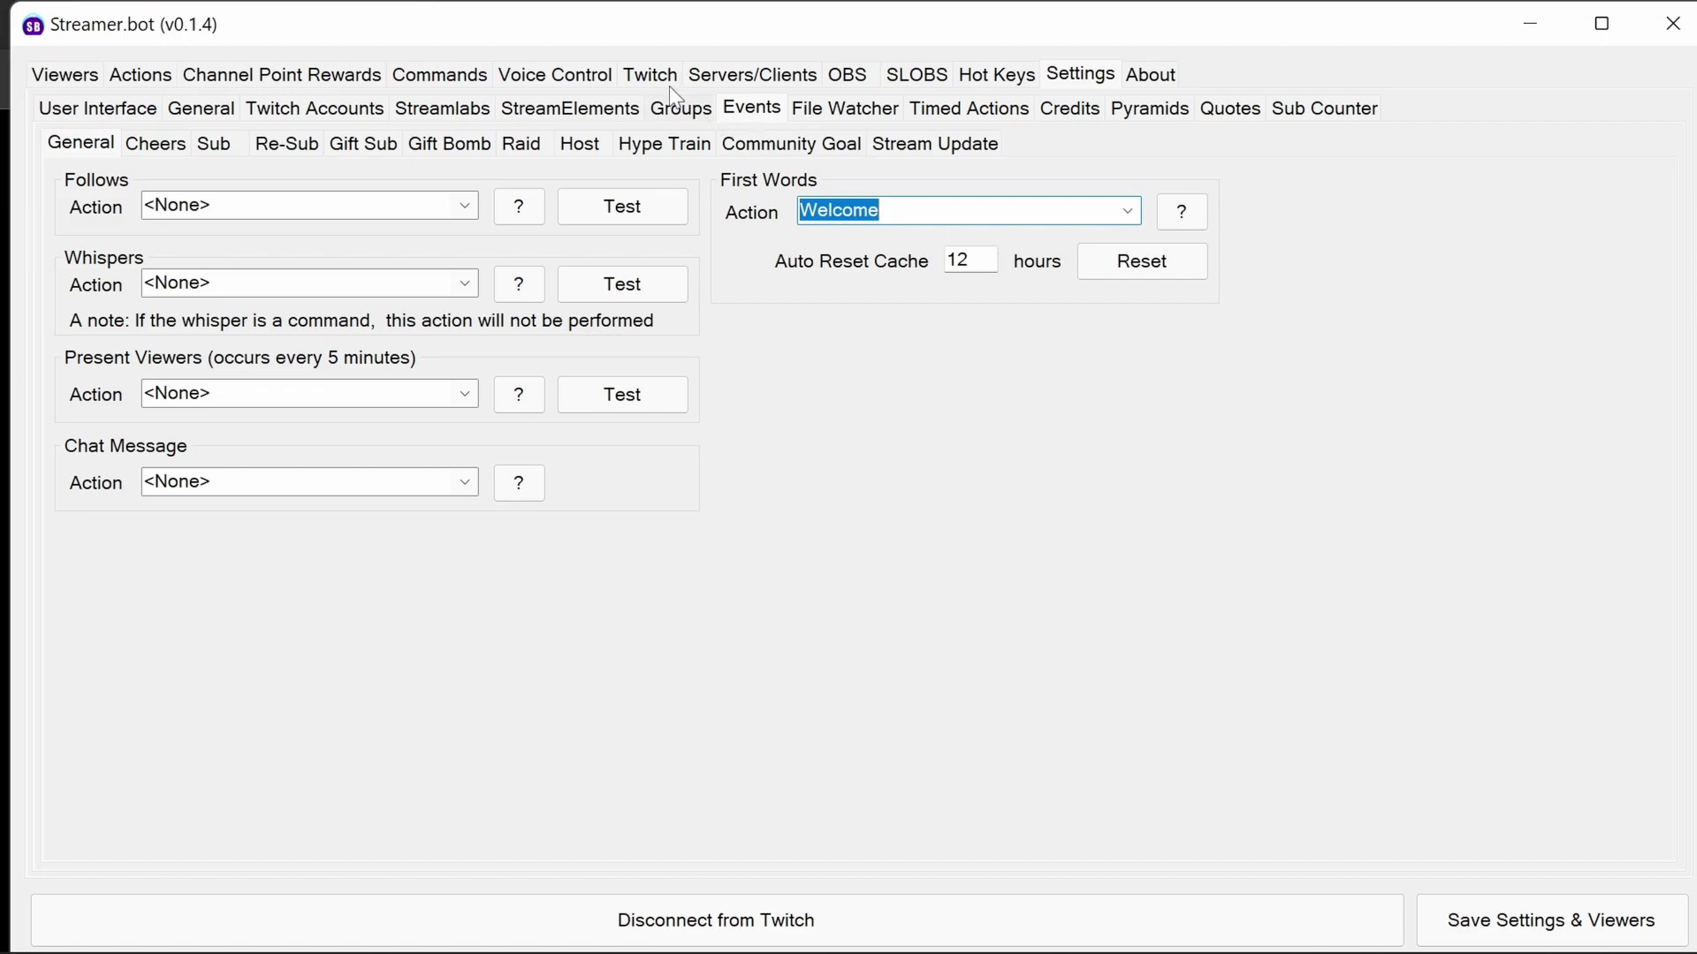
# Add Pronouns-FirstWordsAction as a sub-action of the Welcome action and move it to the start of the sub-actions.
pyautogui.click(146, 78)
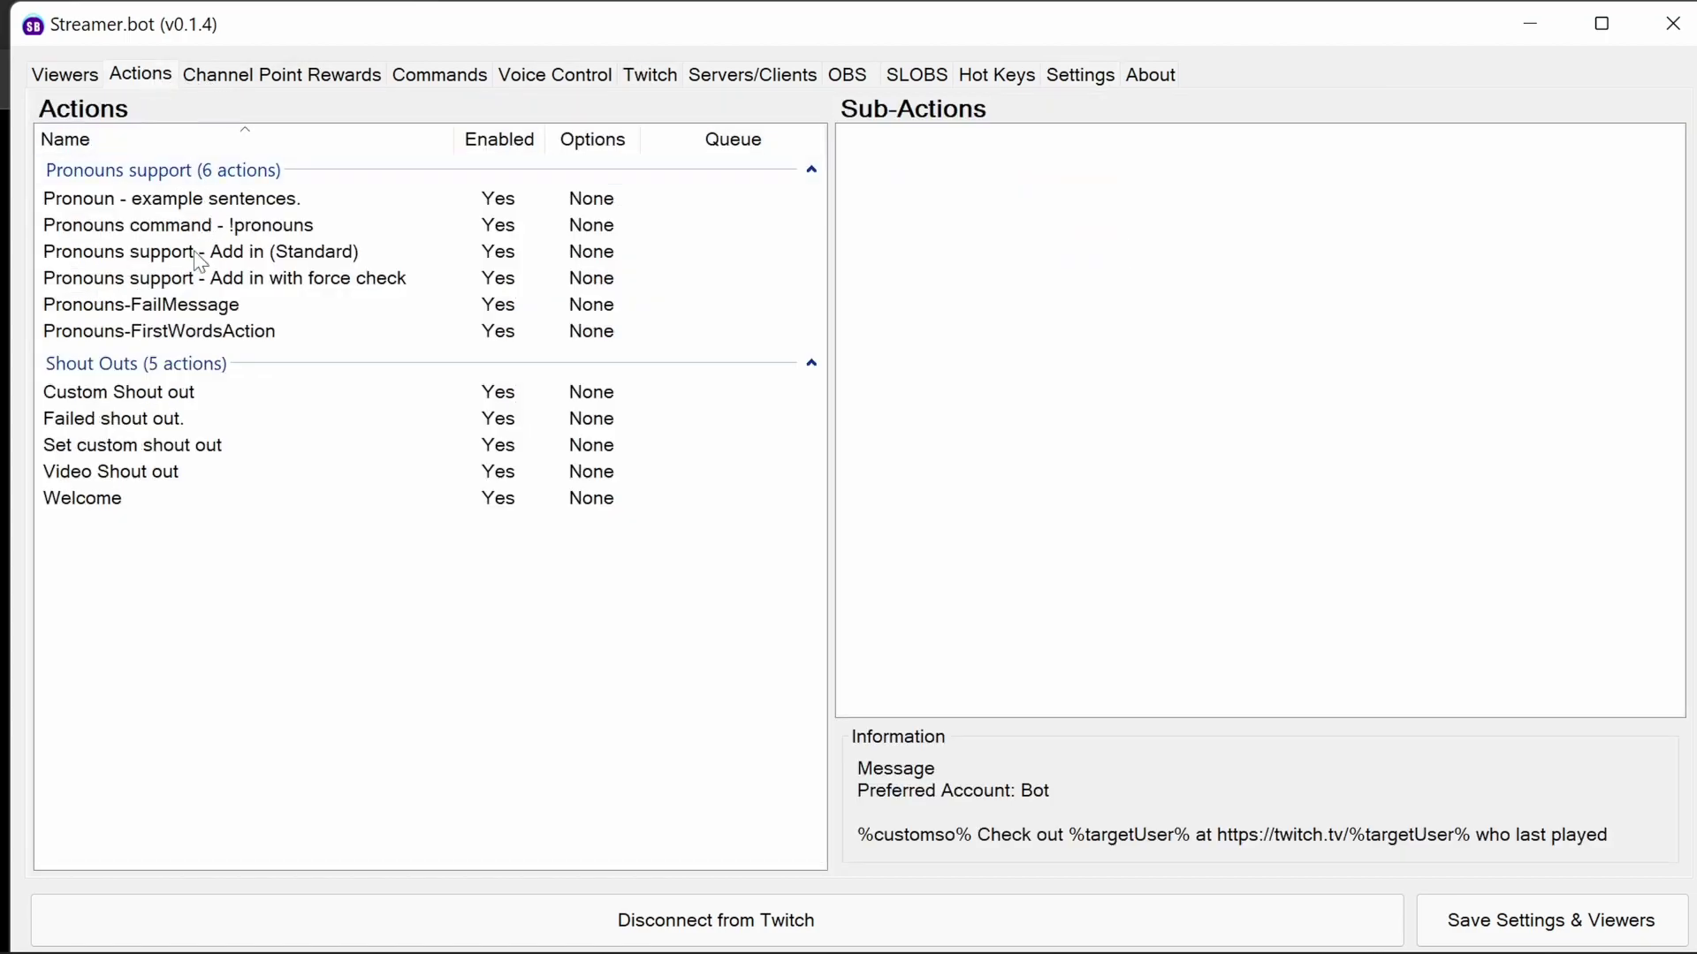
pyautogui.click(96, 502)
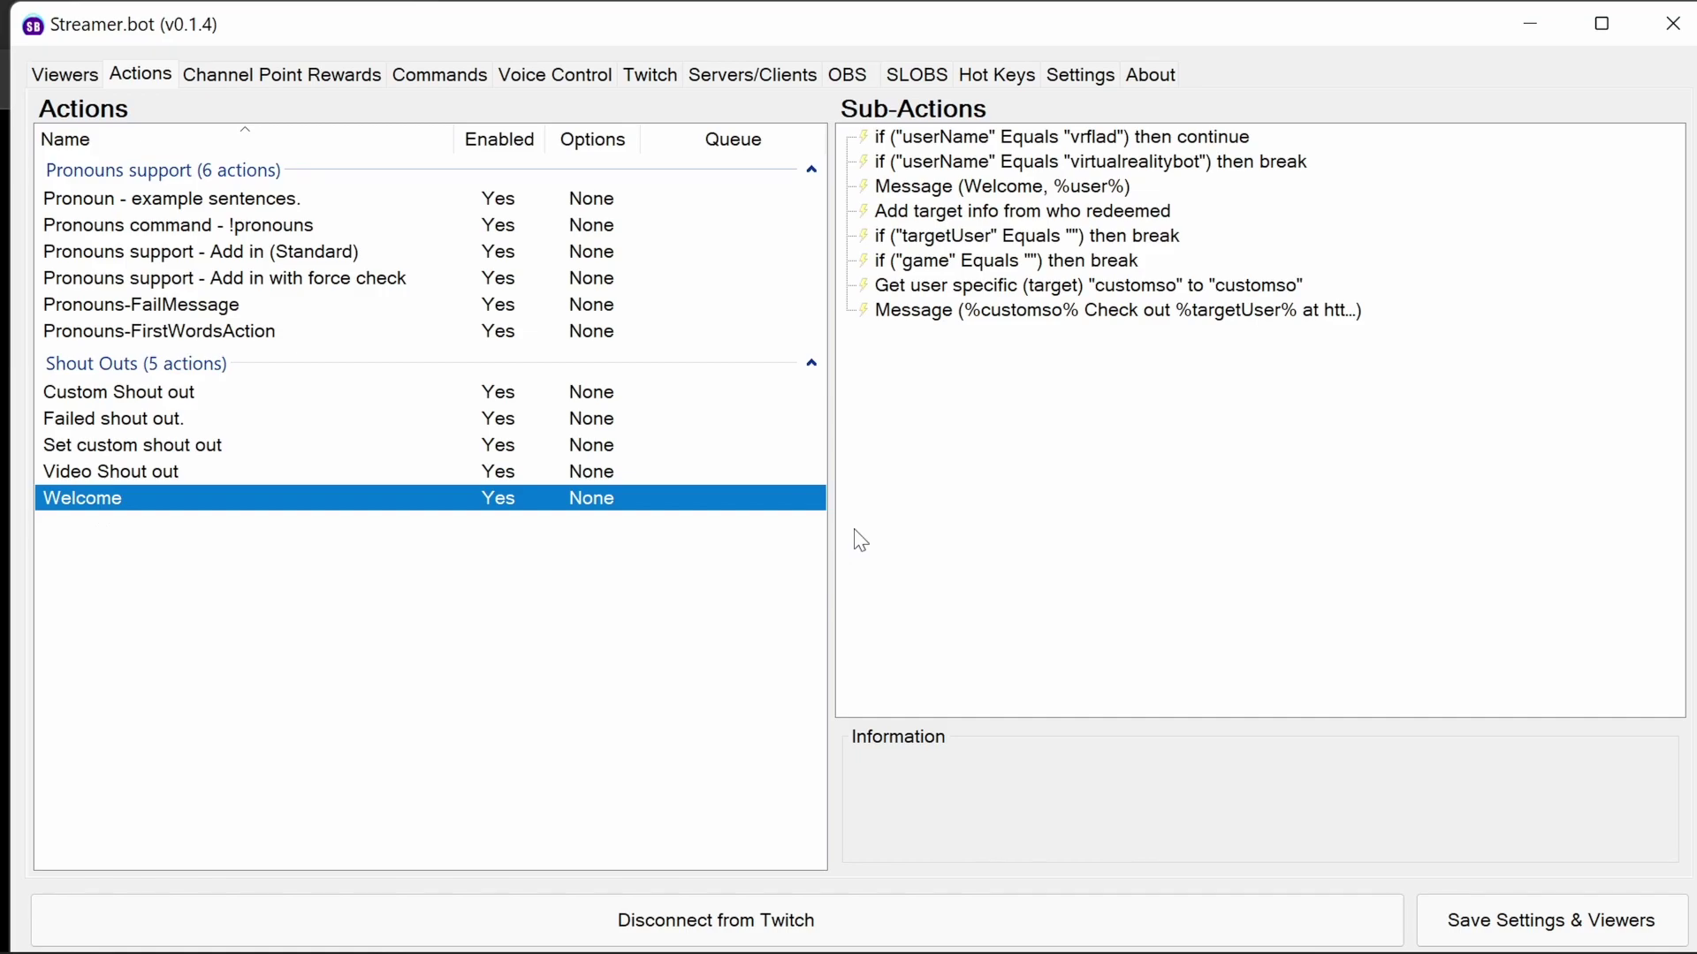
pyautogui.rightClick(970, 341)
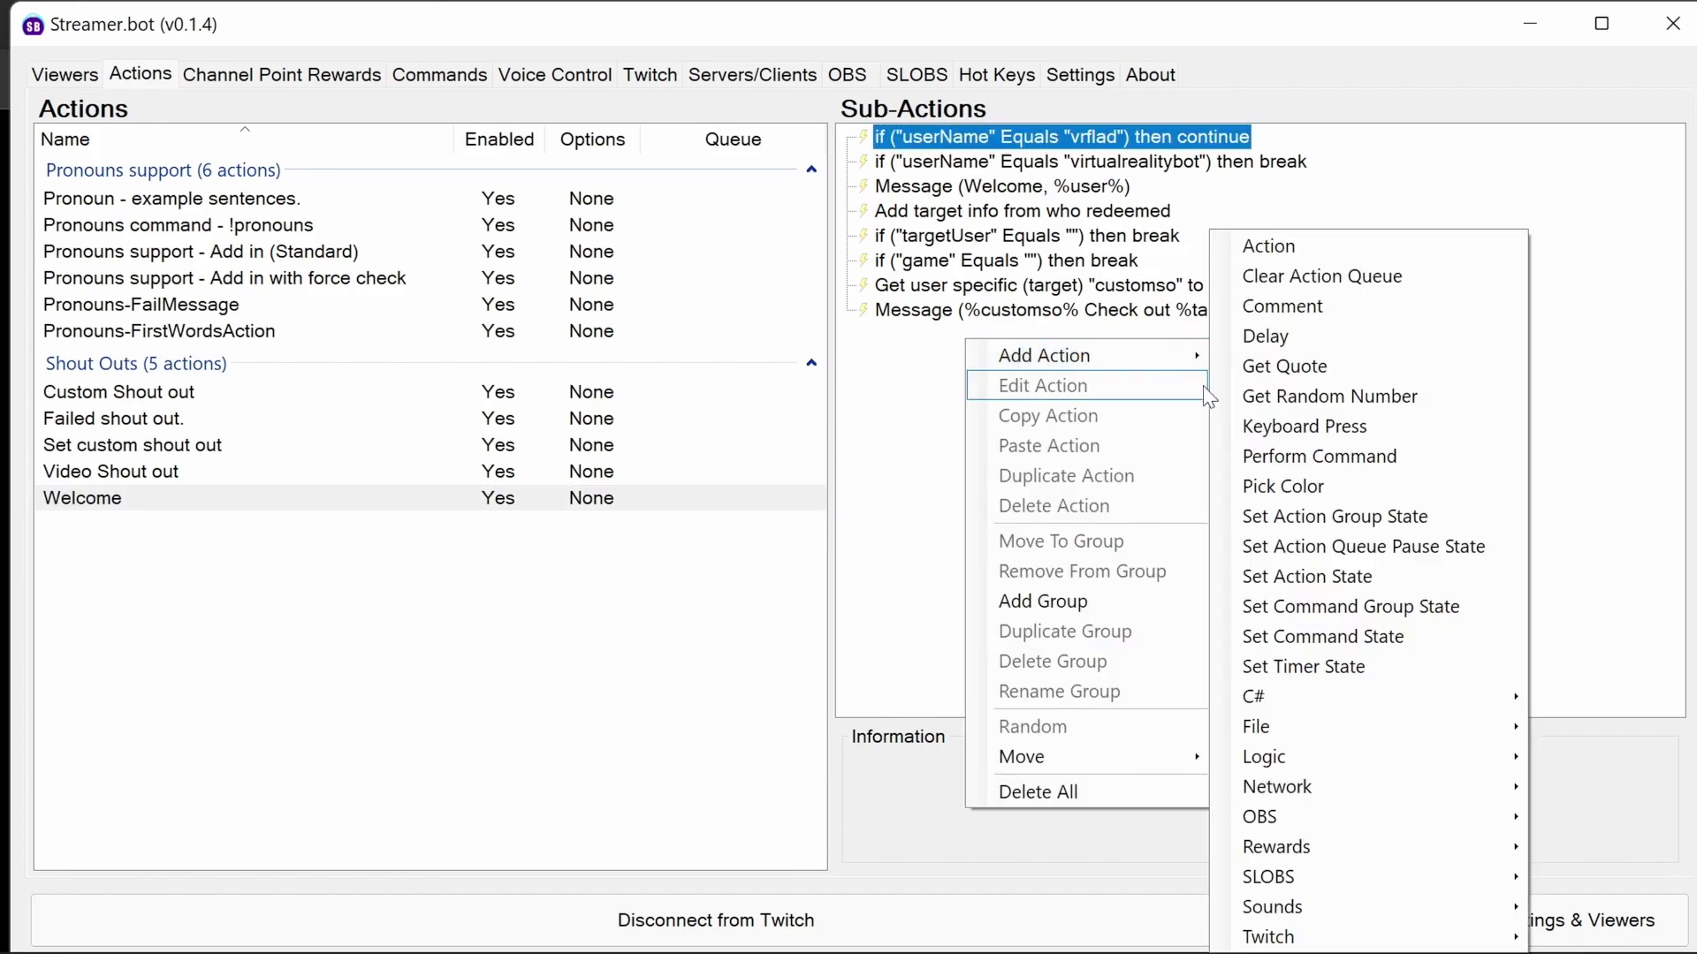
pyautogui.click(1273, 246)
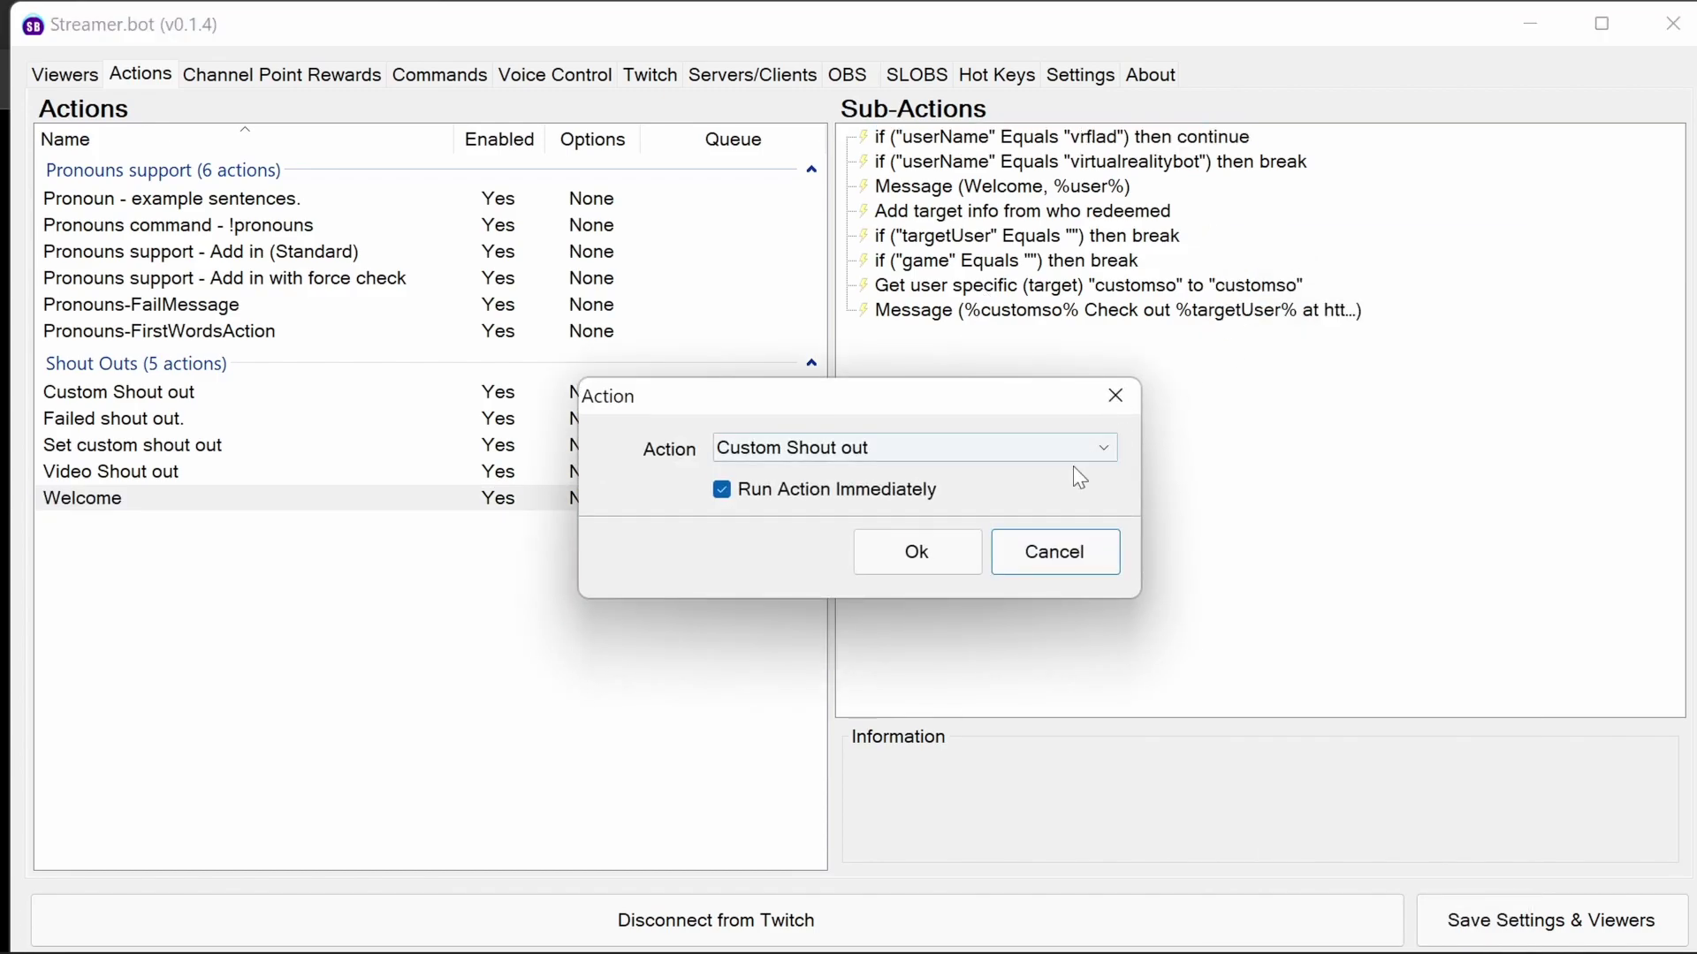
pyautogui.click(1097, 448)
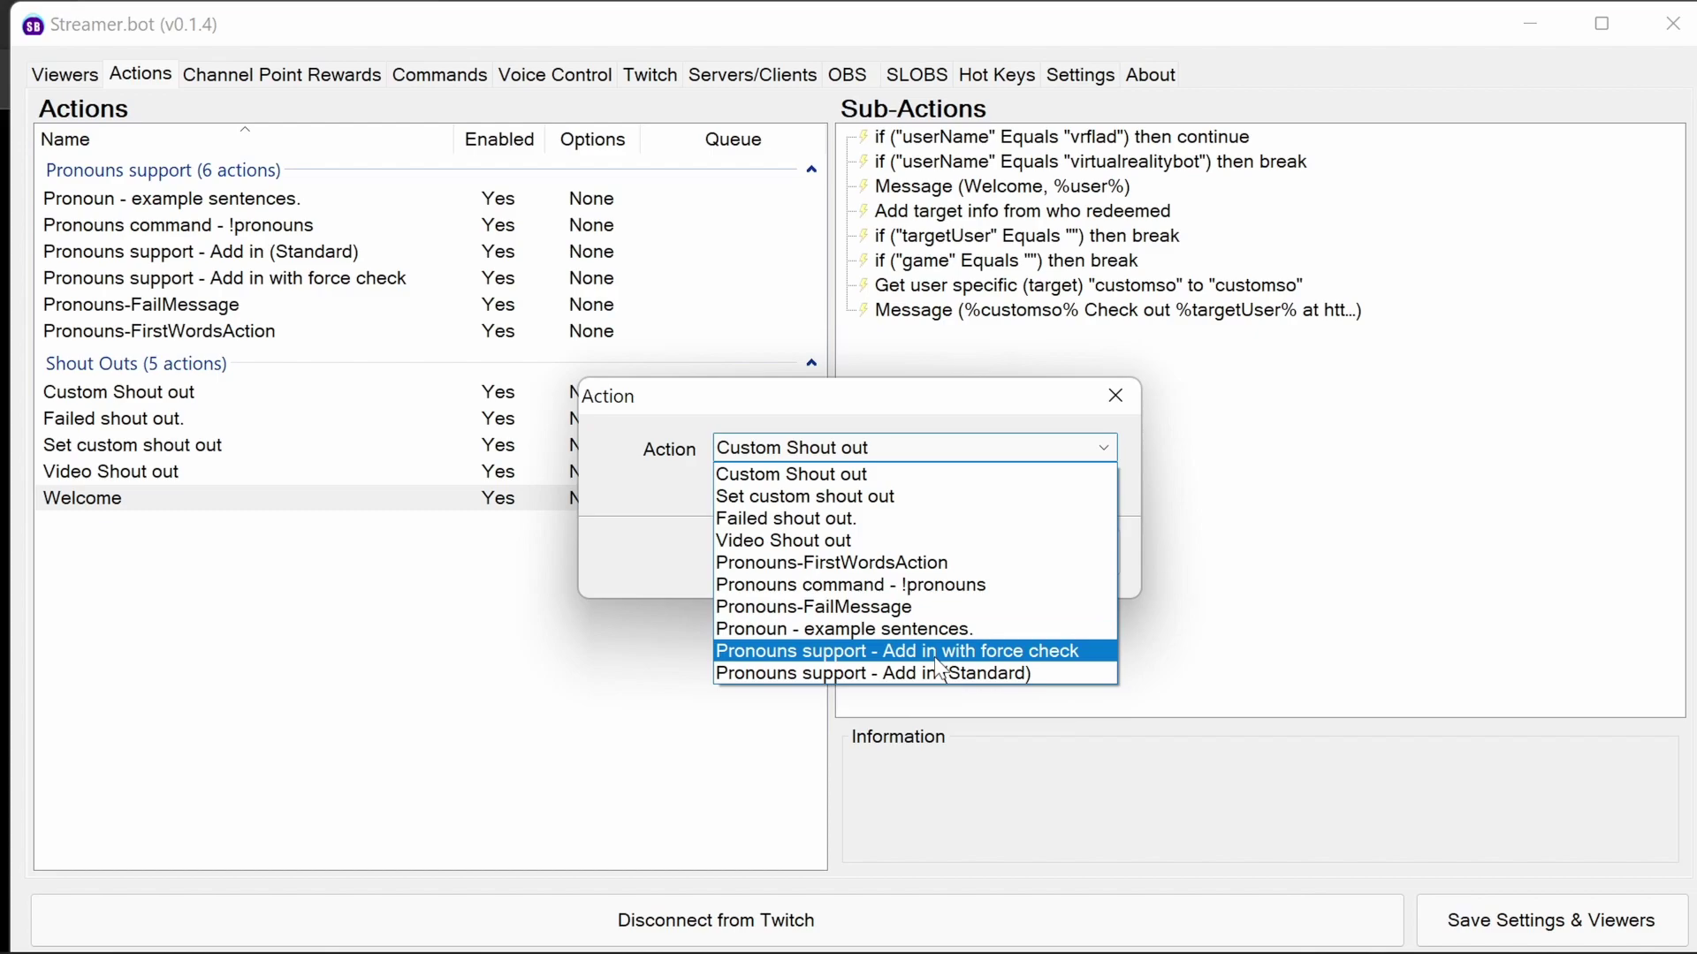
pyautogui.click(896, 569)
pyautogui.click(911, 553)
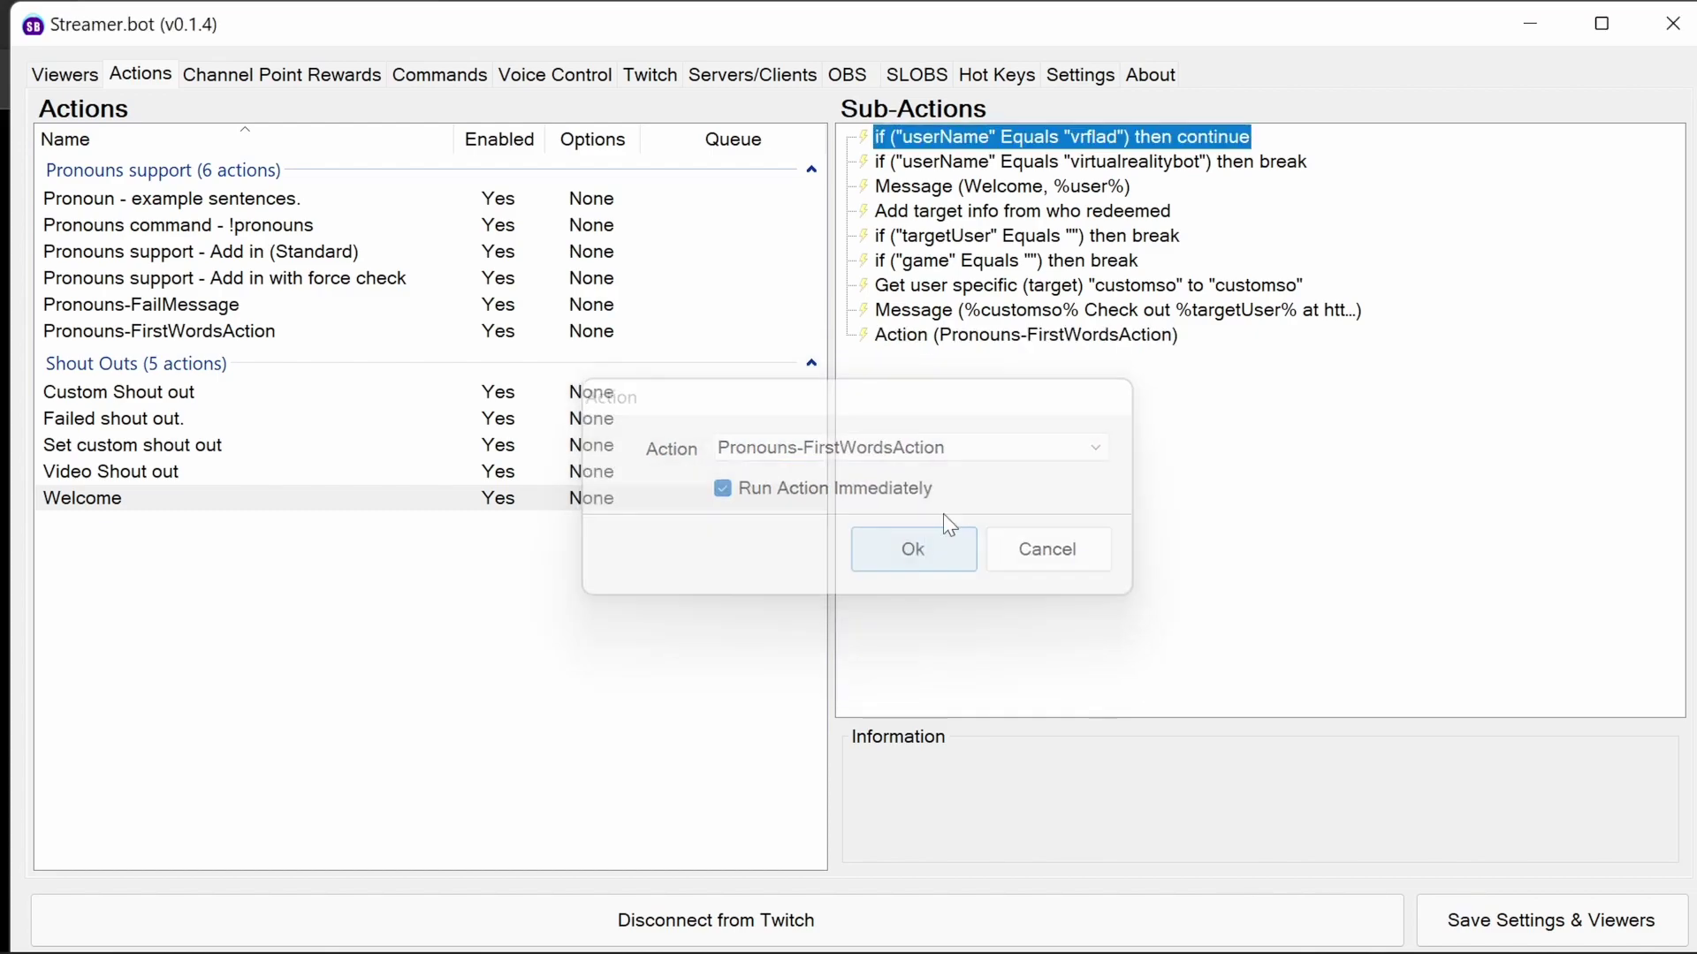
pyautogui.click(1044, 335)
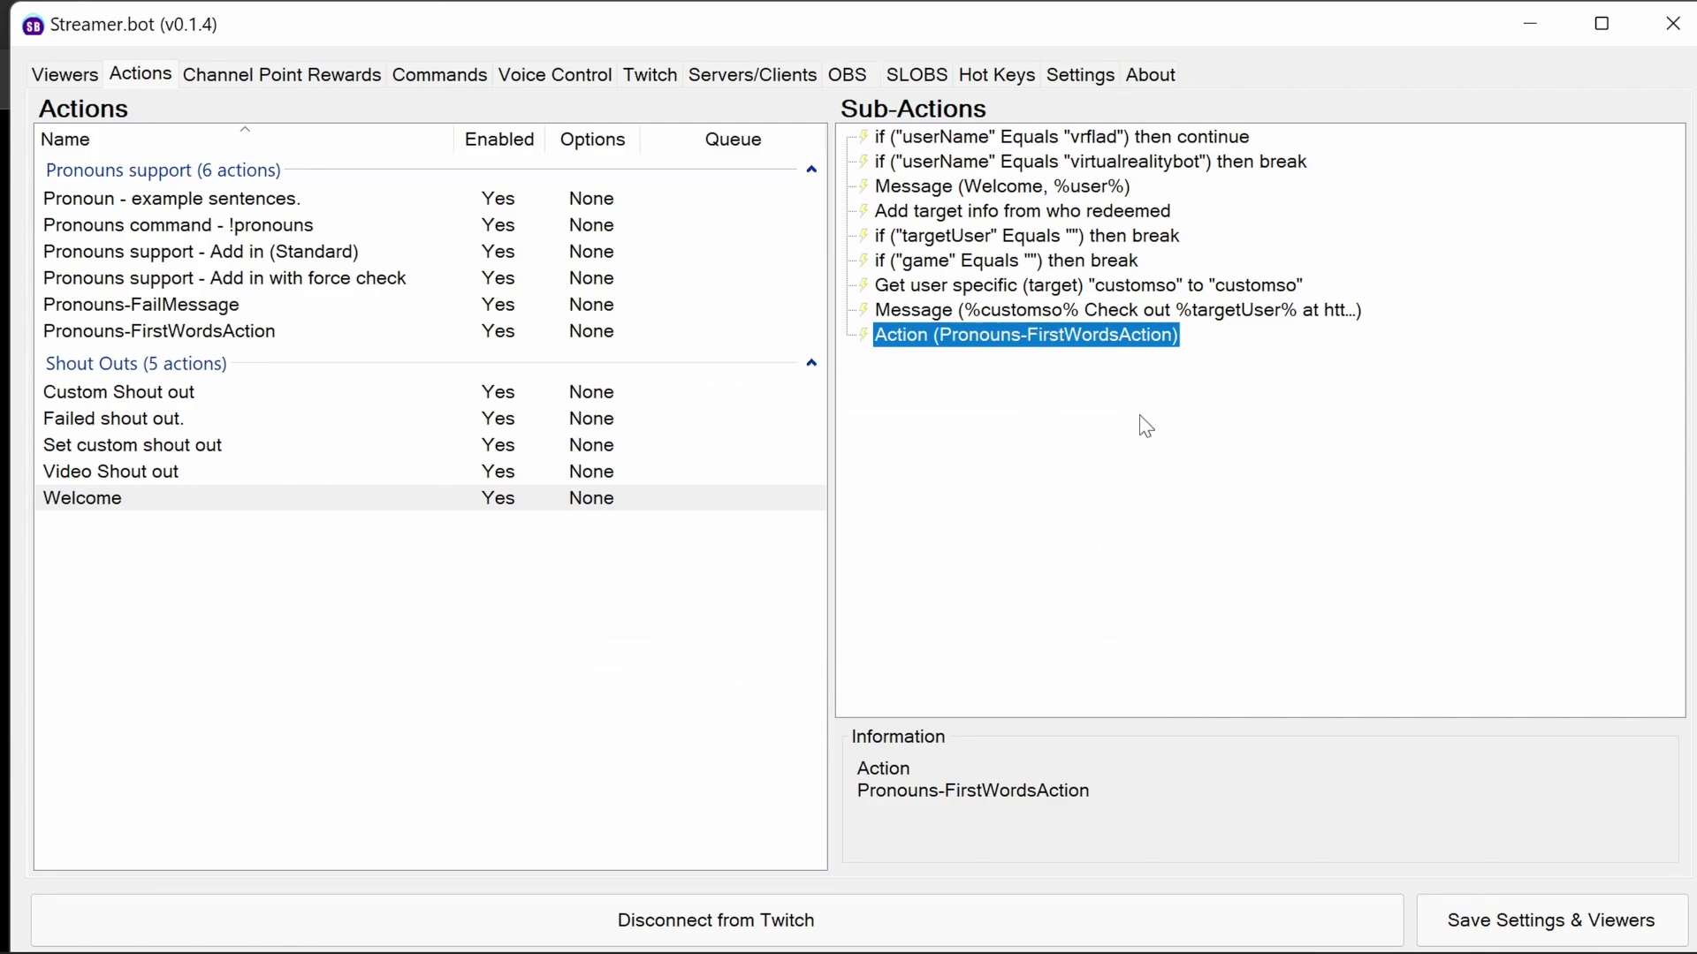
pyautogui.moveTo(1056, 342); pyautogui.dragTo(1047, 140)
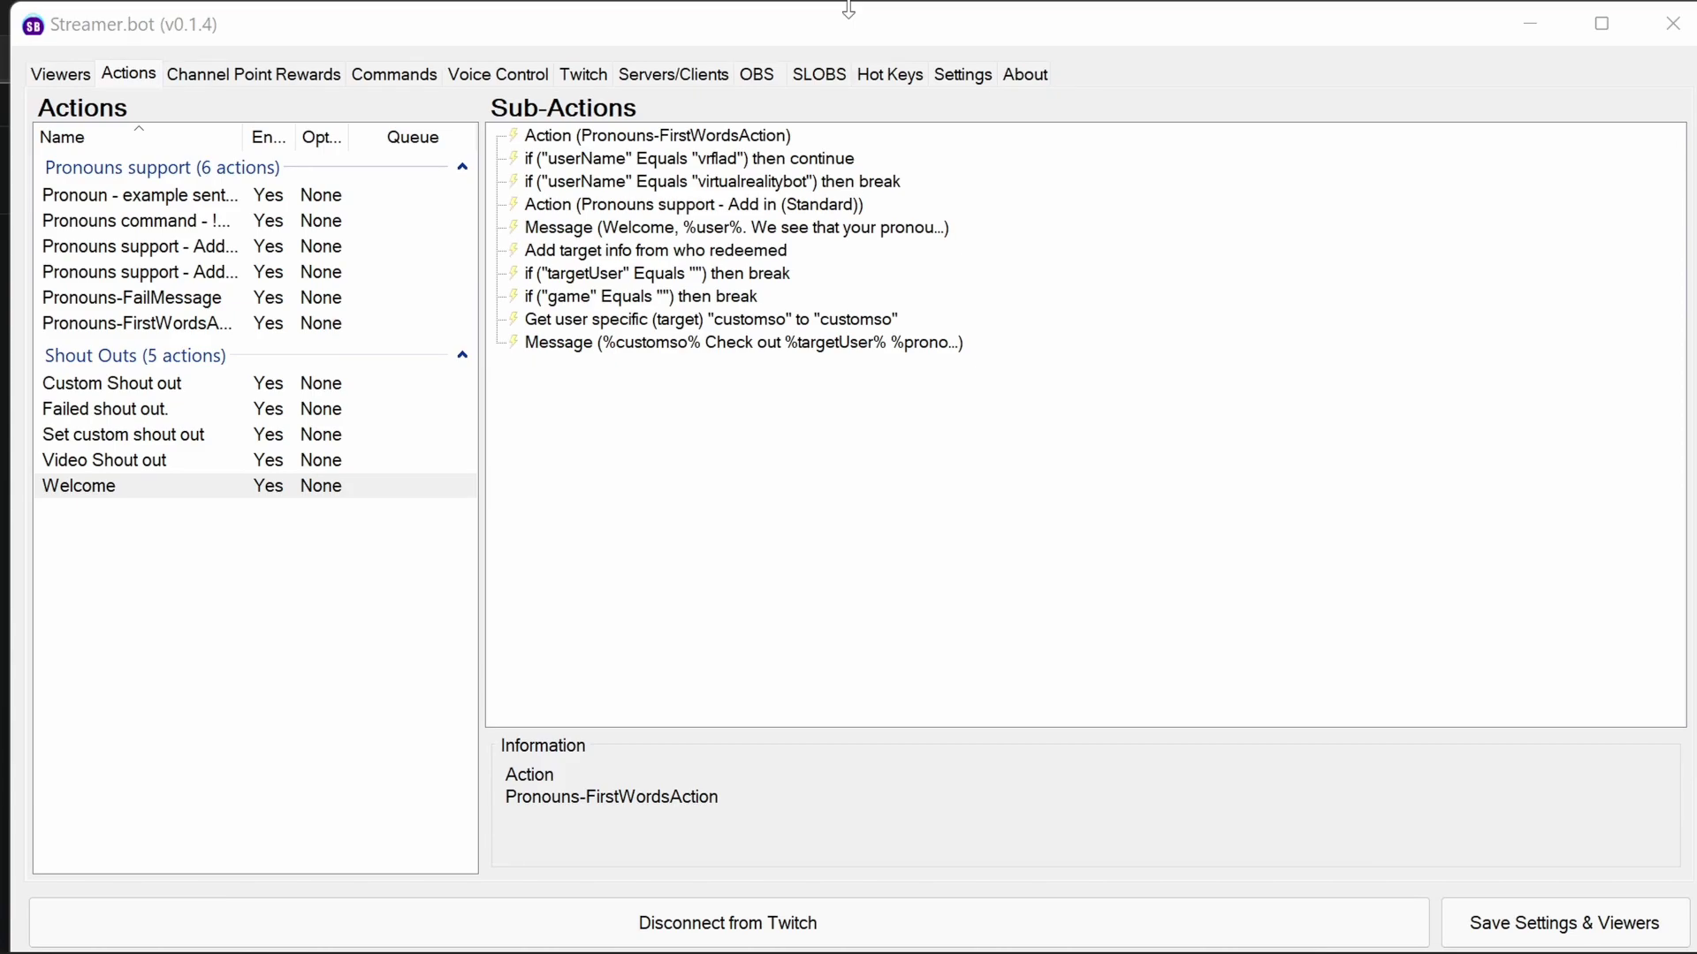
# Review the !pronouns and example sentences actions, and start a new command with the triggers !pronouns and !pronoun on separate lines.
pyautogui.click(287, 228)
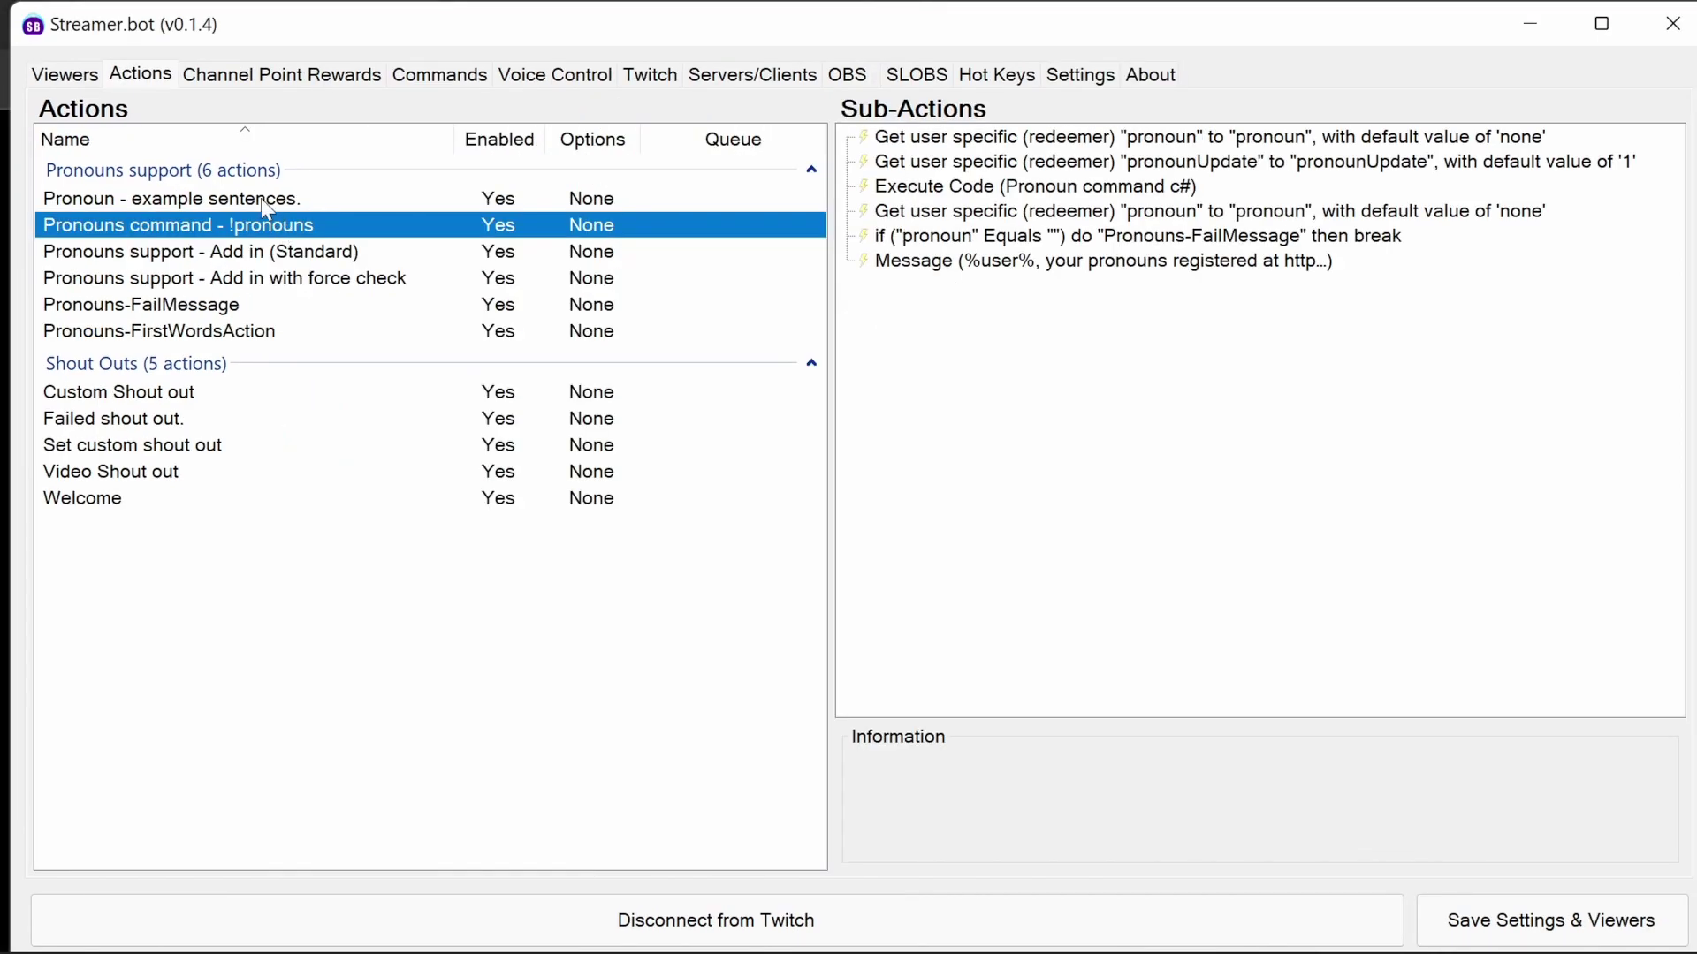
pyautogui.click(266, 202)
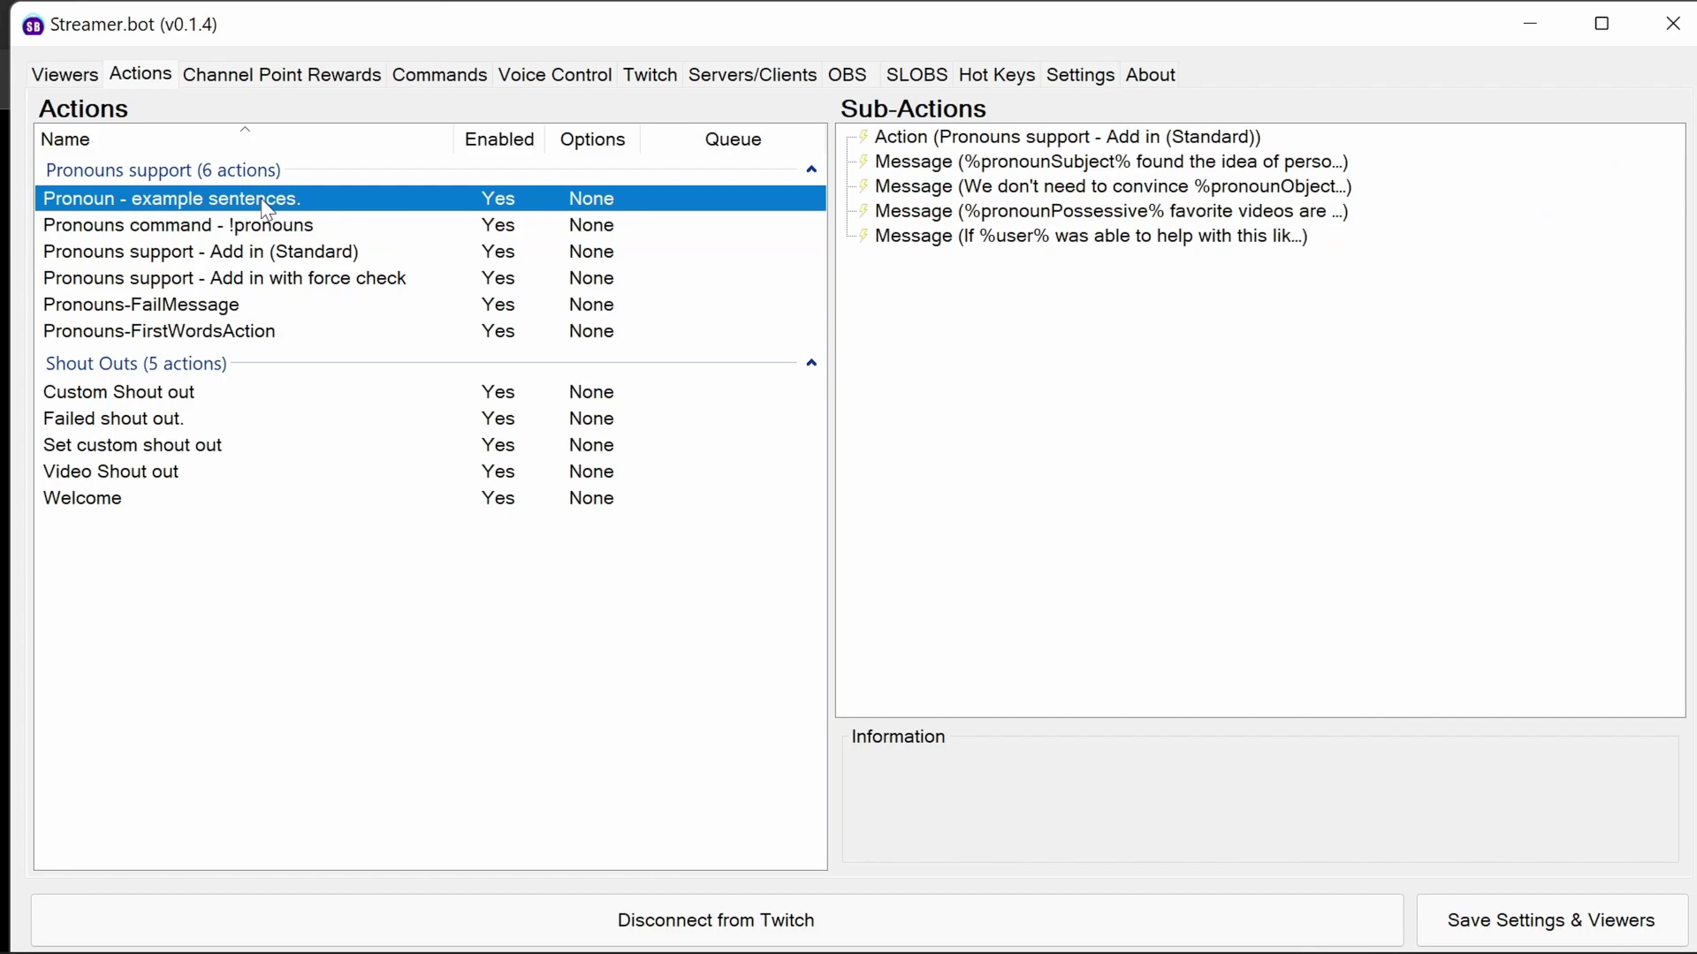
pyautogui.click(264, 230)
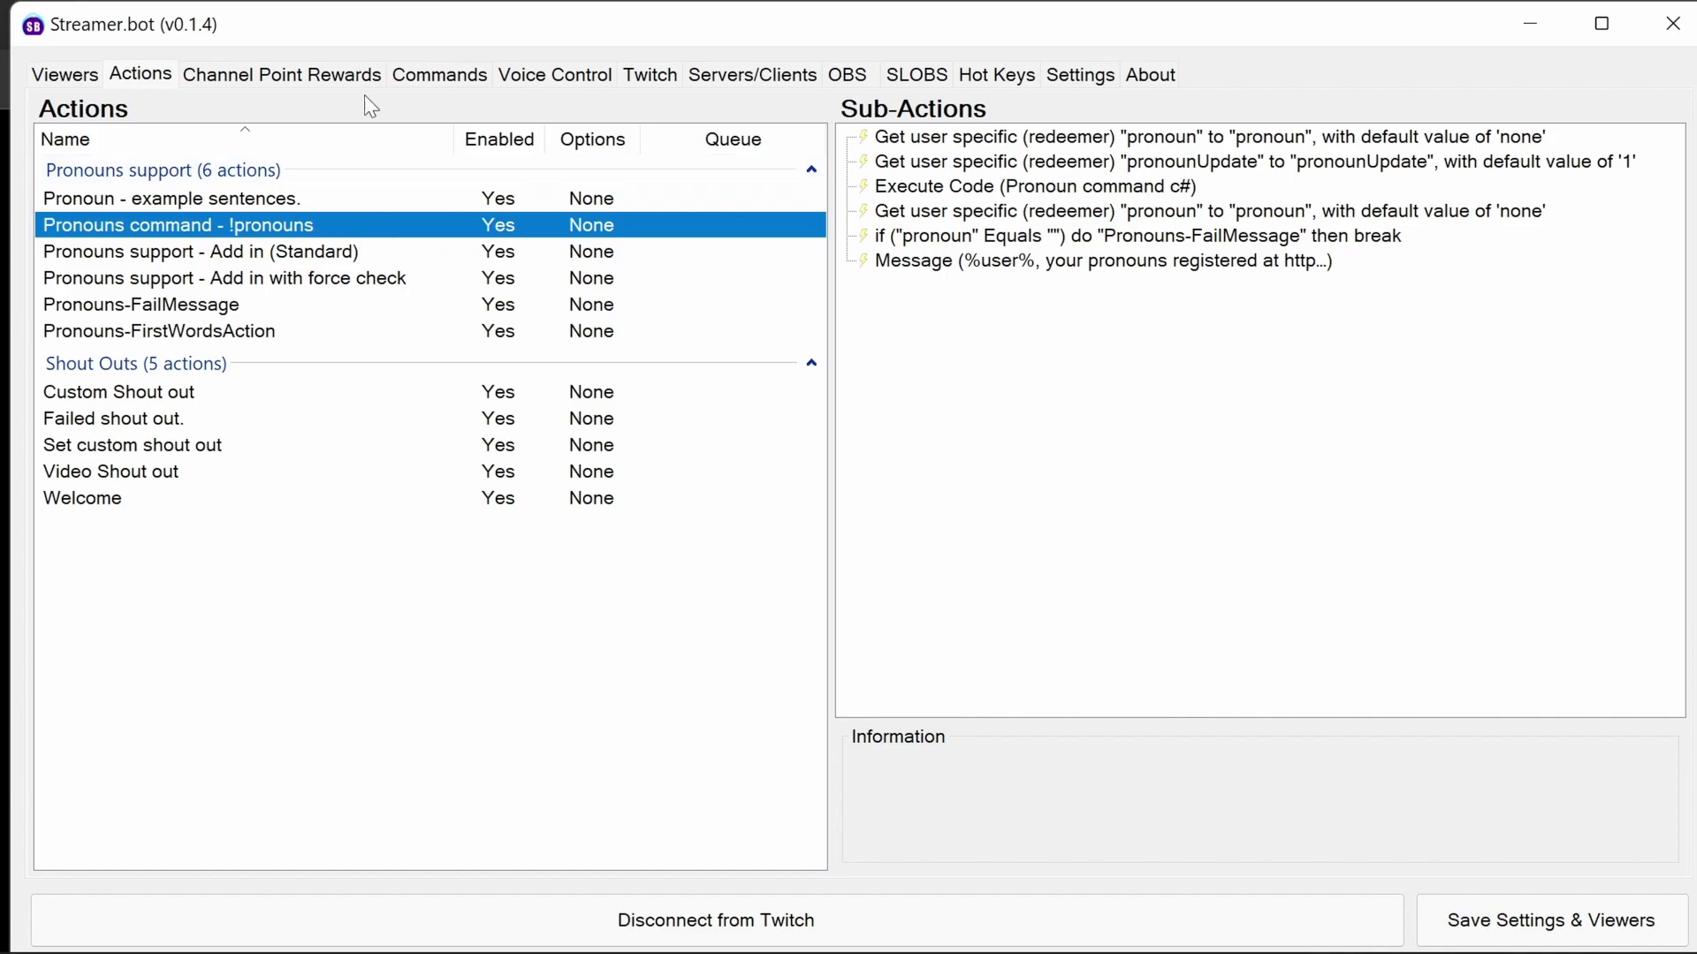
pyautogui.click(421, 84)
pyautogui.rightClick(209, 309)
pyautogui.click(231, 323)
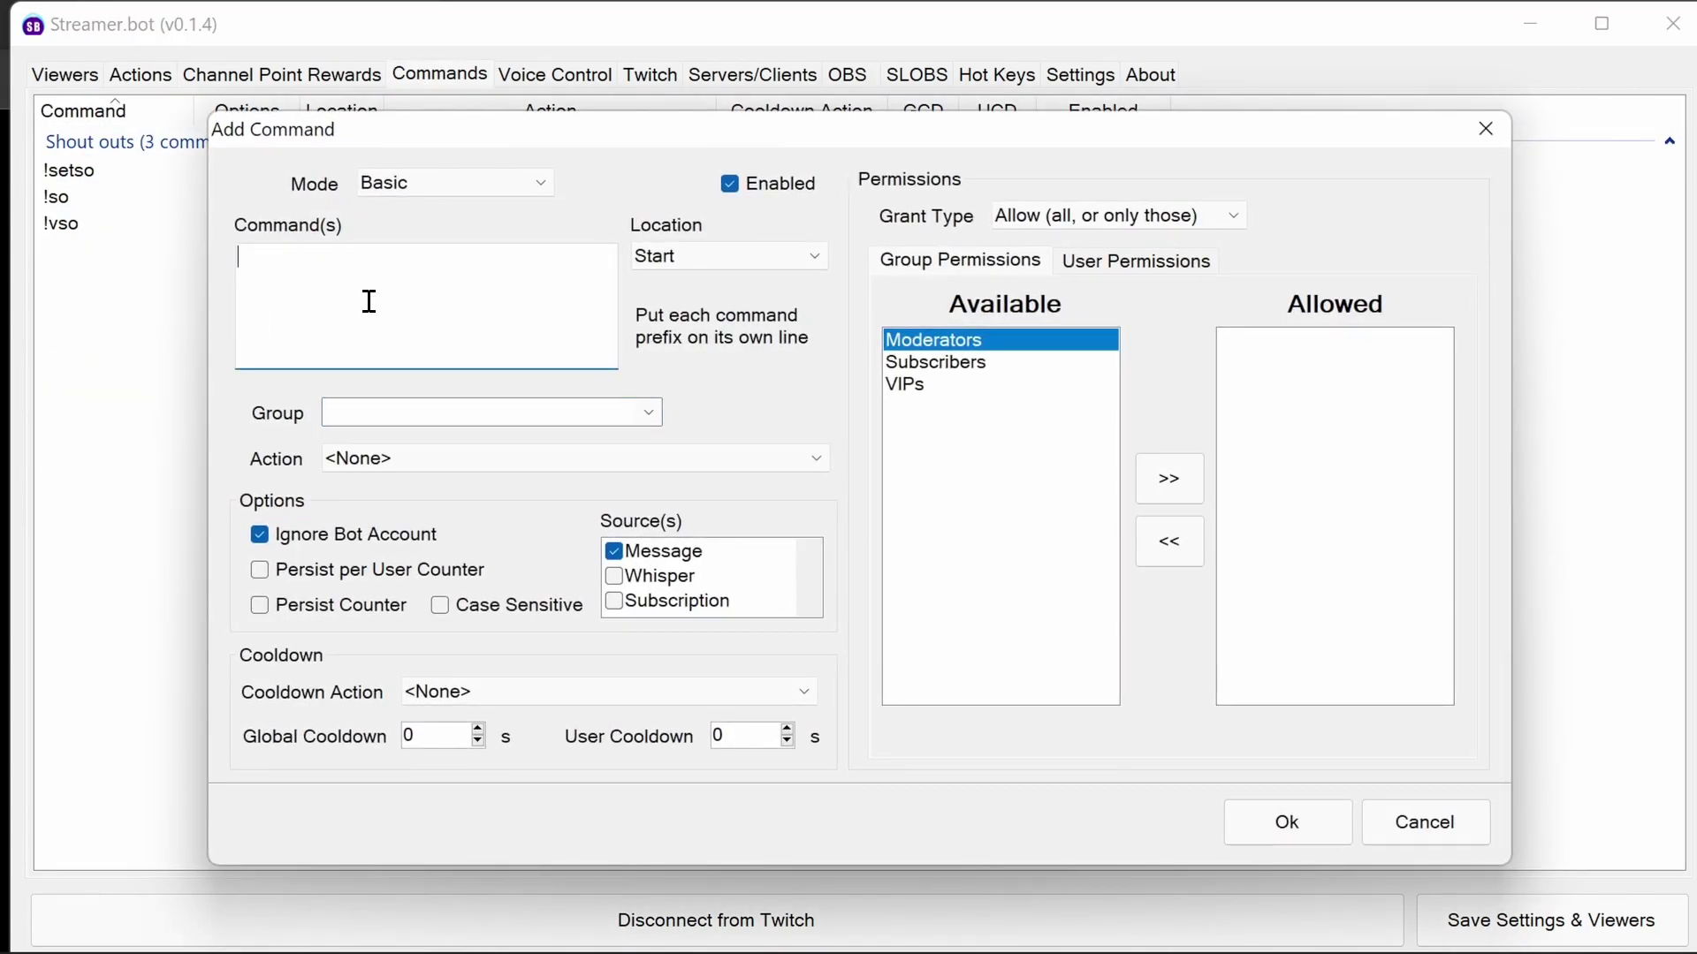
pyautogui.write('!pronouns !pronoun')
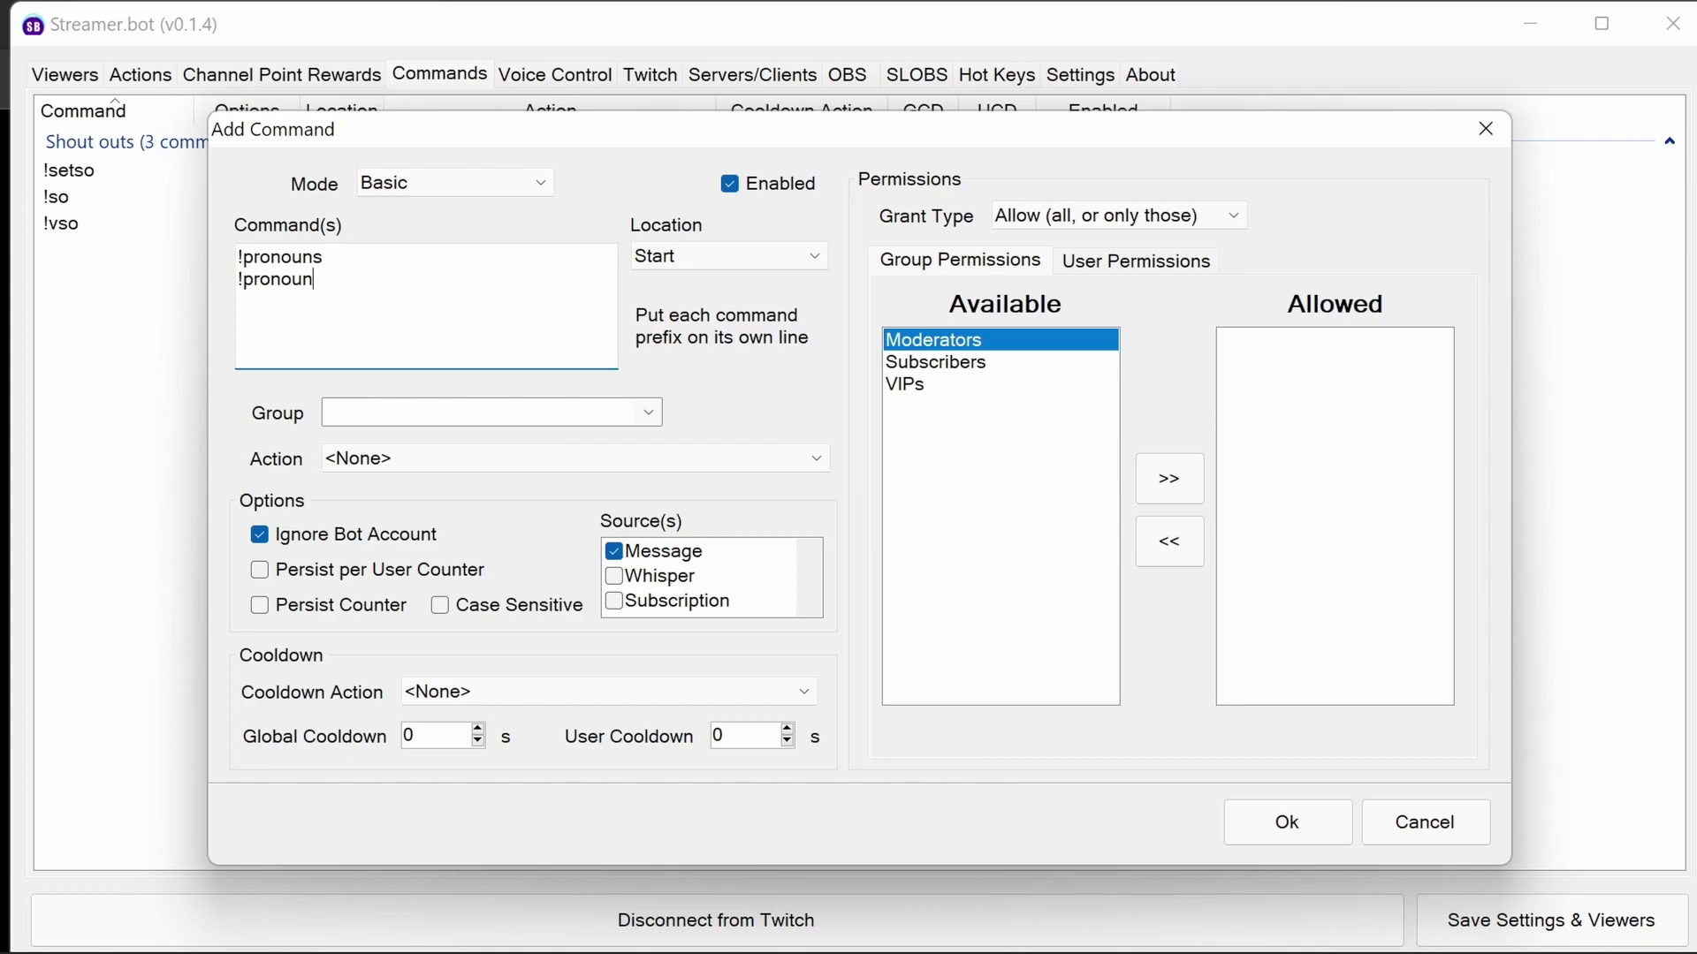
# Set the new command's location to Exact, assign the action Pronouns command - !pronouns, and save it.
pyautogui.click(698, 255)
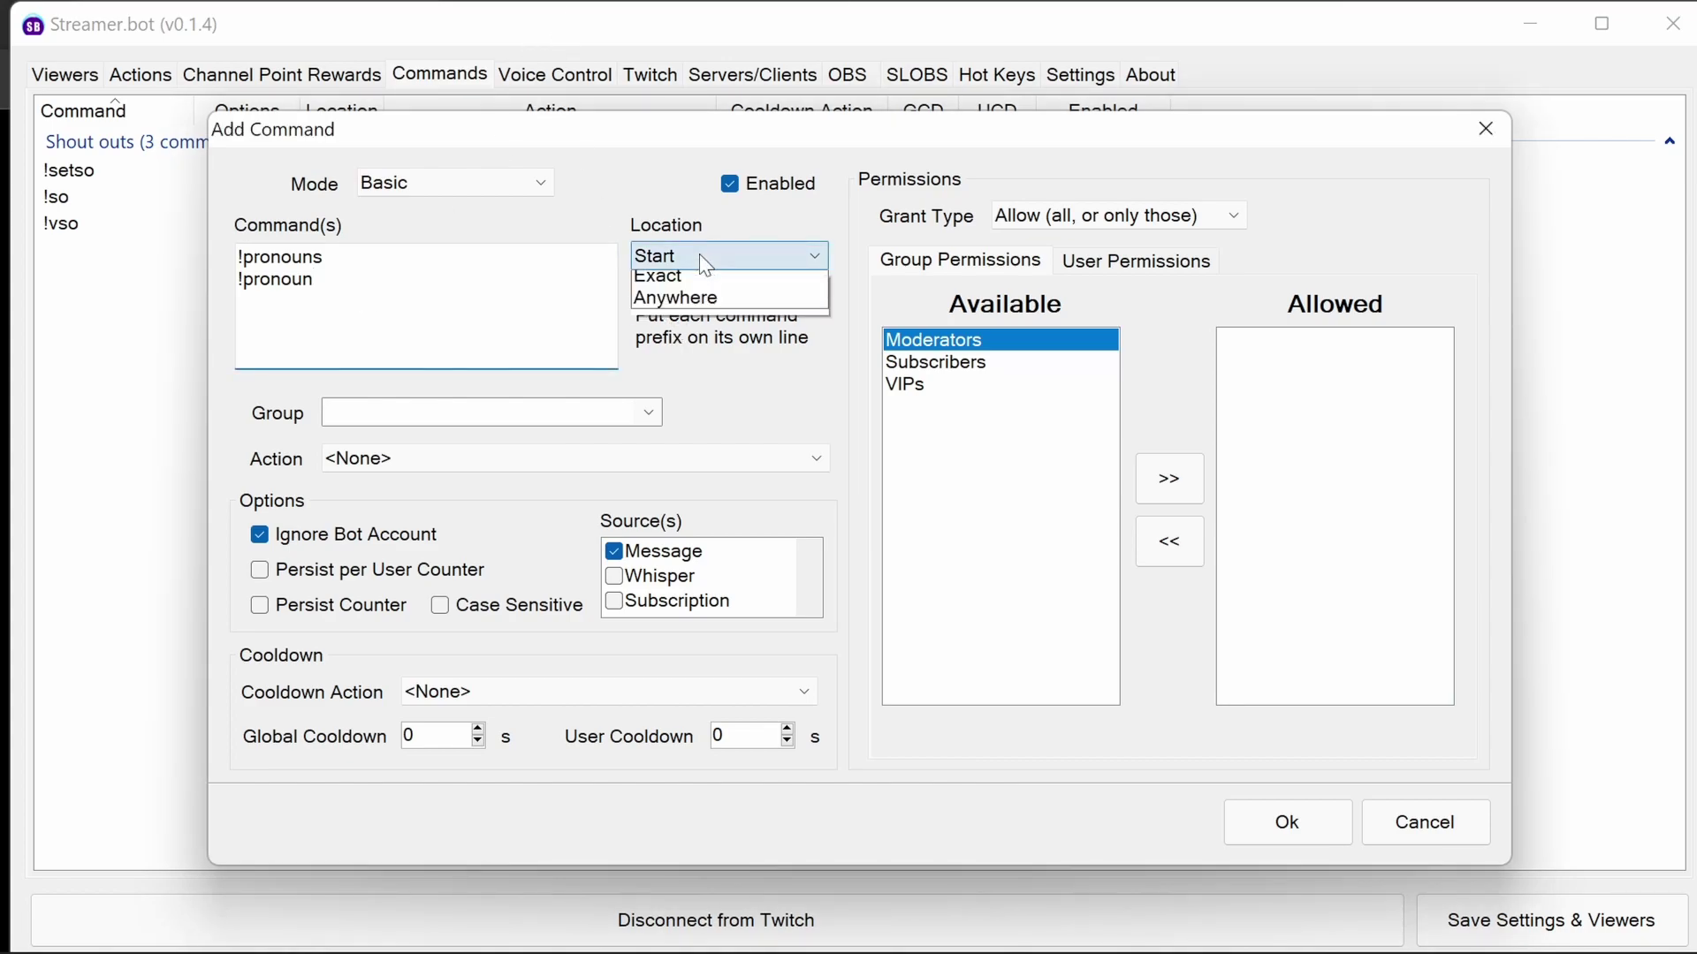
pyautogui.click(703, 305)
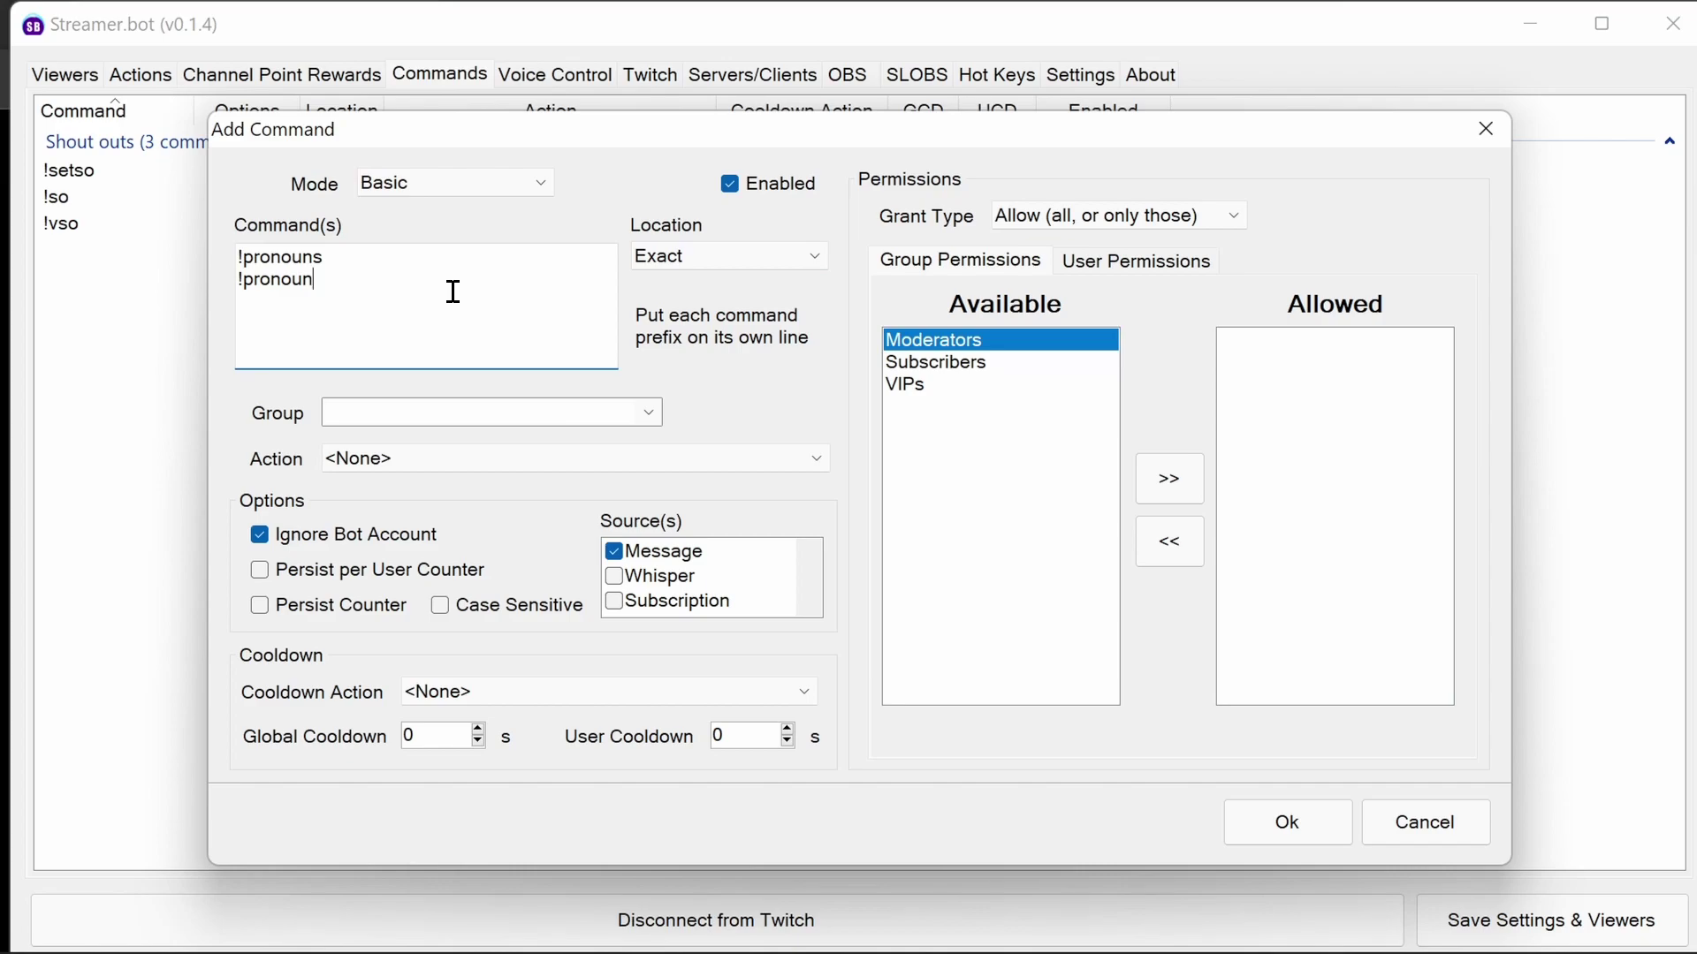
pyautogui.click(336, 265)
pyautogui.click(358, 280)
pyautogui.click(518, 463)
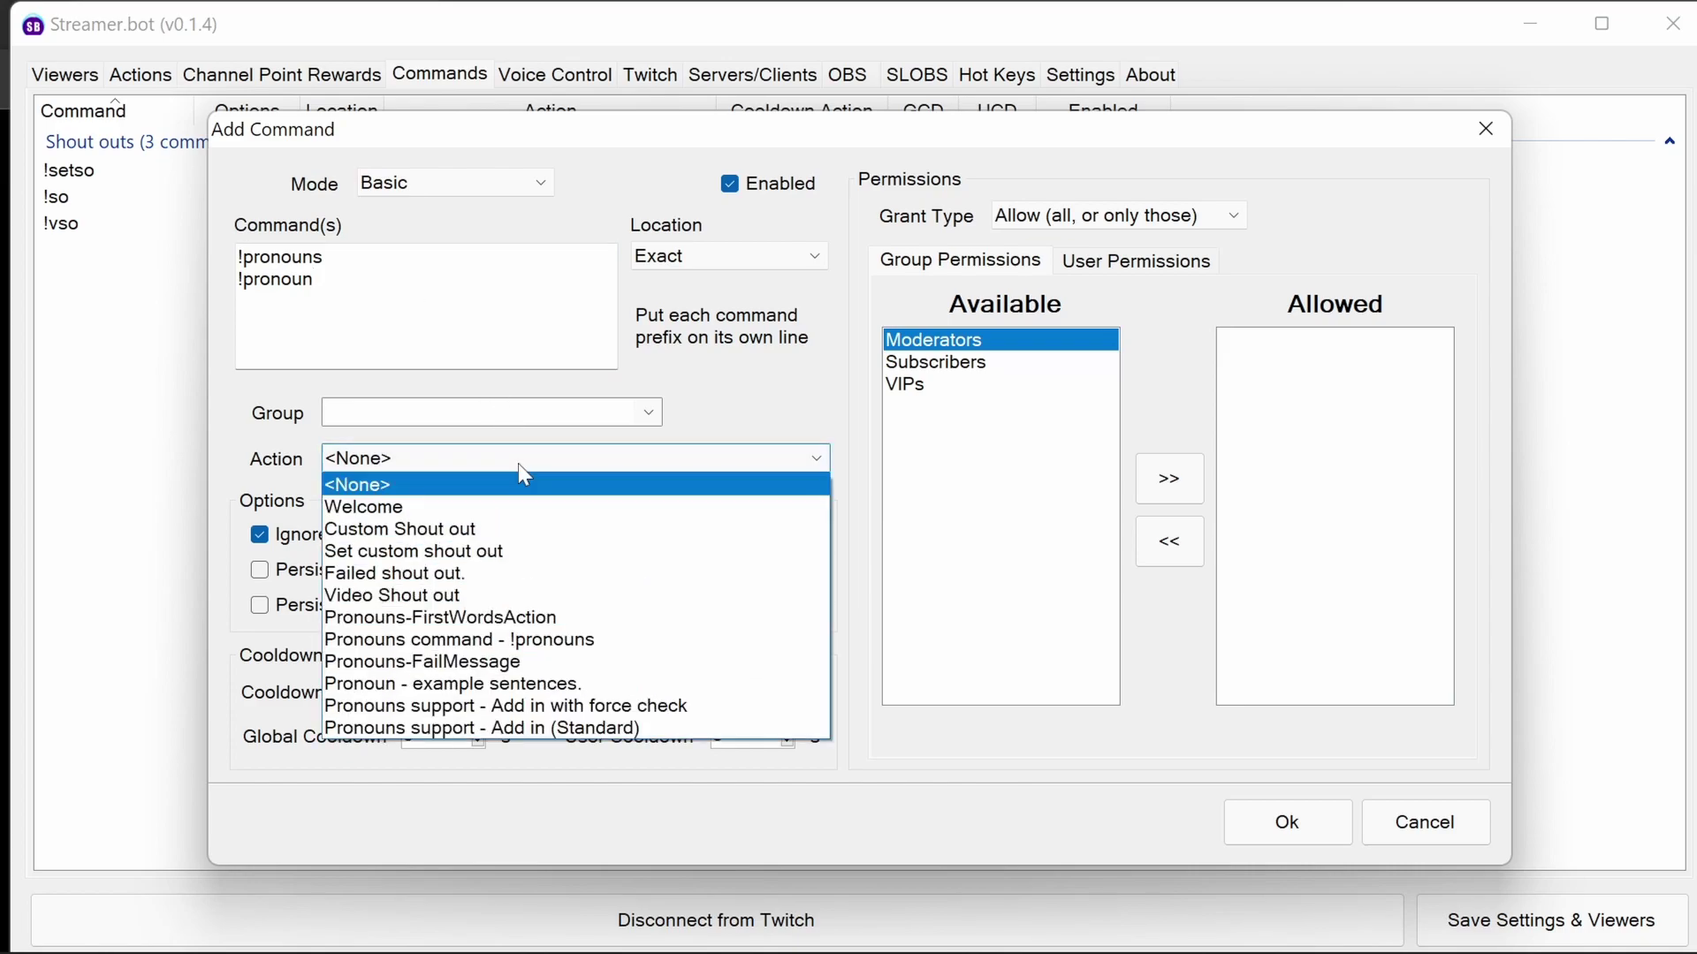
pyautogui.click(539, 640)
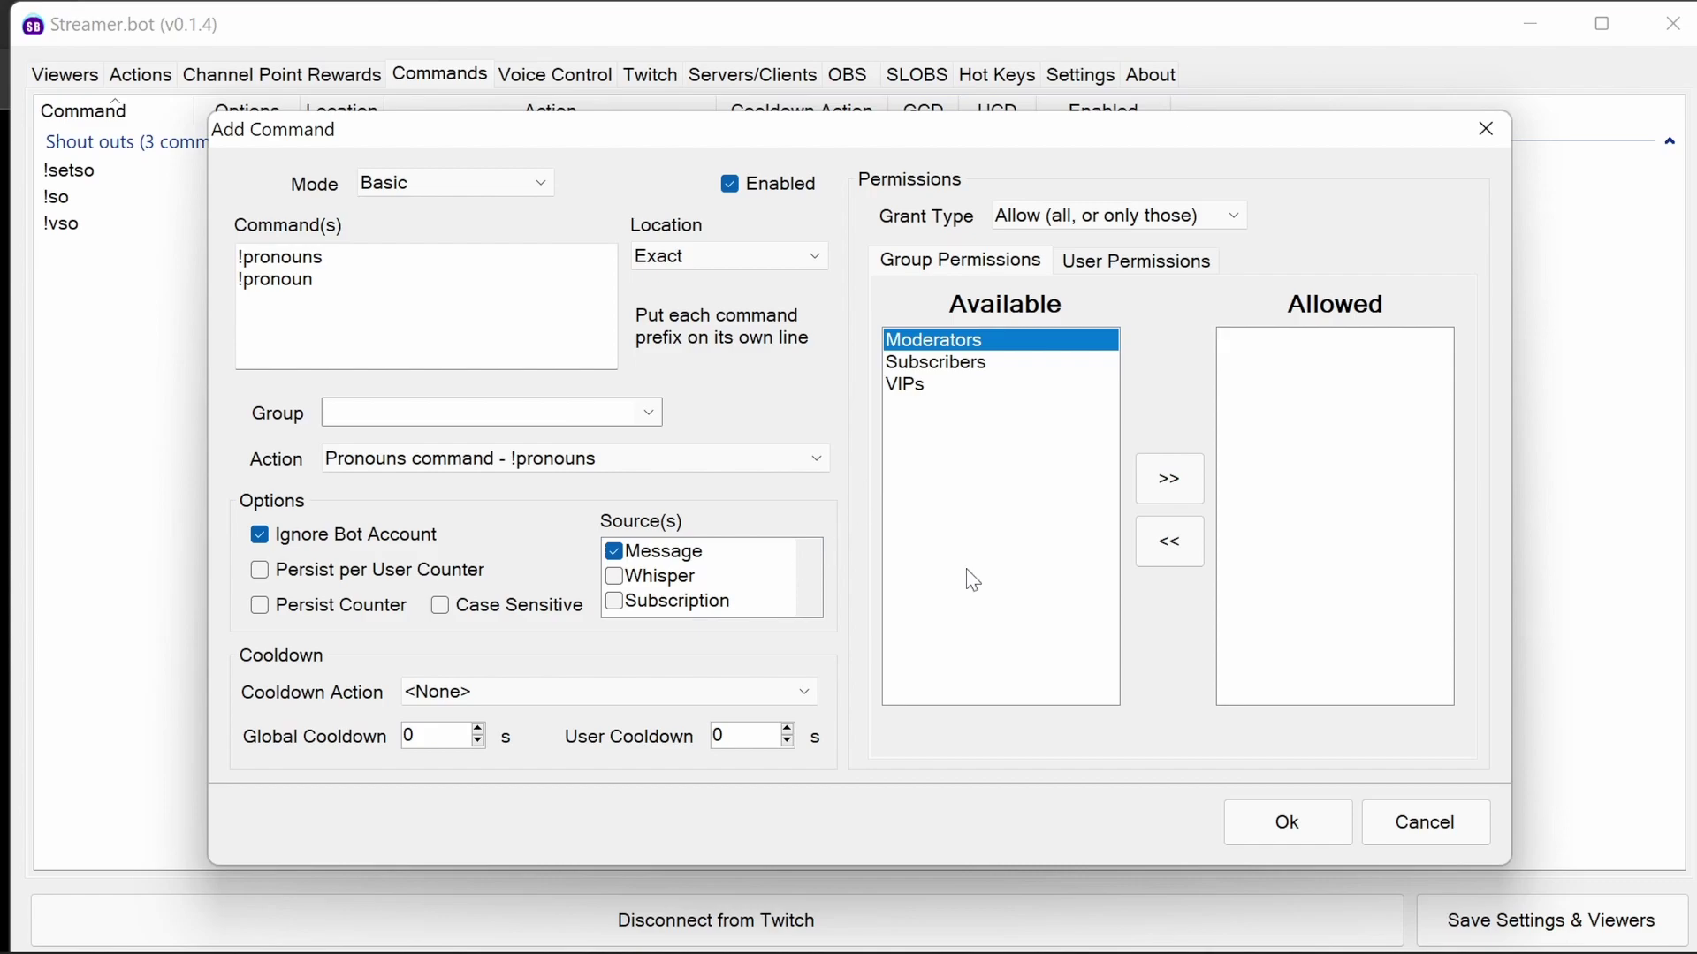
pyautogui.click(1302, 834)
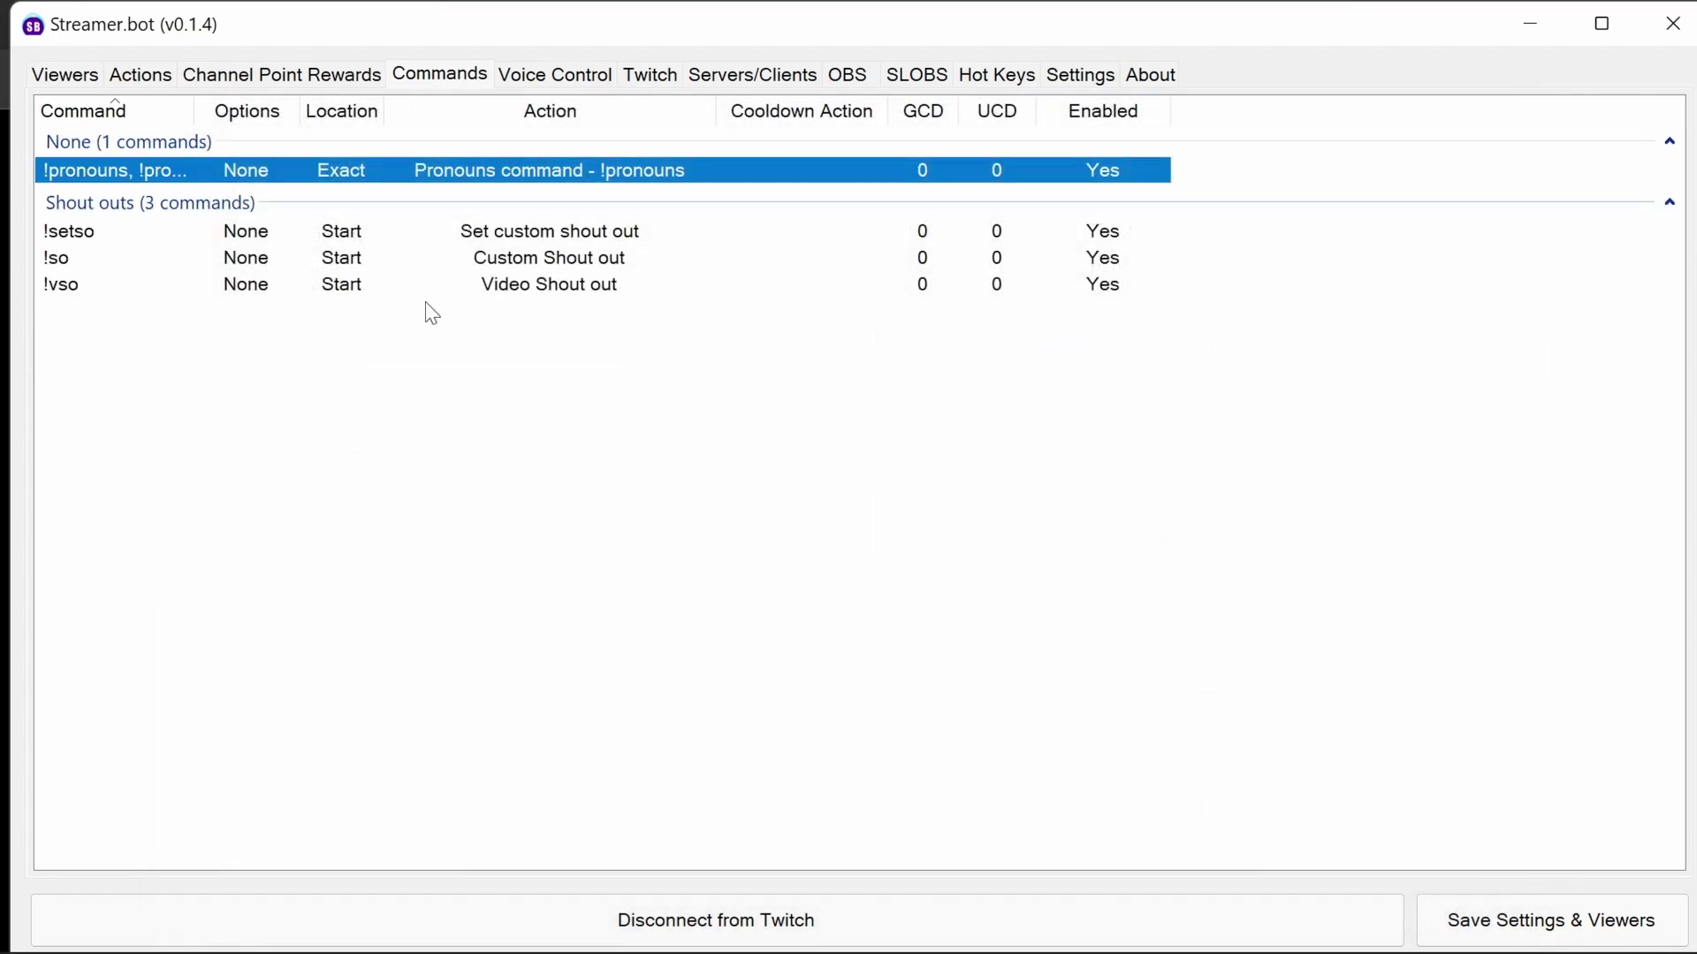
# Widen the Command column and start another new command with the trigger !pronounsexample.
pyautogui.moveTo(187, 115); pyautogui.dragTo(378, 119)
pyautogui.rightClick(150, 441)
pyautogui.click(196, 457)
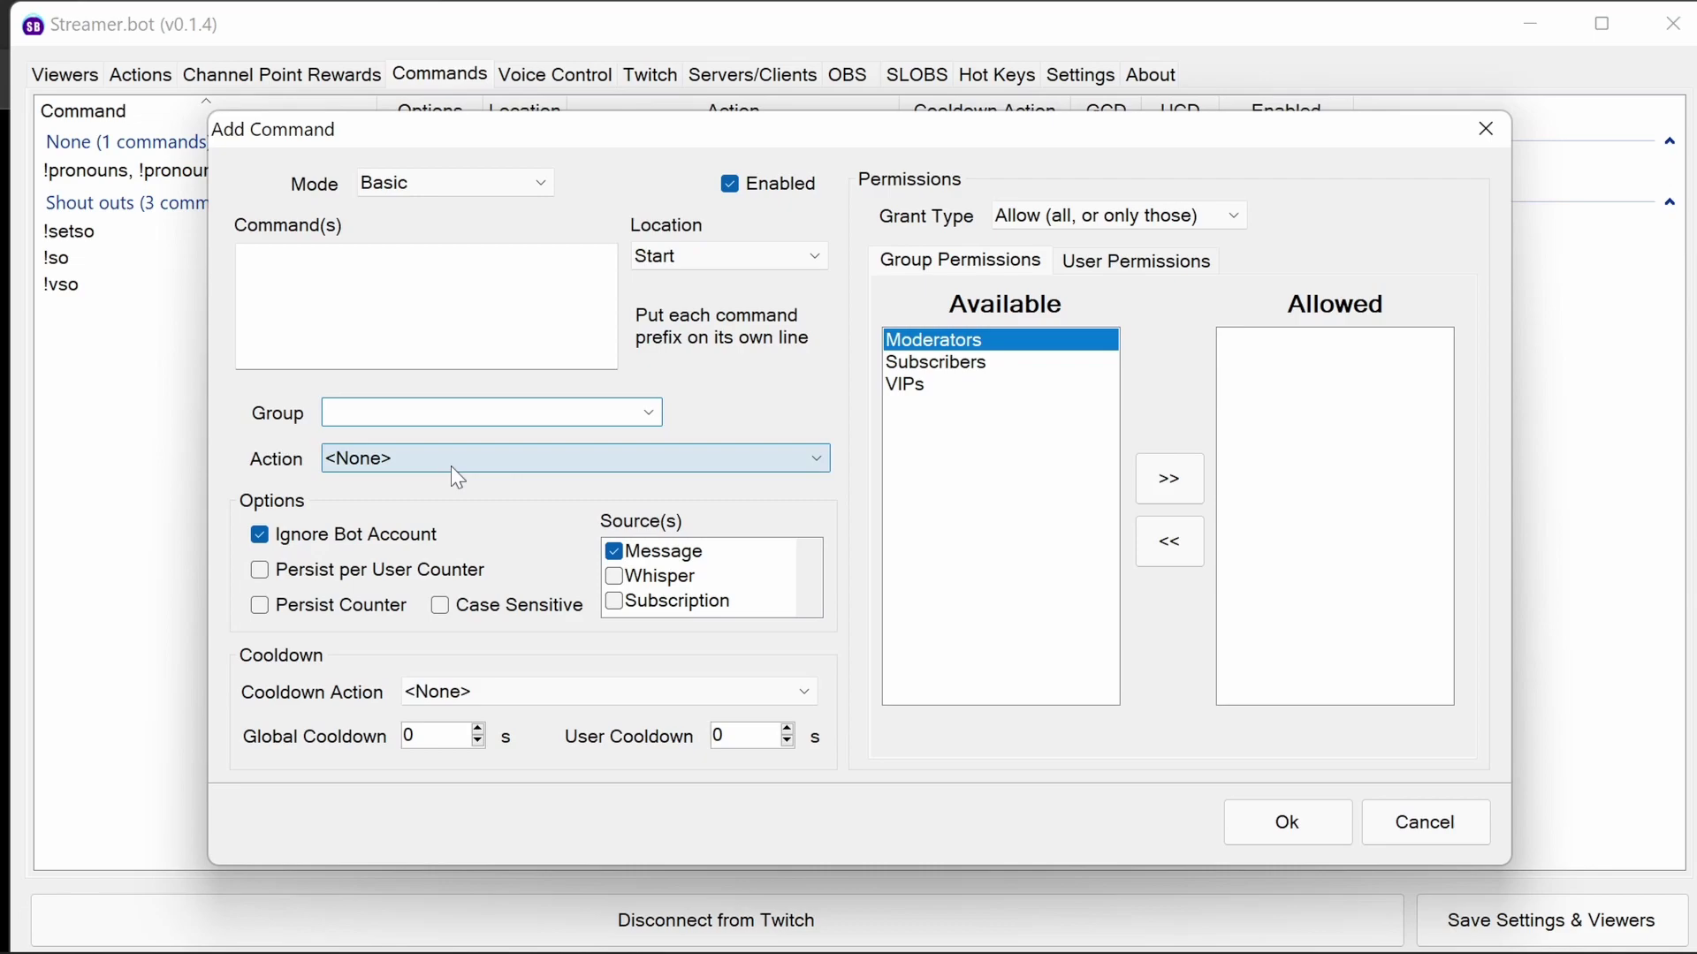
pyautogui.click(427, 298)
pyautogui.write('!e')
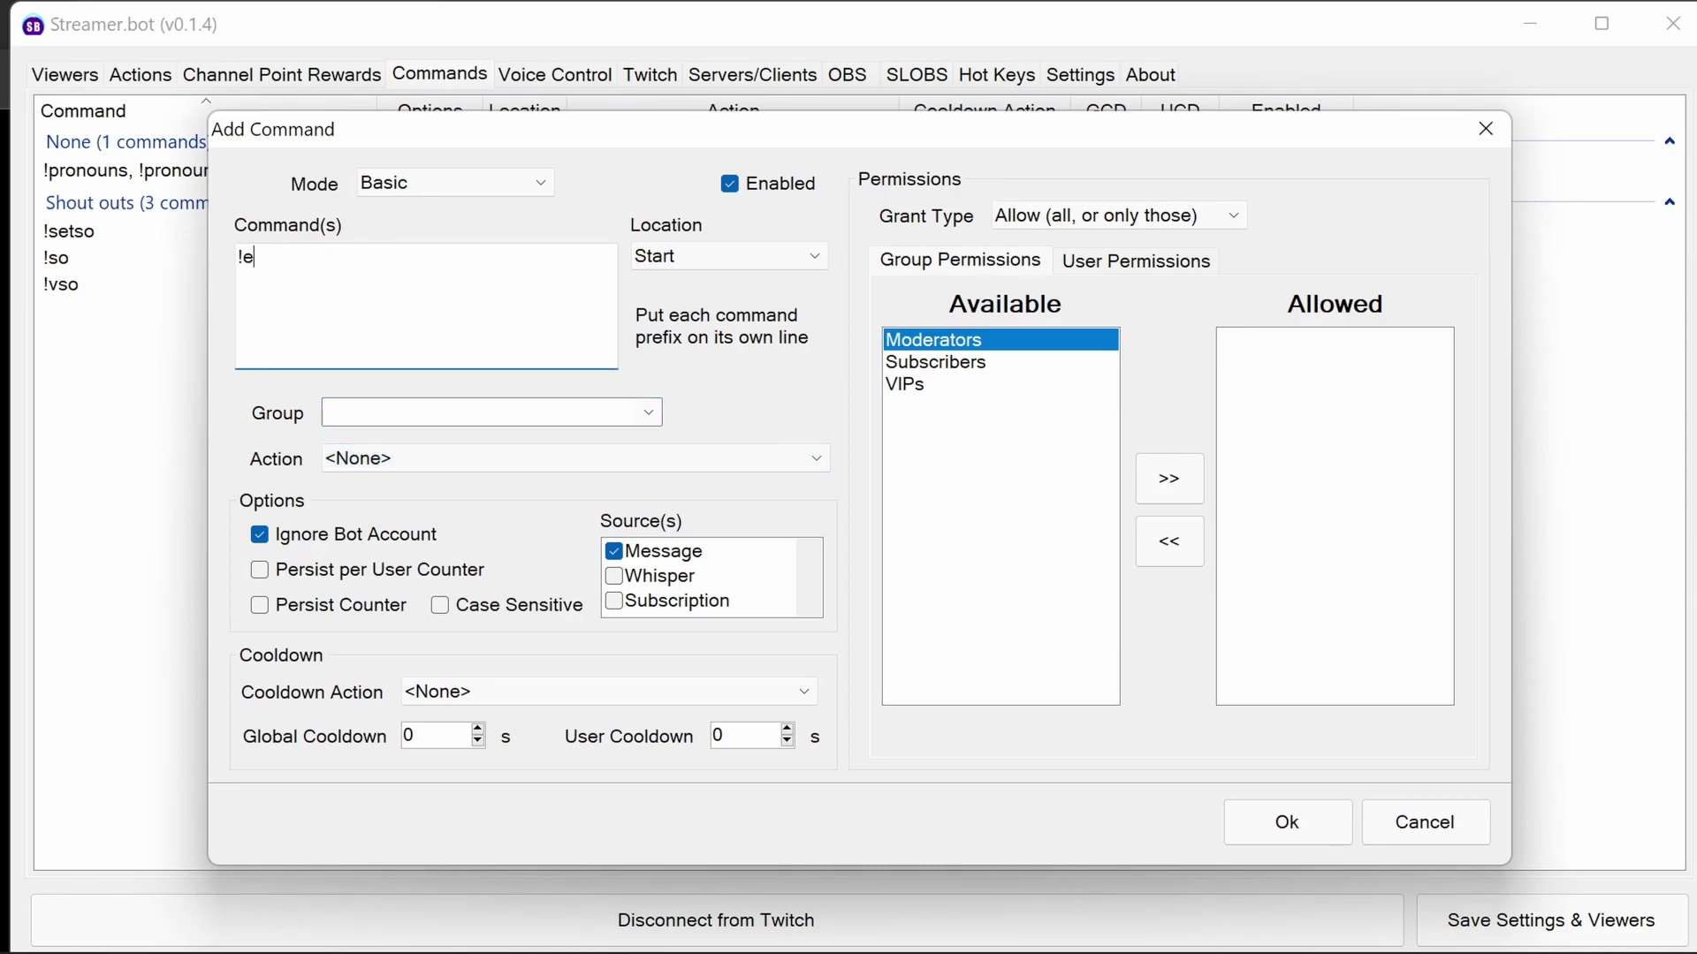
pyautogui.press('BackSpace')
pyautogui.write('pronounsexmp')
pyautogui.press('BackSpace')
pyautogui.press('BackSpace')
pyautogui.write('ample')
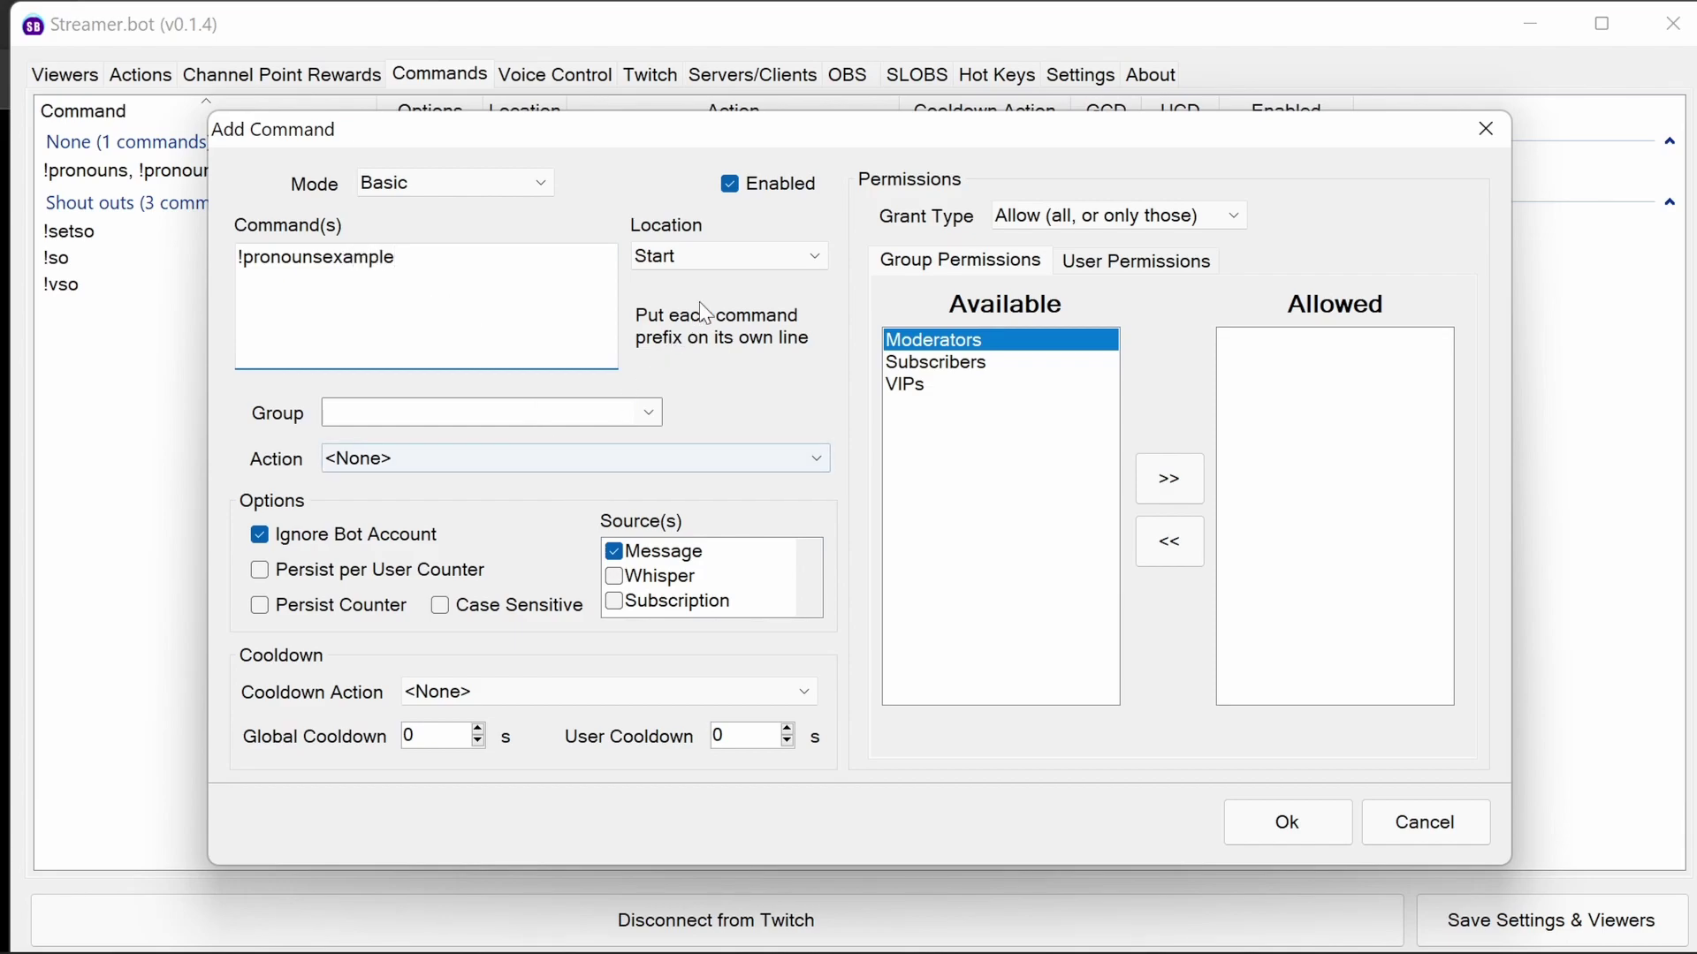
# Set the !pronounsexample command's location to Exact, assign the action Pronoun - example sentences., and save it.
pyautogui.click(745, 257)
pyautogui.click(734, 303)
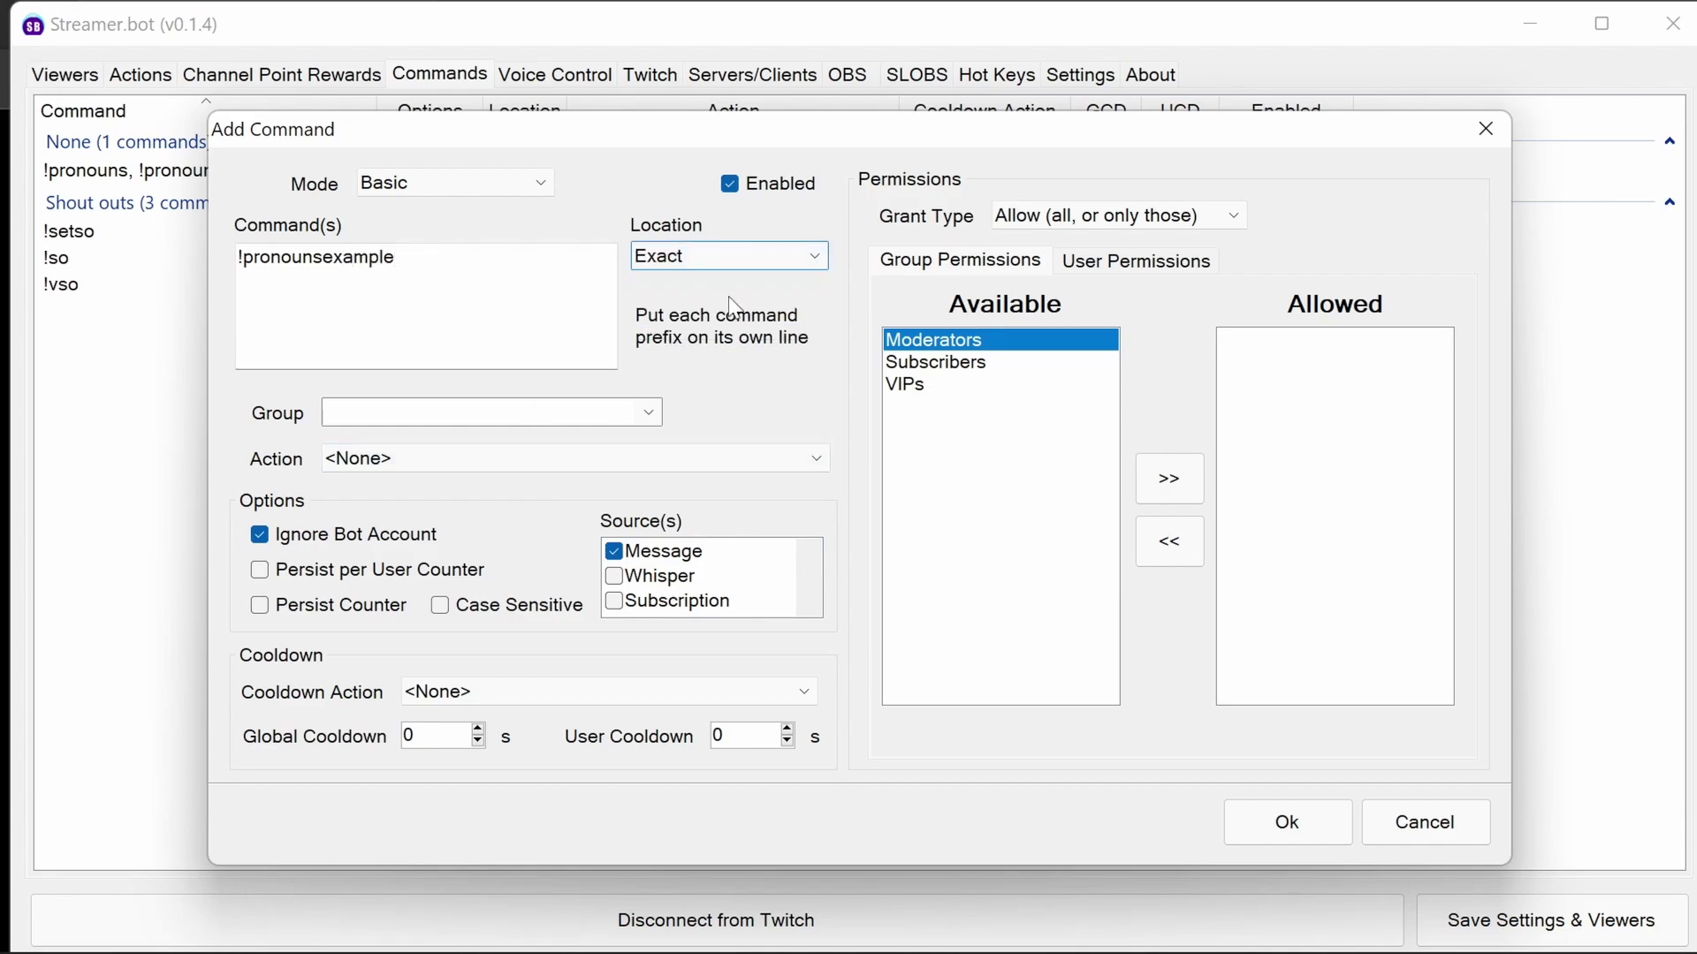
pyautogui.click(746, 462)
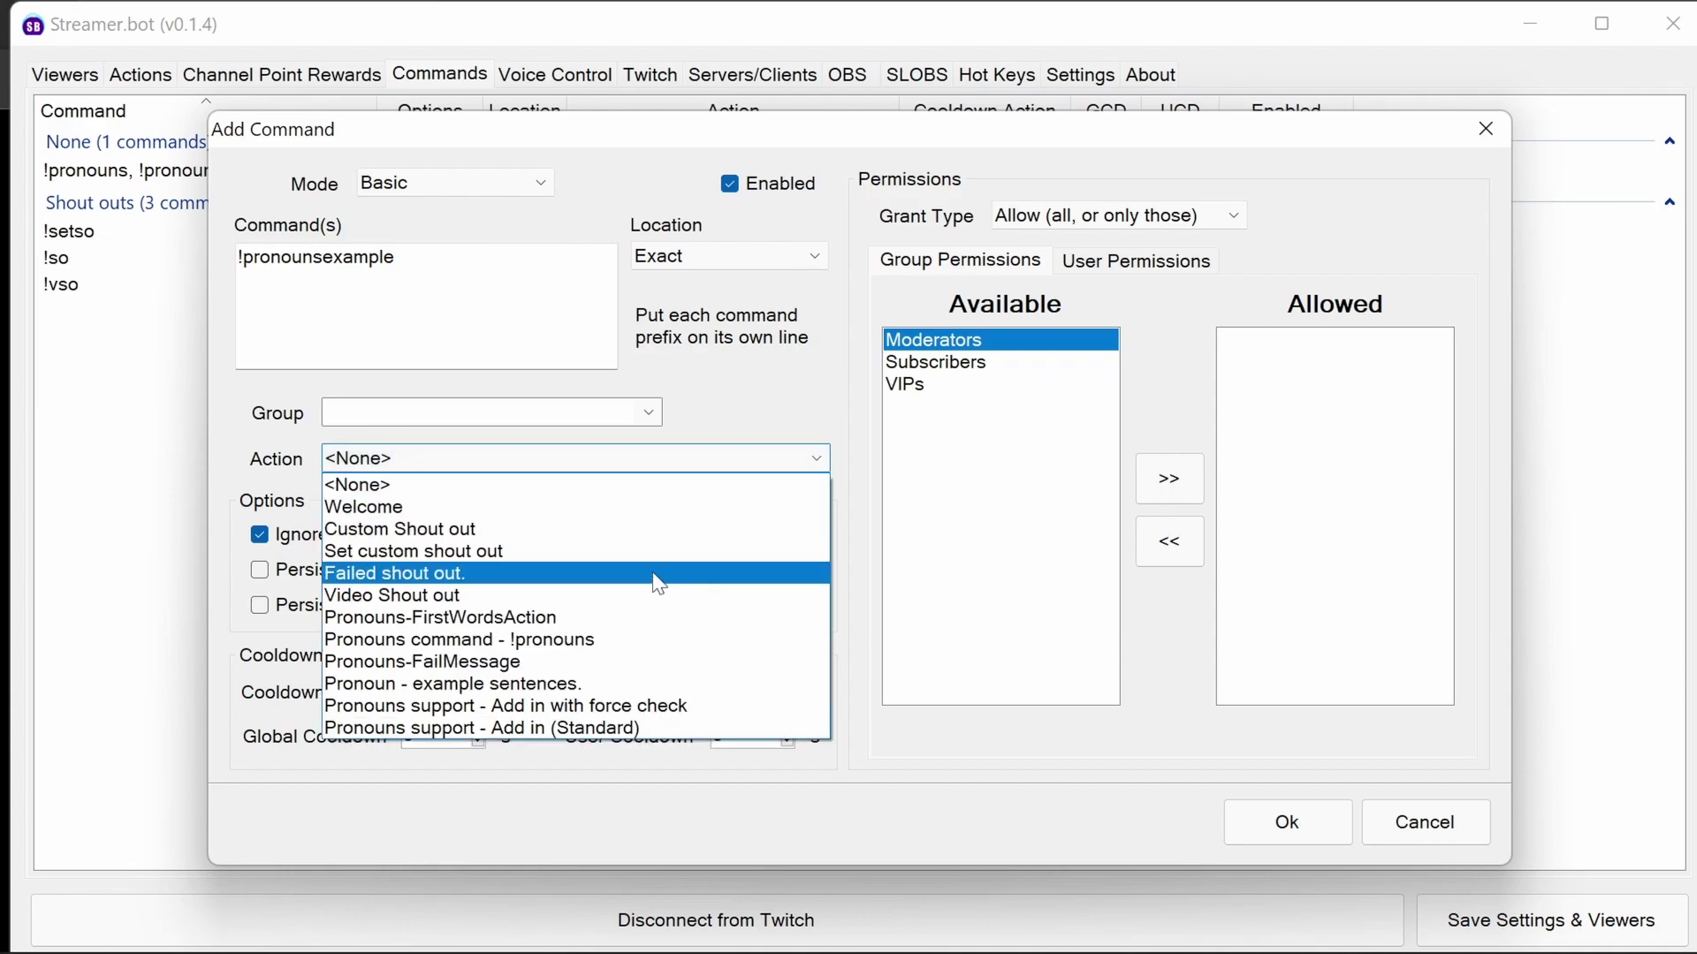
pyautogui.click(608, 685)
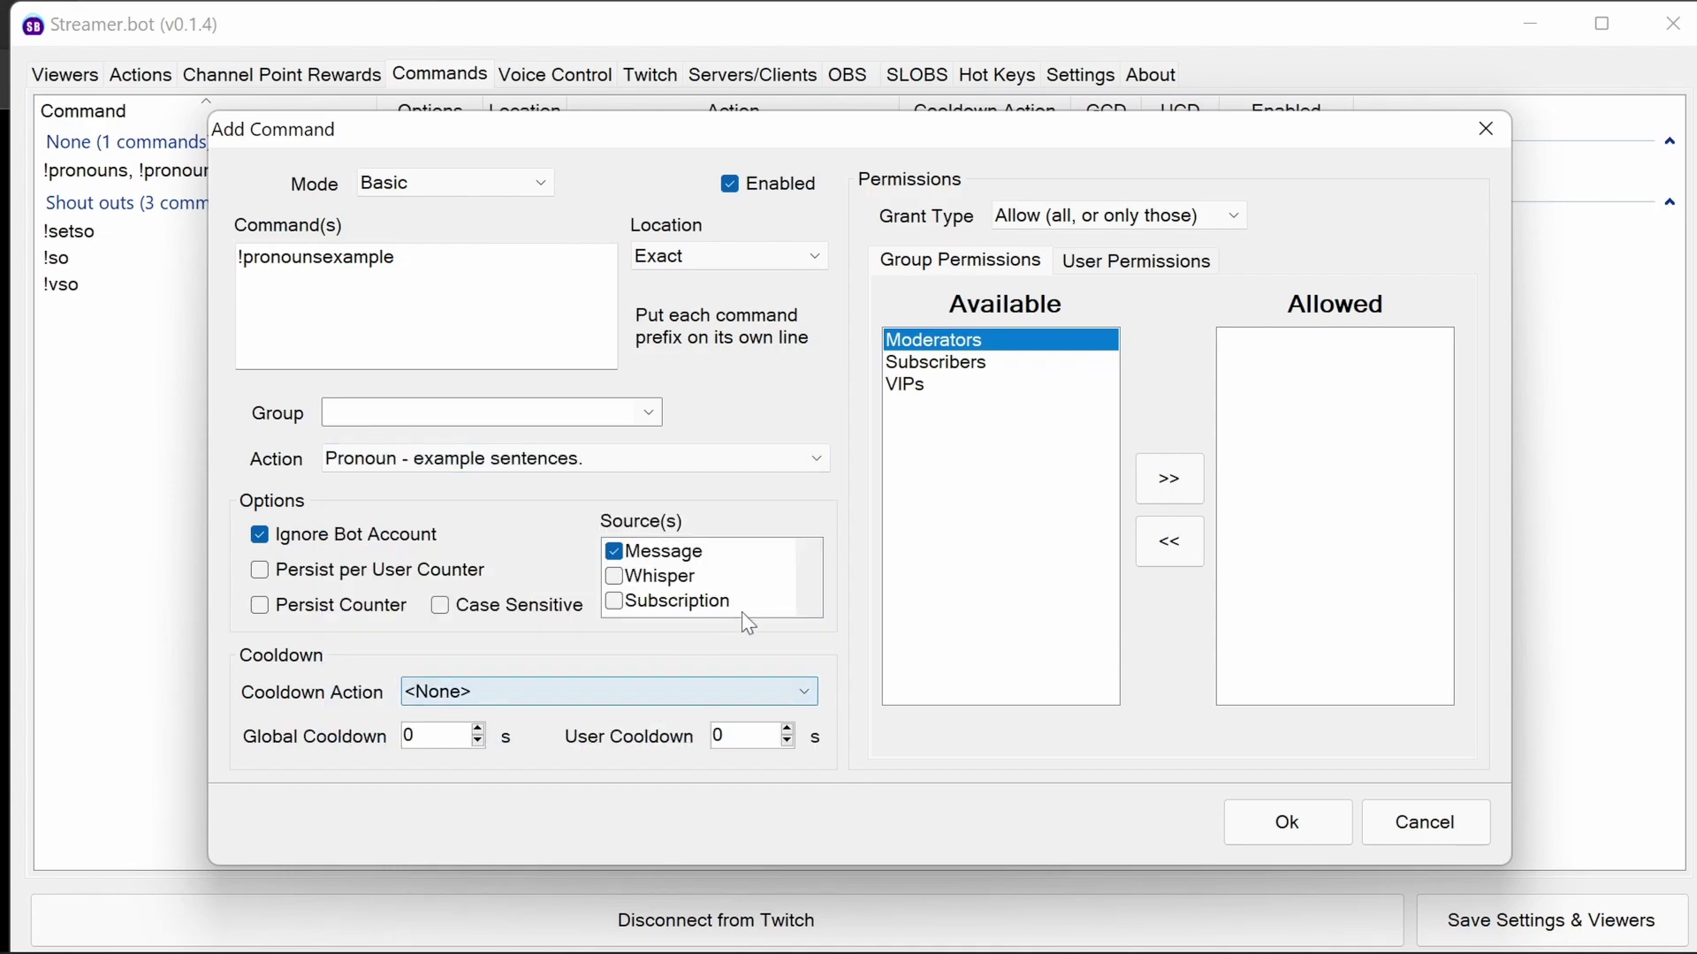
pyautogui.click(1280, 824)
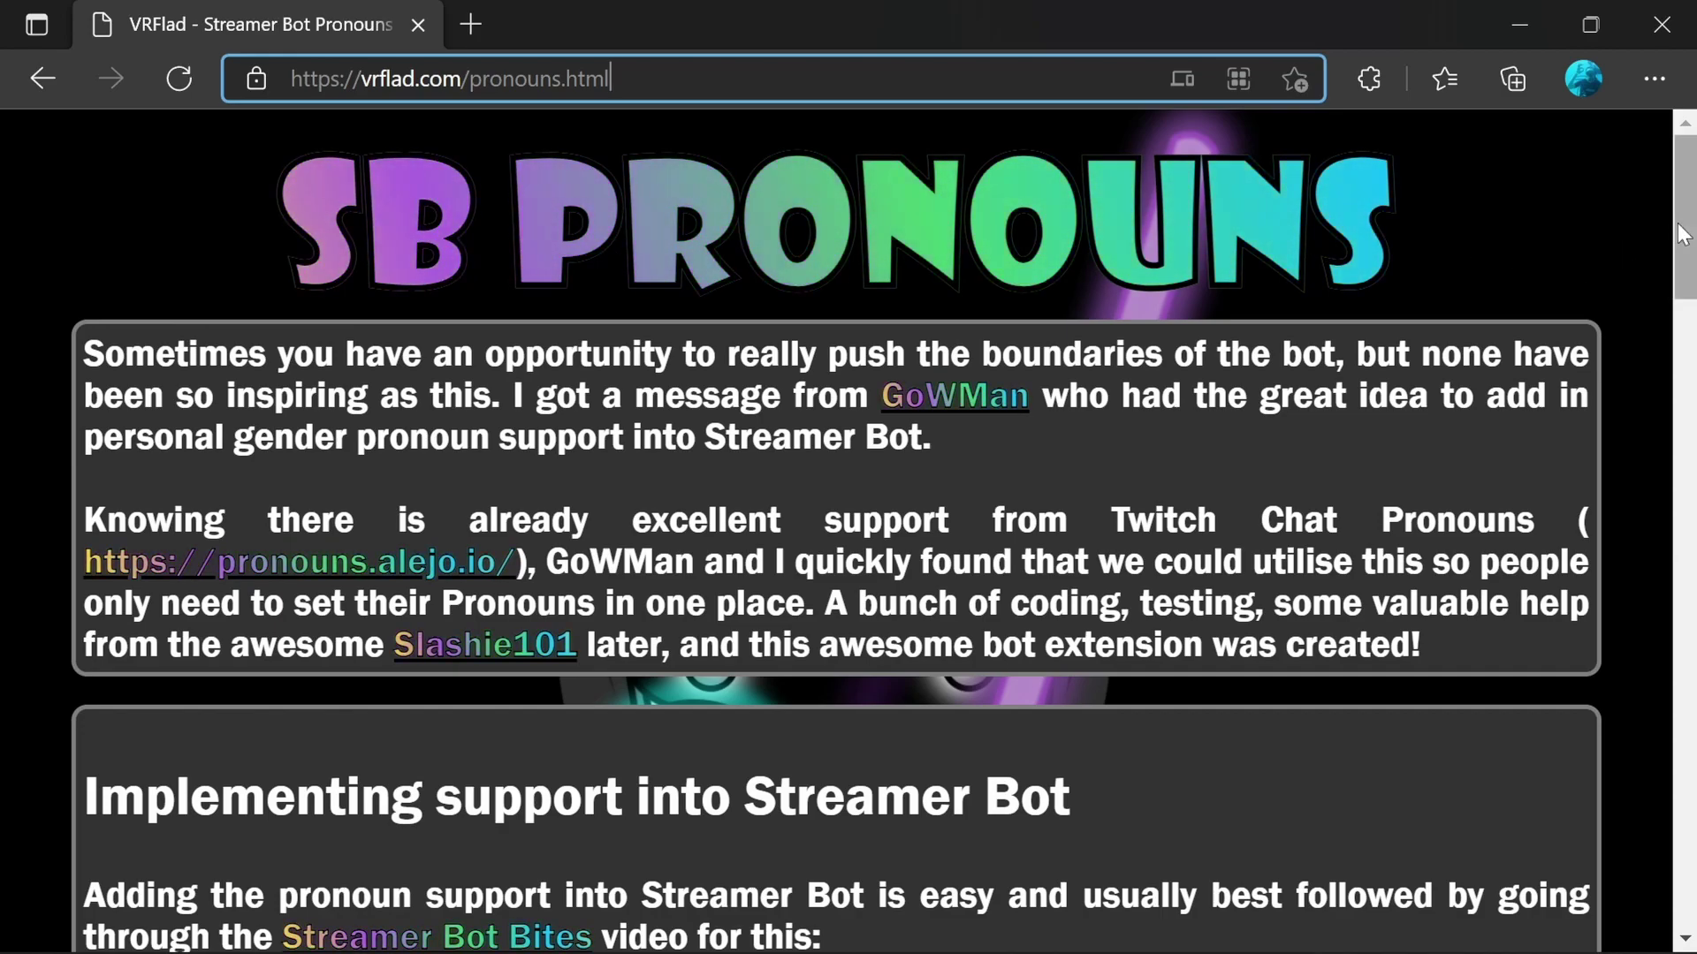
# On the vrflad.com pronouns page in the browser, examine the example sentences using %pronounSubject% and %pronounObjectLower%.
pyautogui.scroll(-20, 1635, 442)
pyautogui.scroll(6, 1635, 690)
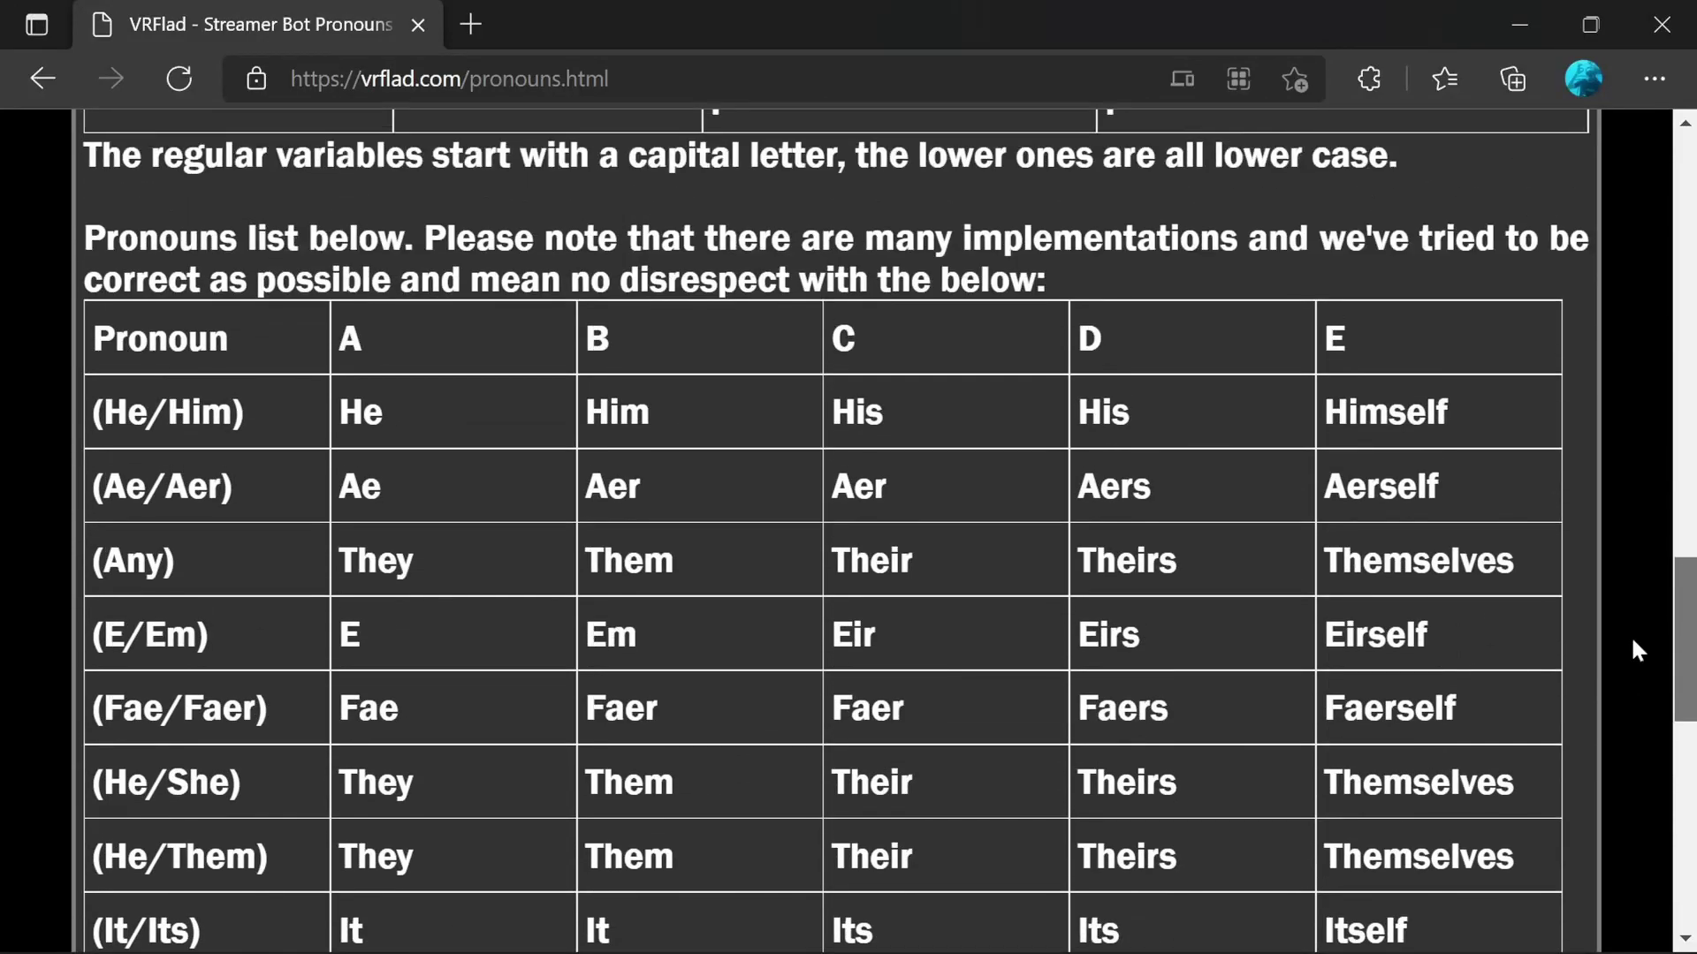
pyautogui.scroll(-6, 1631, 656)
pyautogui.scroll(-5, 1629, 778)
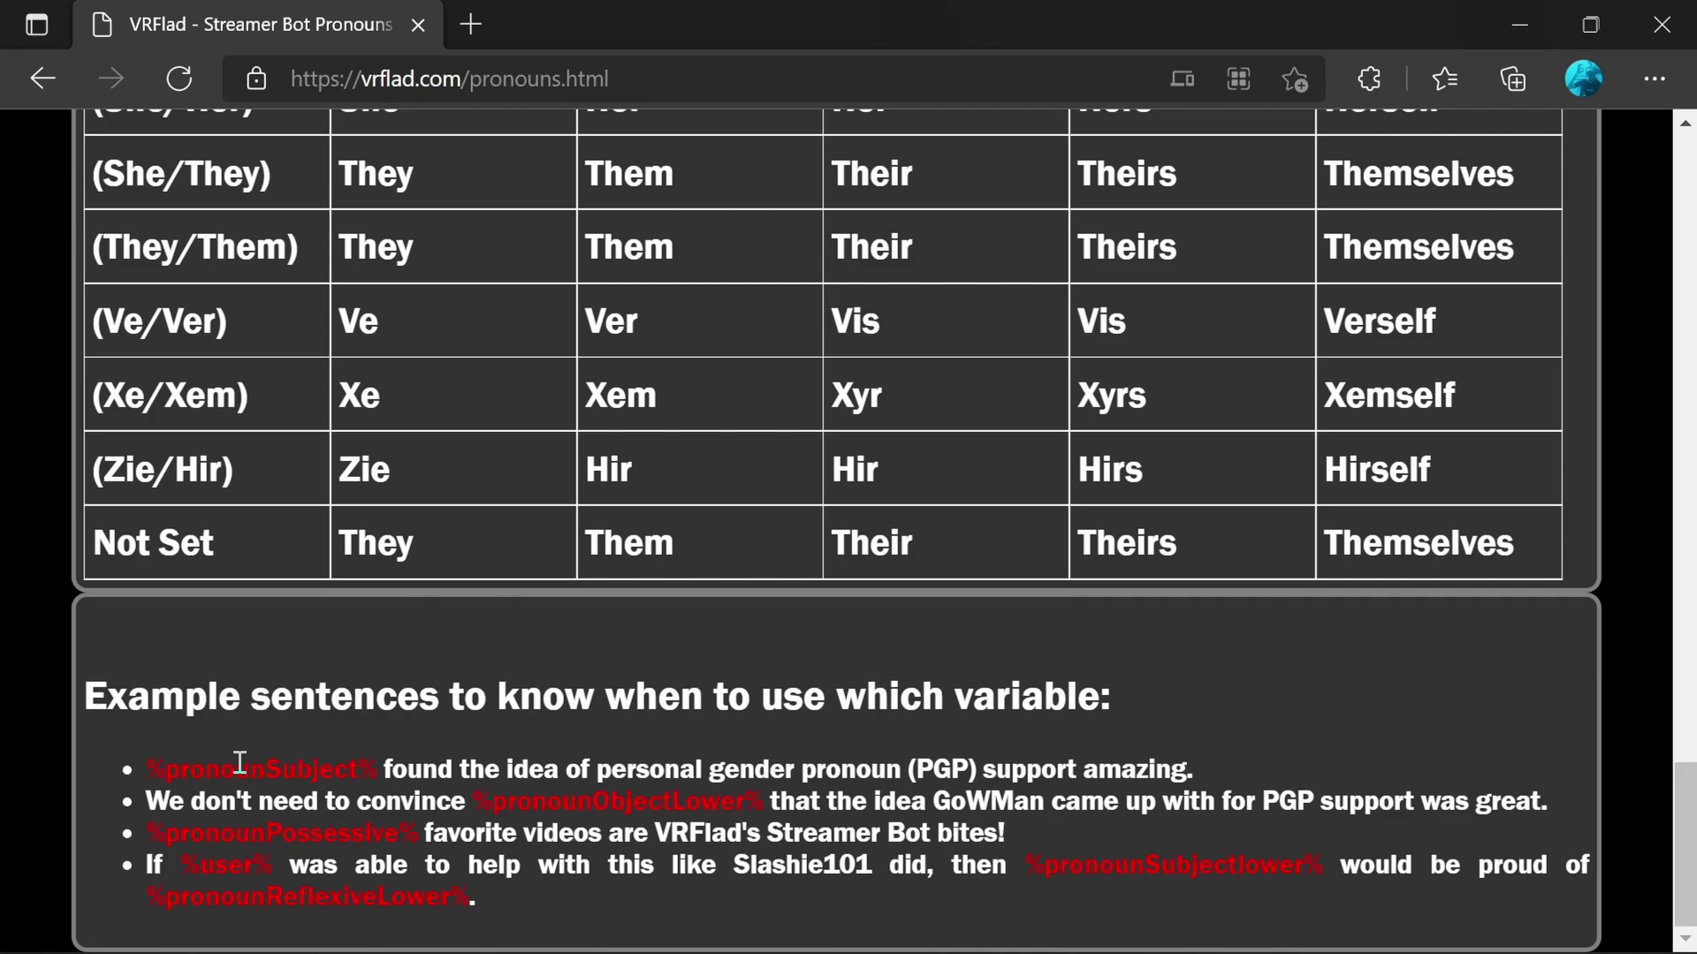
pyautogui.moveTo(150, 768); pyautogui.dragTo(386, 768)
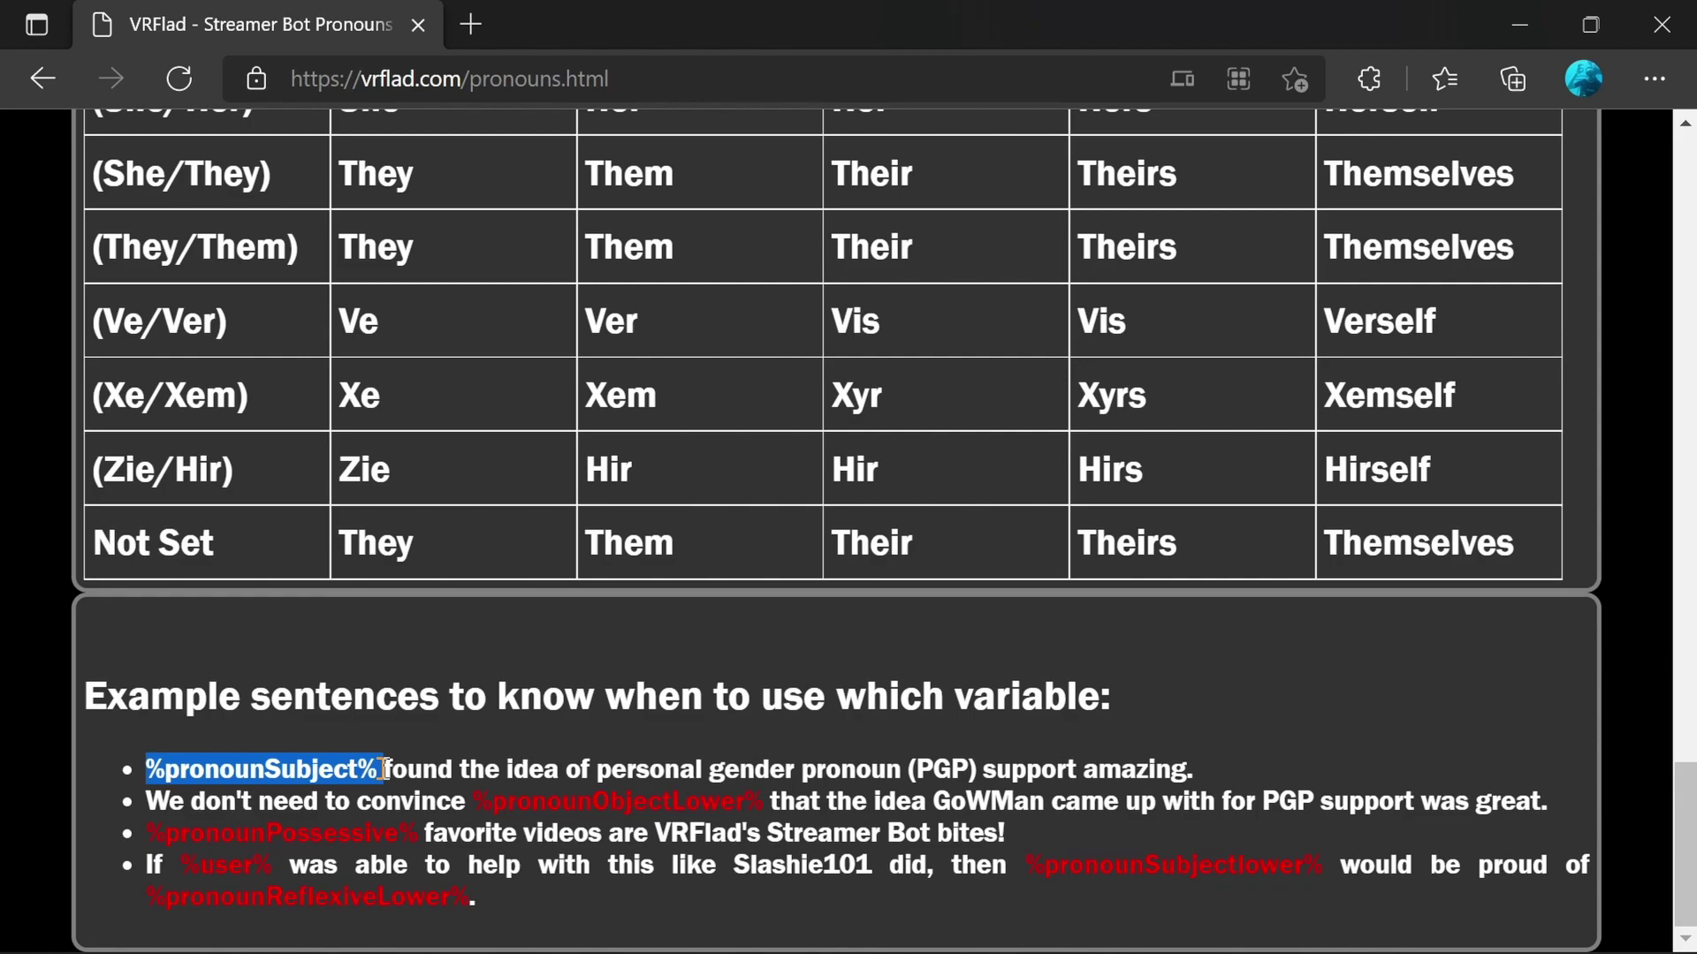
pyautogui.click(517, 806)
pyautogui.moveTo(475, 804); pyautogui.dragTo(671, 801)
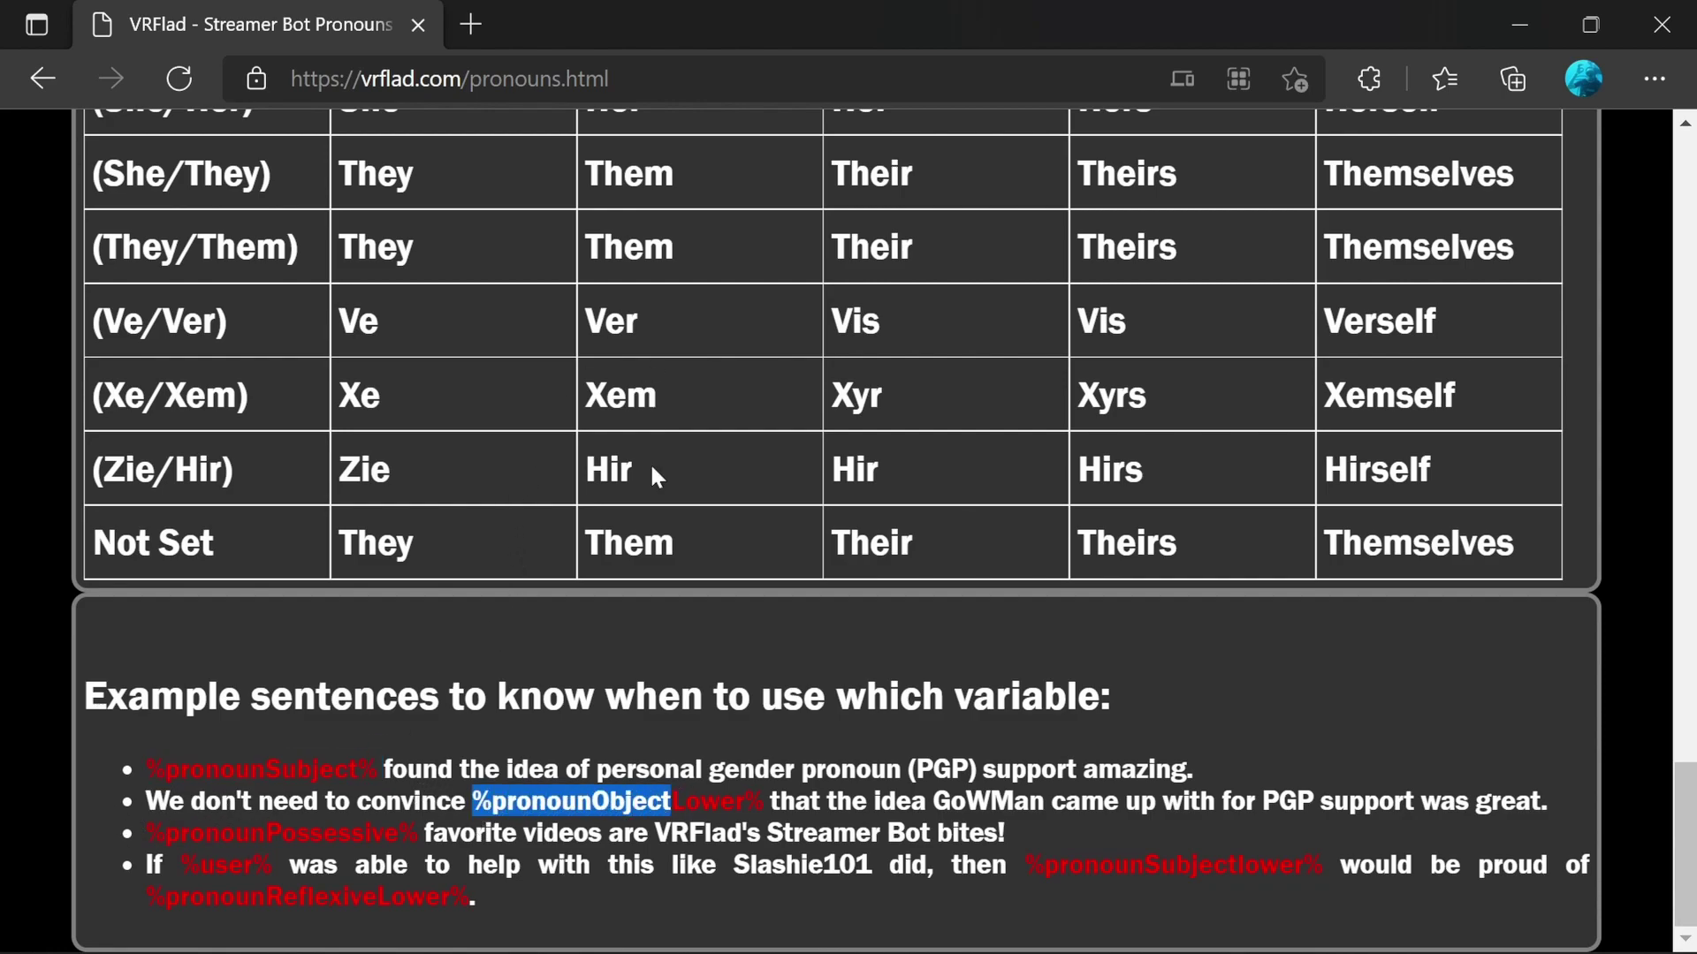
# Compare the example sentences with the variable name table and the pronouns list on the page.
pyautogui.scroll(10, 653, 477)
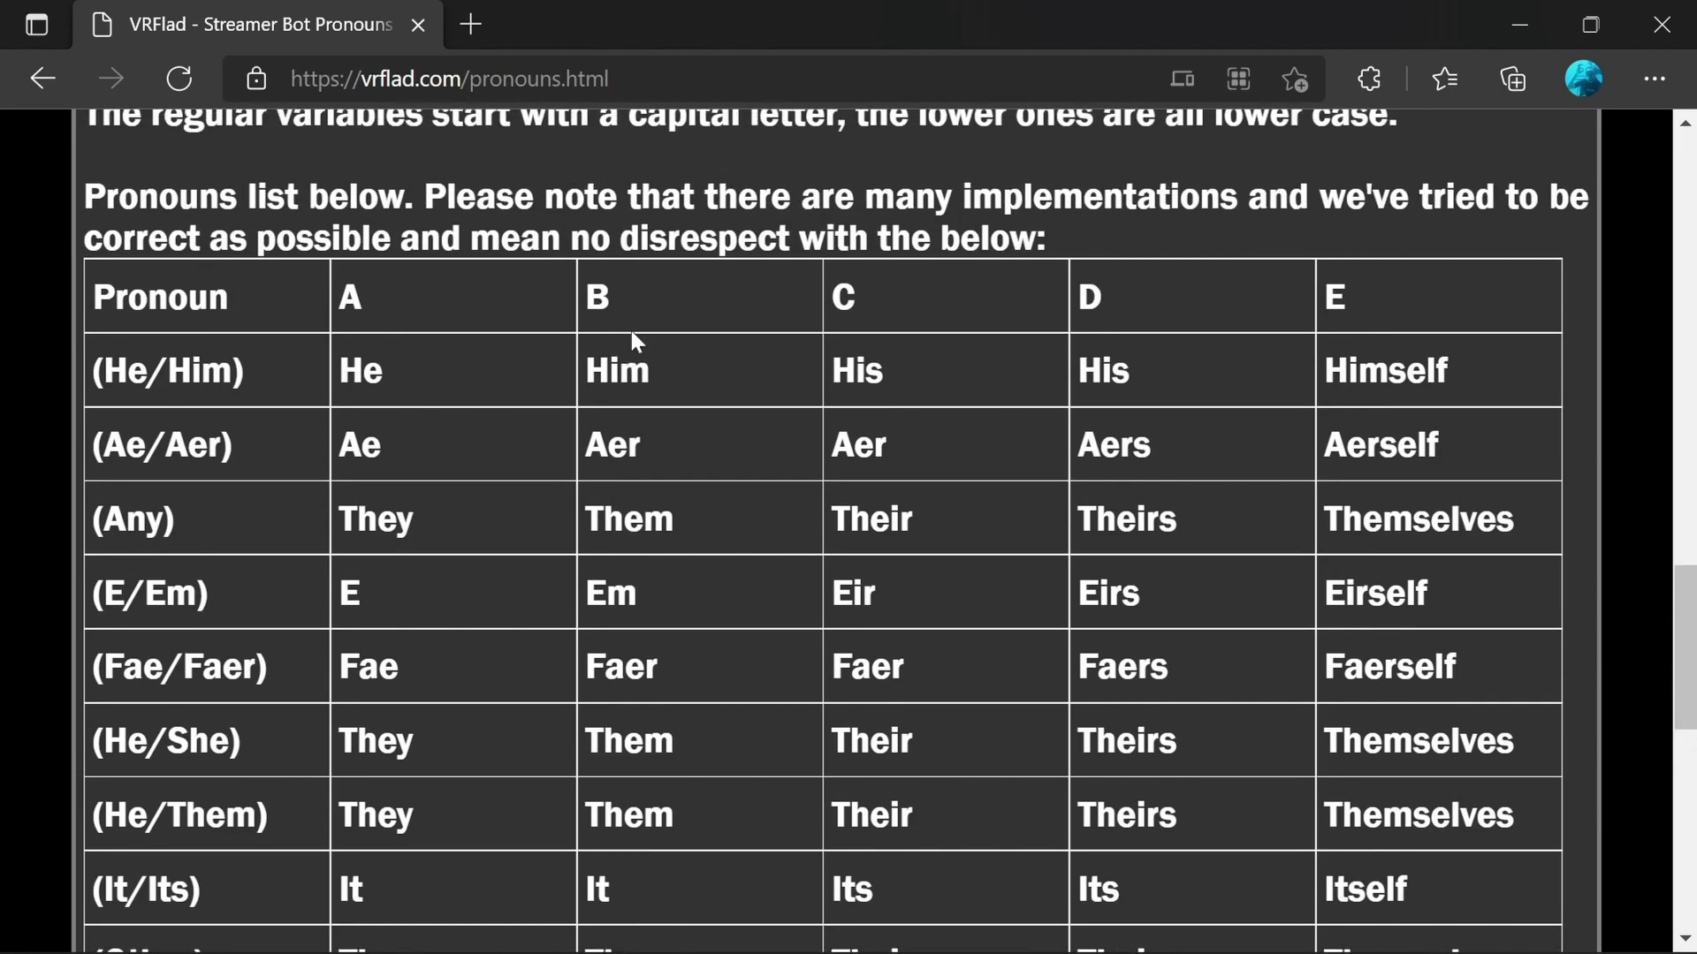
pyautogui.scroll(6, 592, 276)
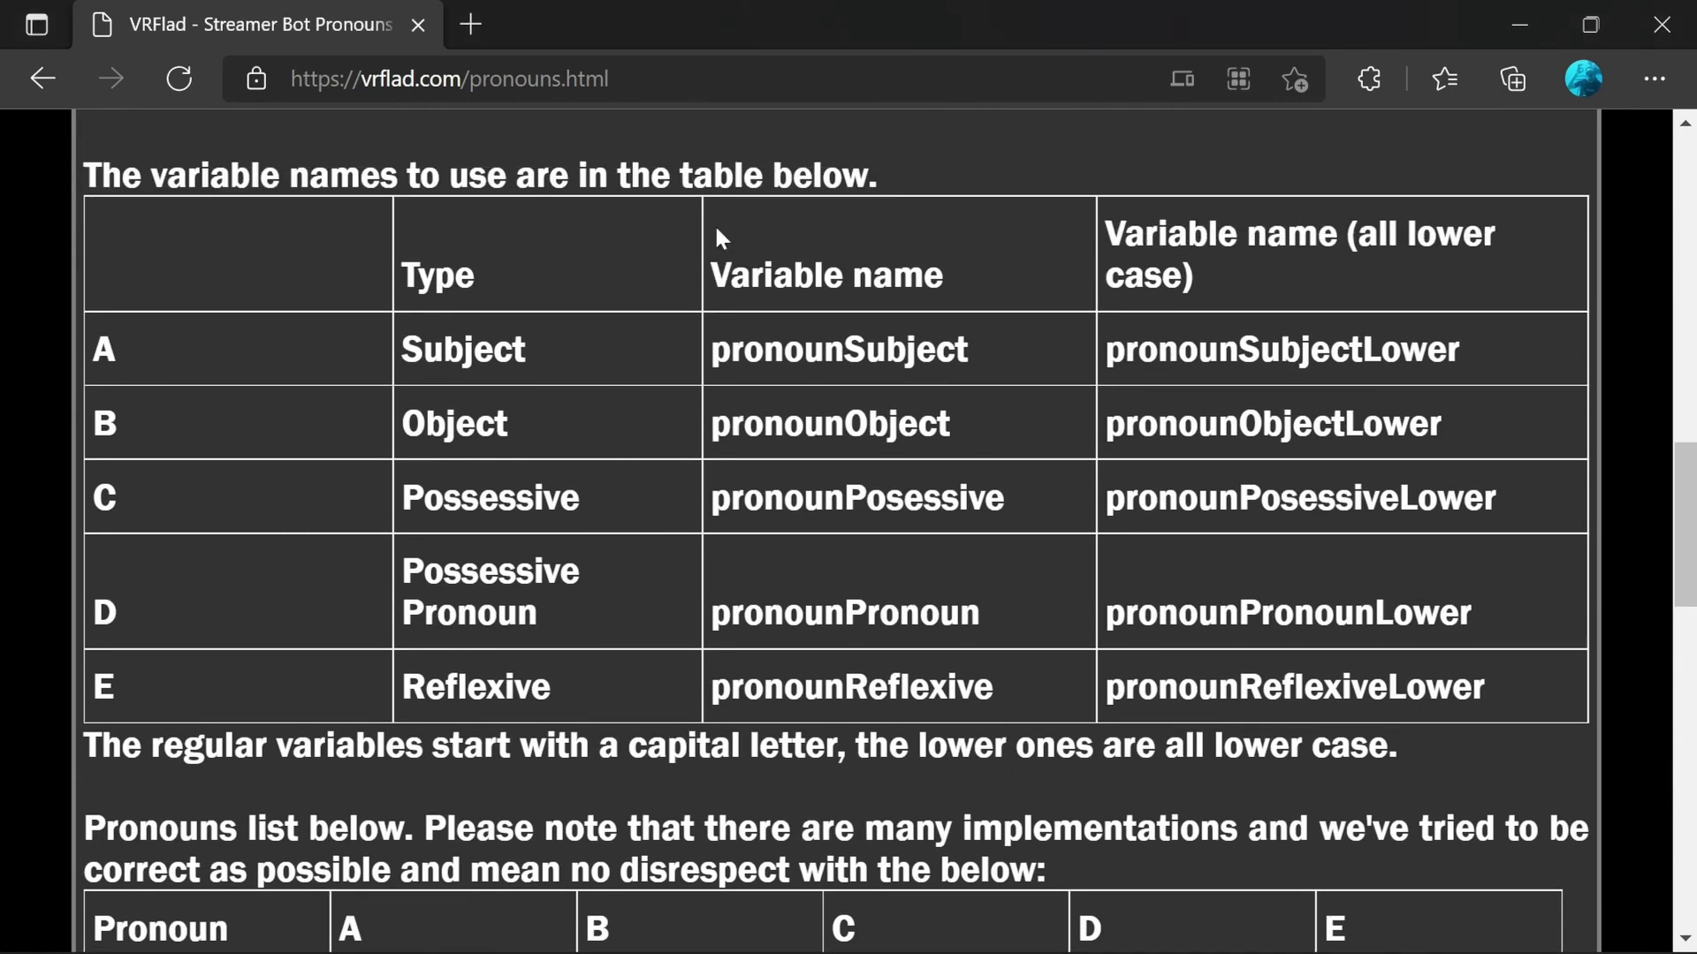
pyautogui.scroll(-16, 650, 767)
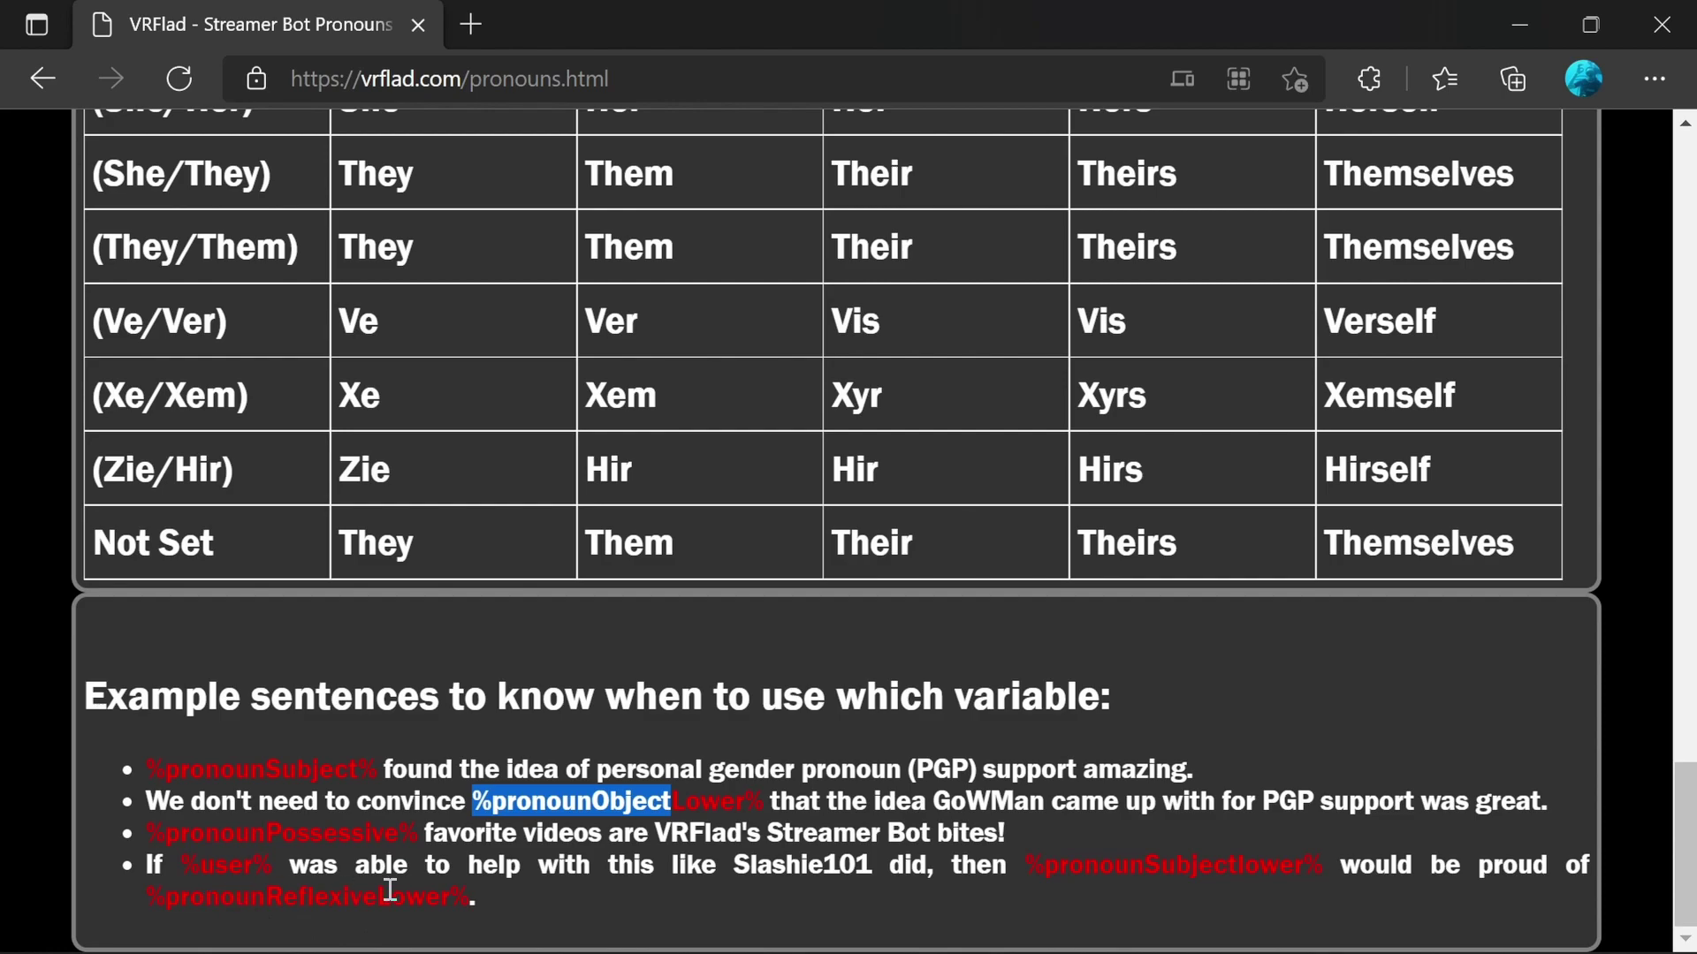
pyautogui.scroll(10, 999, 338)
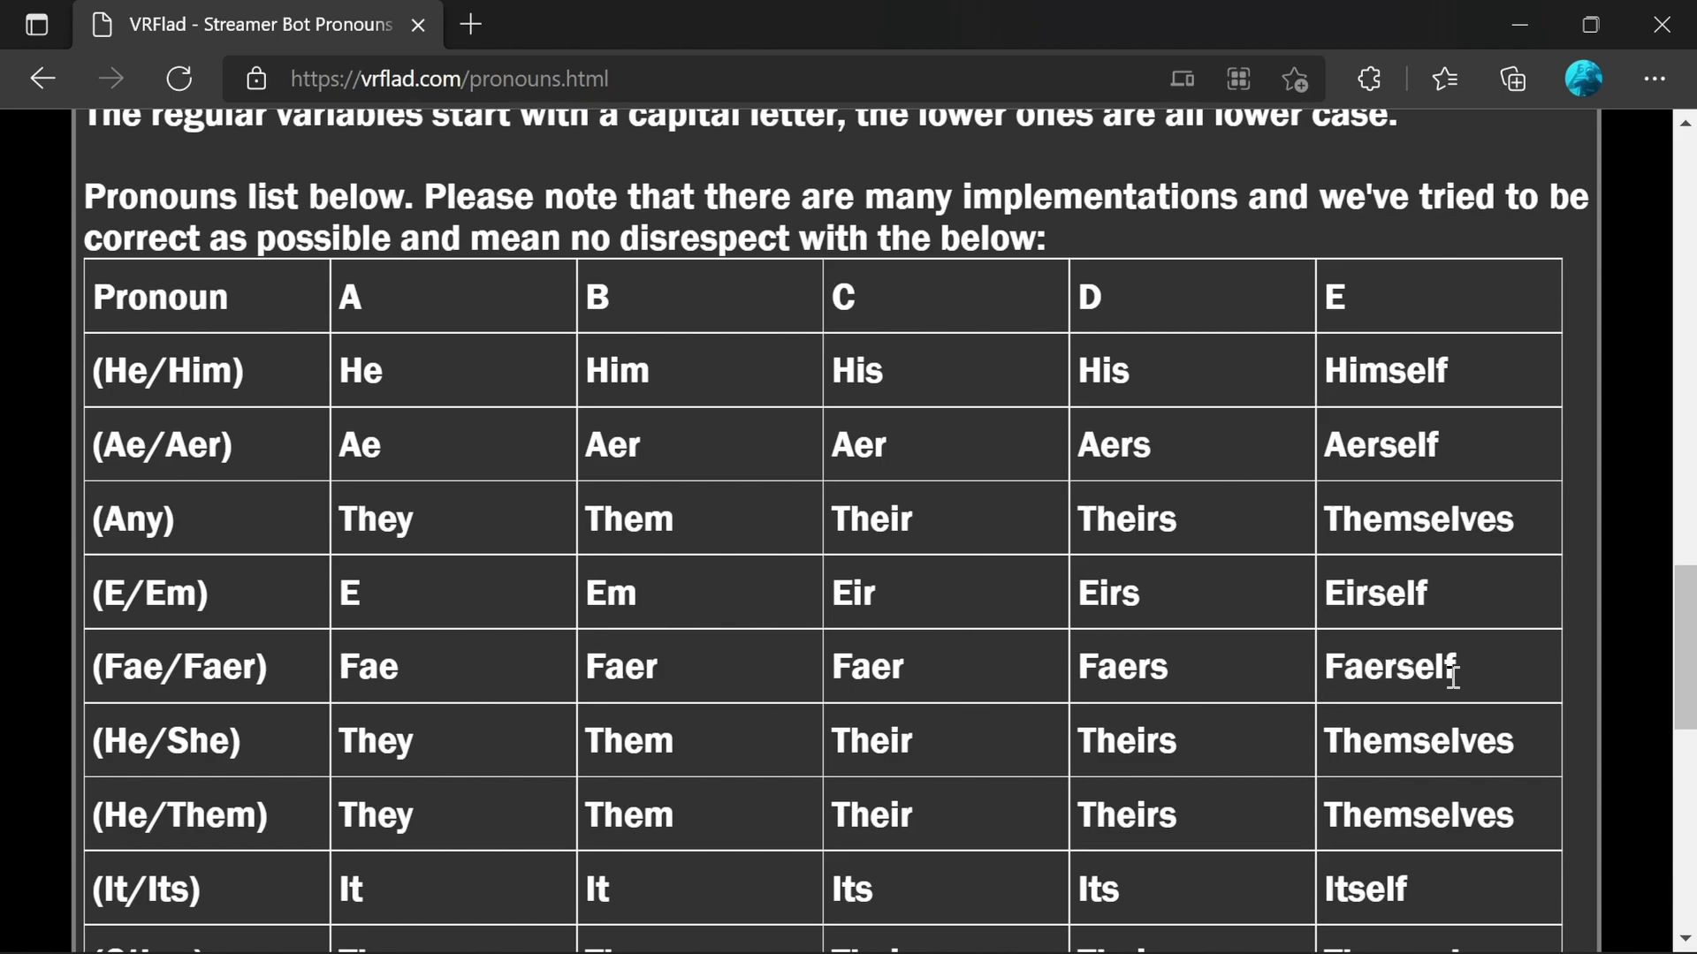
pyautogui.scroll(-10, 1452, 676)
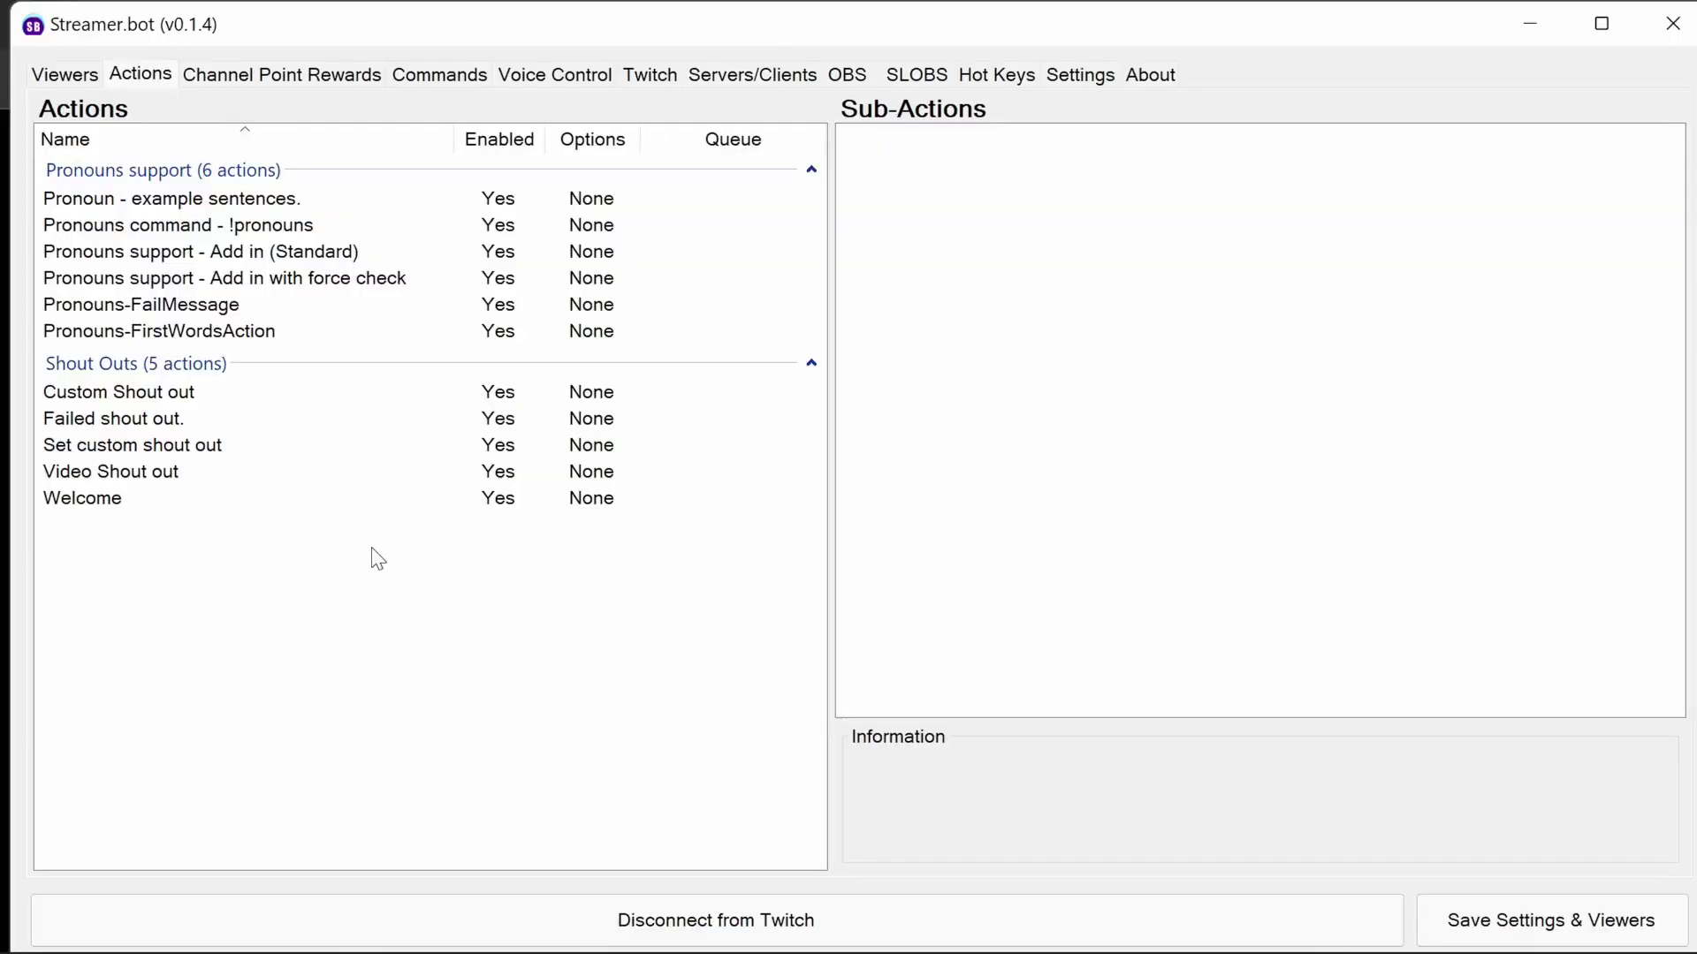
# In the Welcome action, add the sub-action Pronouns support - Add in (Standard), run immediately, and place it directly above the Welcome message.
pyautogui.click(185, 499)
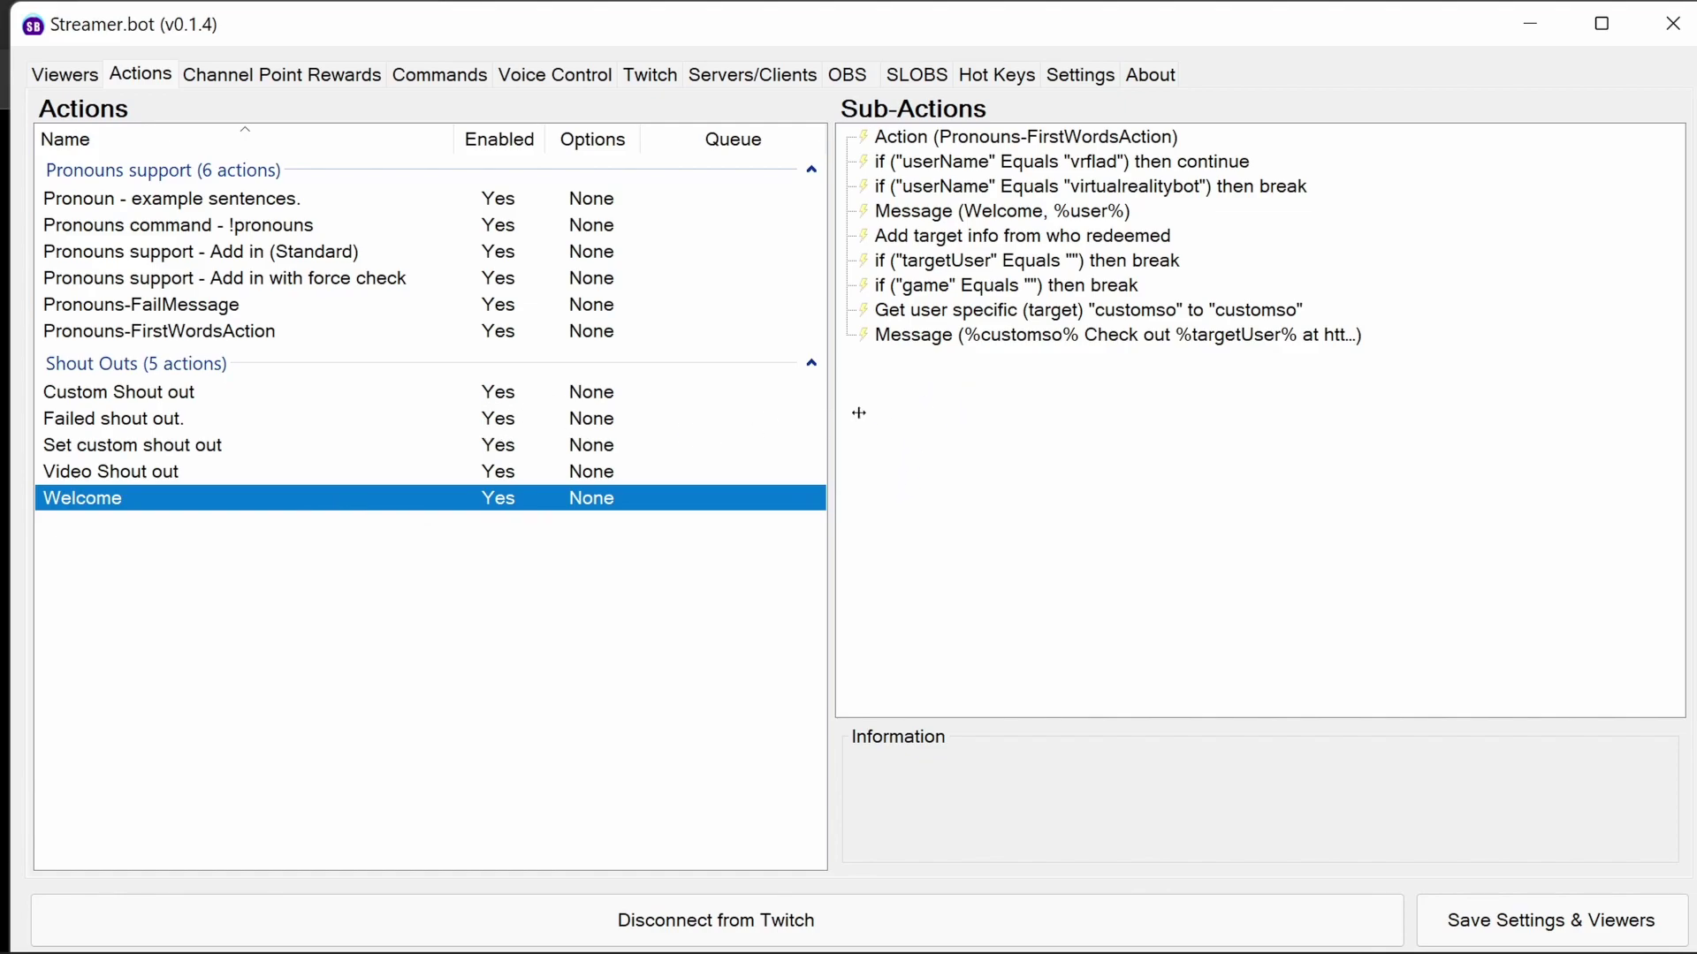
pyautogui.click(1044, 217)
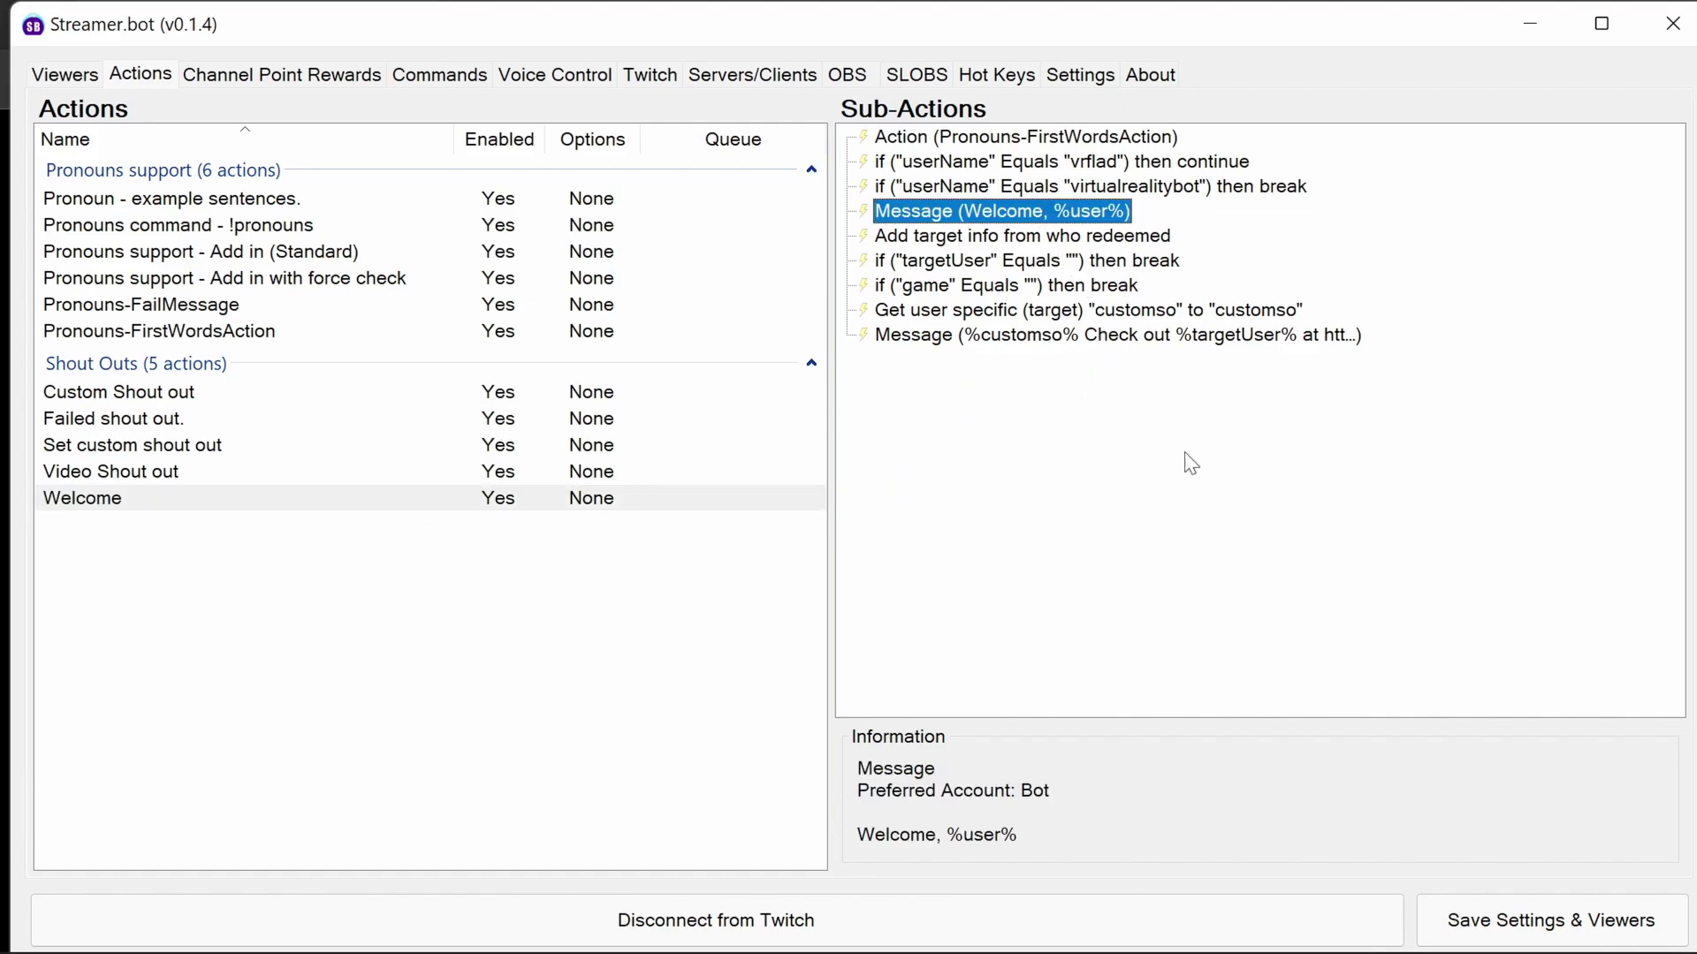
pyautogui.click(1116, 345)
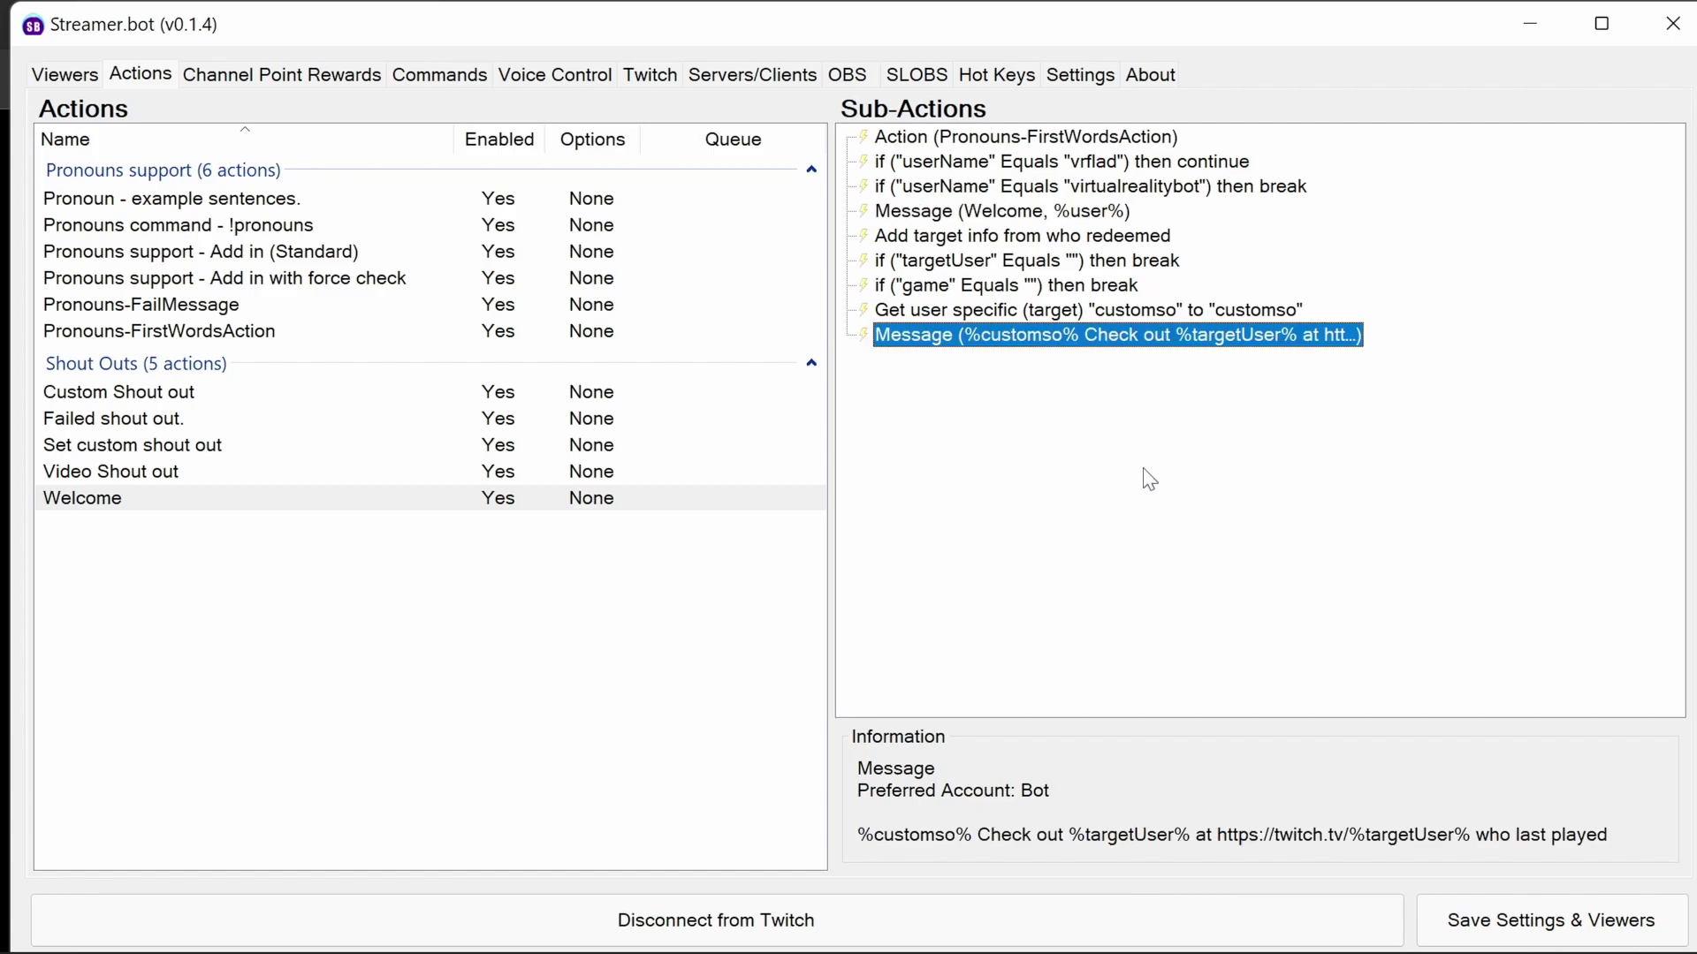
pyautogui.click(1060, 220)
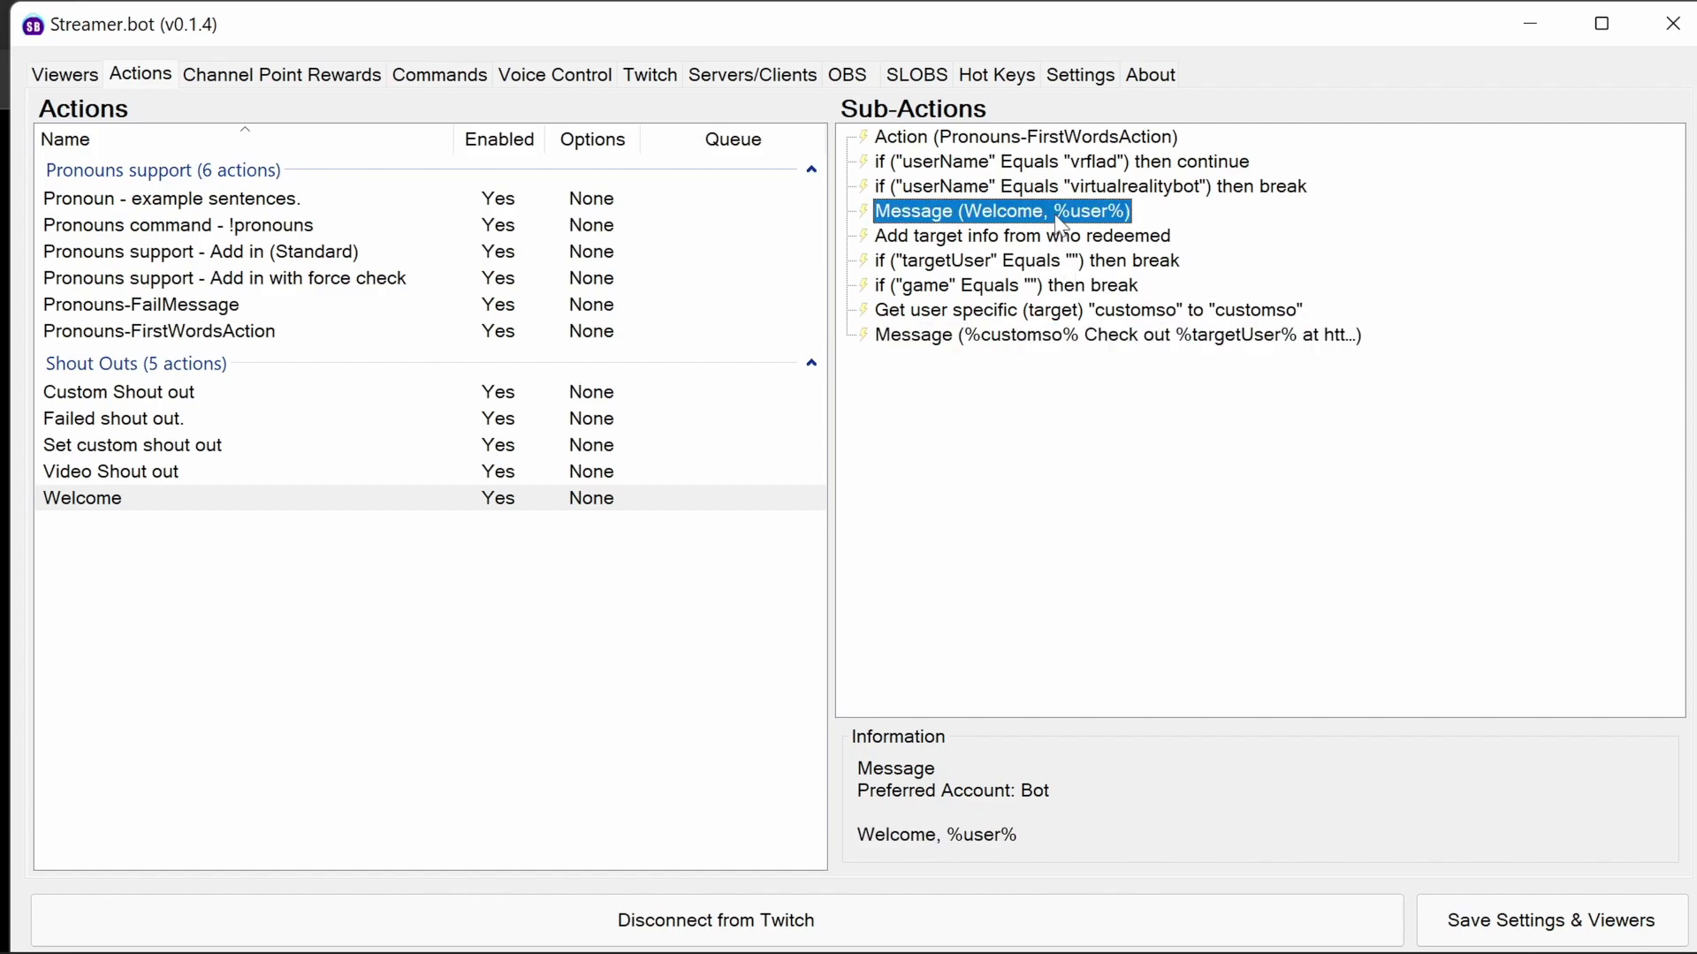
pyautogui.rightClick(1082, 384)
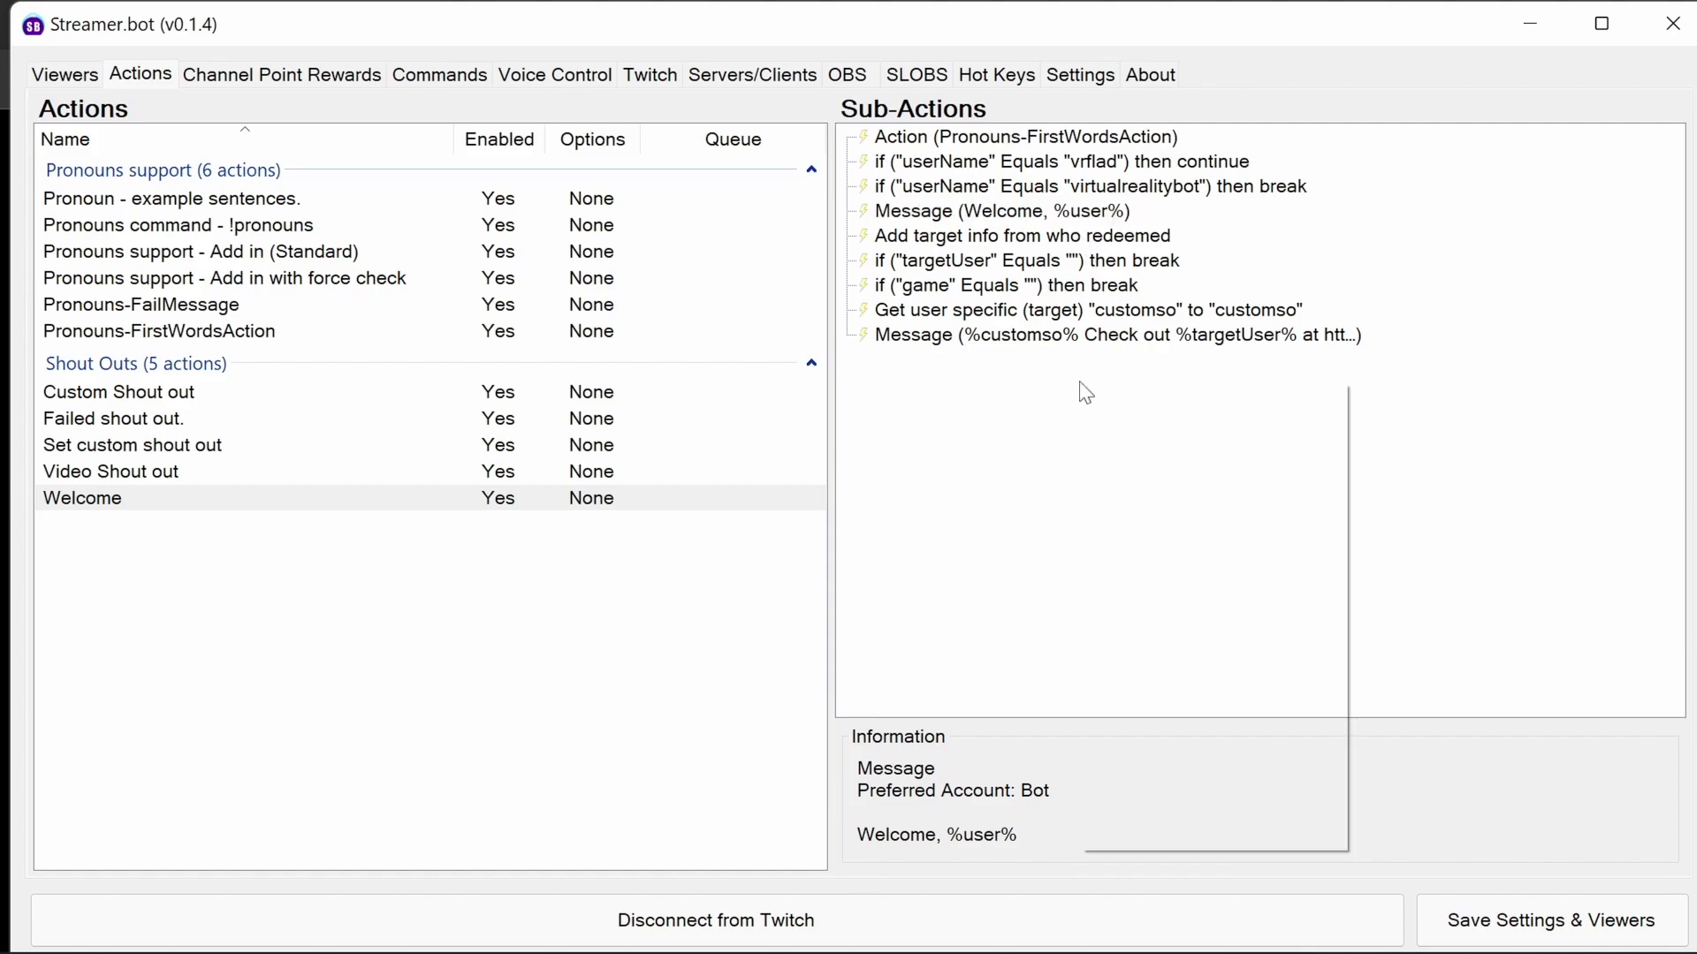
pyautogui.moveTo(1307, 399)
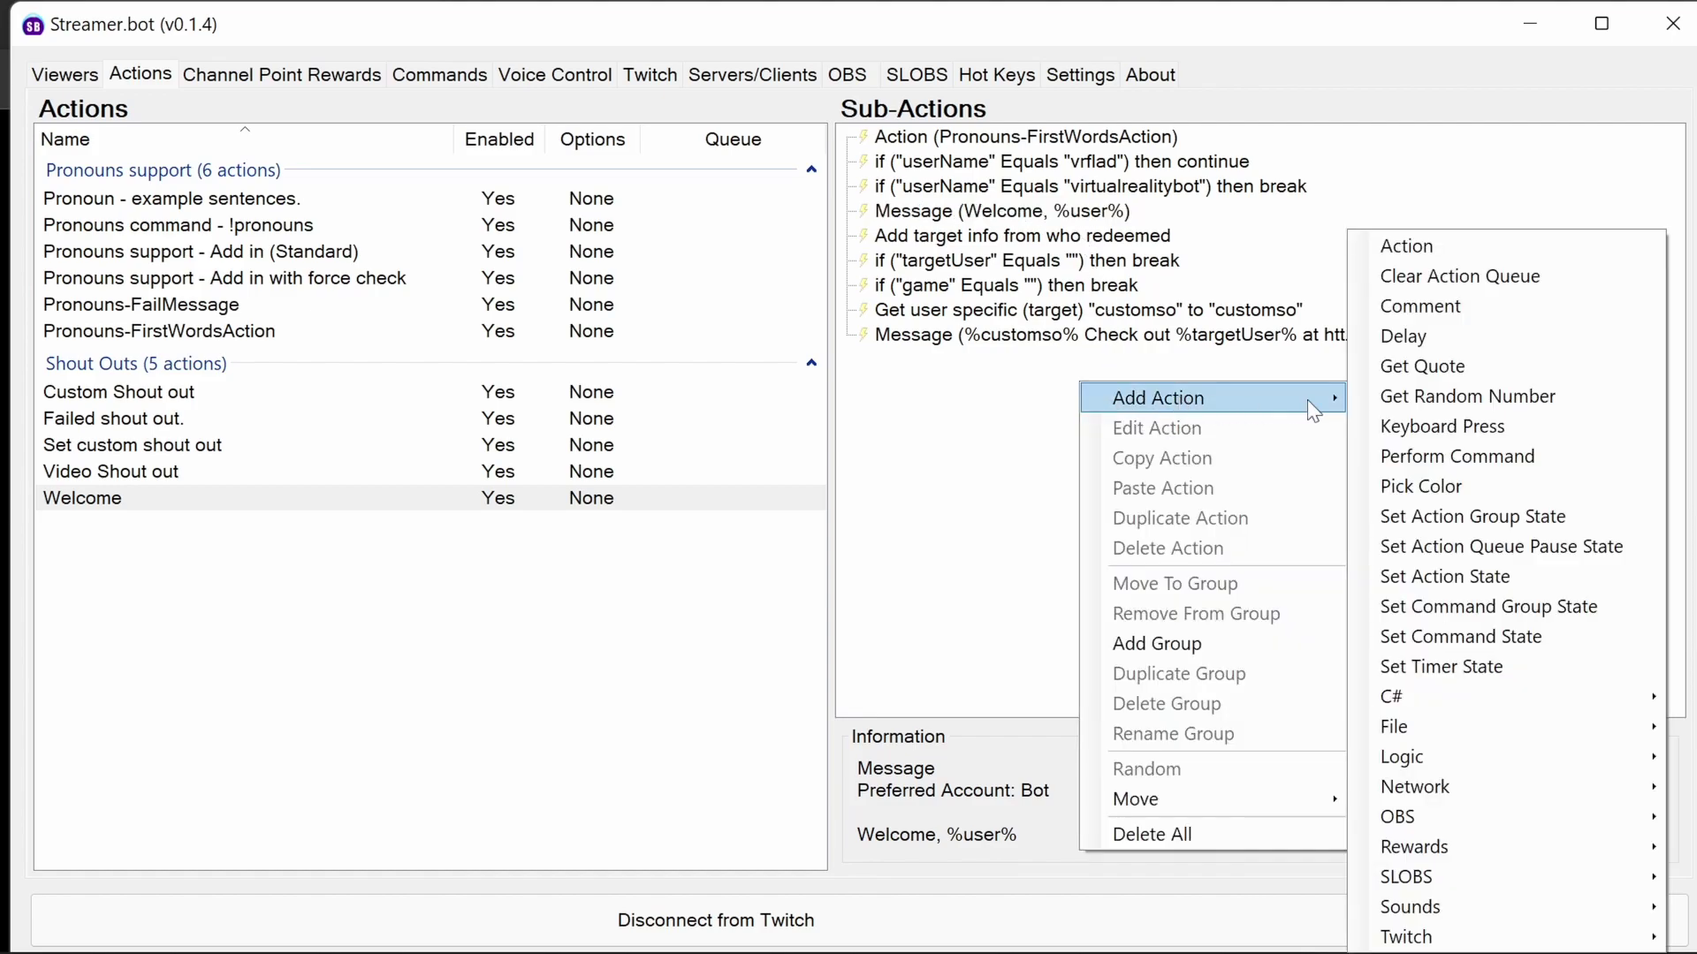
pyautogui.click(1481, 266)
pyautogui.click(1025, 447)
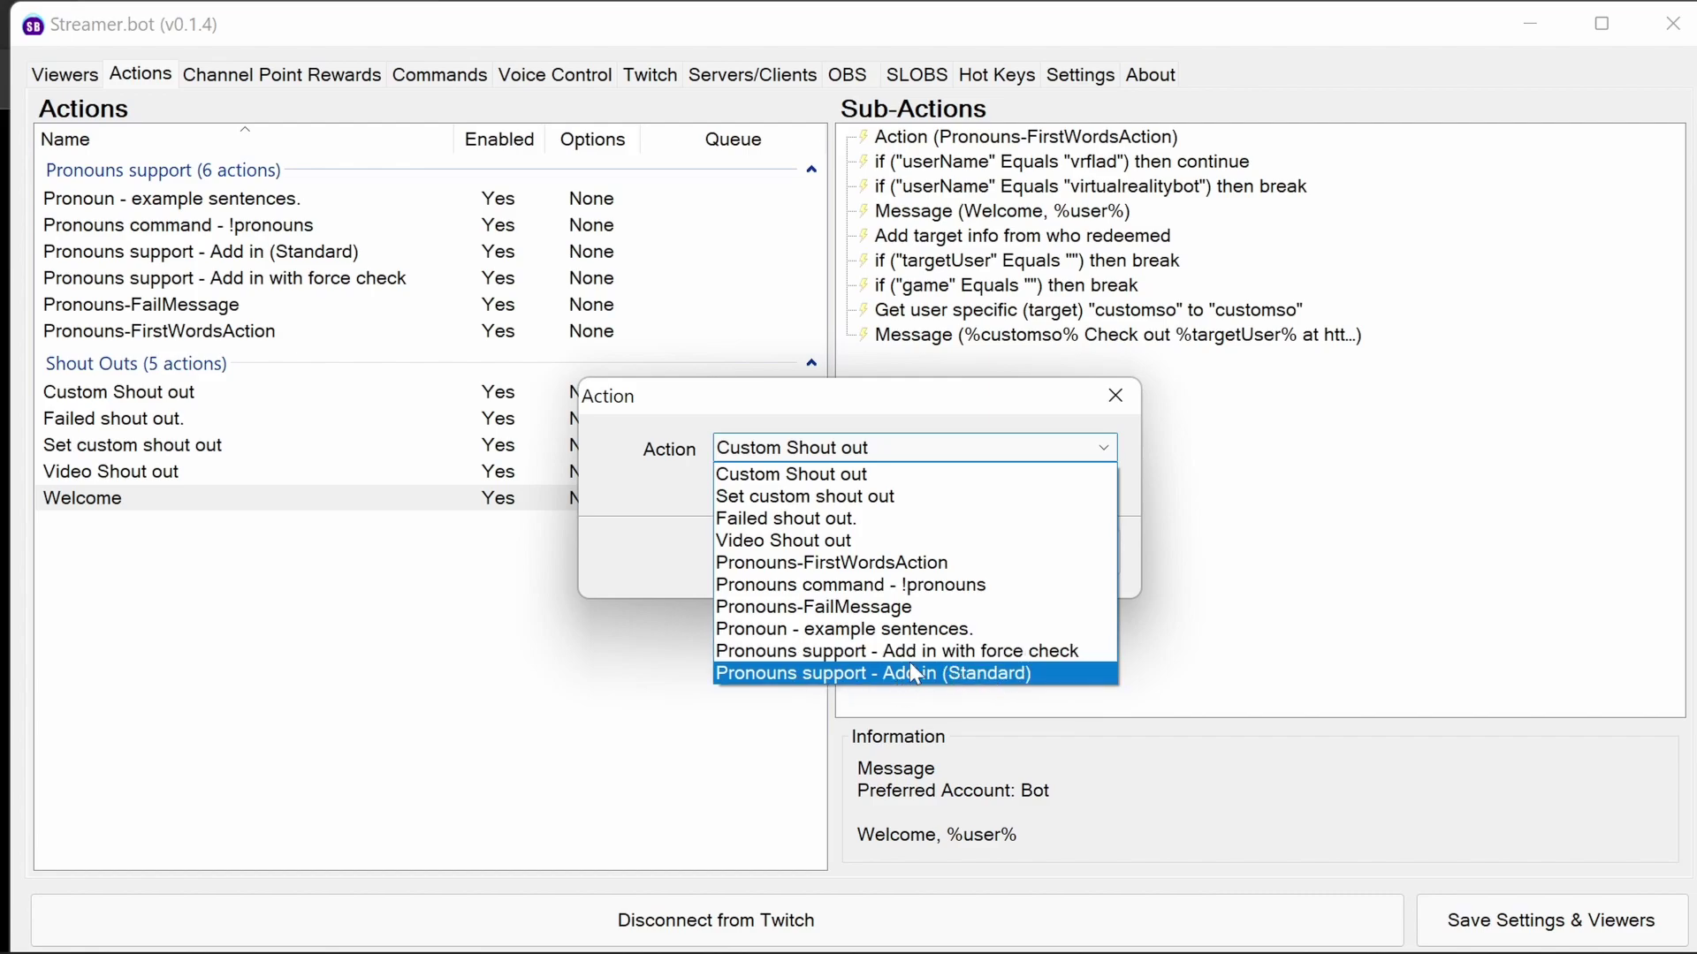
pyautogui.click(1001, 681)
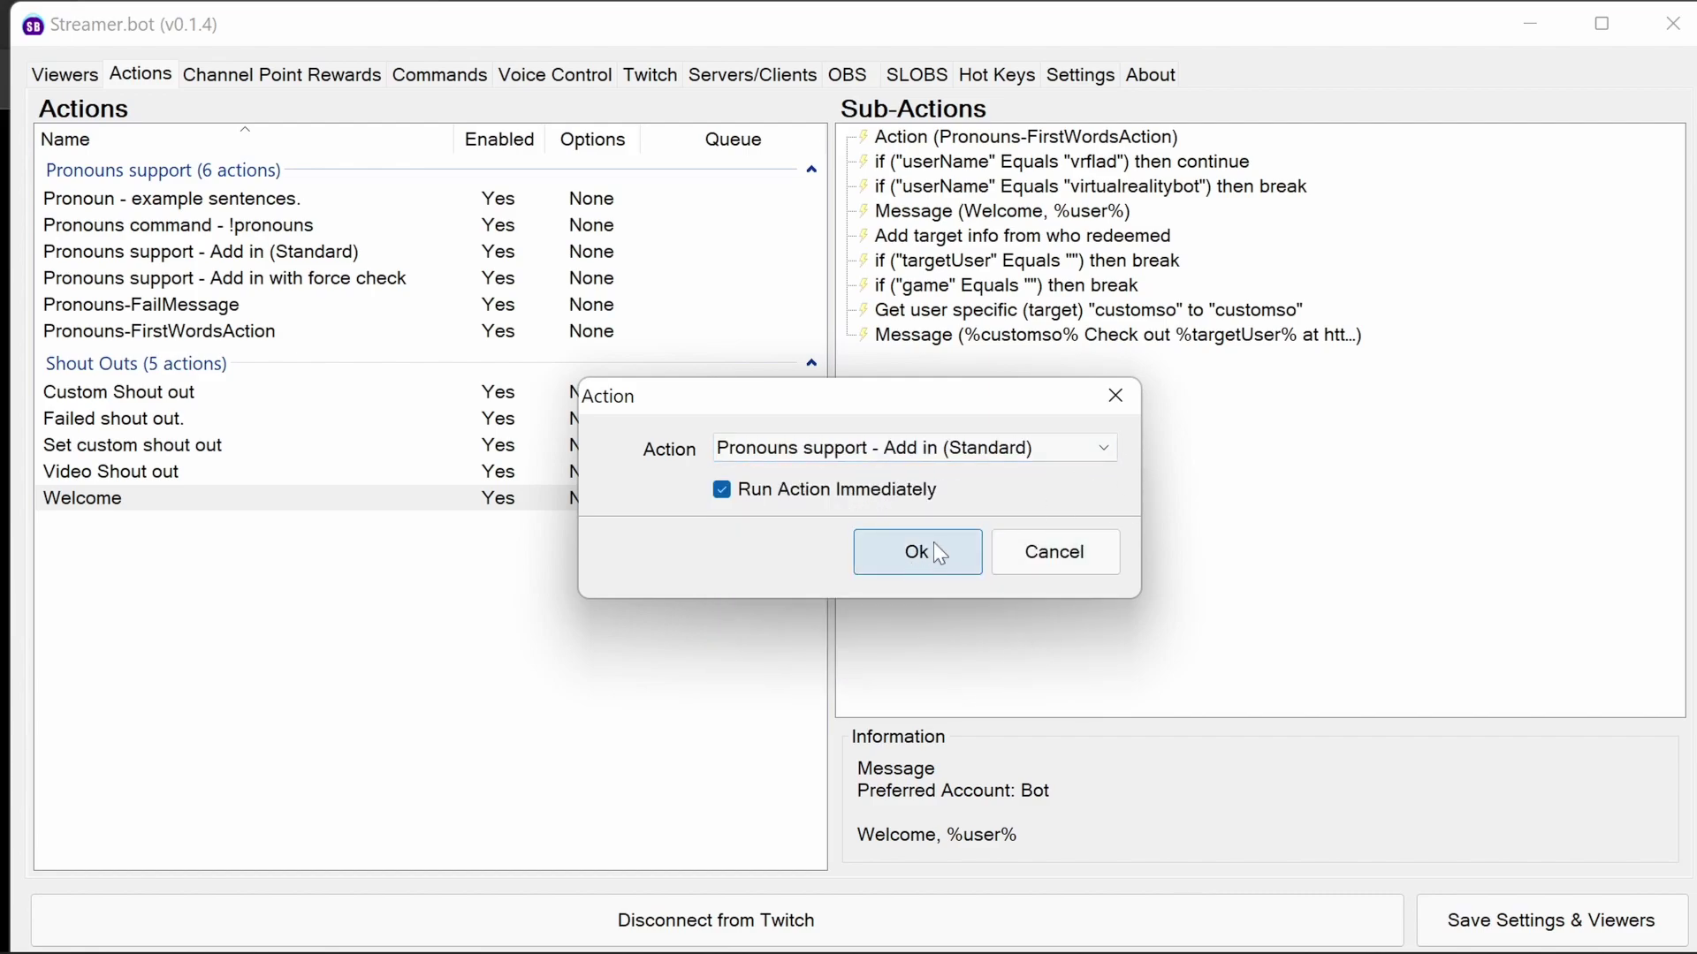
pyautogui.click(963, 456)
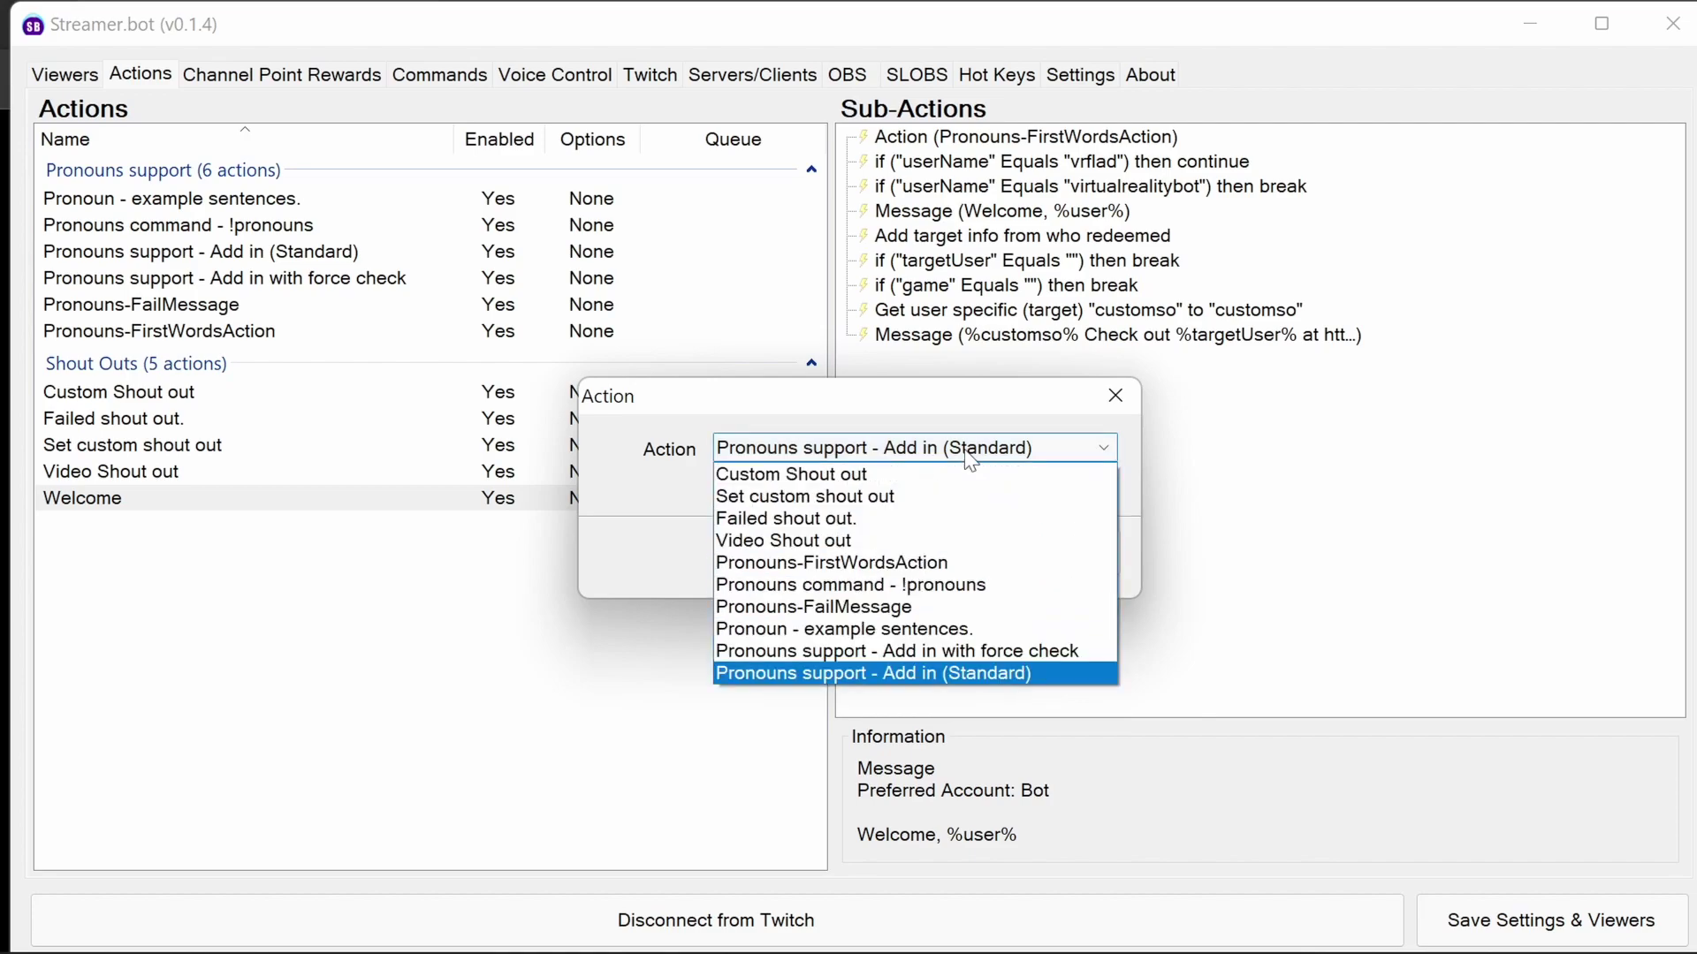
pyautogui.click(976, 673)
pyautogui.click(952, 552)
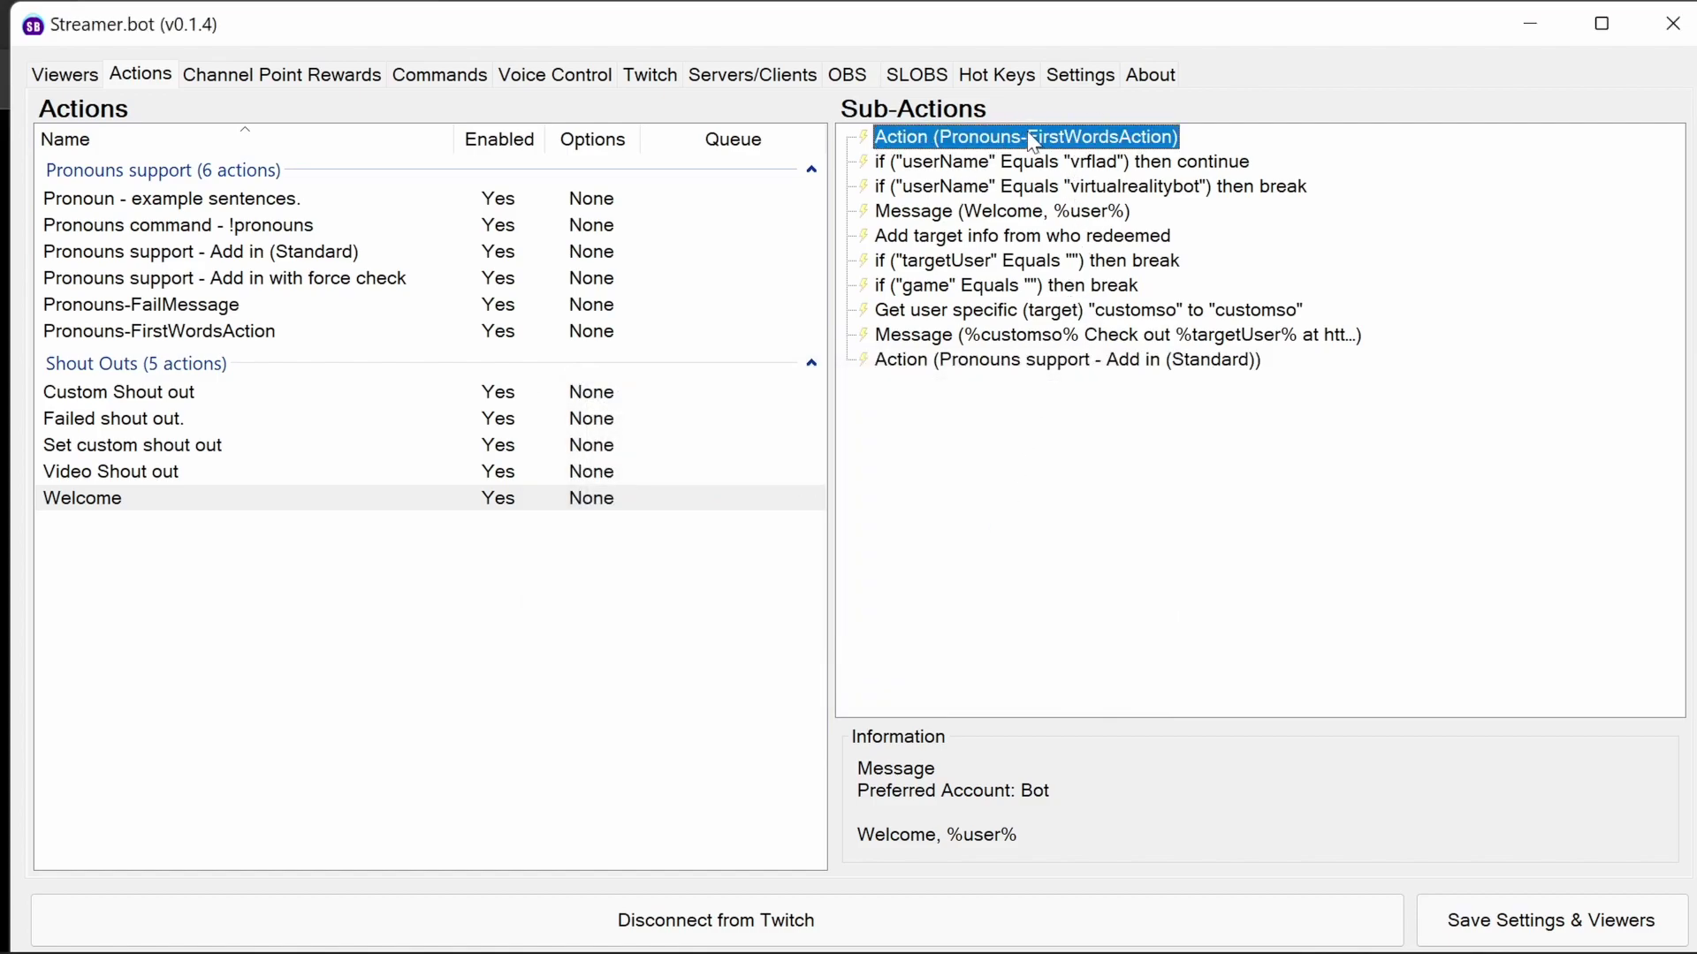
pyautogui.moveTo(981, 363); pyautogui.dragTo(1015, 225)
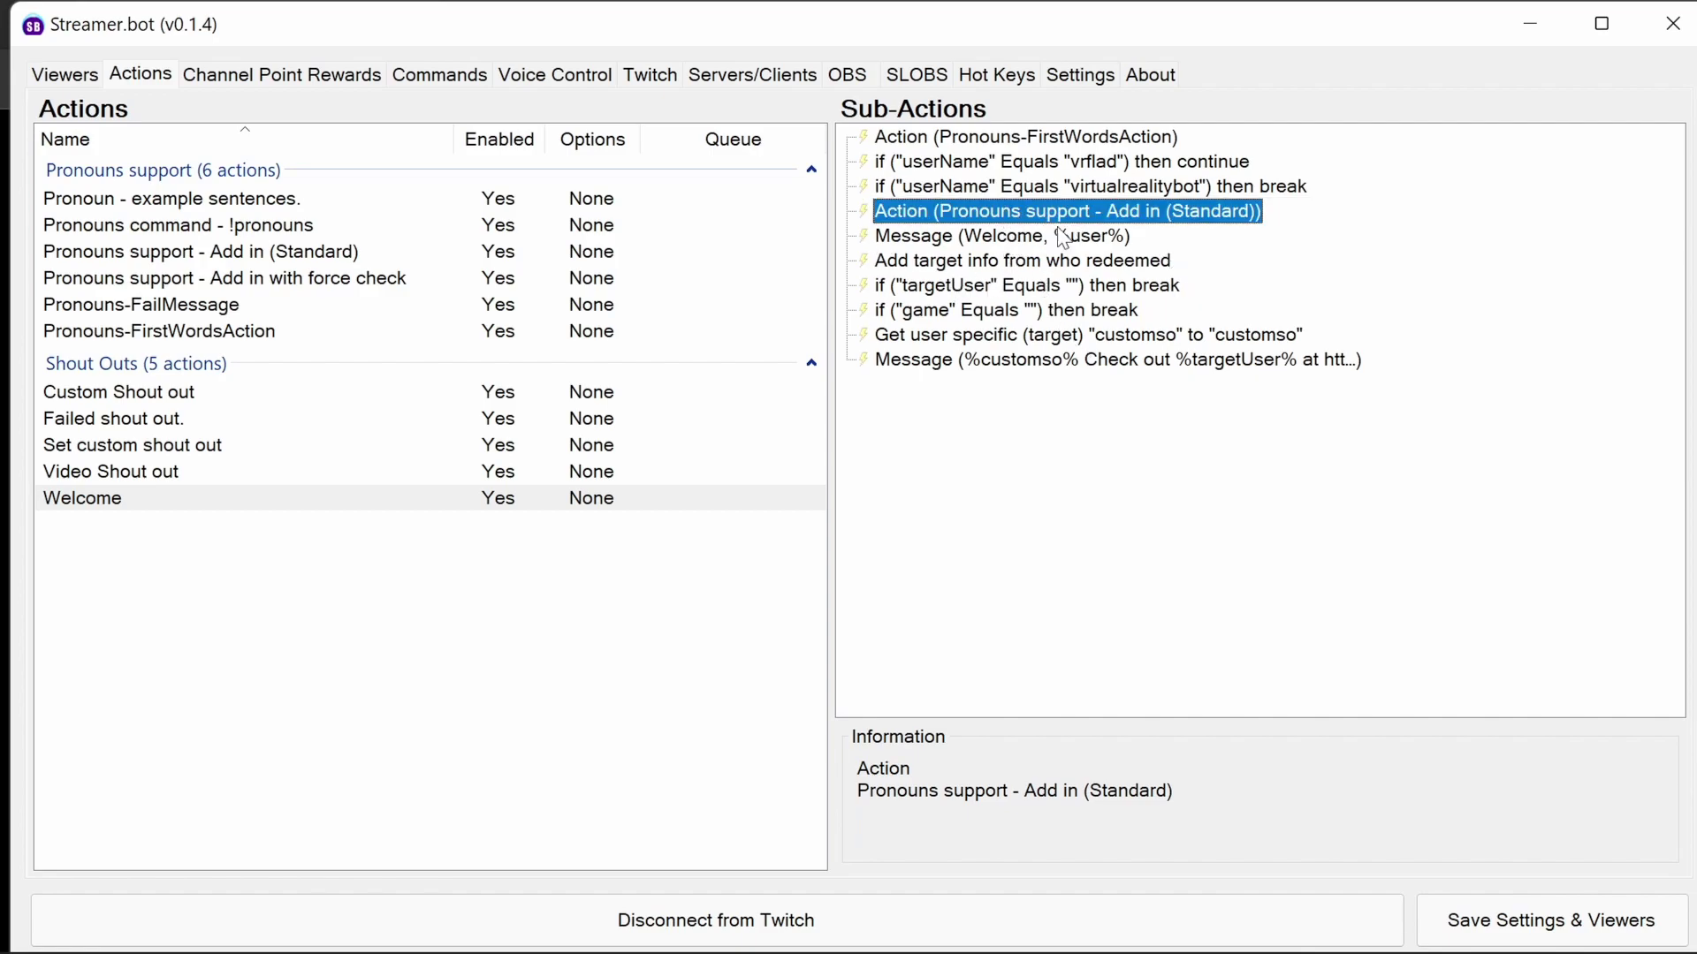
# Extend the welcome message to read "Welcome, %user%. We see that your pronoun is set to %pronoun%" and save it.
pyautogui.click(1066, 241)
pyautogui.doubleClick(1072, 241)
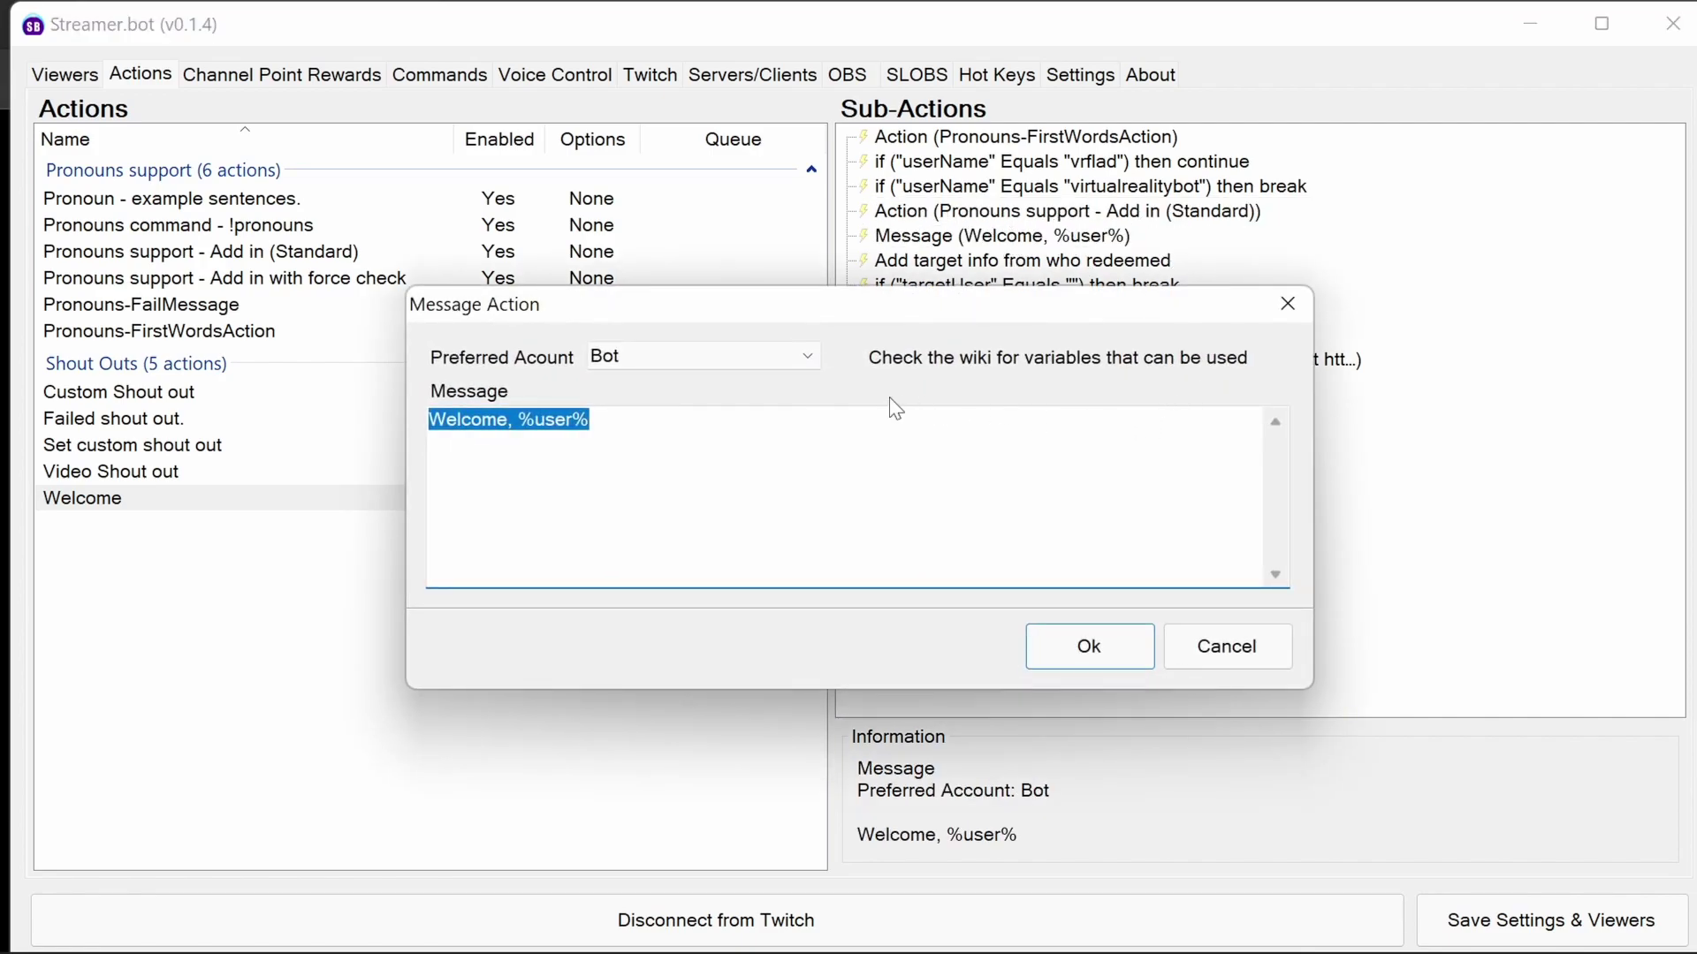
pyautogui.click(847, 423)
pyautogui.write('. ')
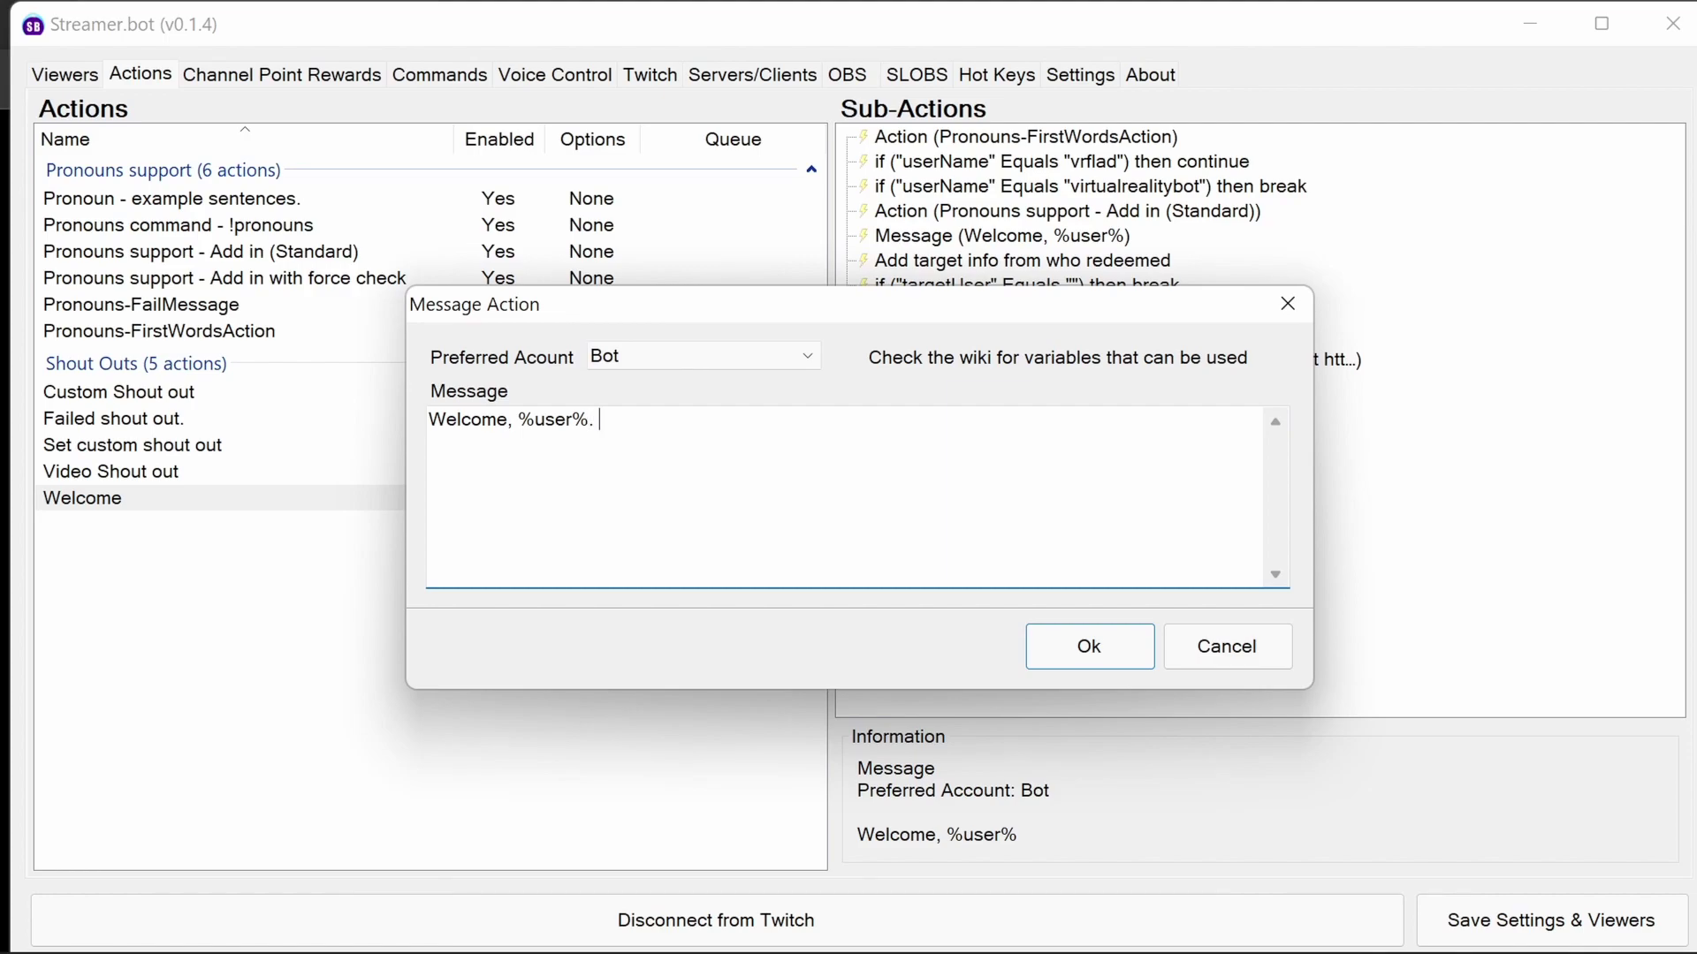
pyautogui.write('We see that you')
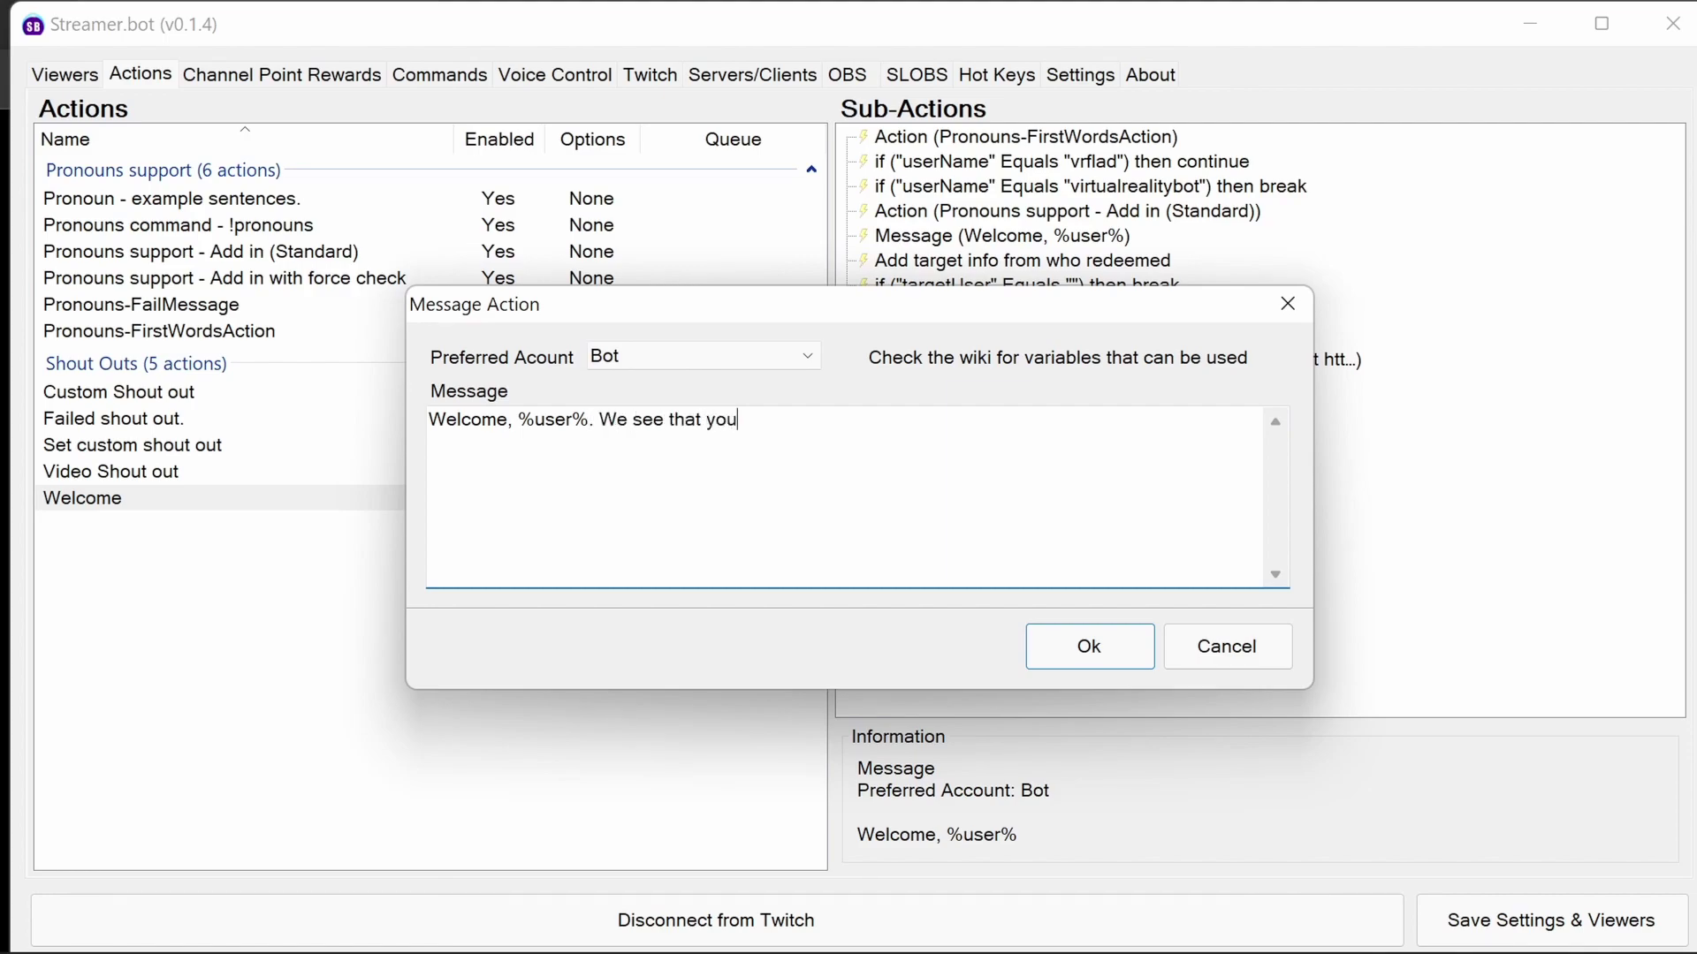
pyautogui.write('r pronoun is set to %pronoun')
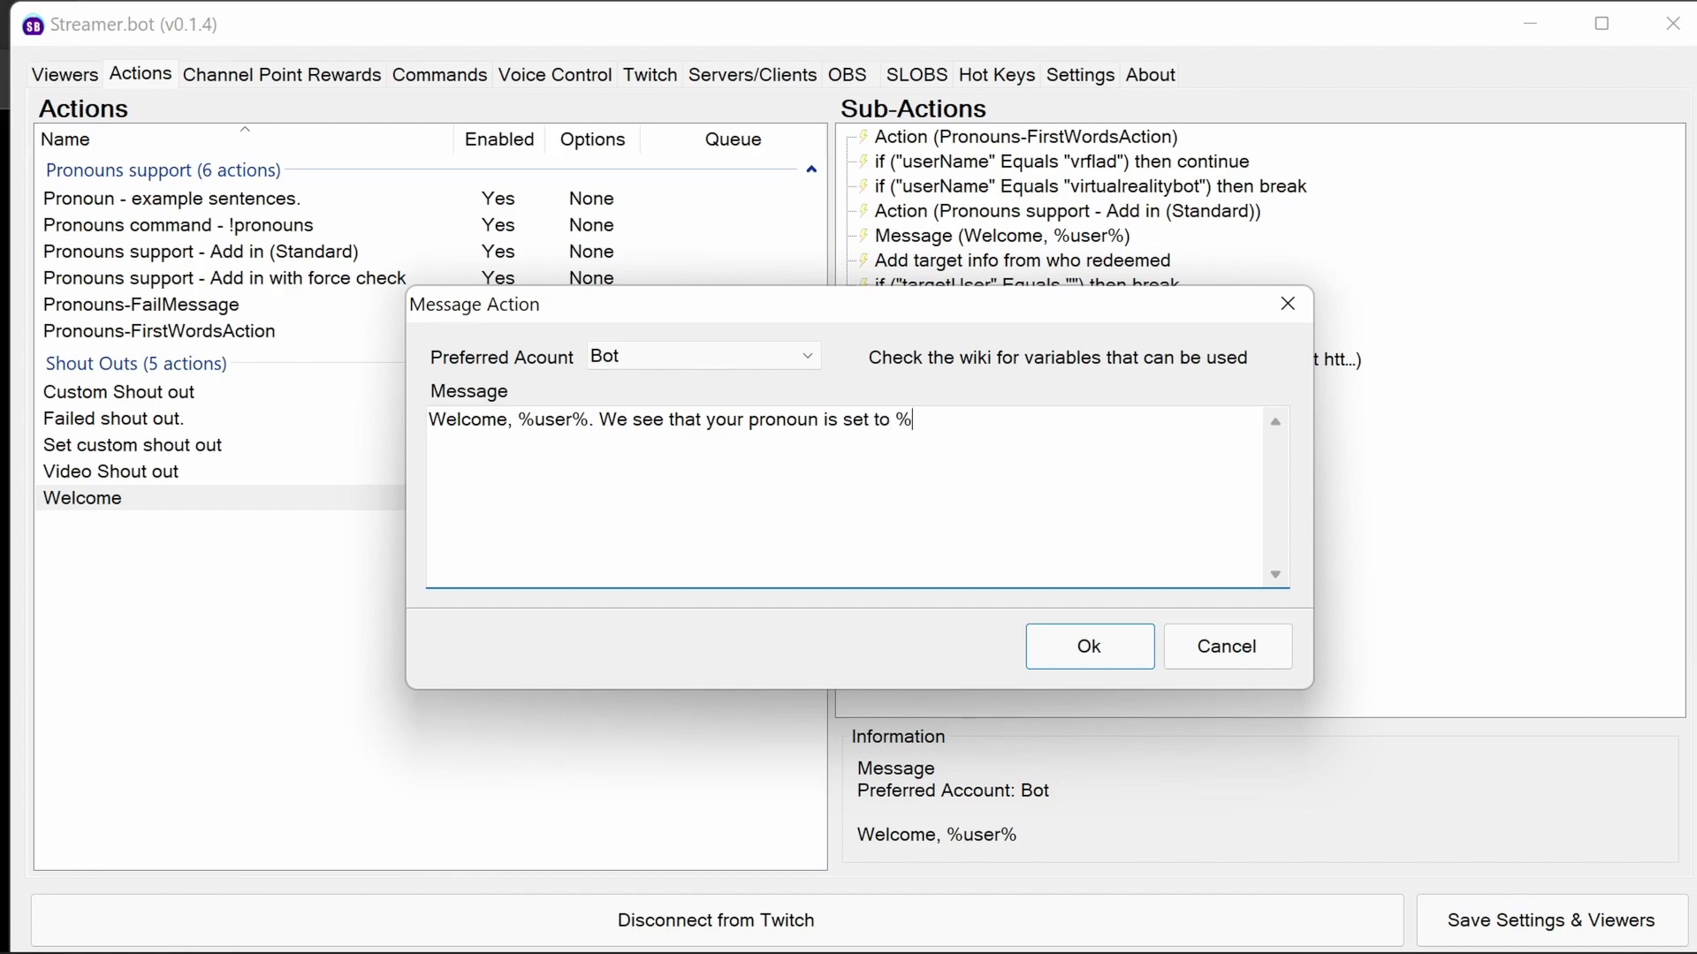
pyautogui.write('%')
pyautogui.click(1069, 643)
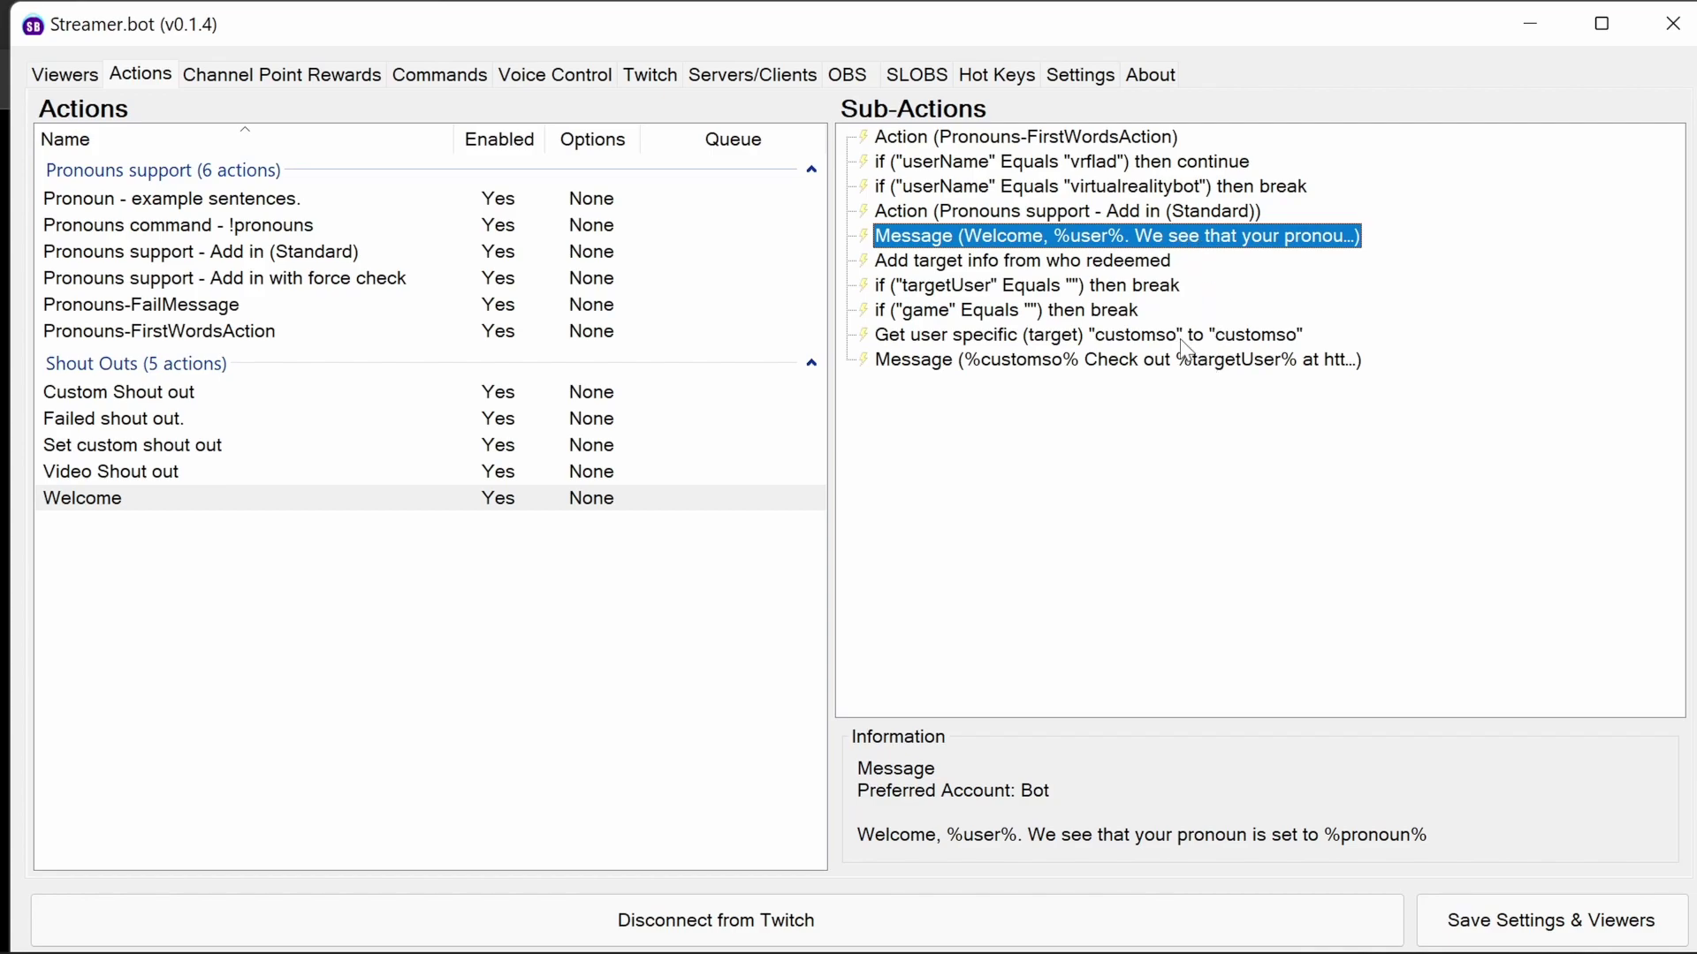
# Reword the Welcome action's shout-out message so that ". %pronounSubject% was last streaming %game%" follows the Twitch link.
pyautogui.doubleClick(1006, 362)
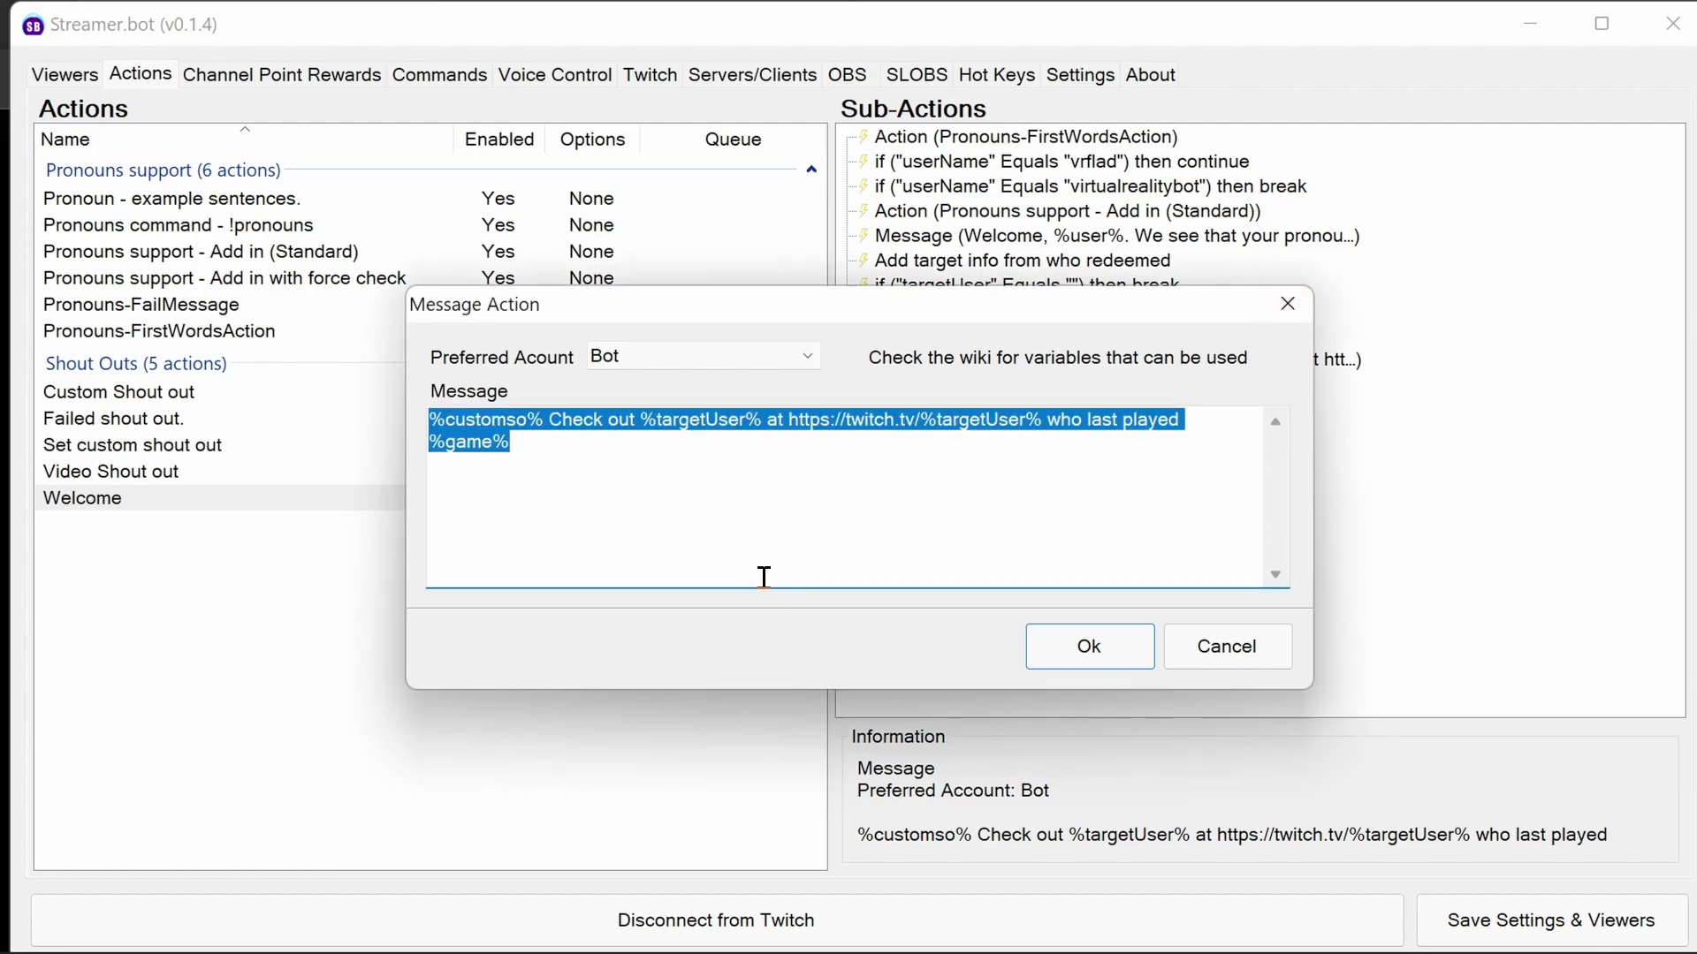
pyautogui.write('%customso% Check out %targetUser% at https://twitch.tv/%targetUser% . %pronounSubject% was last streaming %game%')
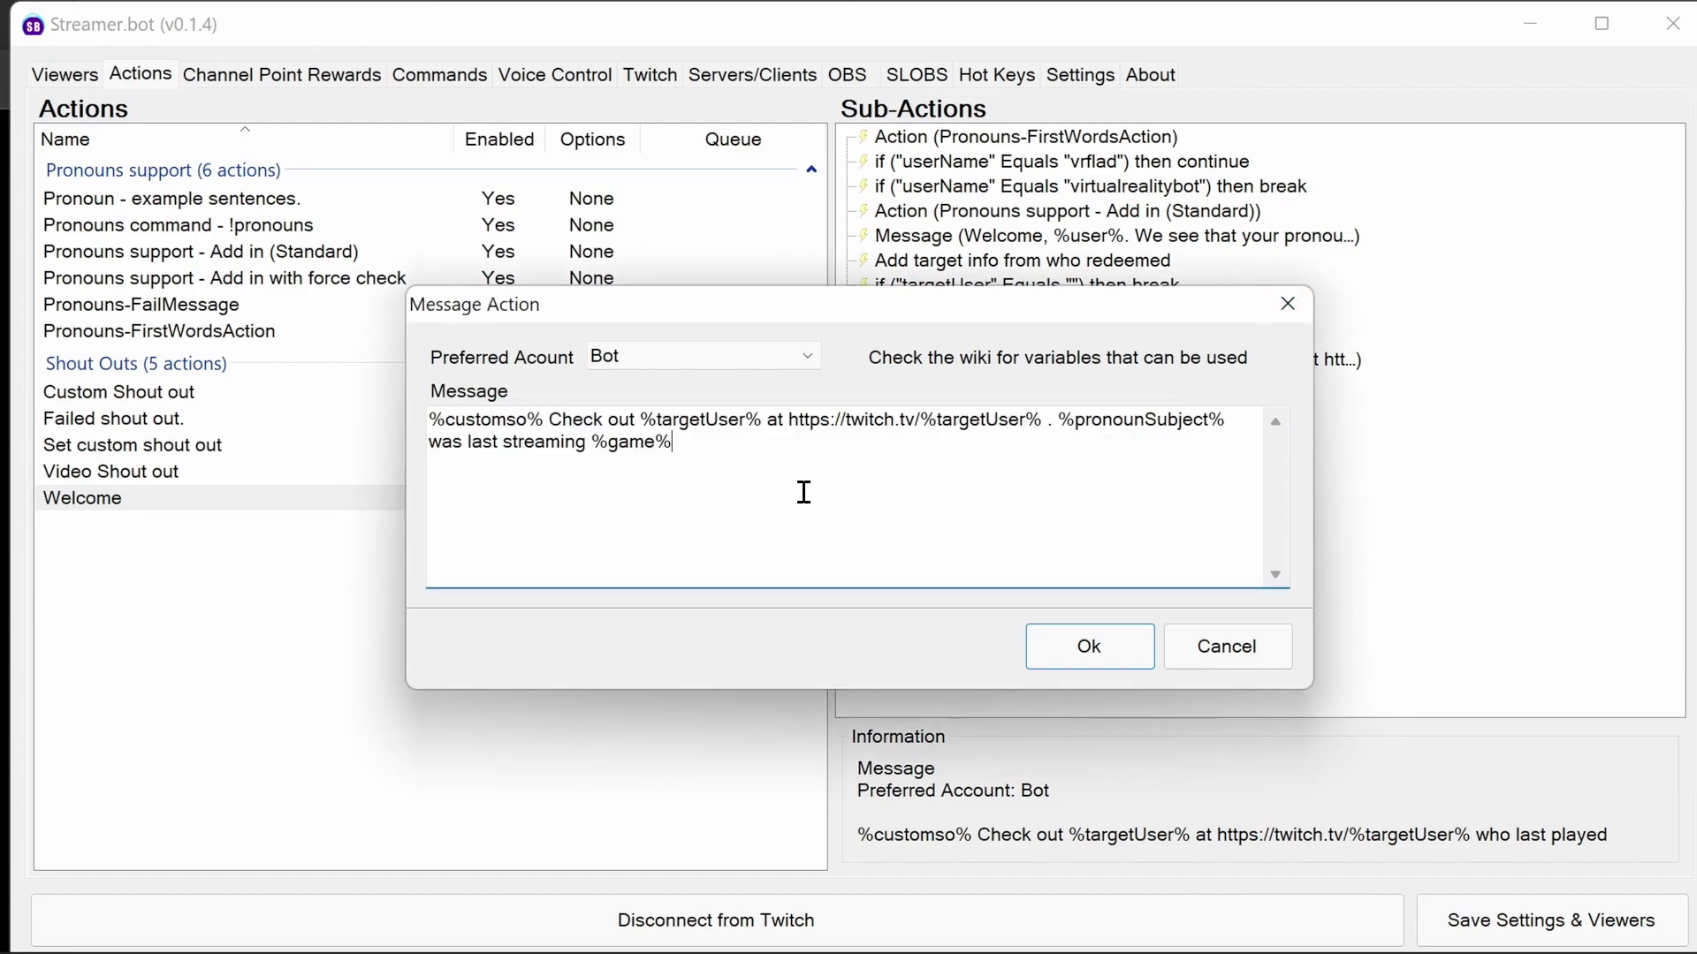
pyautogui.doubleClick(488, 421)
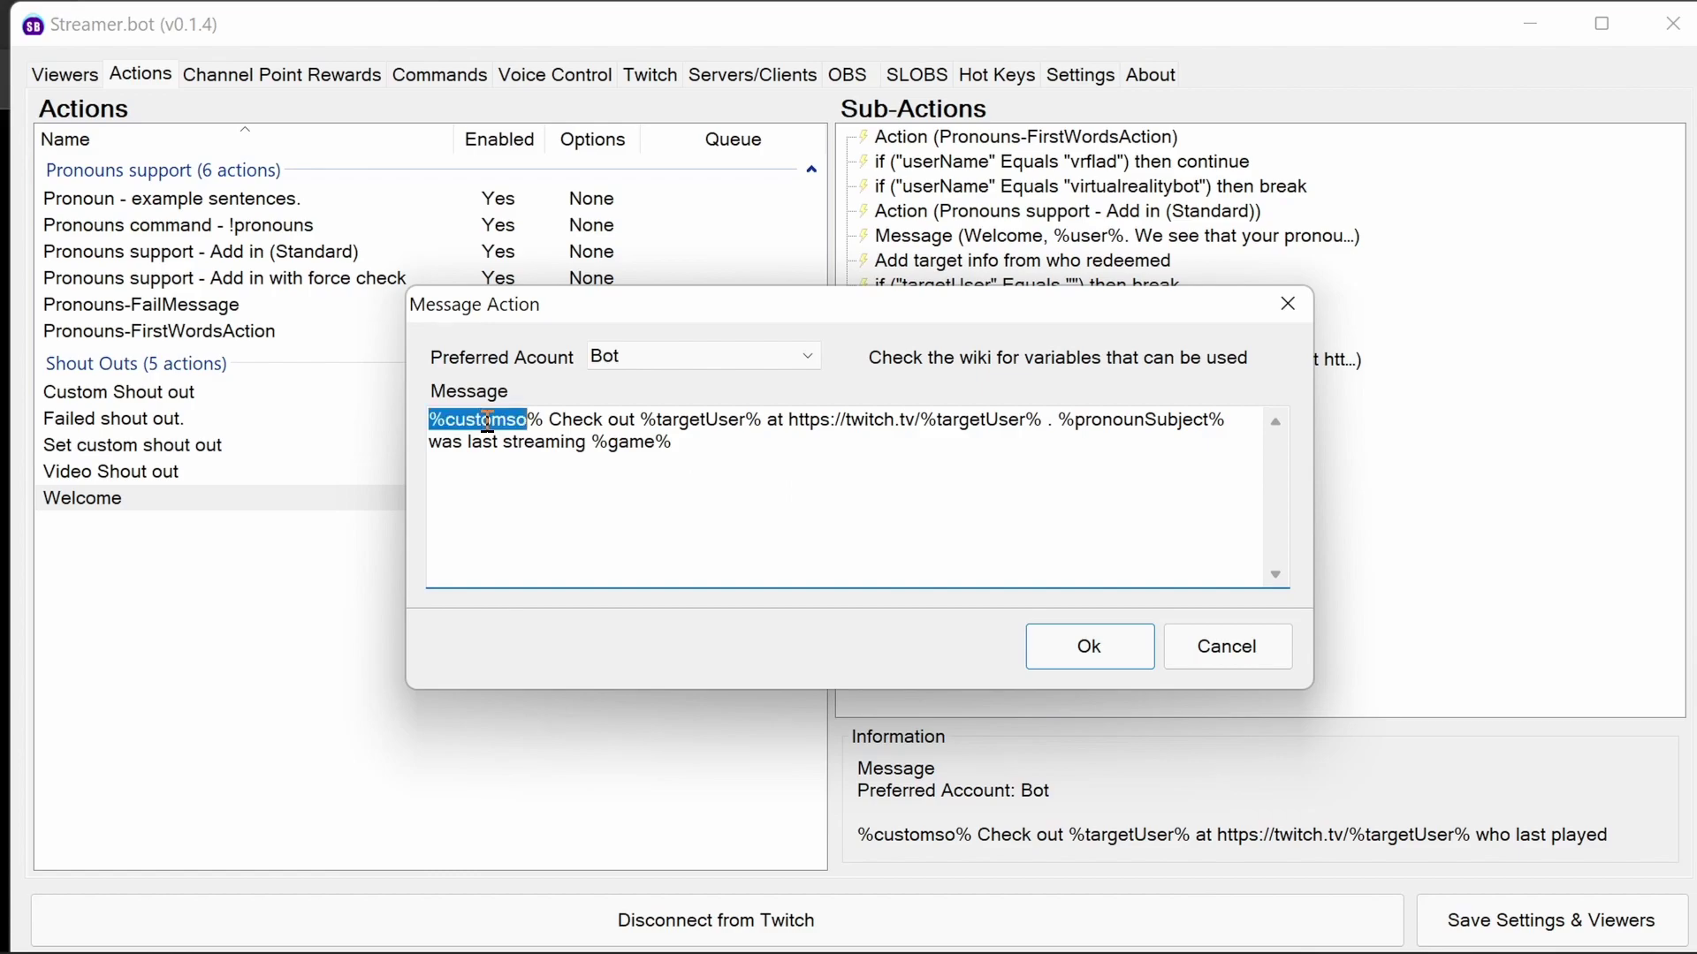
pyautogui.click(694, 474)
pyautogui.click(1225, 419)
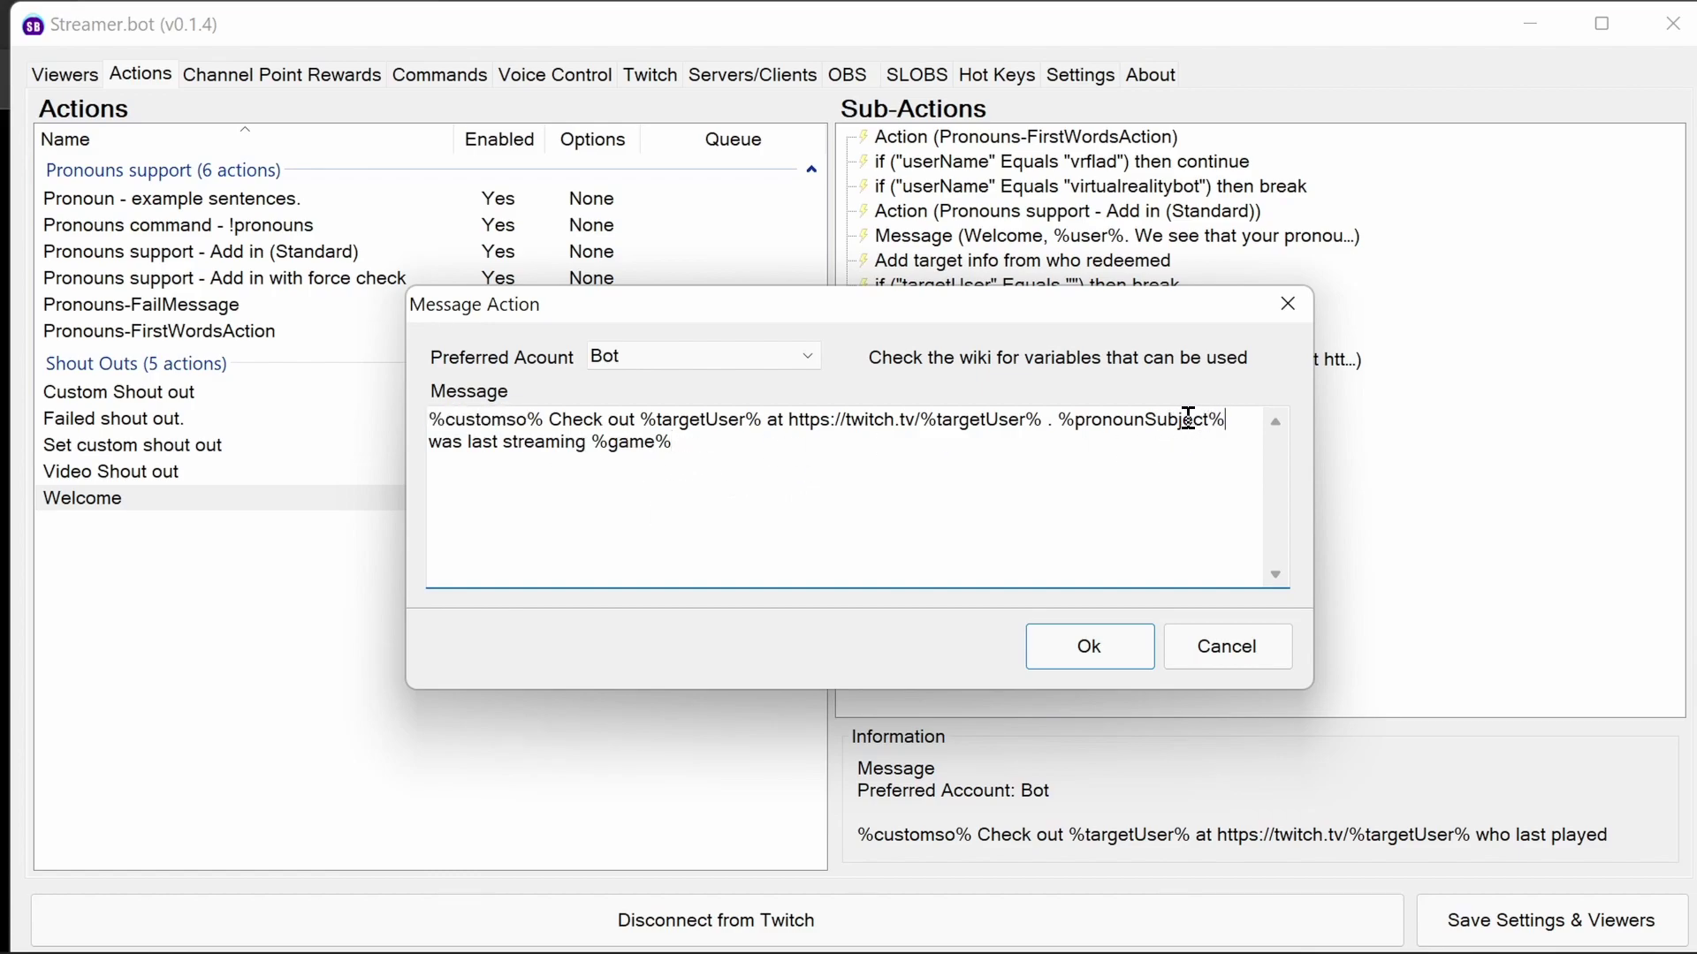
pyautogui.doubleClick(1189, 419)
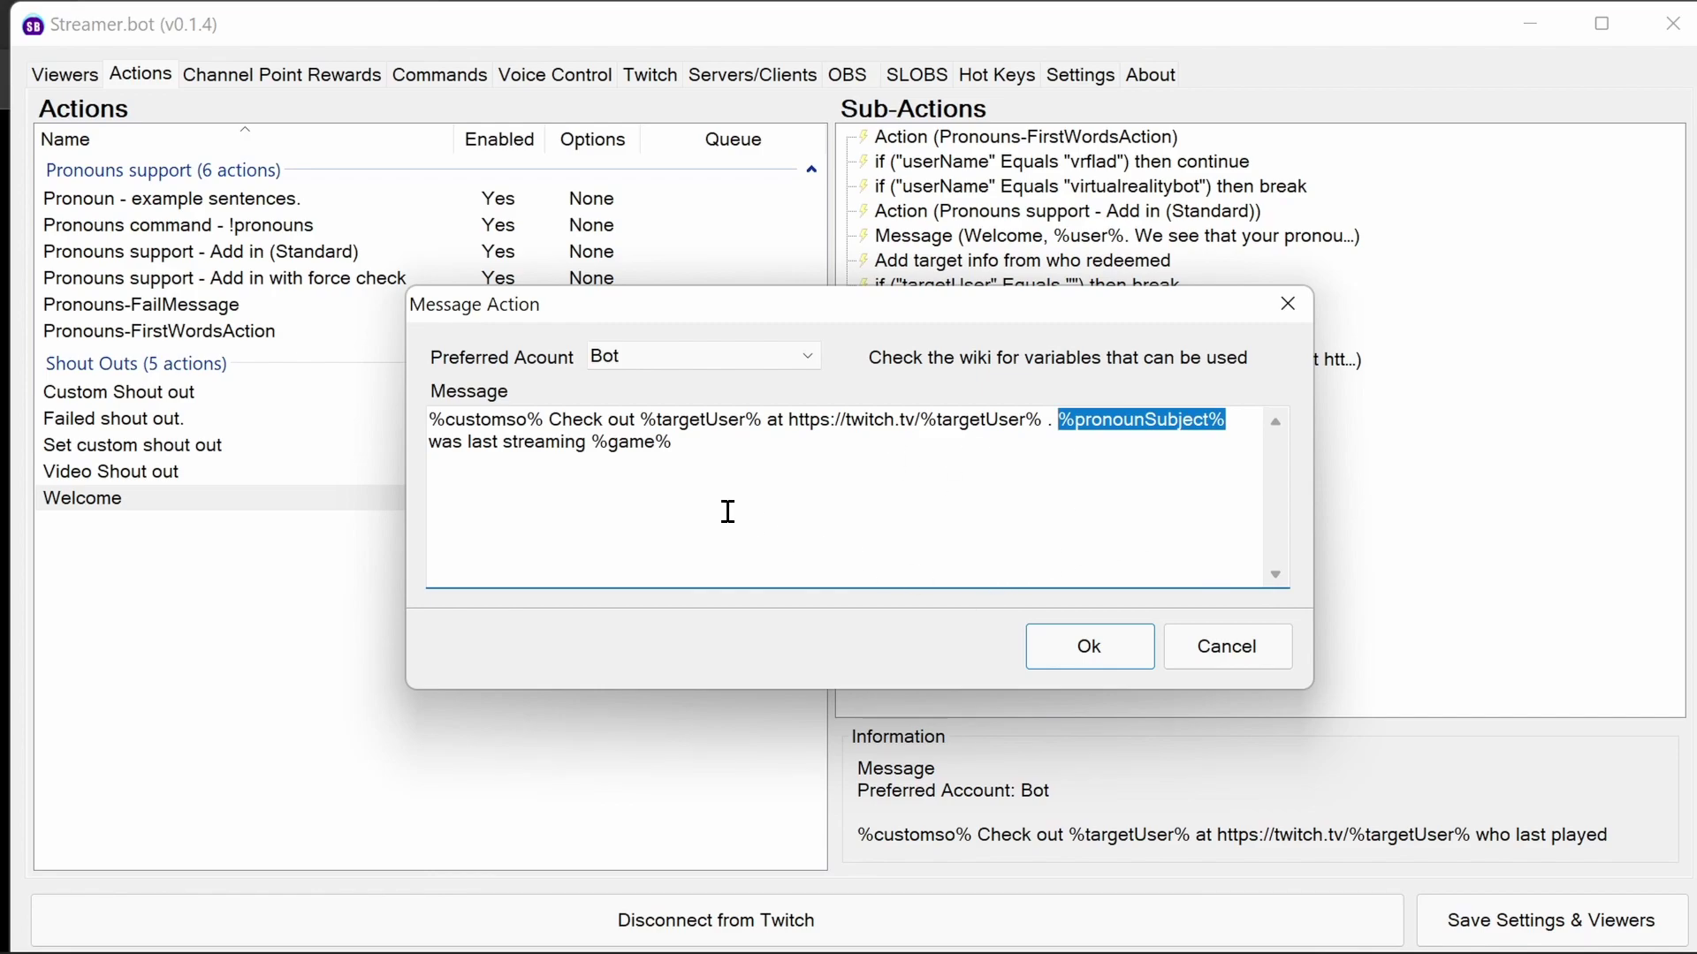
# Insert %pronoun% after the first %targetUser% in the shout-out message, copy the full message text, and save it.
pyautogui.click(769, 415)
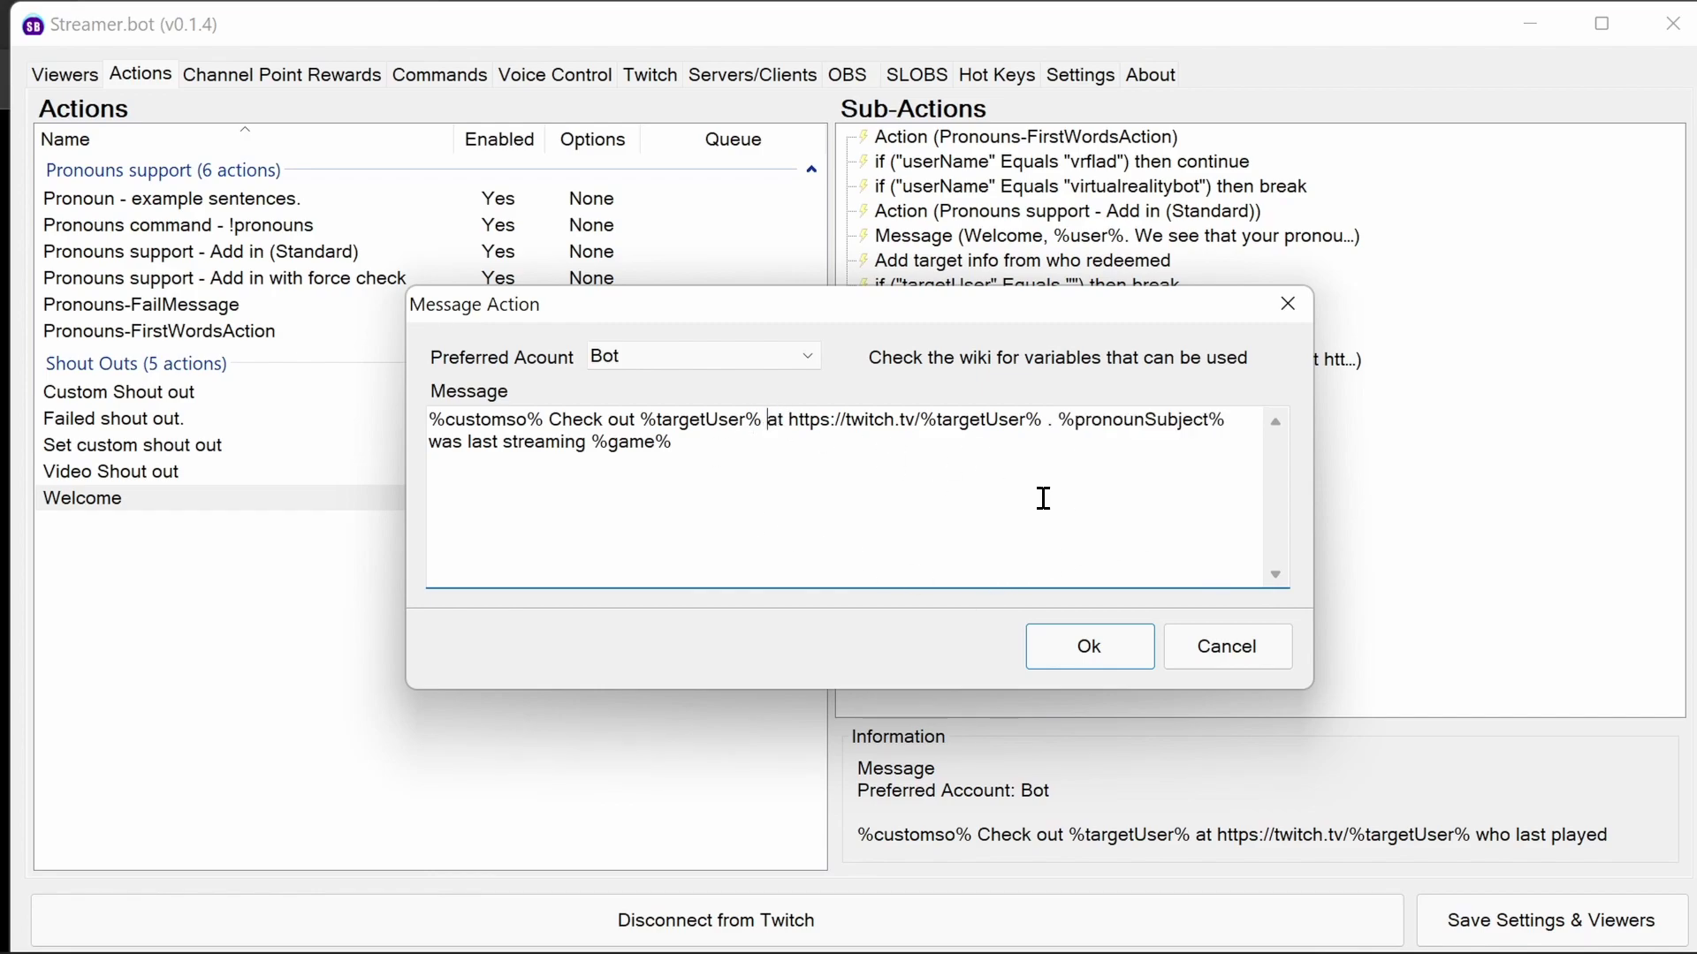
pyautogui.write('%pronoun')
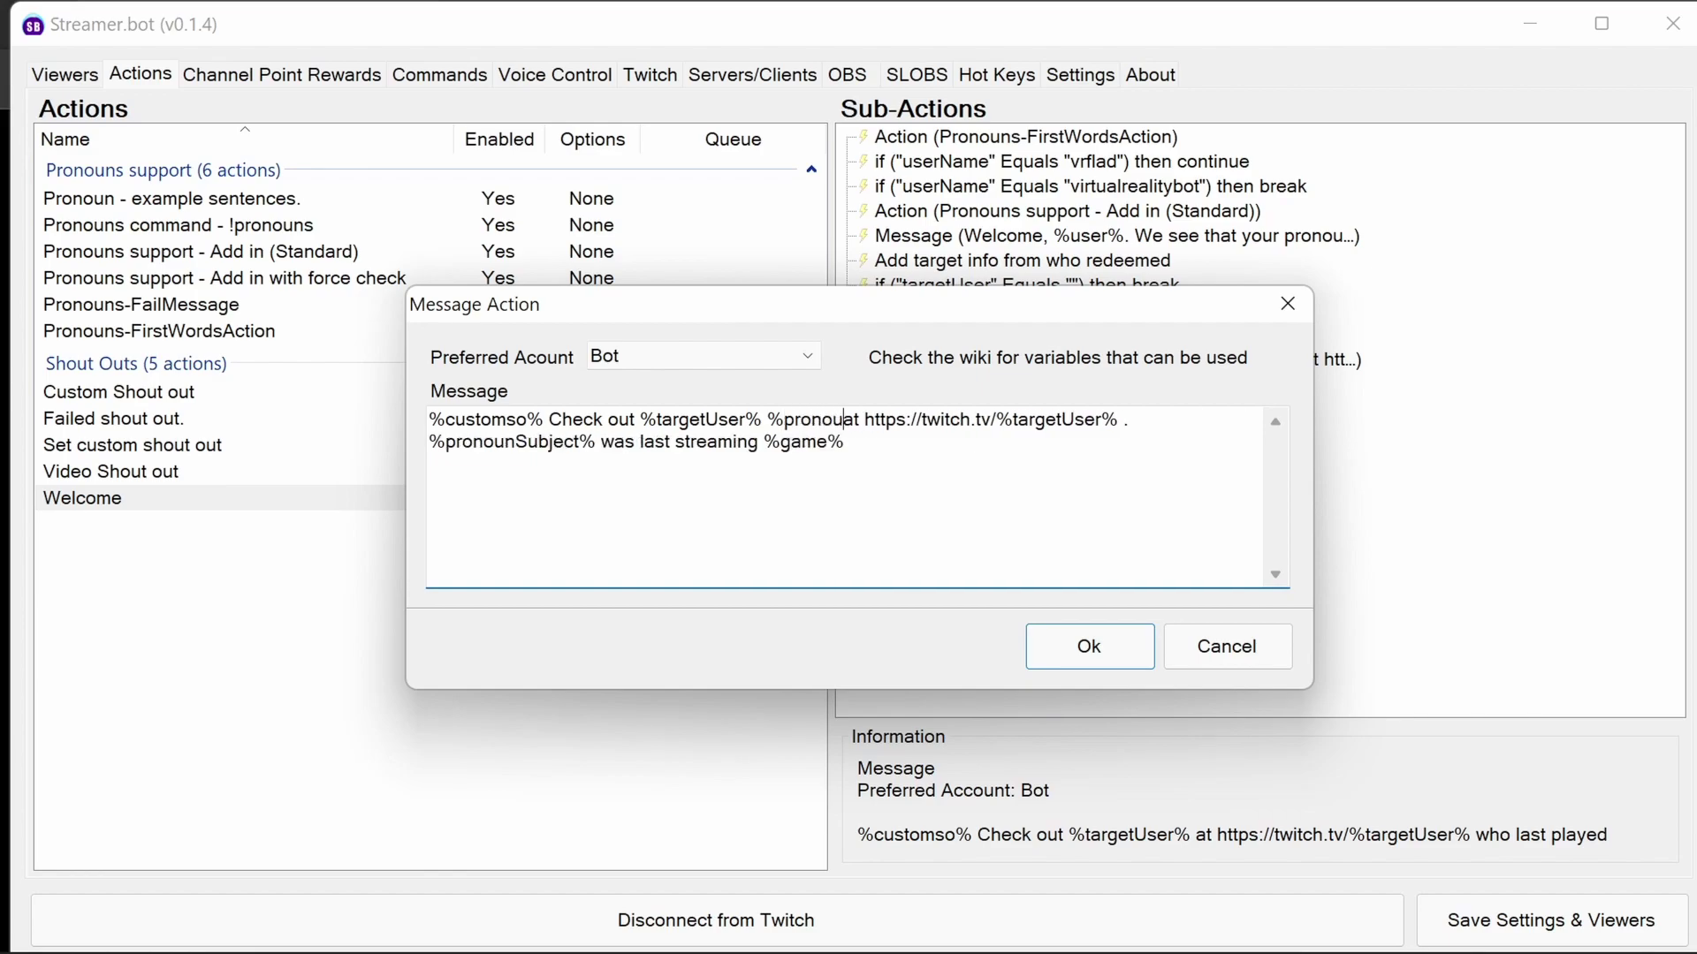
pyautogui.write('%')
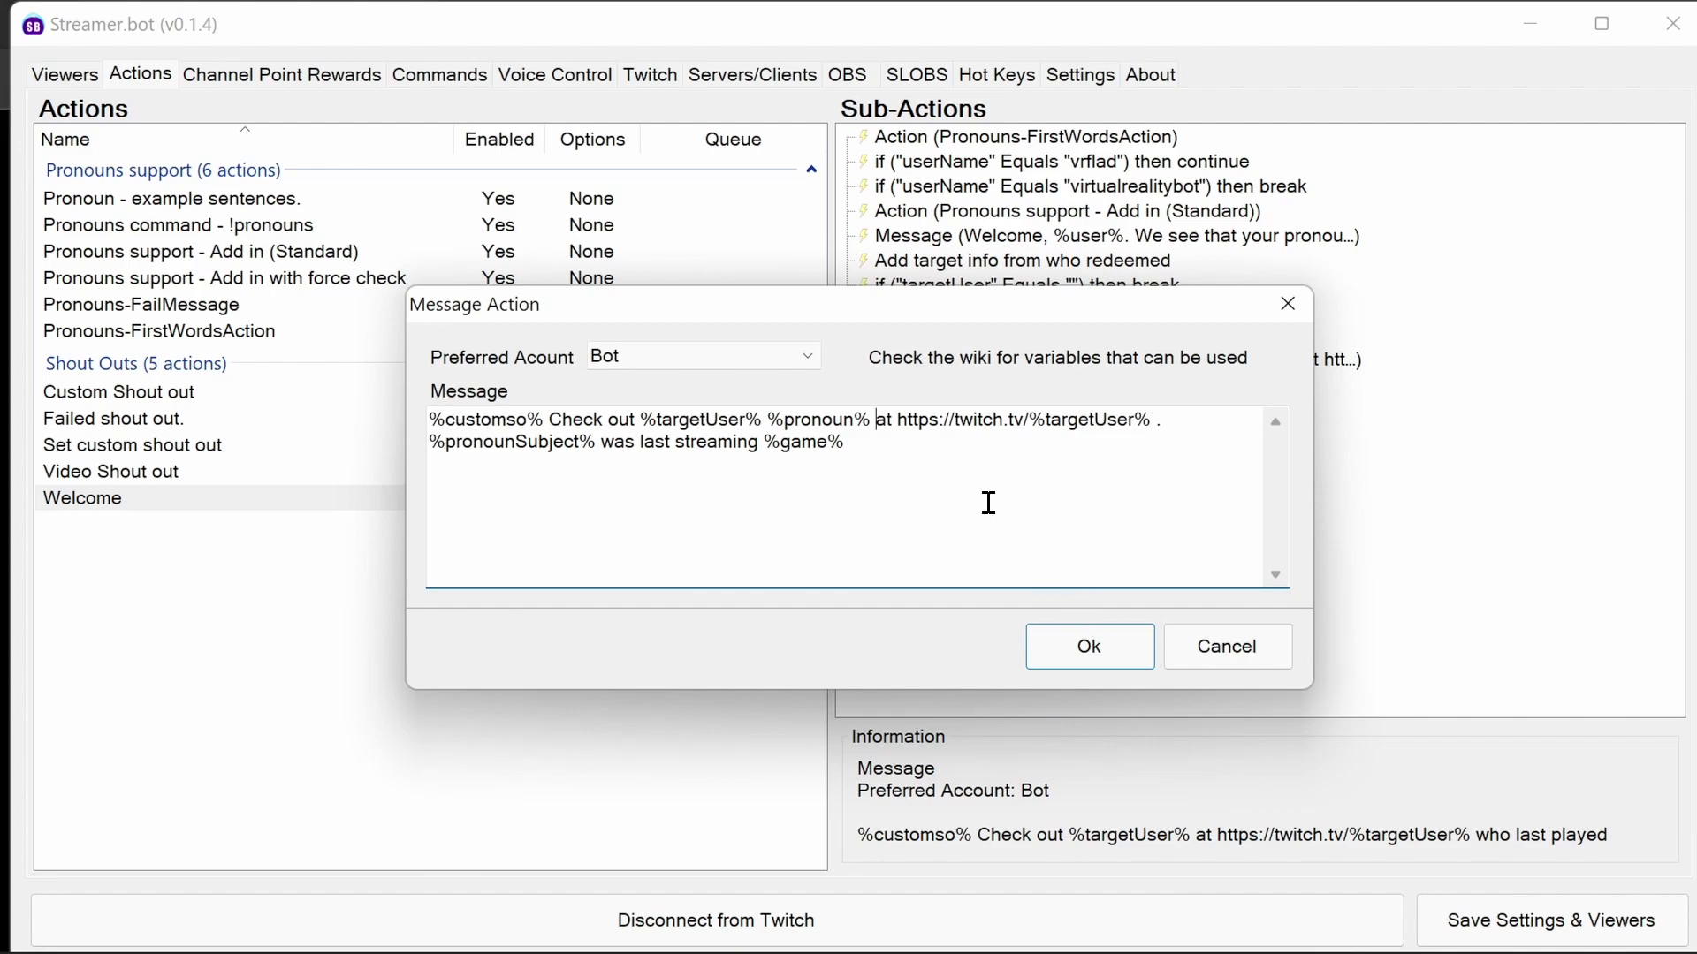
pyautogui.moveTo(846, 442); pyautogui.dragTo(382, 390)
pyautogui.hotkey('ctrl', 'c')
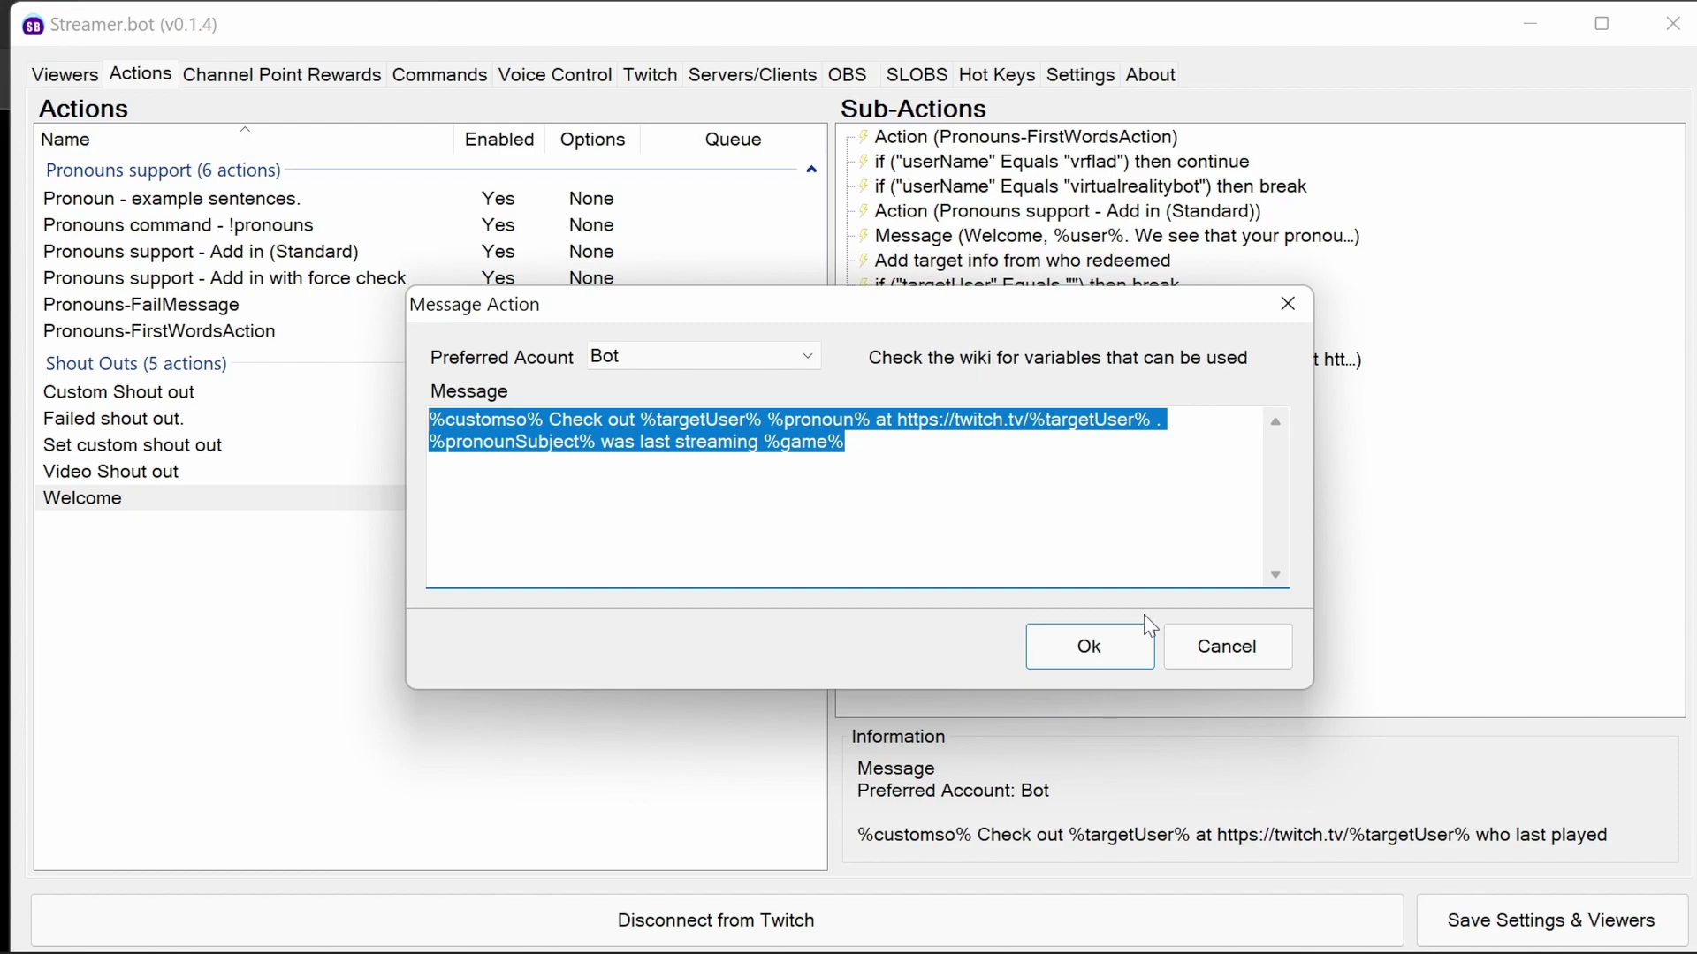
pyautogui.click(1114, 658)
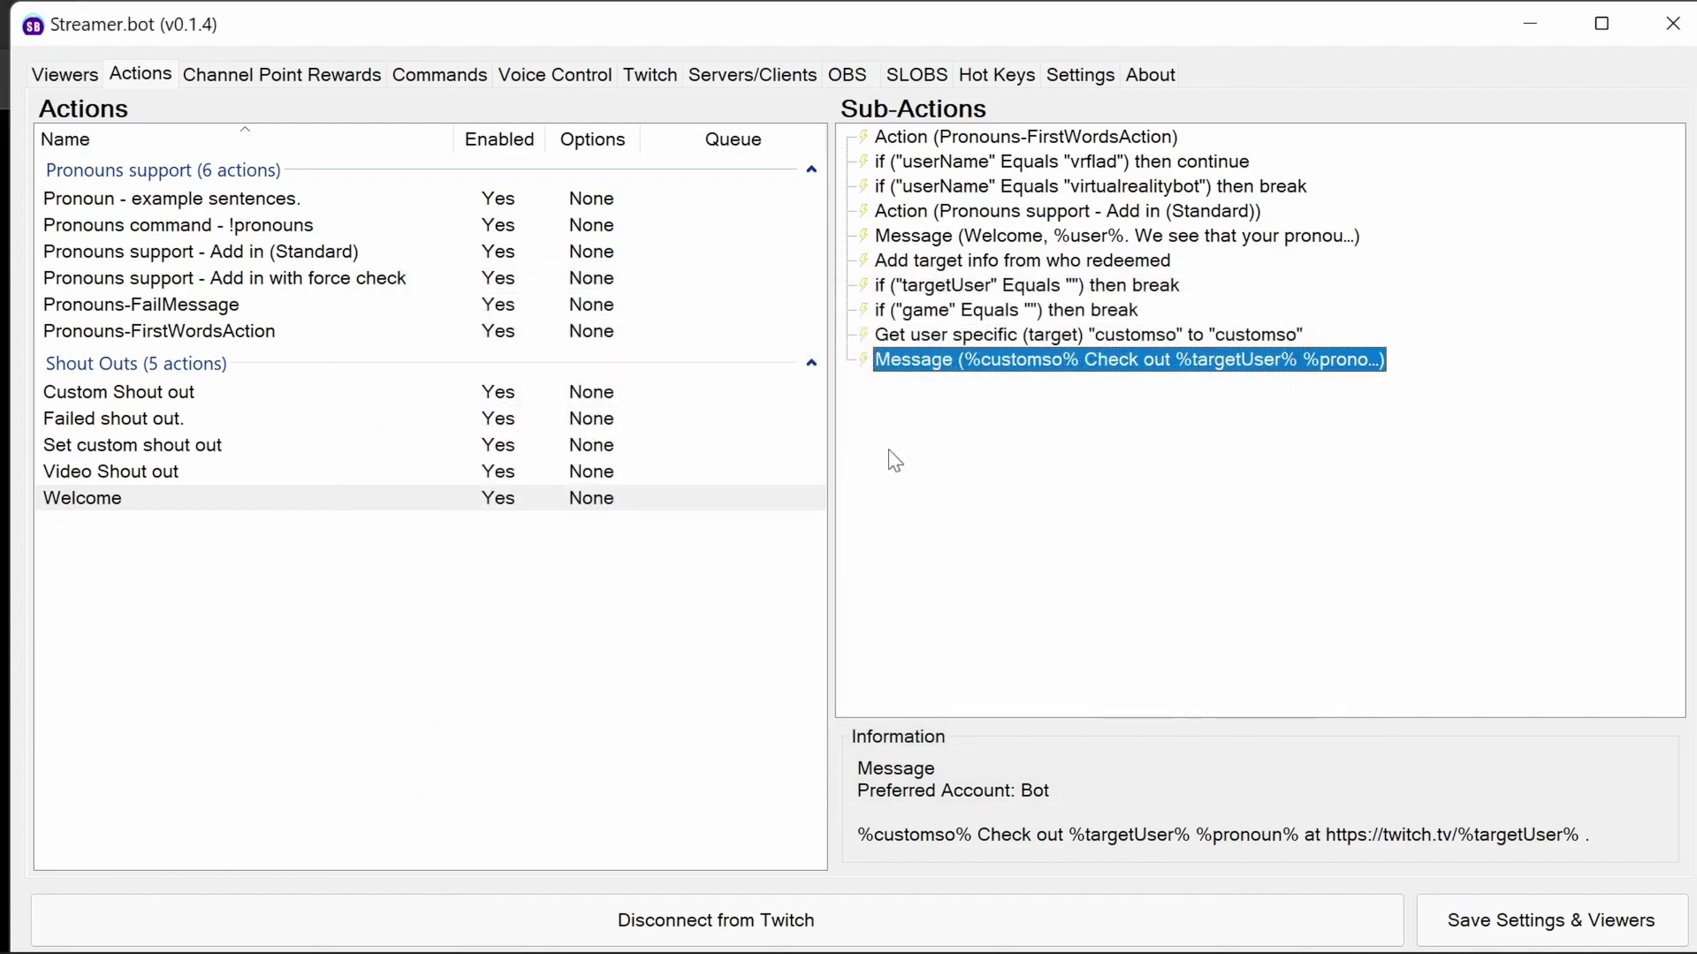
# Replace the Custom Shout out action's message with the copied pronoun shout-out text and save it.
pyautogui.click(144, 498)
pyautogui.click(204, 394)
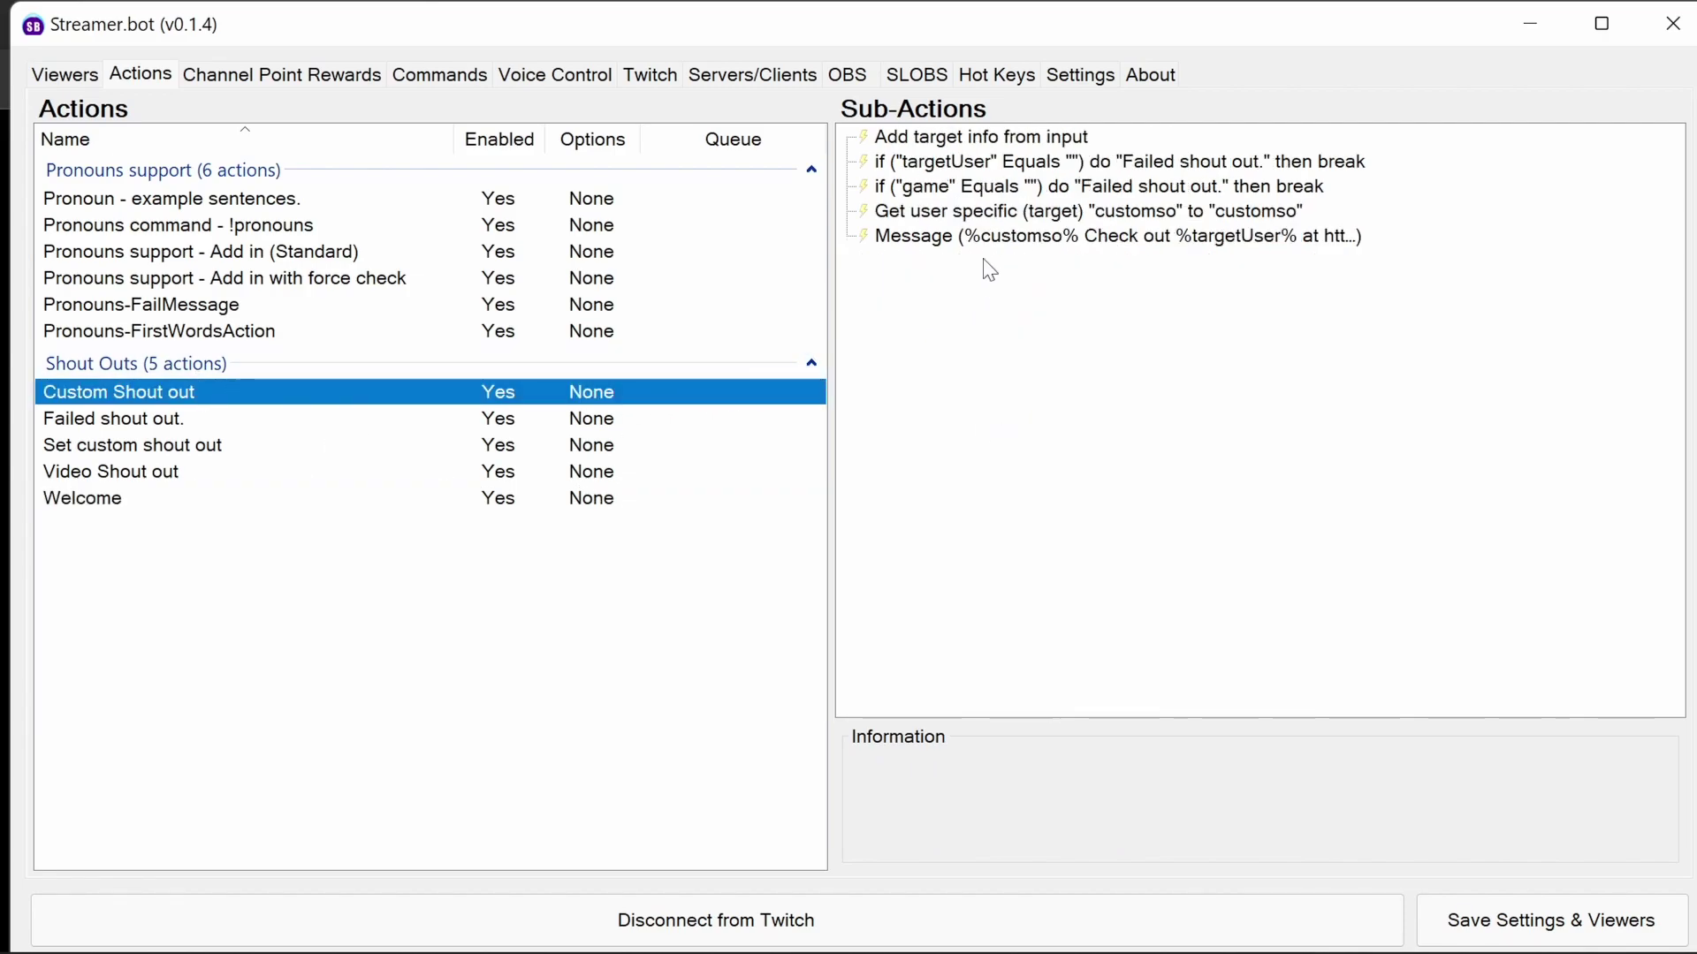
pyautogui.doubleClick(985, 235)
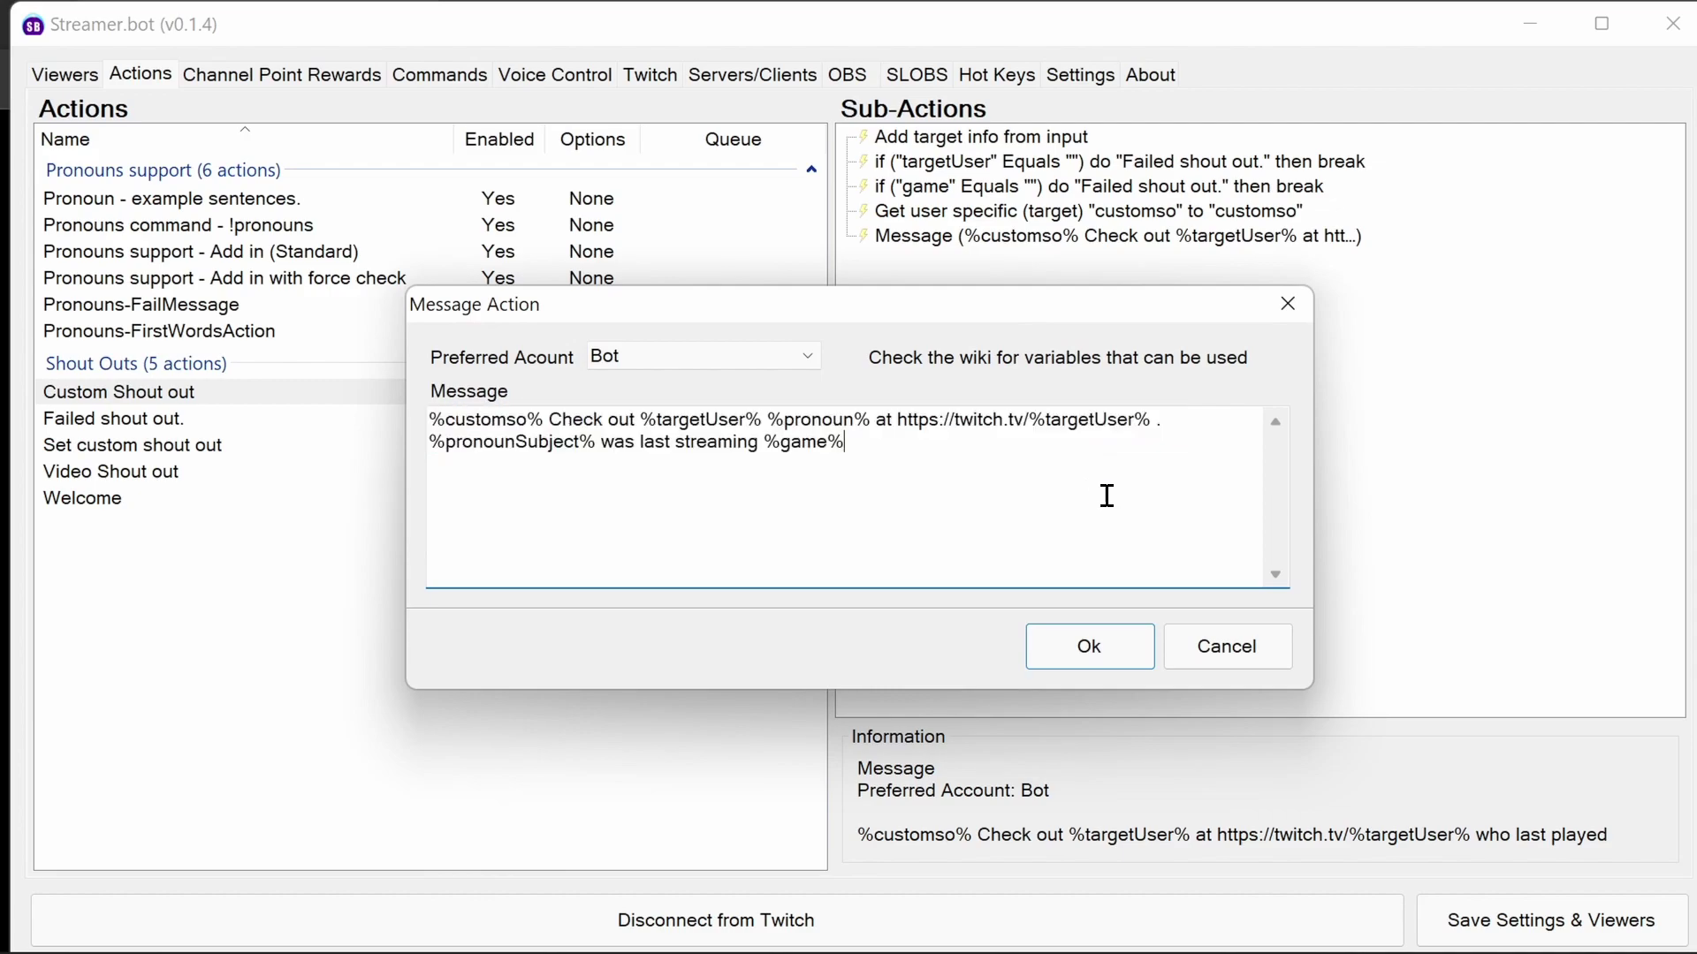
pyautogui.hotkey('ctrl', 'v')
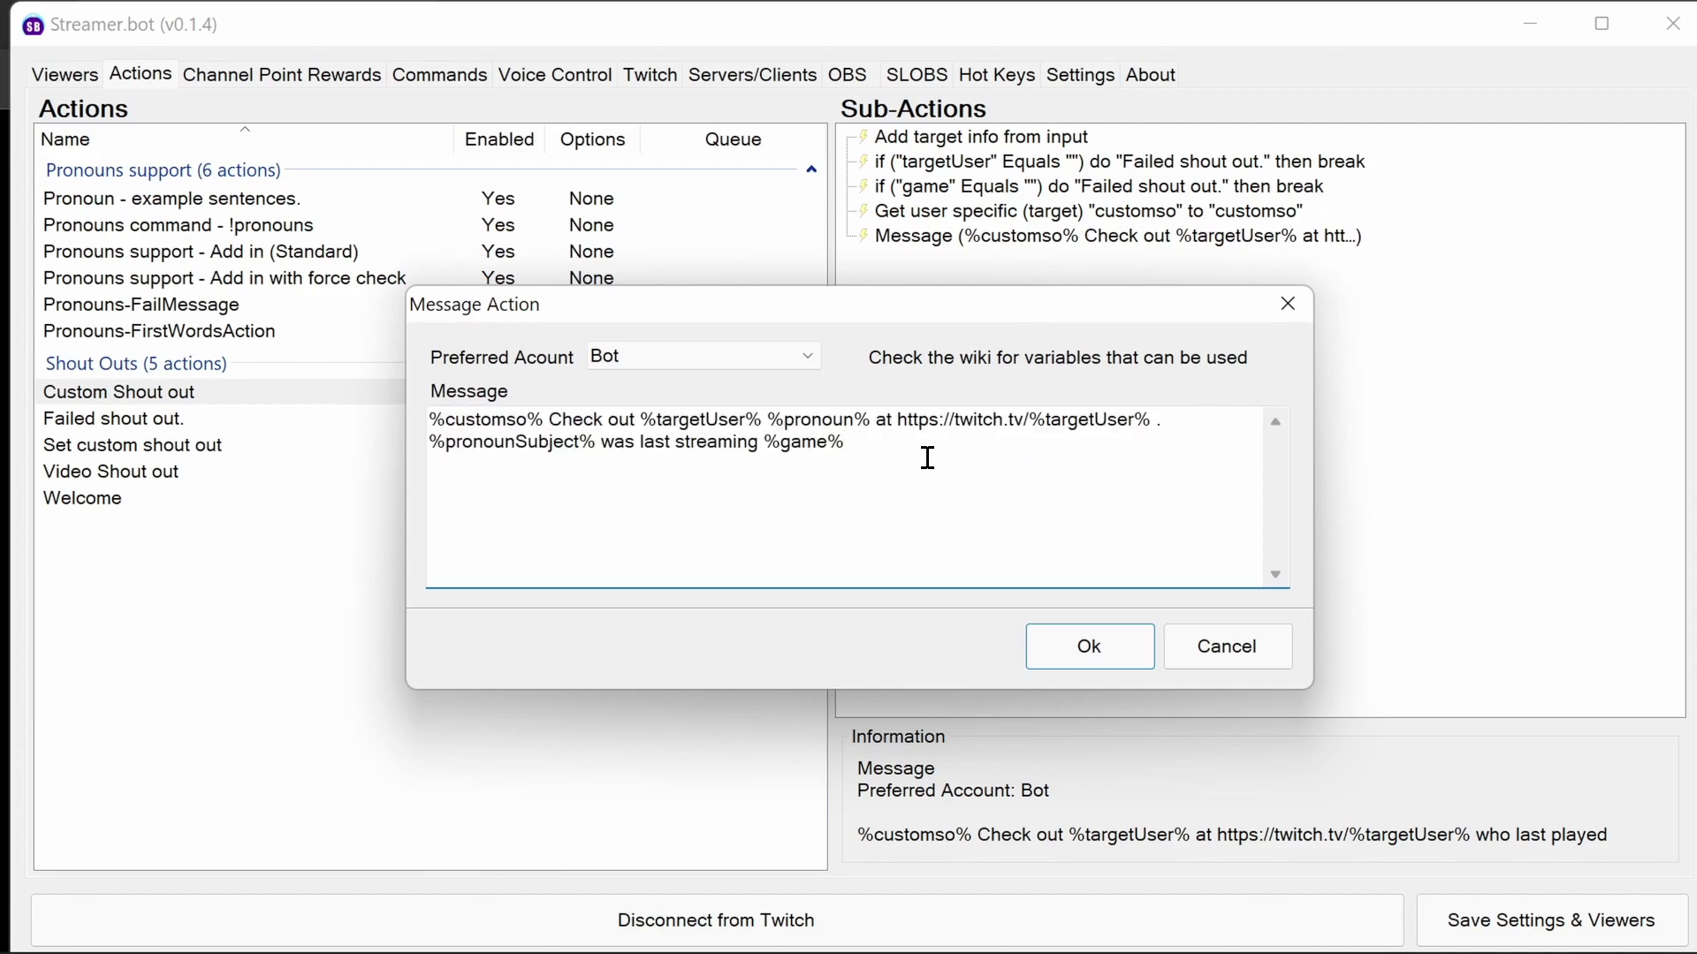
pyautogui.click(1124, 656)
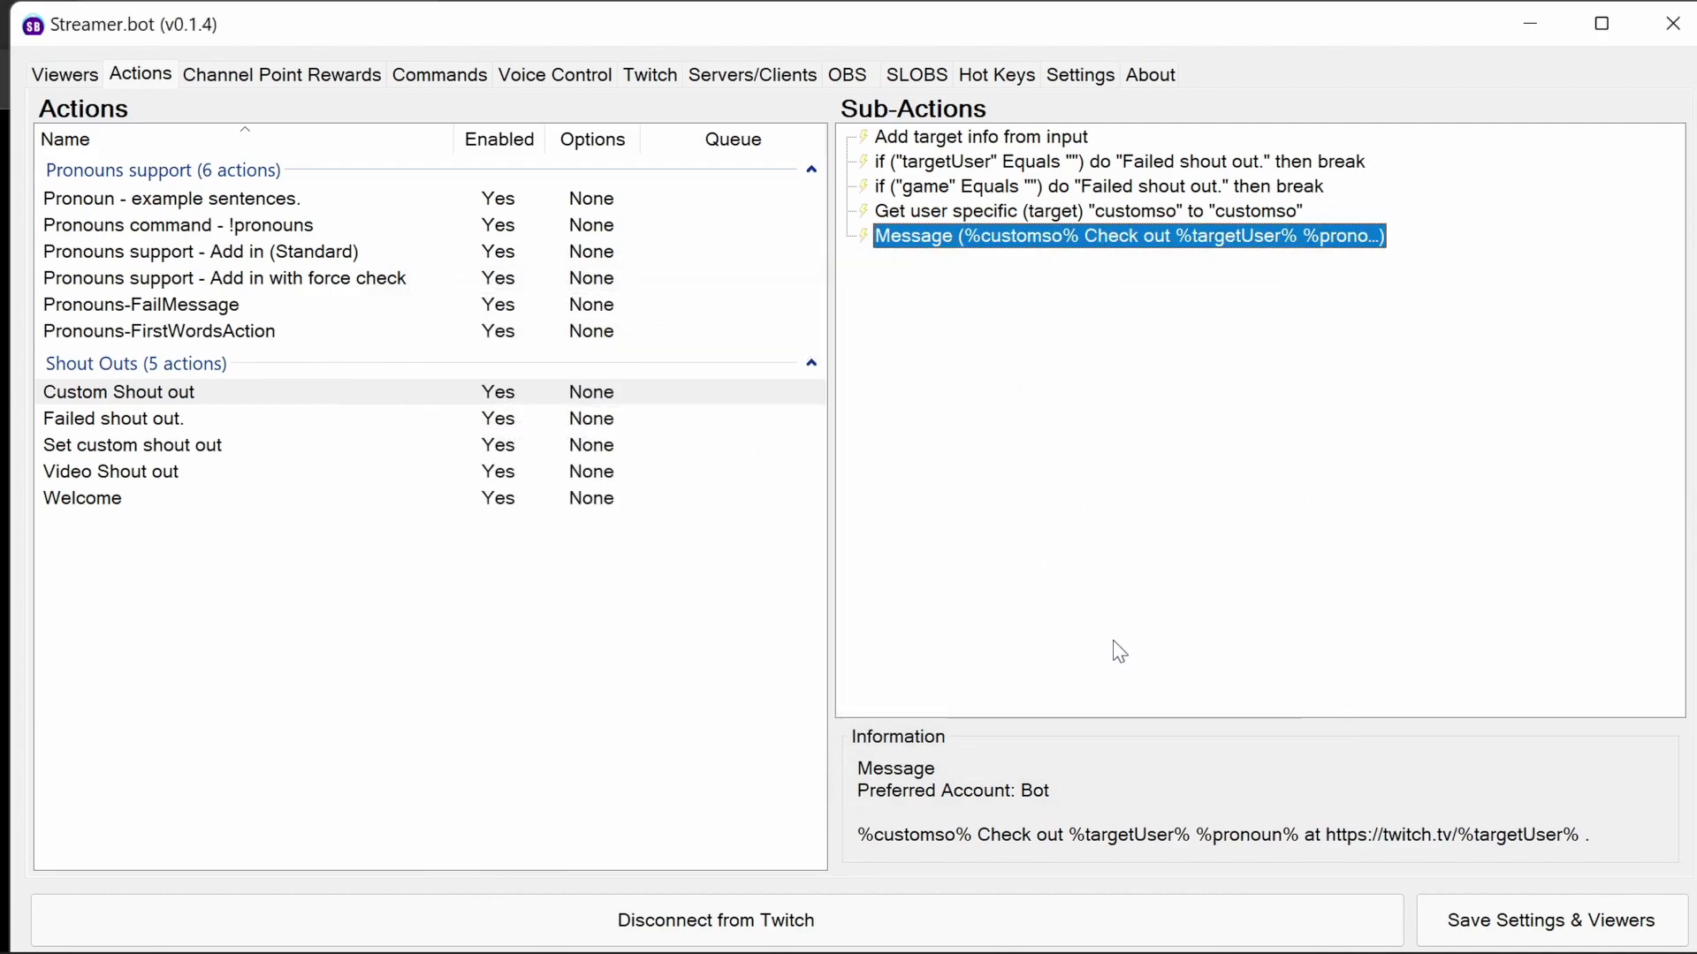
# Add the sub-action Pronouns support - Add in with force check to Custom Shout out, placing it directly above the customso user variable lookup.
pyautogui.rightClick(1017, 331)
pyautogui.moveTo(1149, 341)
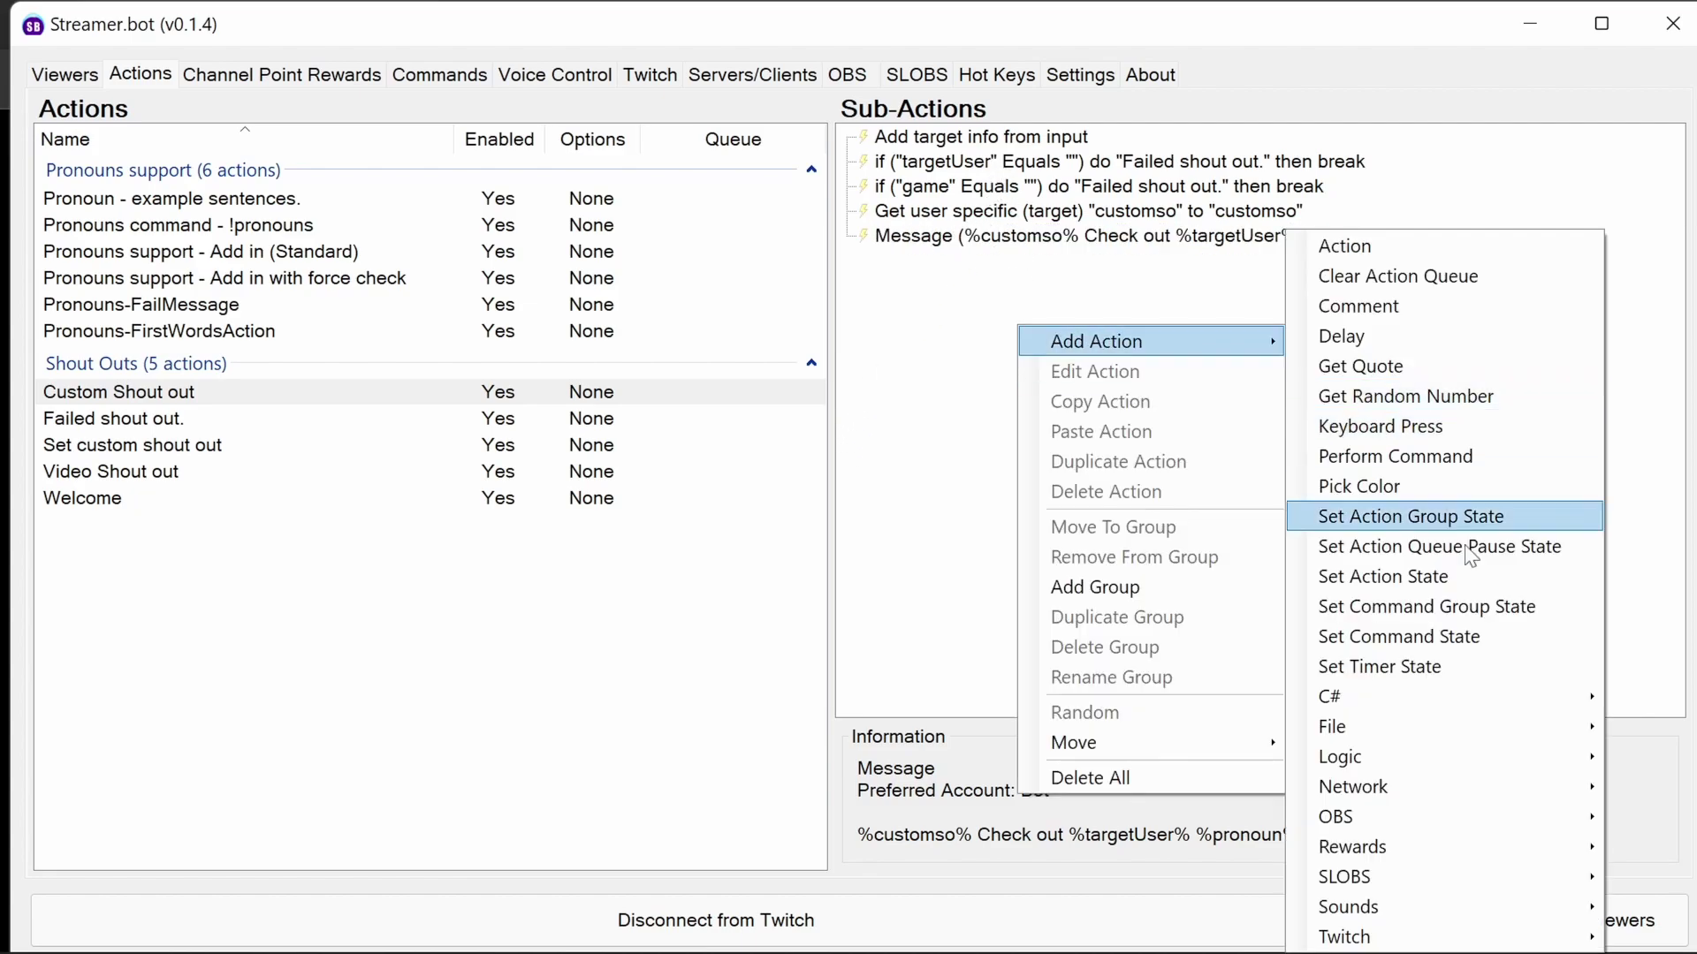
pyautogui.click(1457, 249)
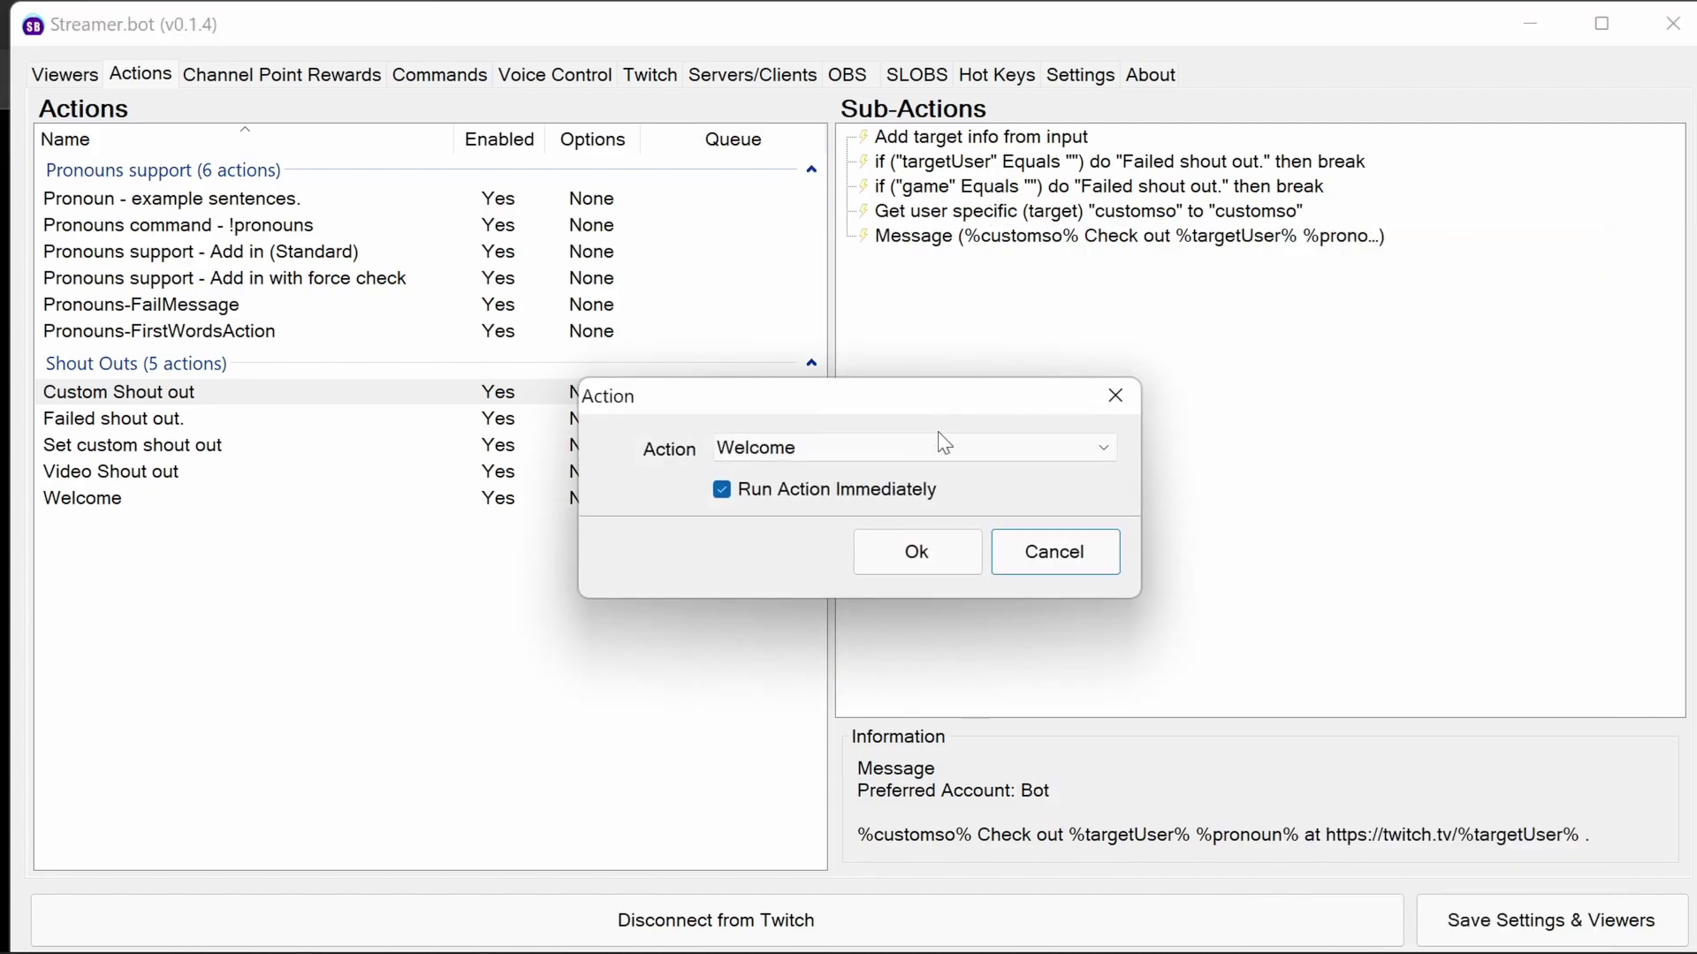
pyautogui.click(1063, 446)
pyautogui.click(964, 652)
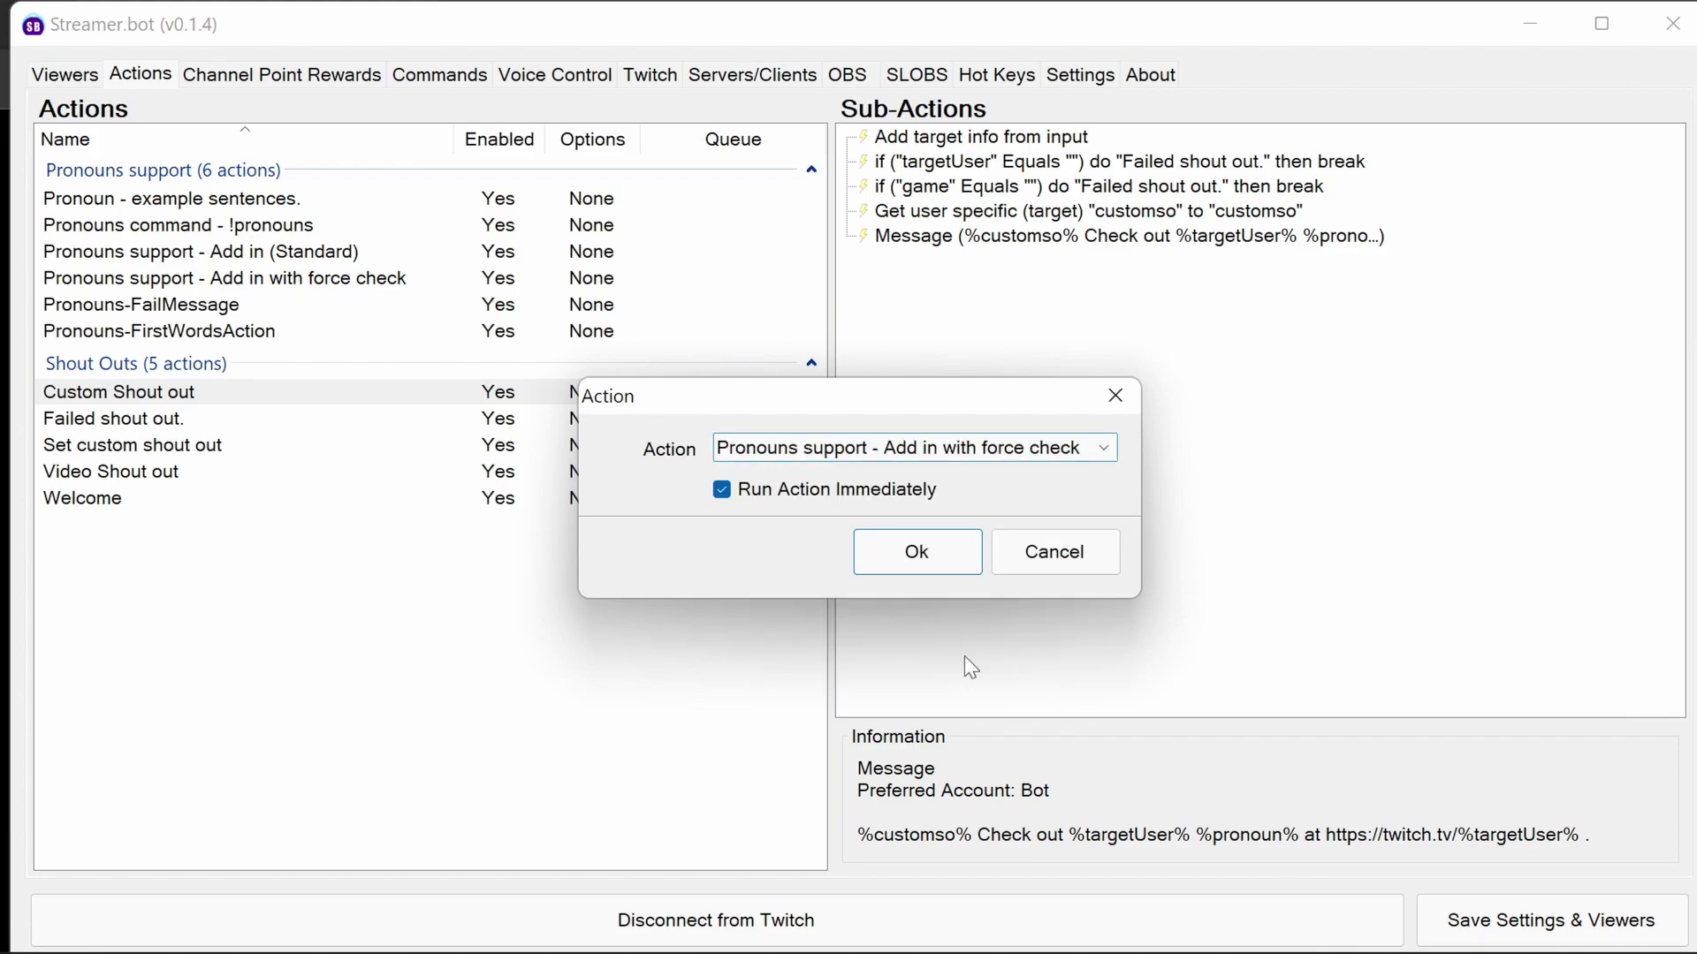
pyautogui.click(951, 544)
pyautogui.moveTo(1069, 261); pyautogui.dragTo(1228, 159)
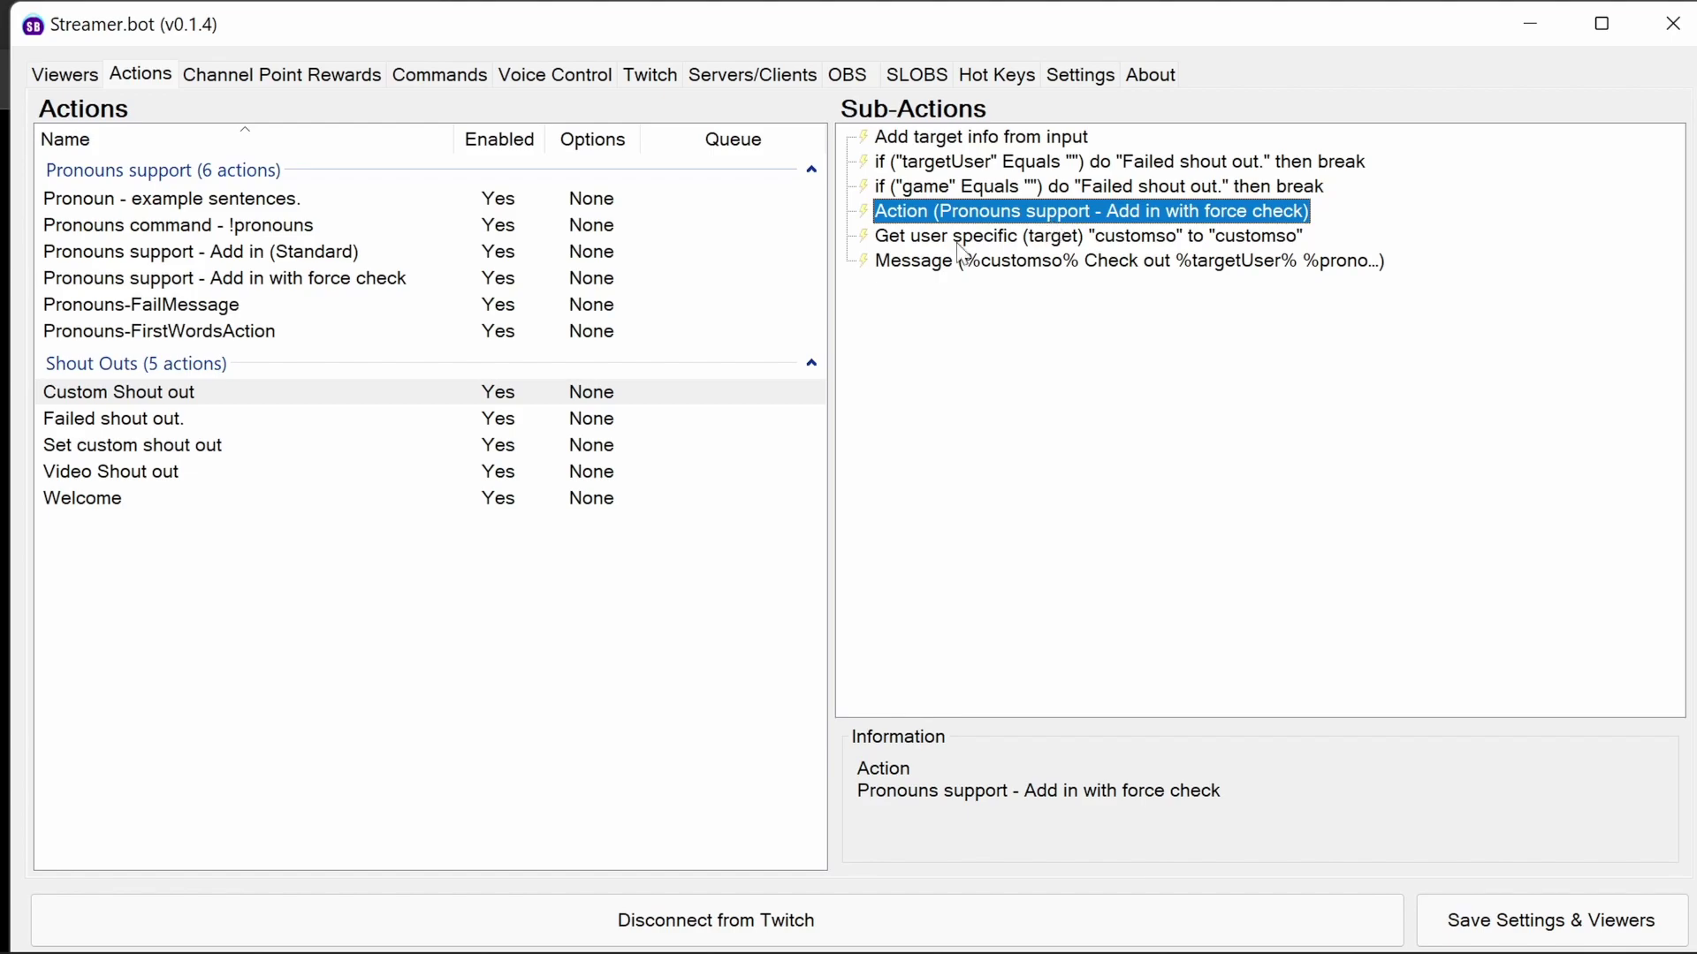
# Replace the Video Shout out action's message with the copied pronoun shout-out text and save it.
pyautogui.click(173, 472)
pyautogui.click(1029, 488)
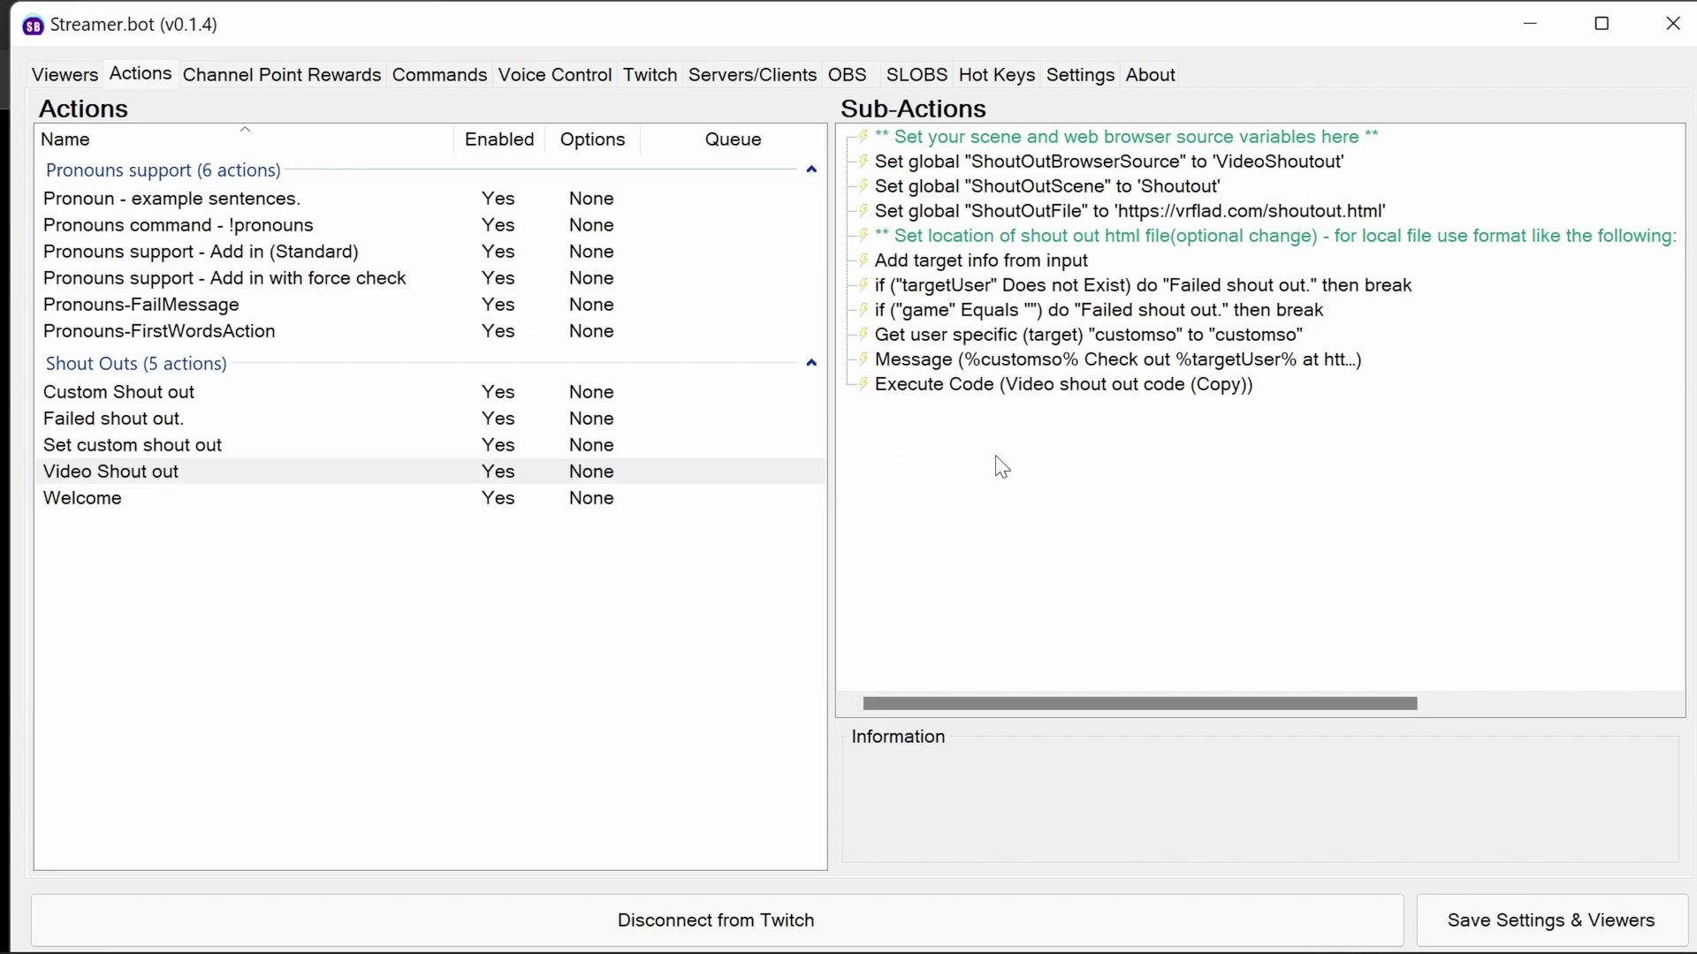
pyautogui.doubleClick(987, 360)
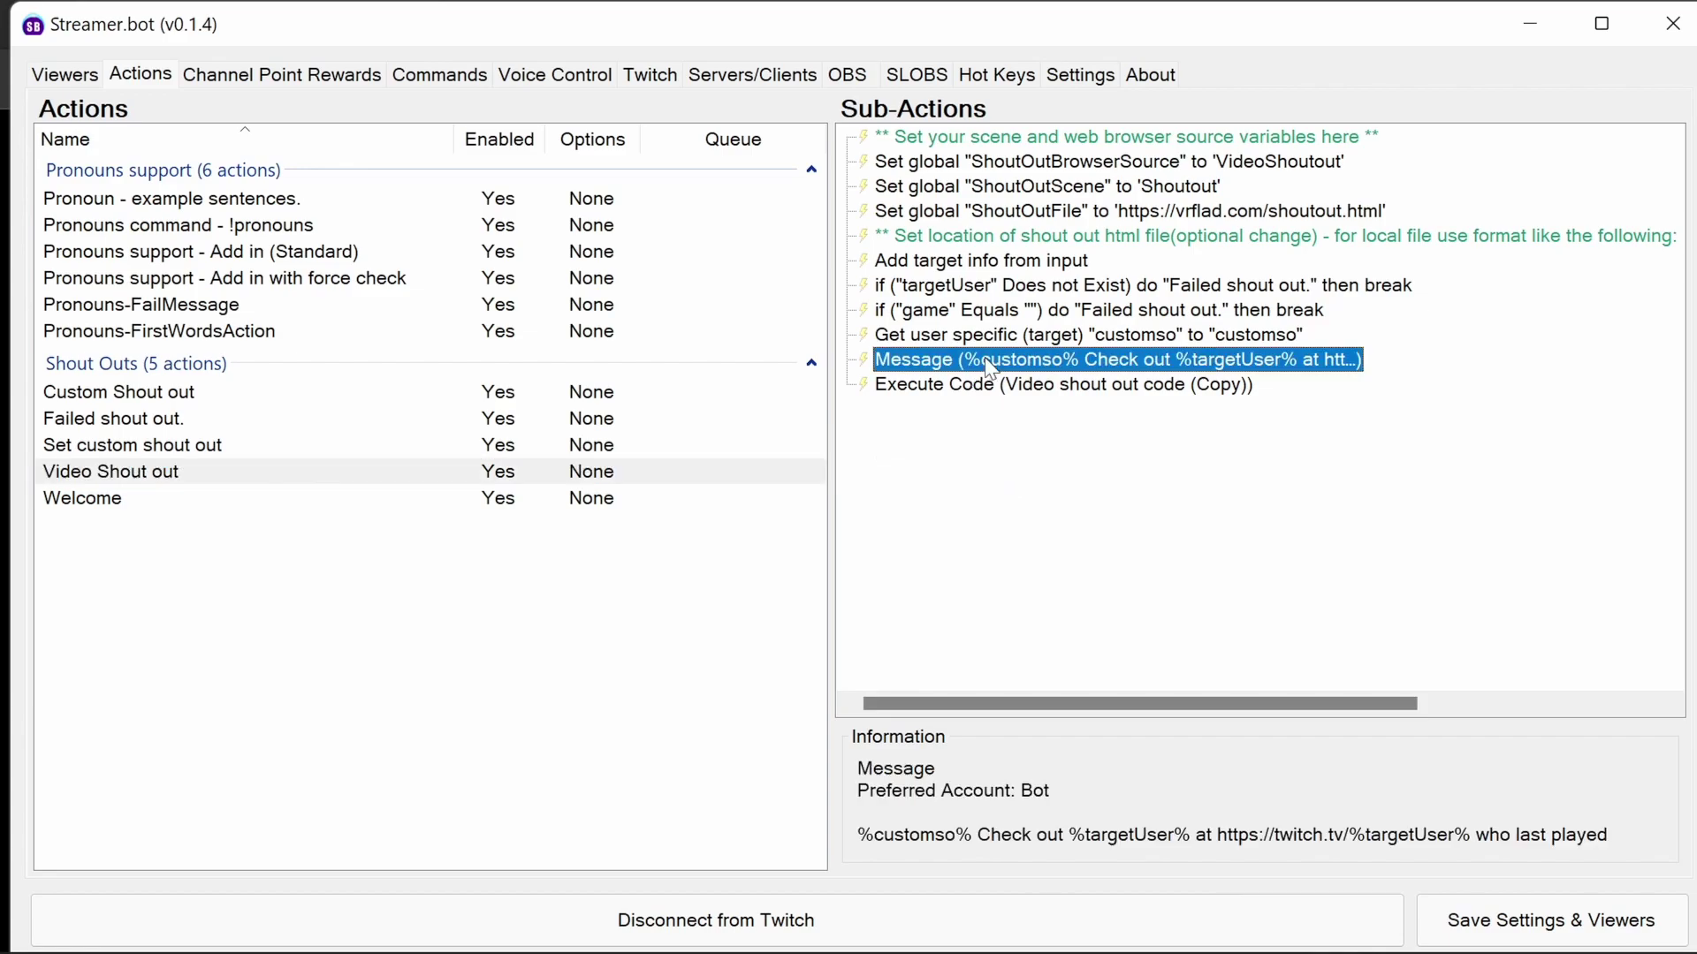
pyautogui.write('%customso% Check out %targetUser% %pronoun% at https://twitch.tv/%targetUser% . %pronounSubject% was last streaming %game%')
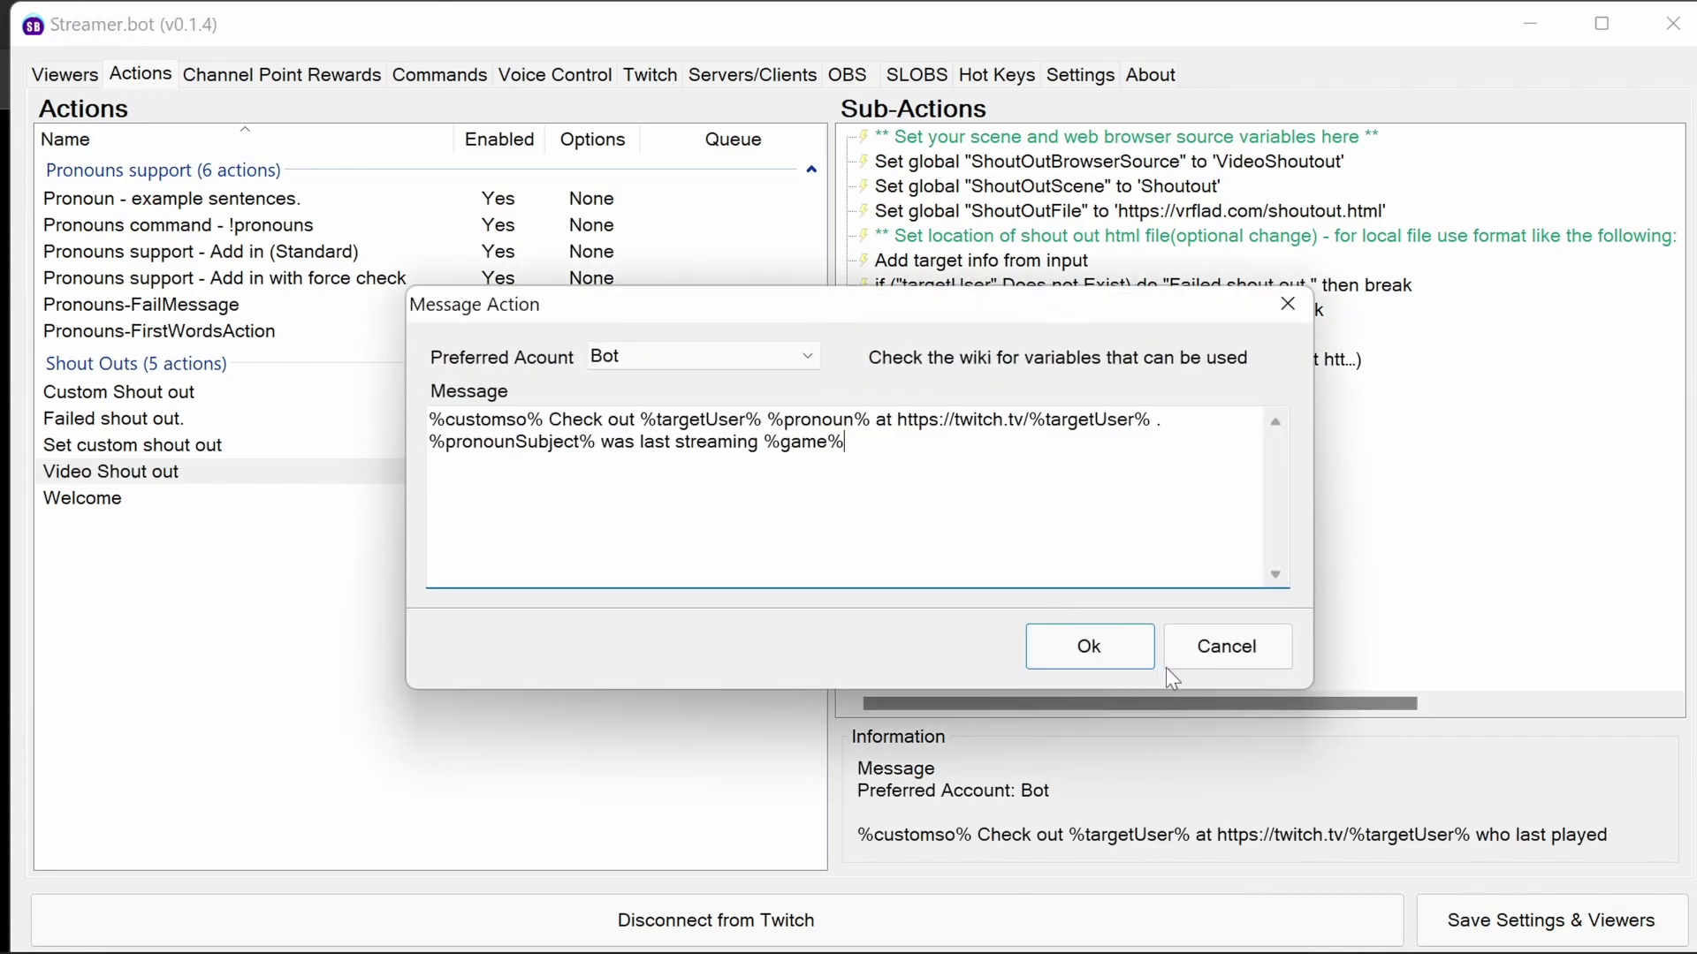
pyautogui.click(1080, 658)
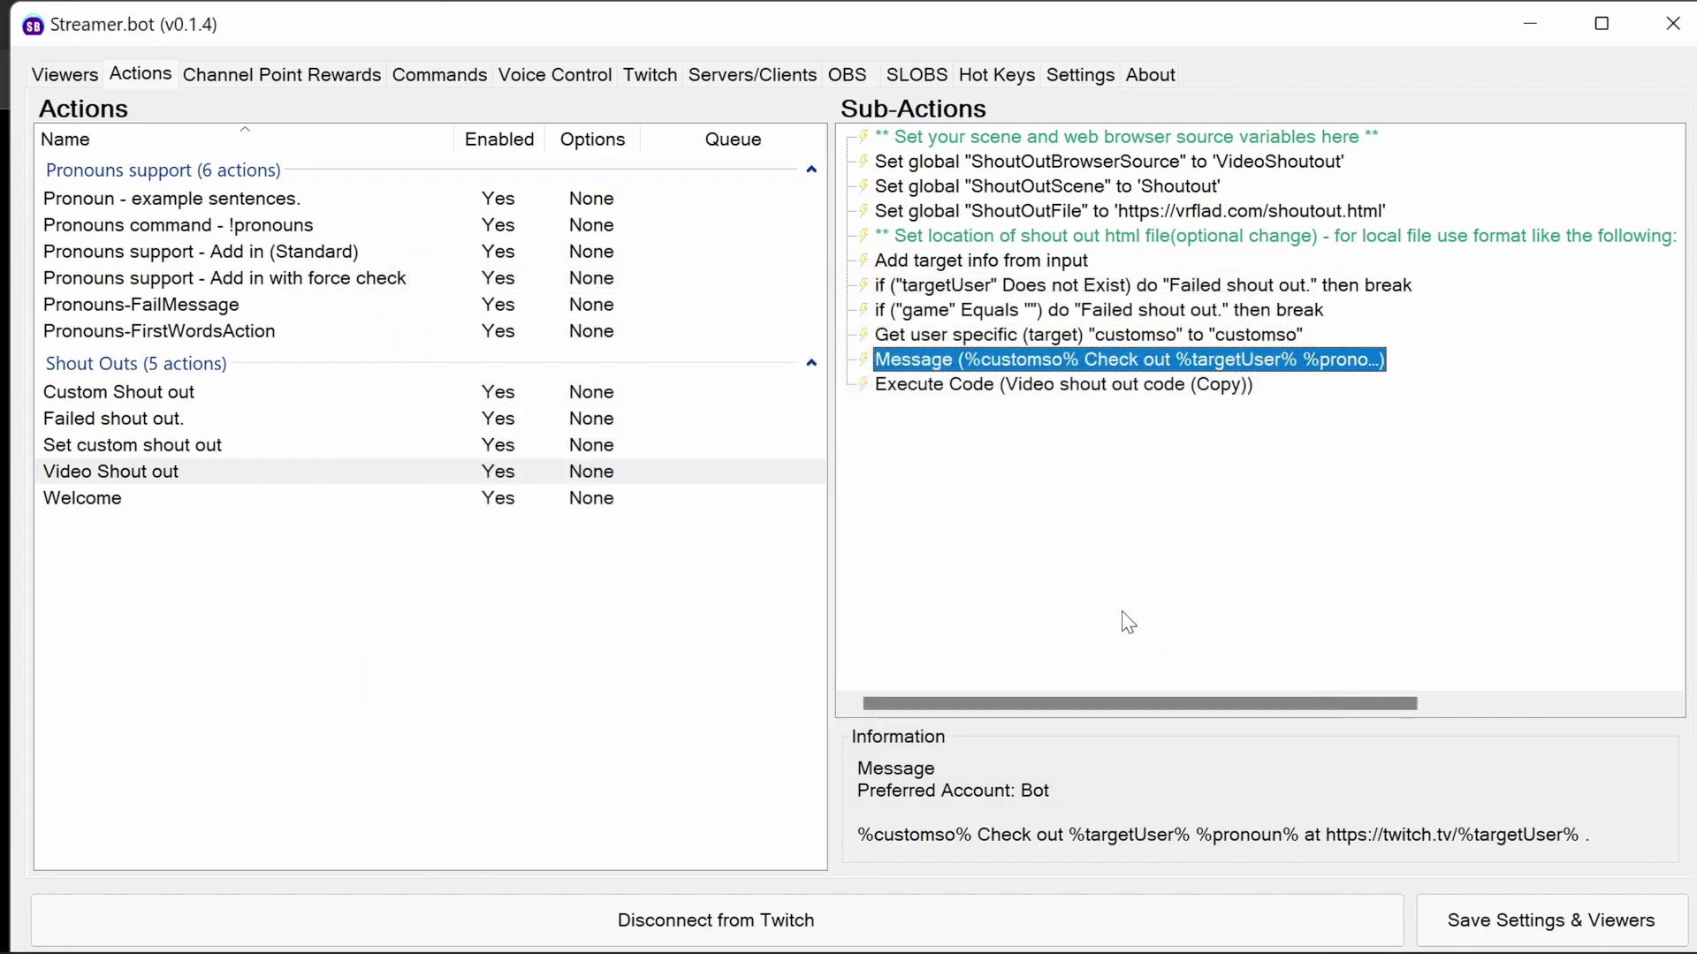
# Add the sub-action Pronouns support - Add in with force check to Video Shout out, placing it directly above the customso user variable lookup.
pyautogui.rightClick(1125, 613)
pyautogui.moveTo(1195, 502)
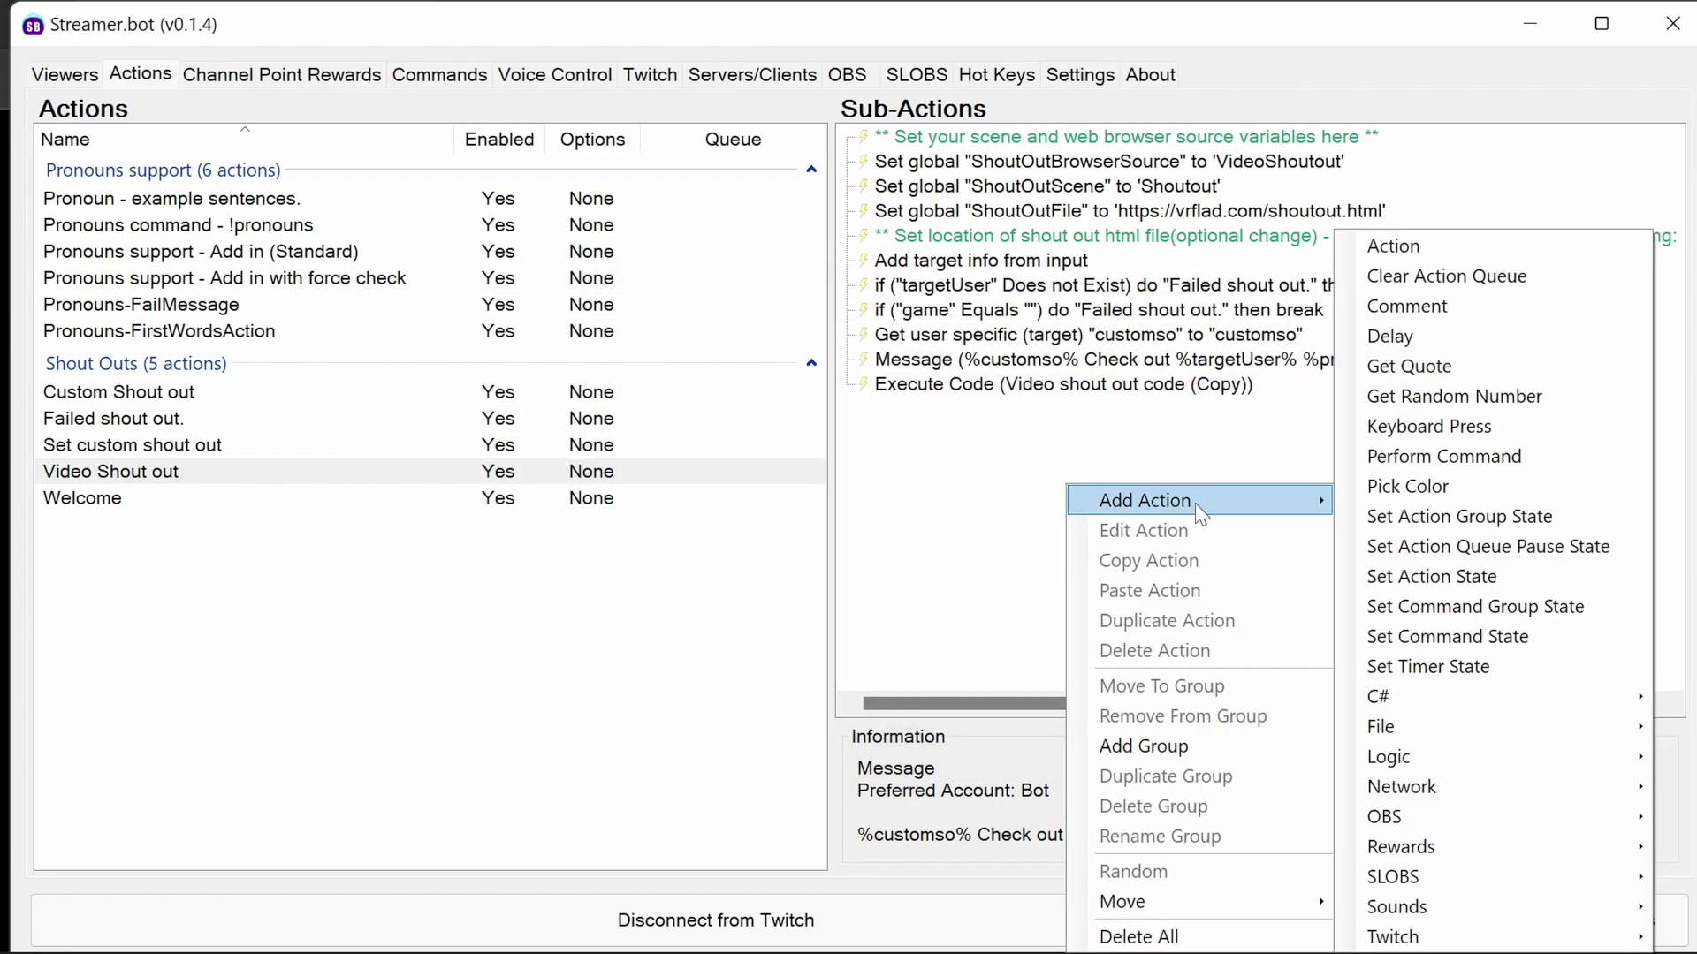
pyautogui.click(1467, 246)
pyautogui.click(932, 447)
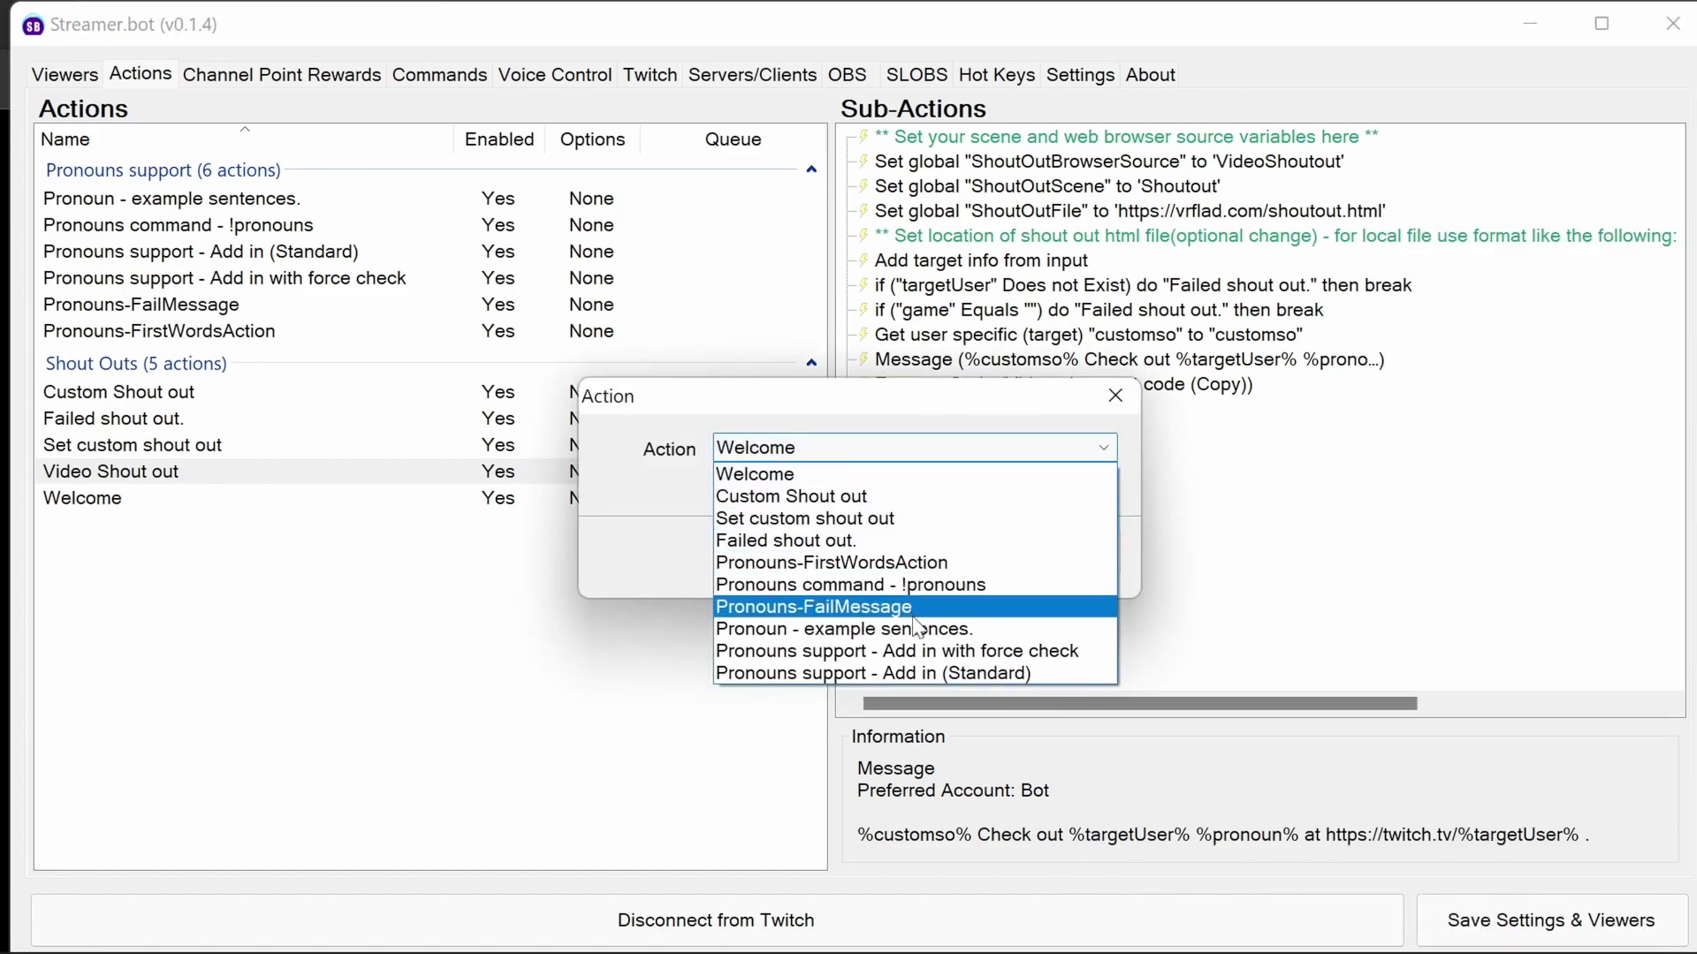
pyautogui.click(930, 652)
pyautogui.click(951, 545)
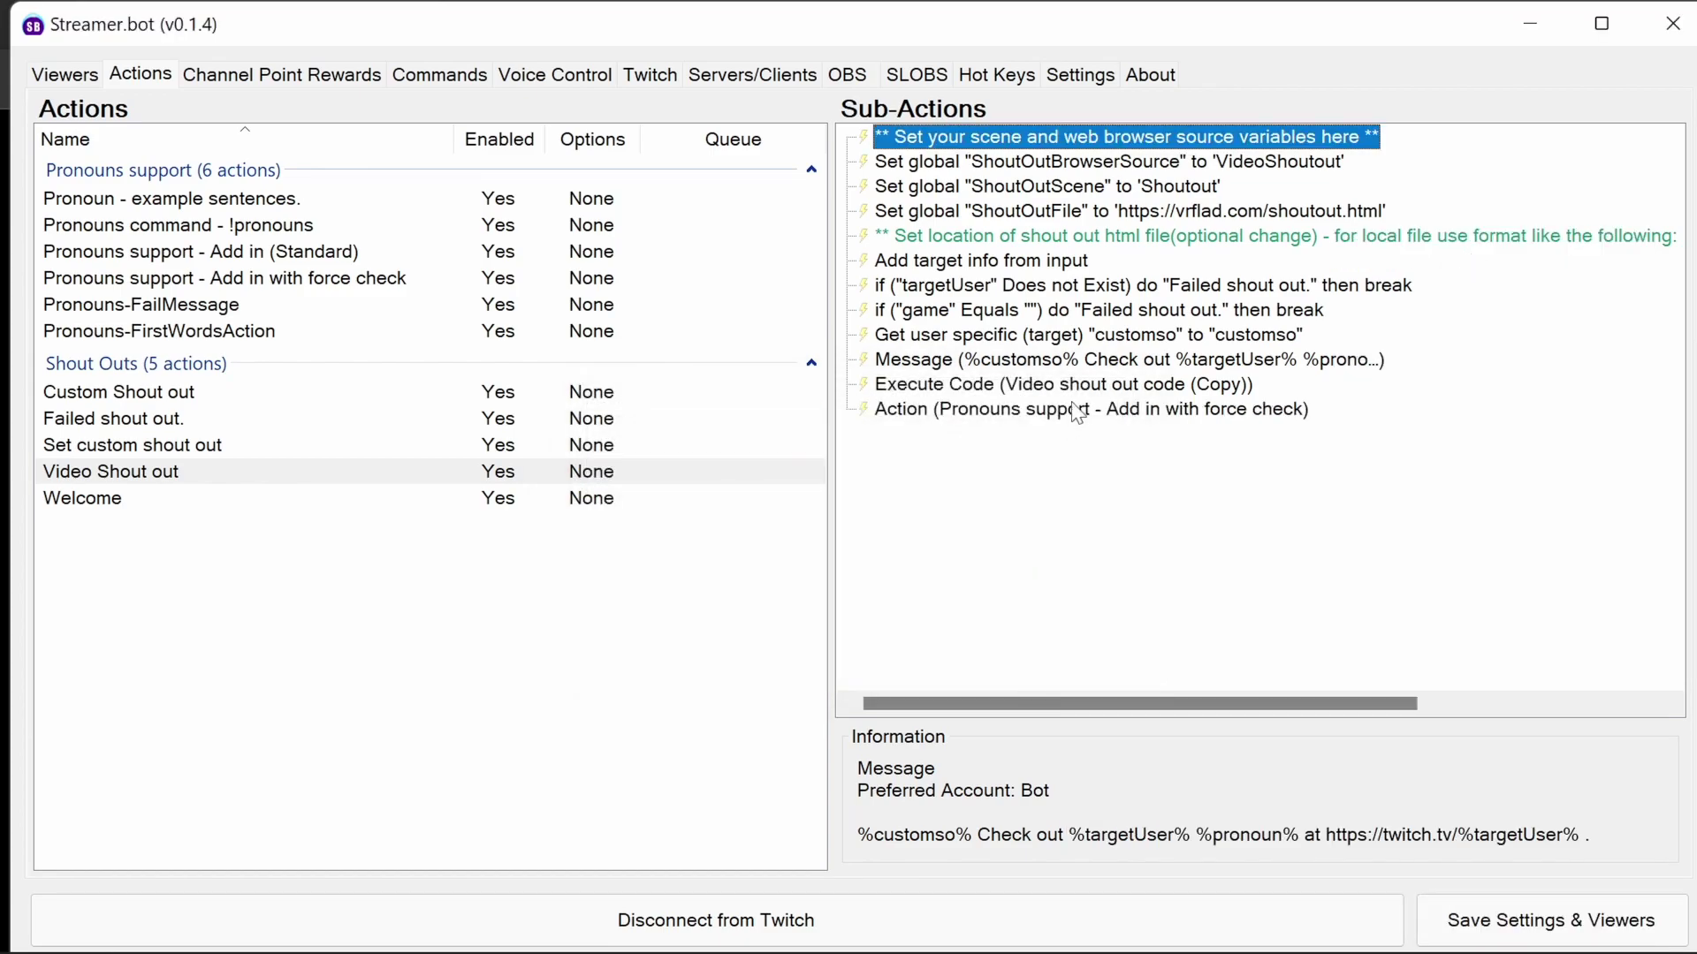
pyautogui.click(1121, 414)
pyautogui.moveTo(1132, 273); pyautogui.dragTo(1132, 316)
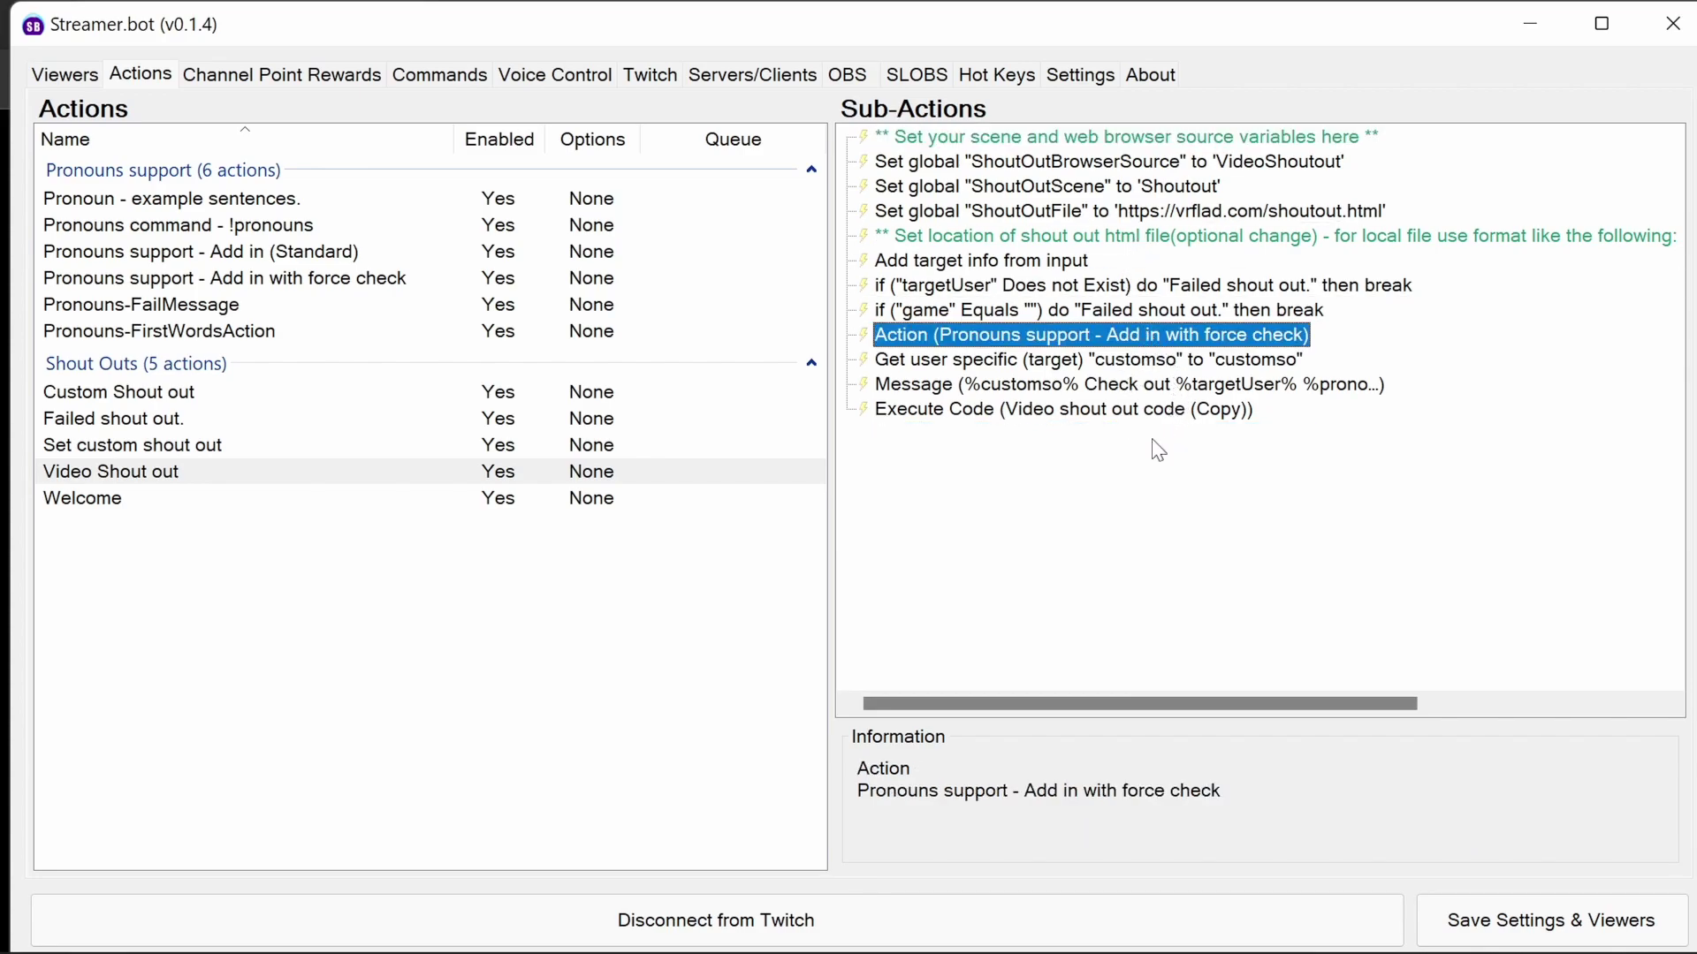
# Check the two Failed shout out conditions above the new sub-action and save the bot's settings.
pyautogui.click(992, 287)
pyautogui.click(1000, 311)
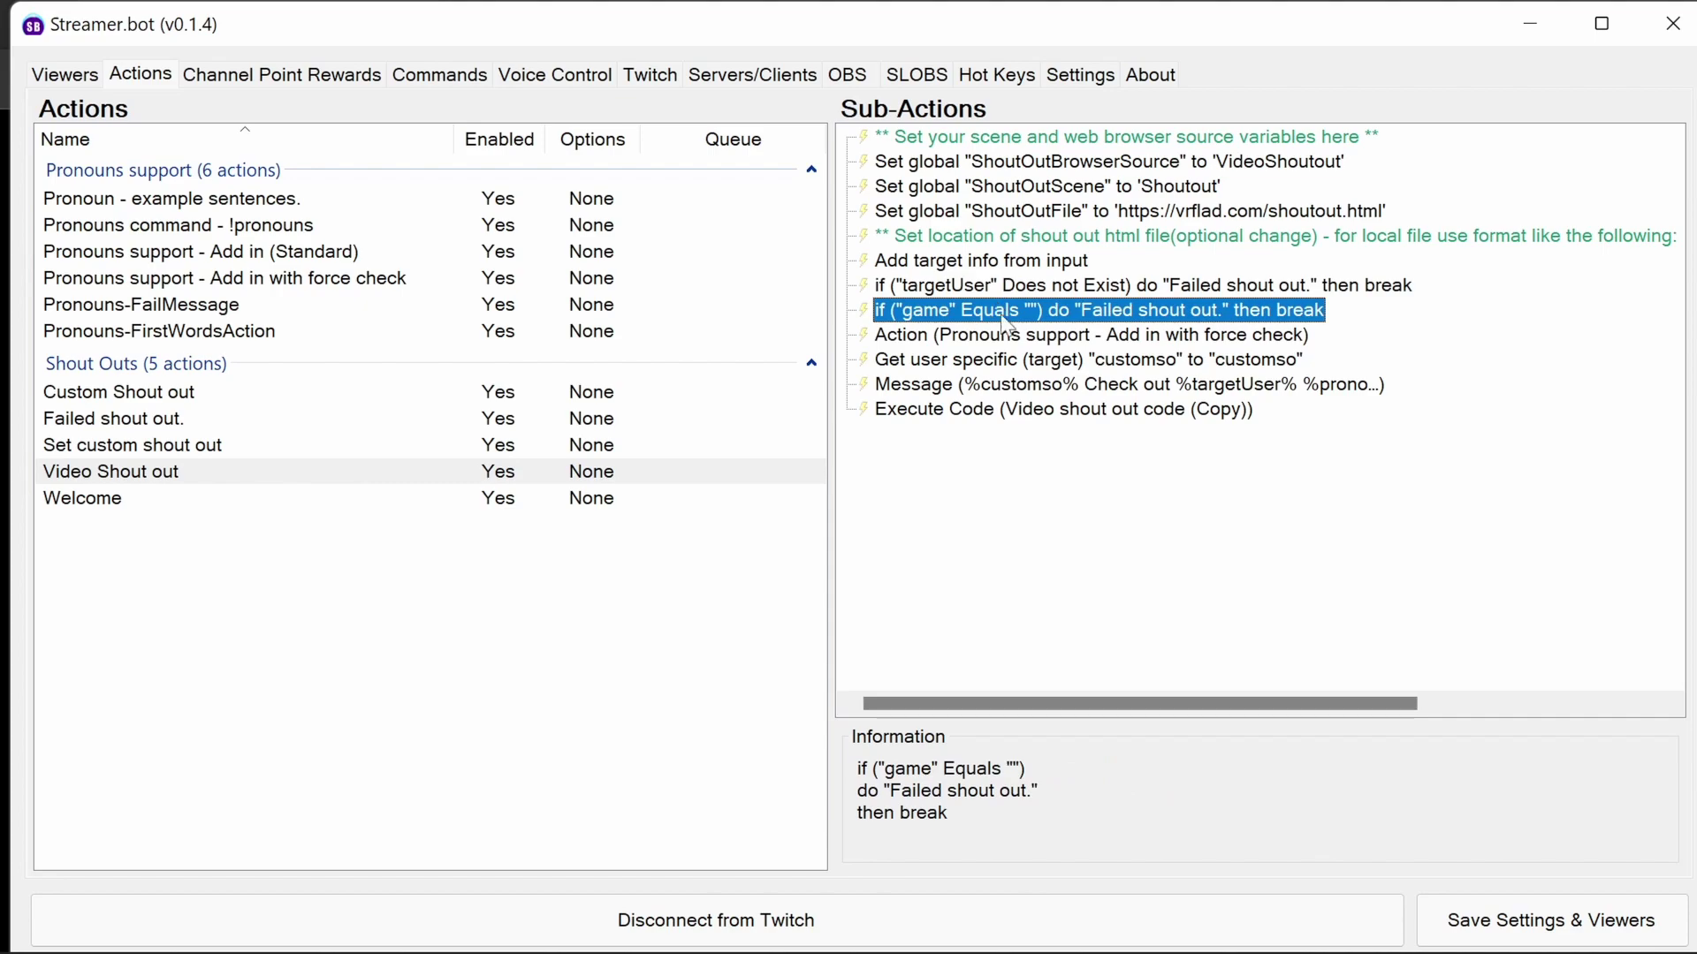
pyautogui.click(1534, 919)
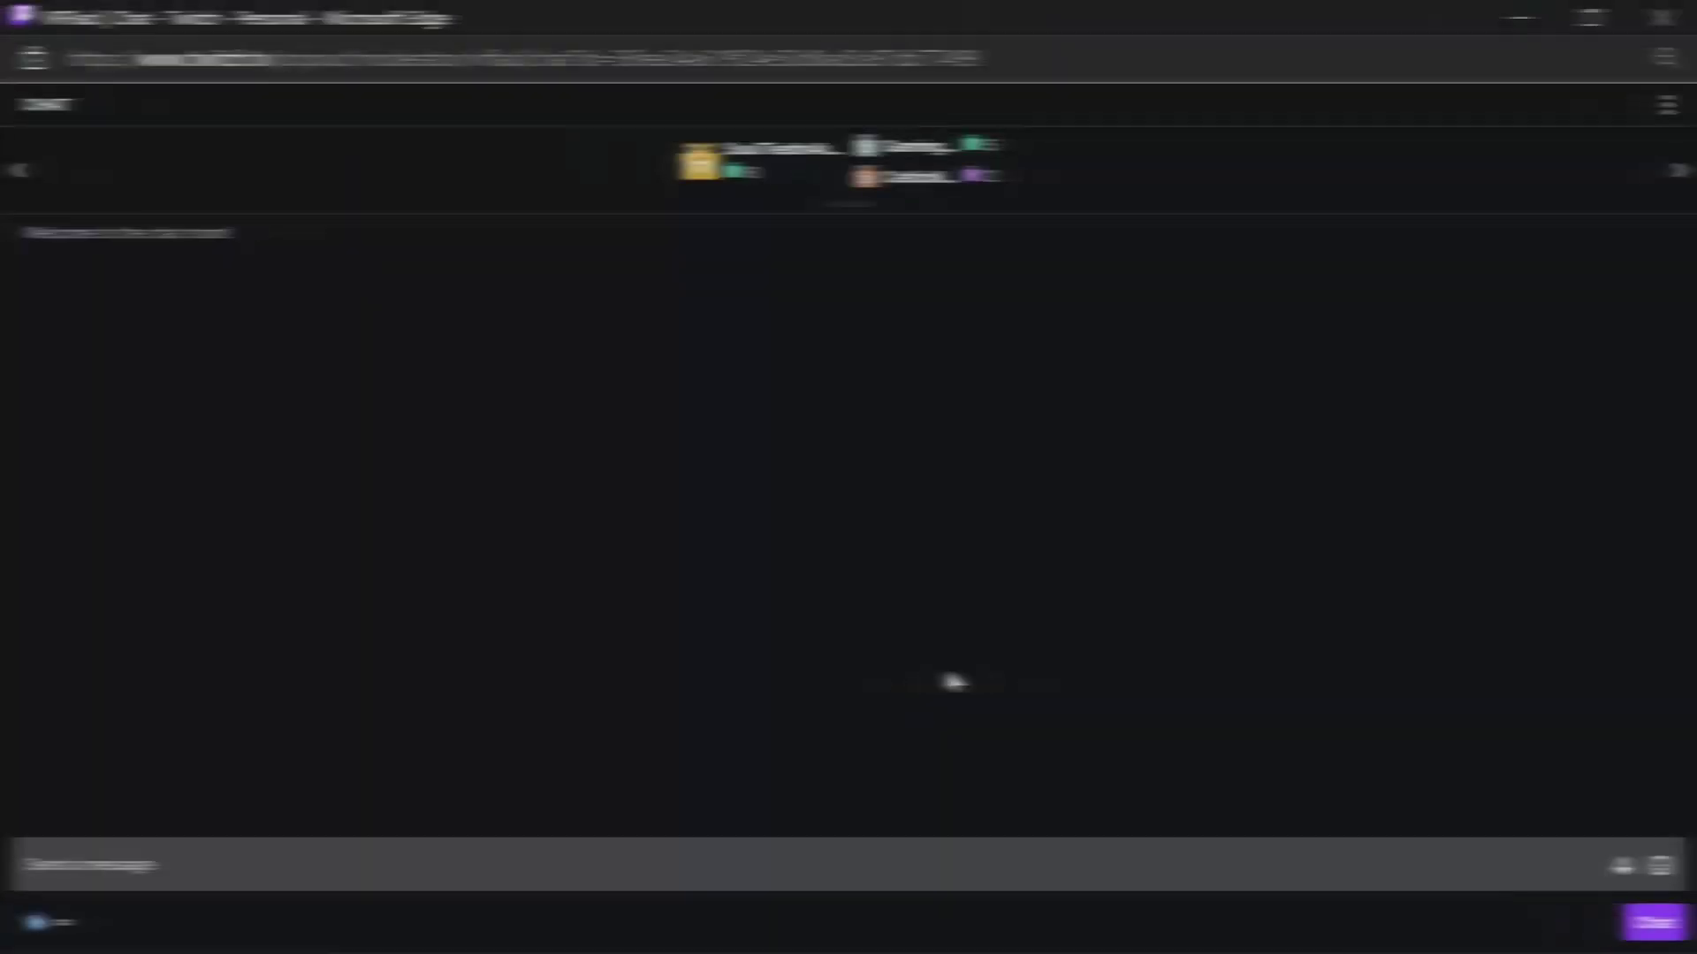
# Switch to the Twitch chat, send the message "test", and check the pronouns in the automatic shout-out reply.
pyautogui.click(928, 863)
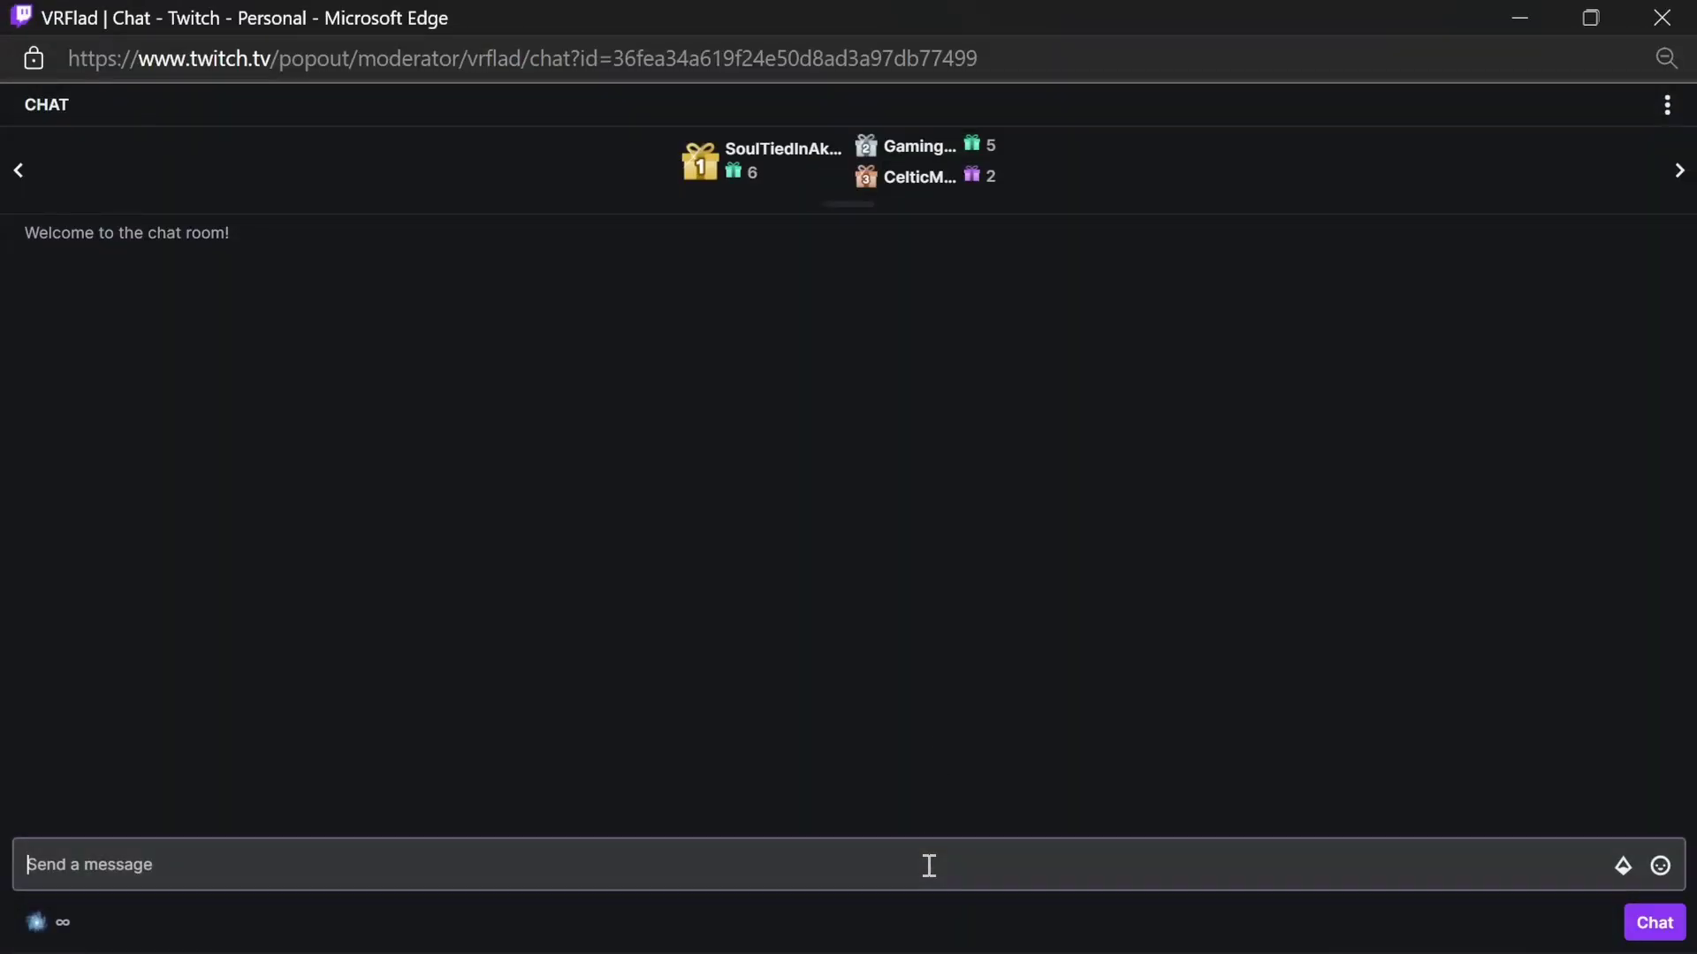
pyautogui.write('test')
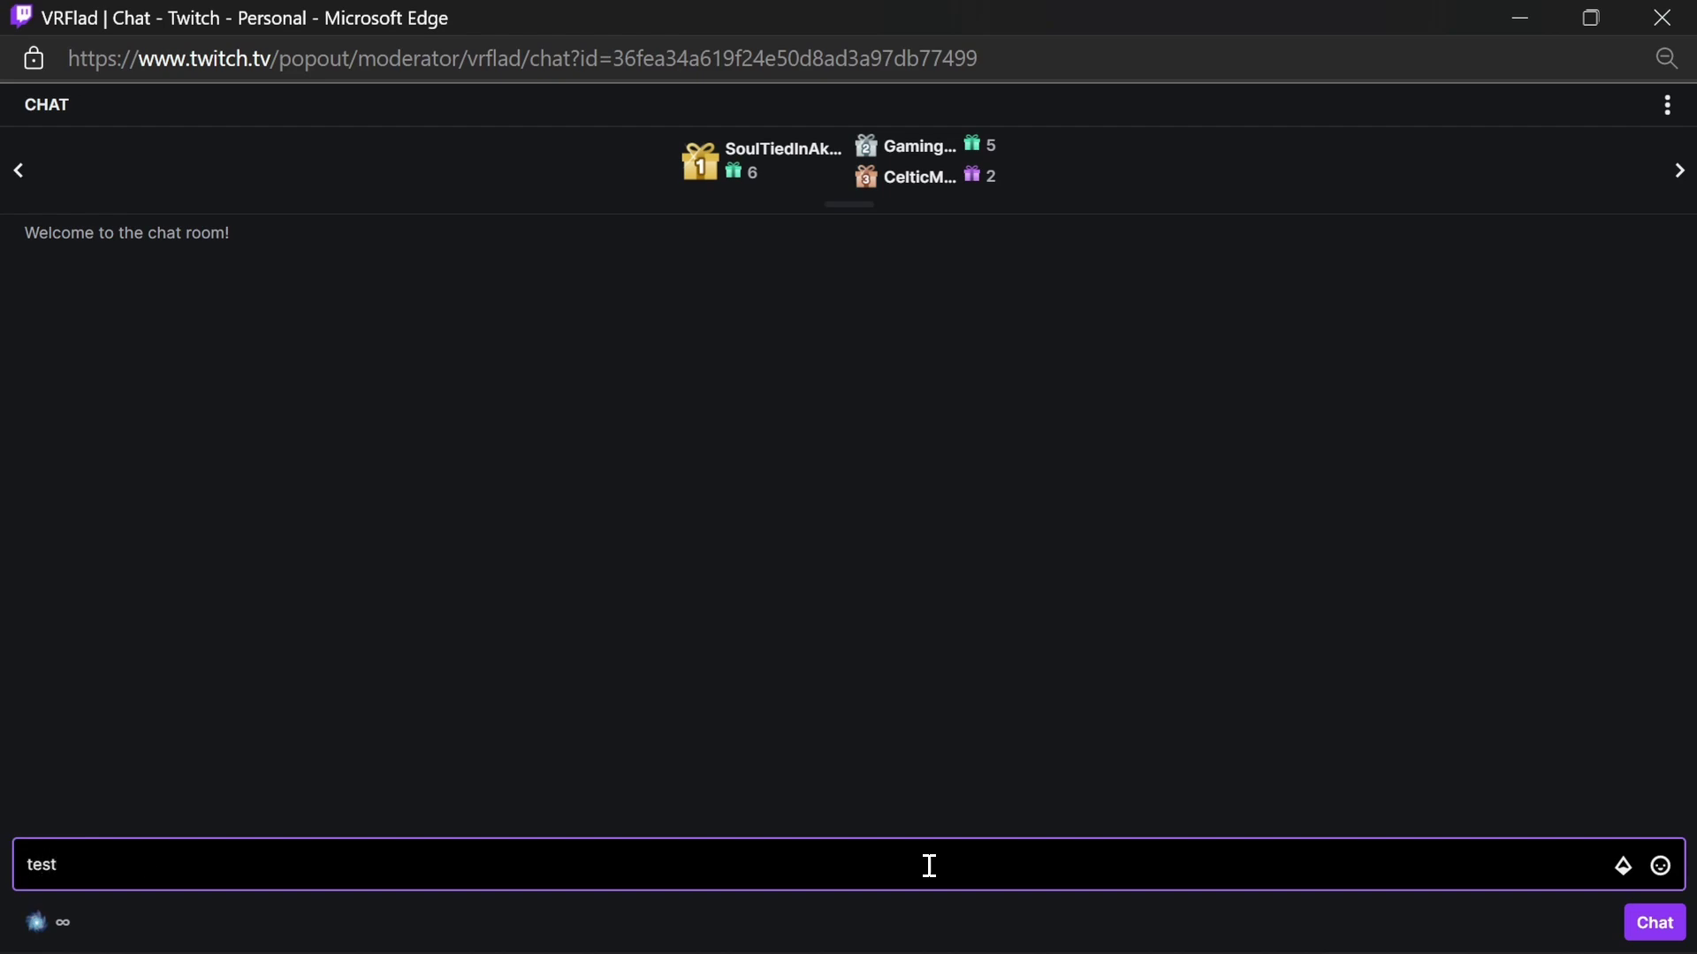
pyautogui.press('Return')
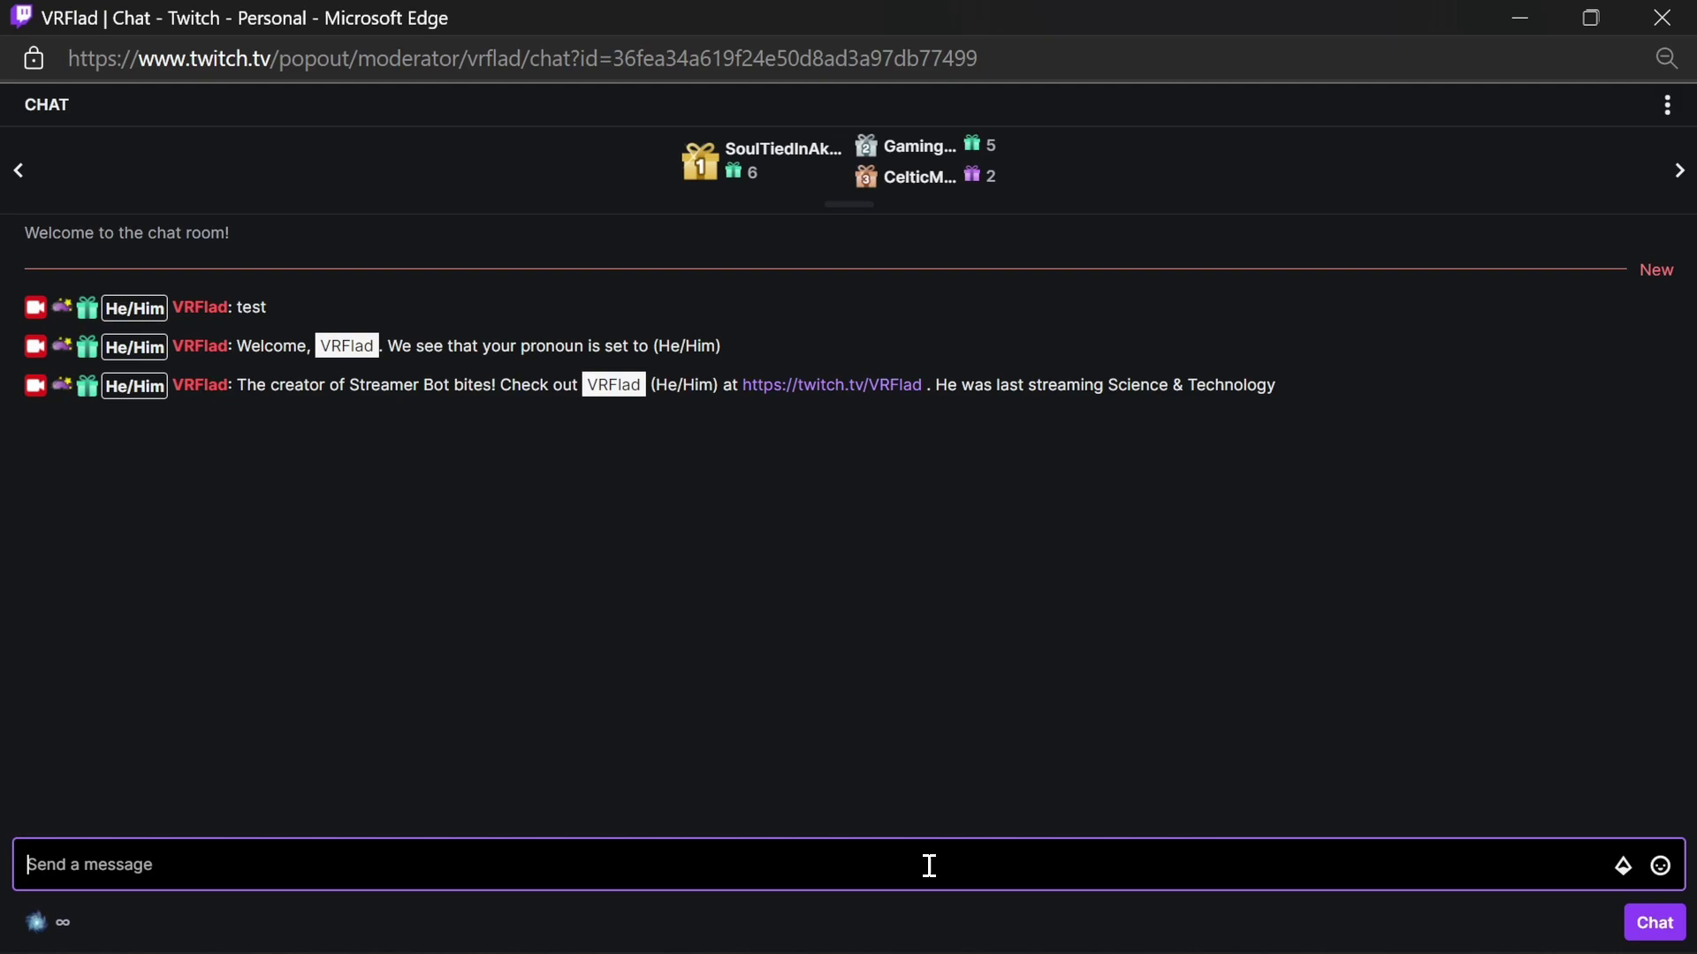
pyautogui.moveTo(655, 384); pyautogui.dragTo(722, 386)
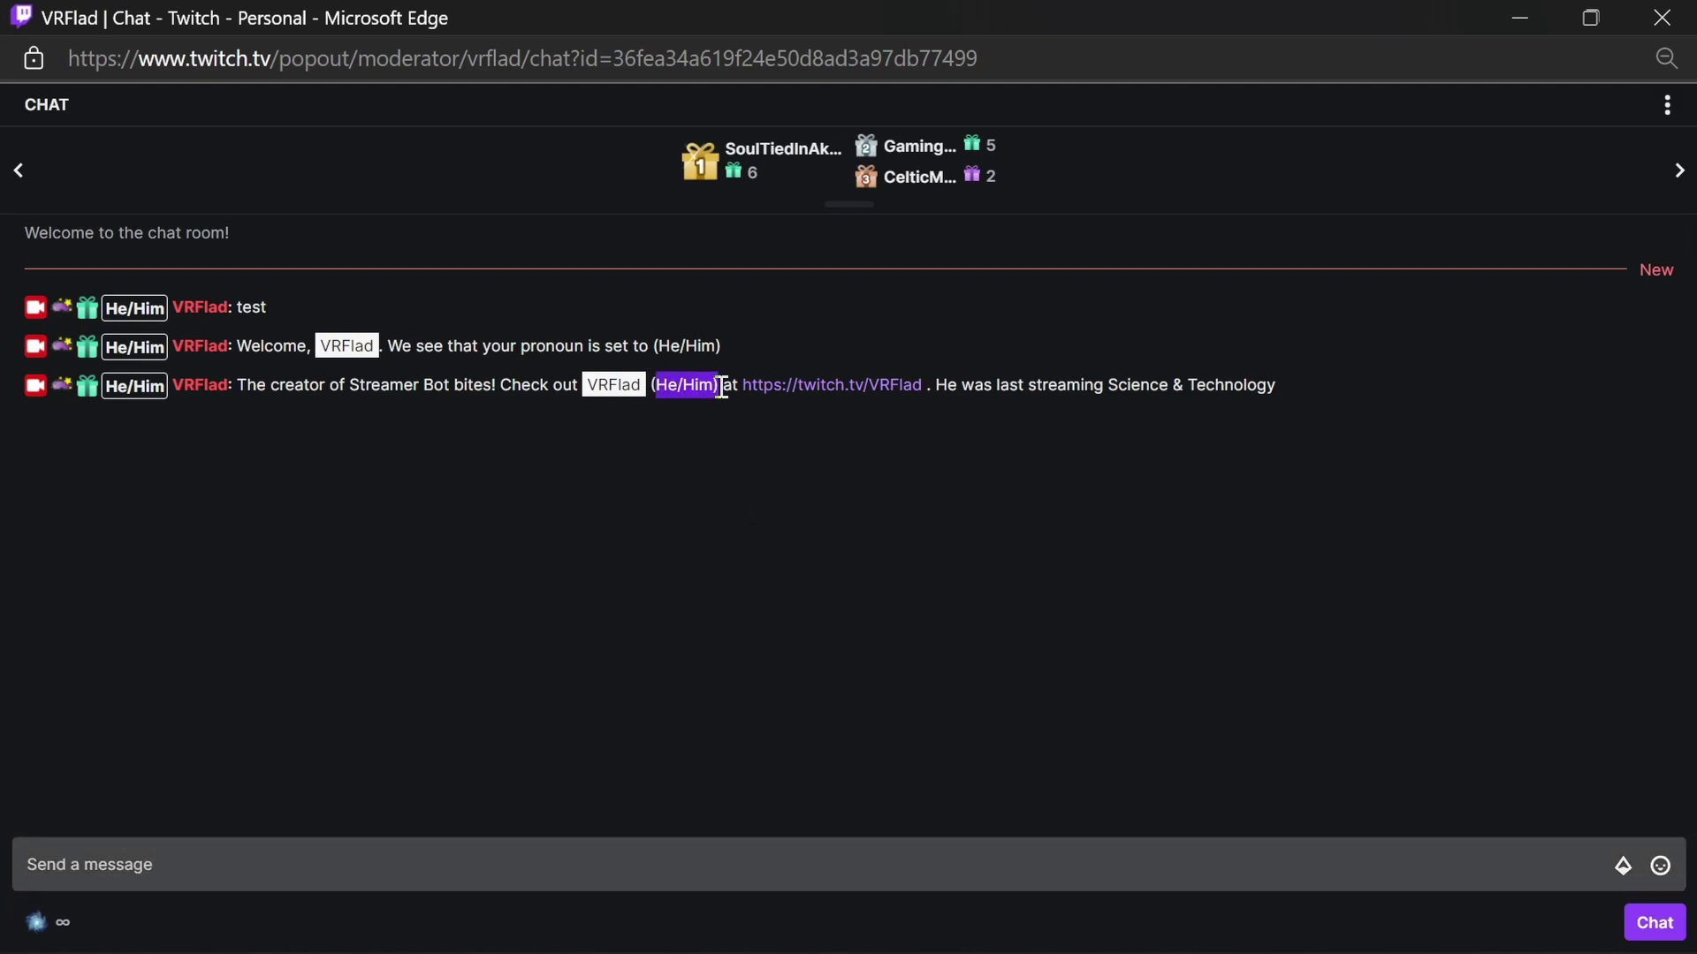
pyautogui.click(956, 389)
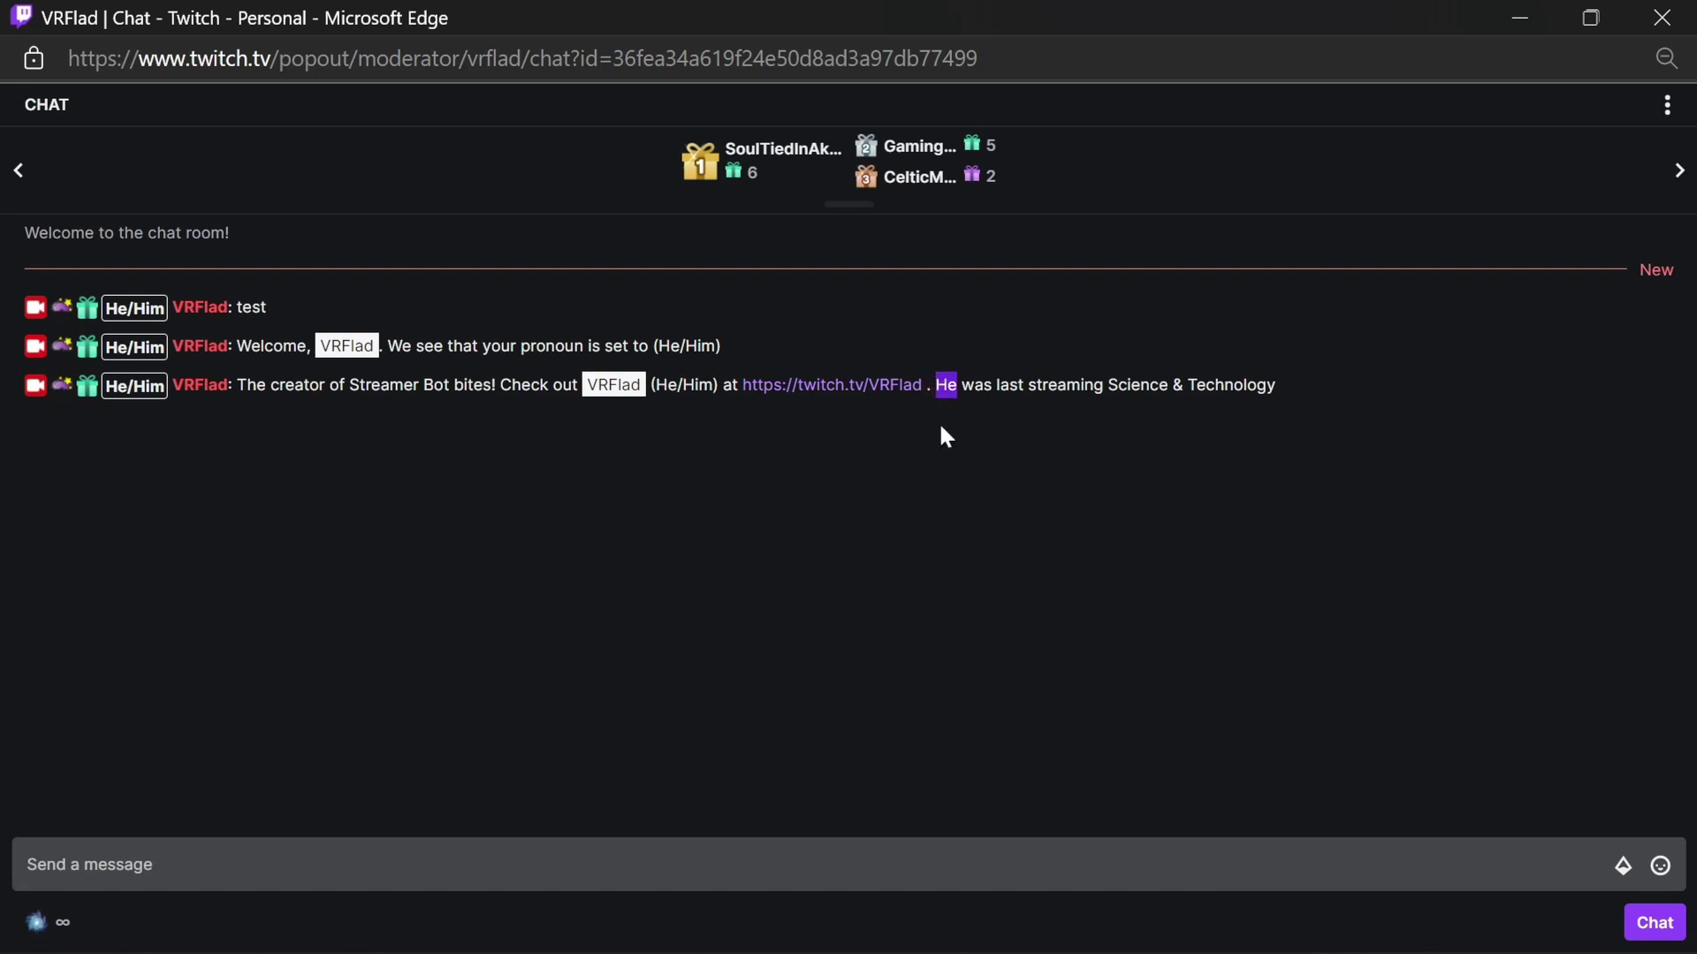
# Send the !so command in the chat with the channel's own username as the target.
pyautogui.click(796, 855)
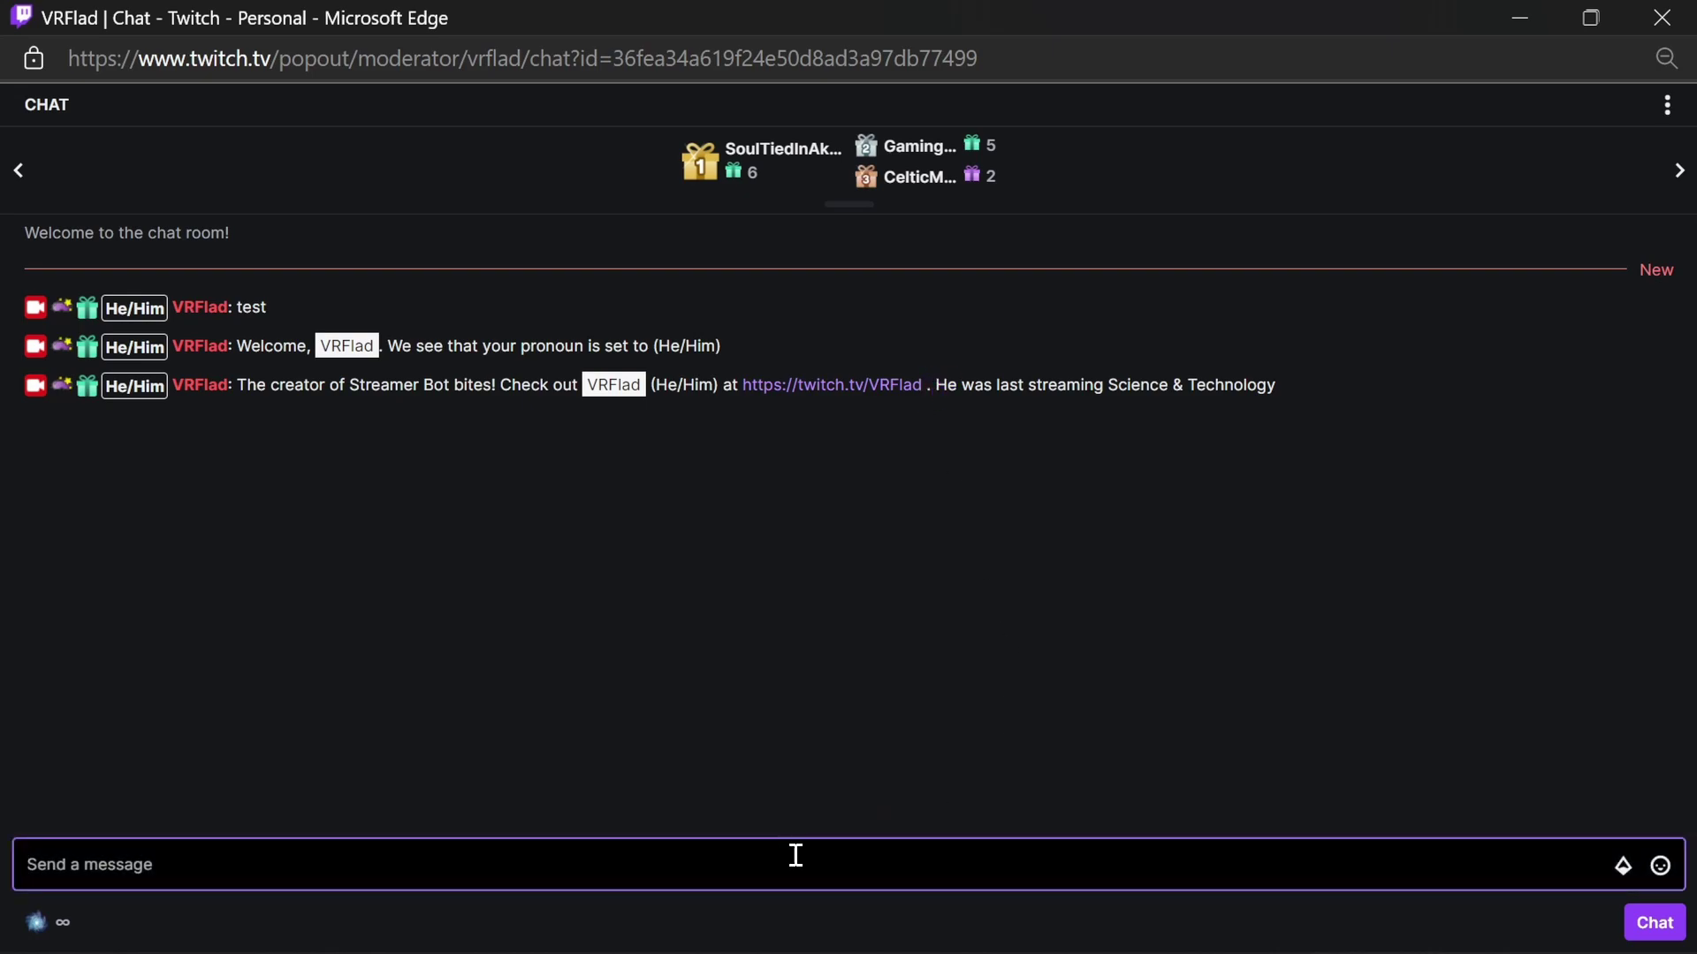
pyautogui.write('test vr')
pyautogui.press('Return')
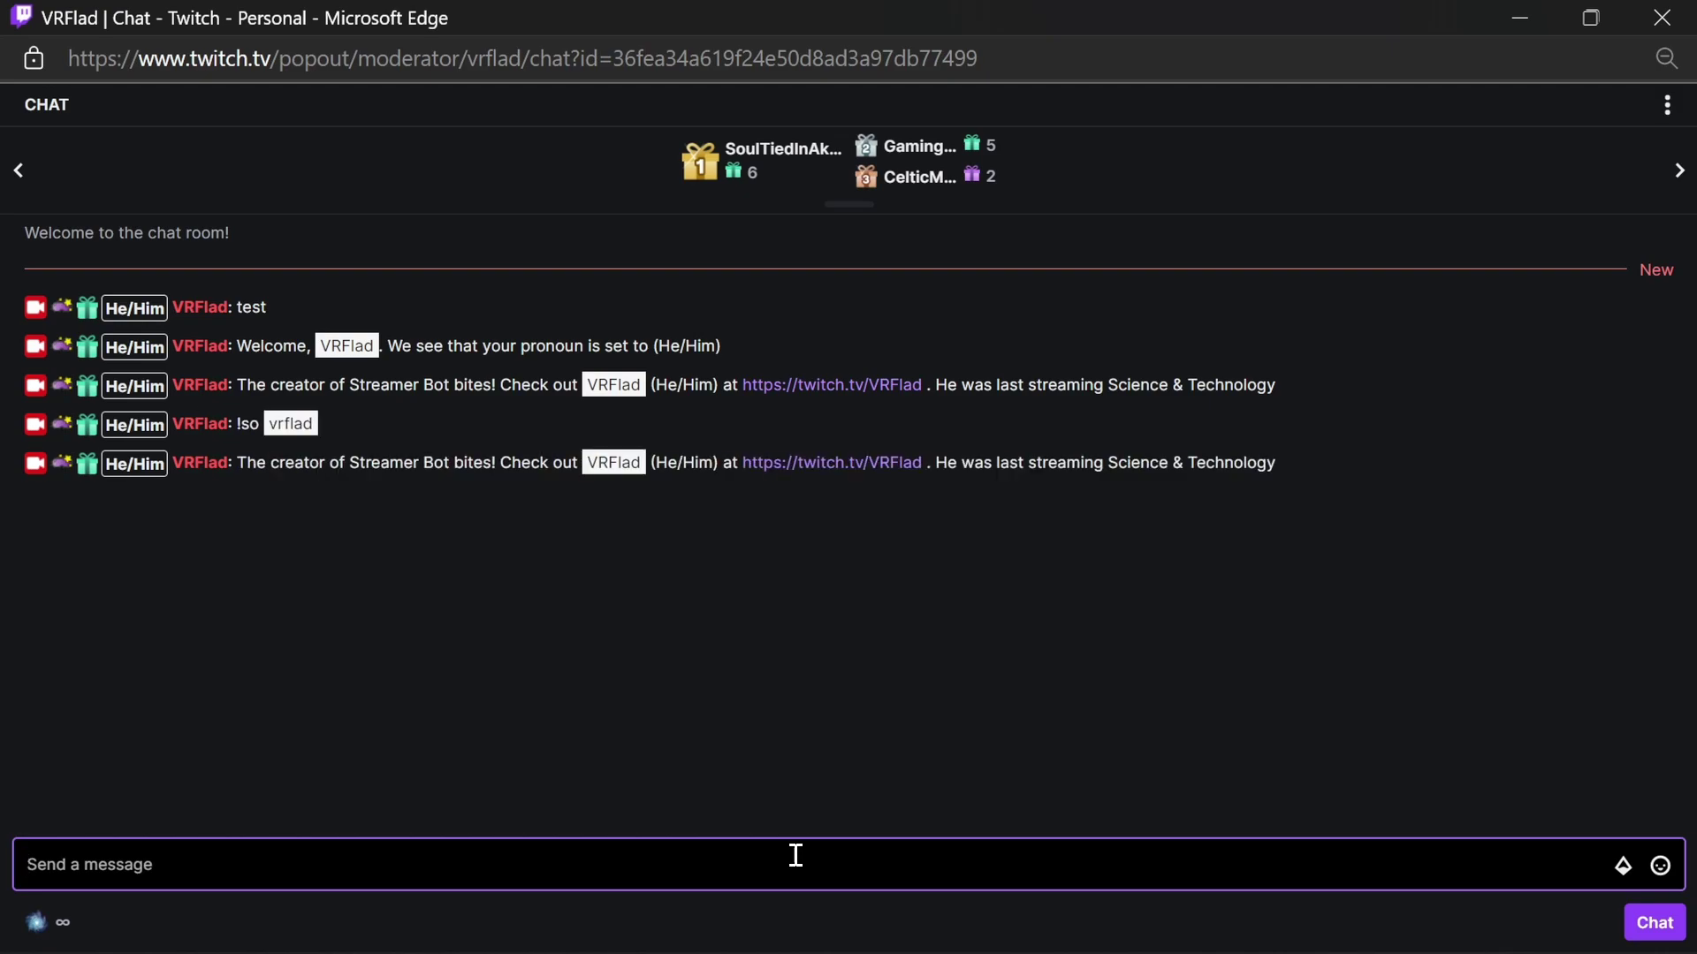
# Send the !vso command mentioning the channel's own account, followed by the !pronounsexample command.
pyautogui.write('!vso @')
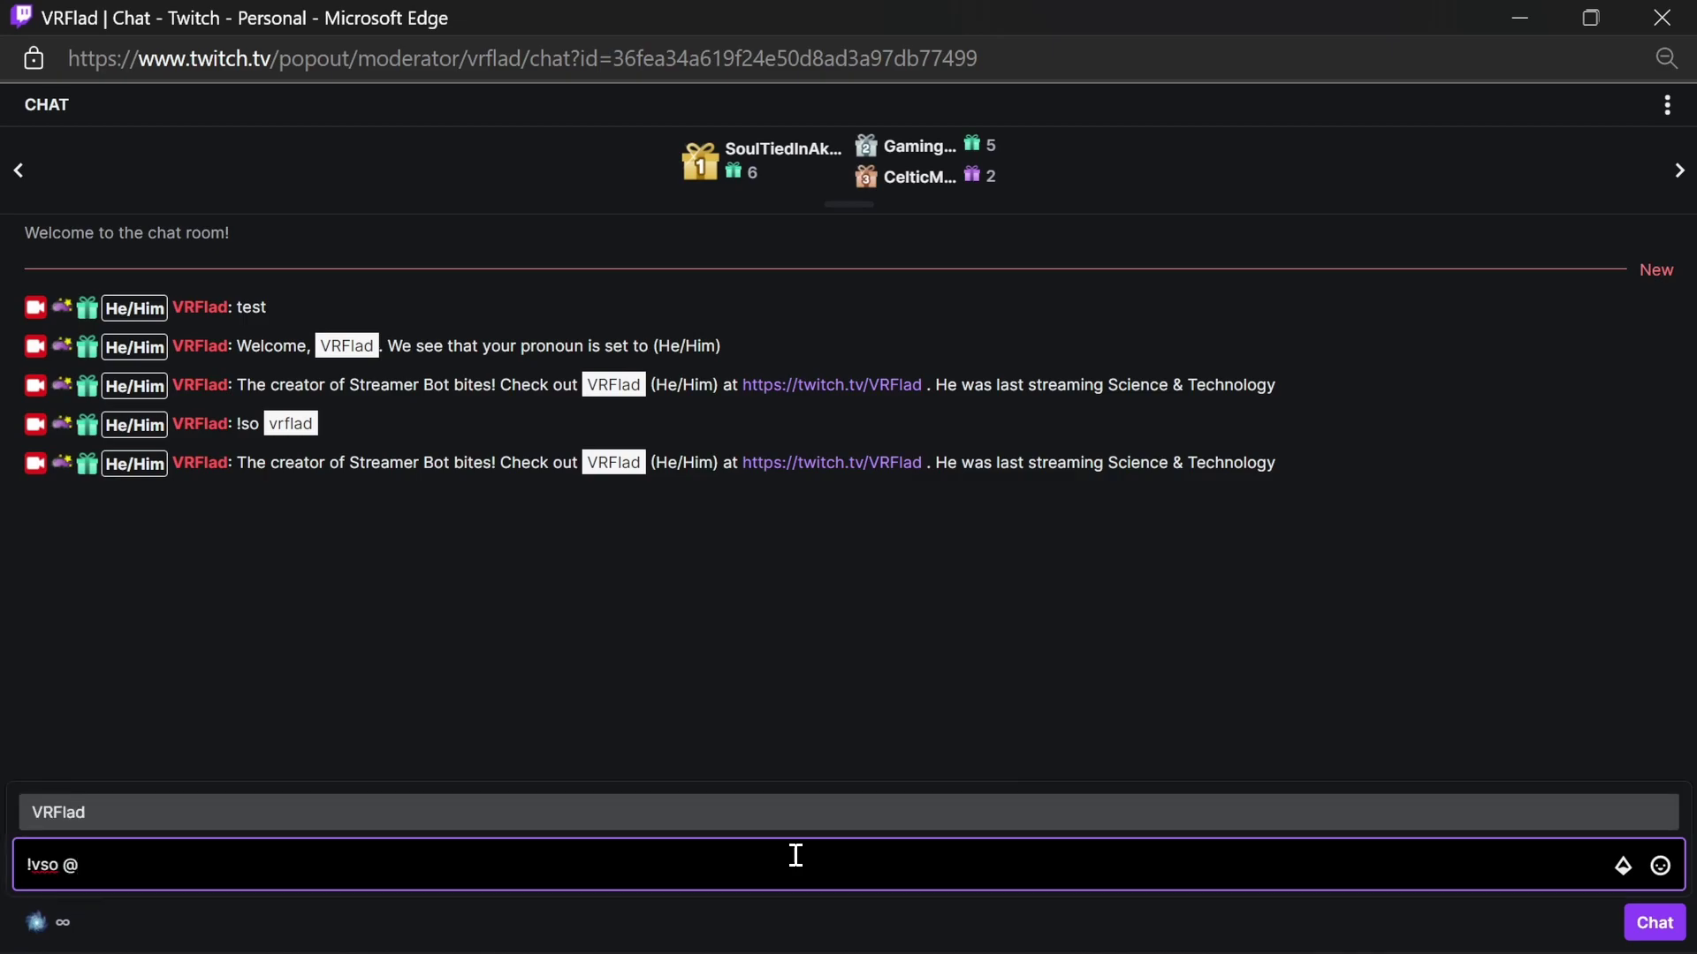
pyautogui.press('Tab')
pyautogui.press('Return')
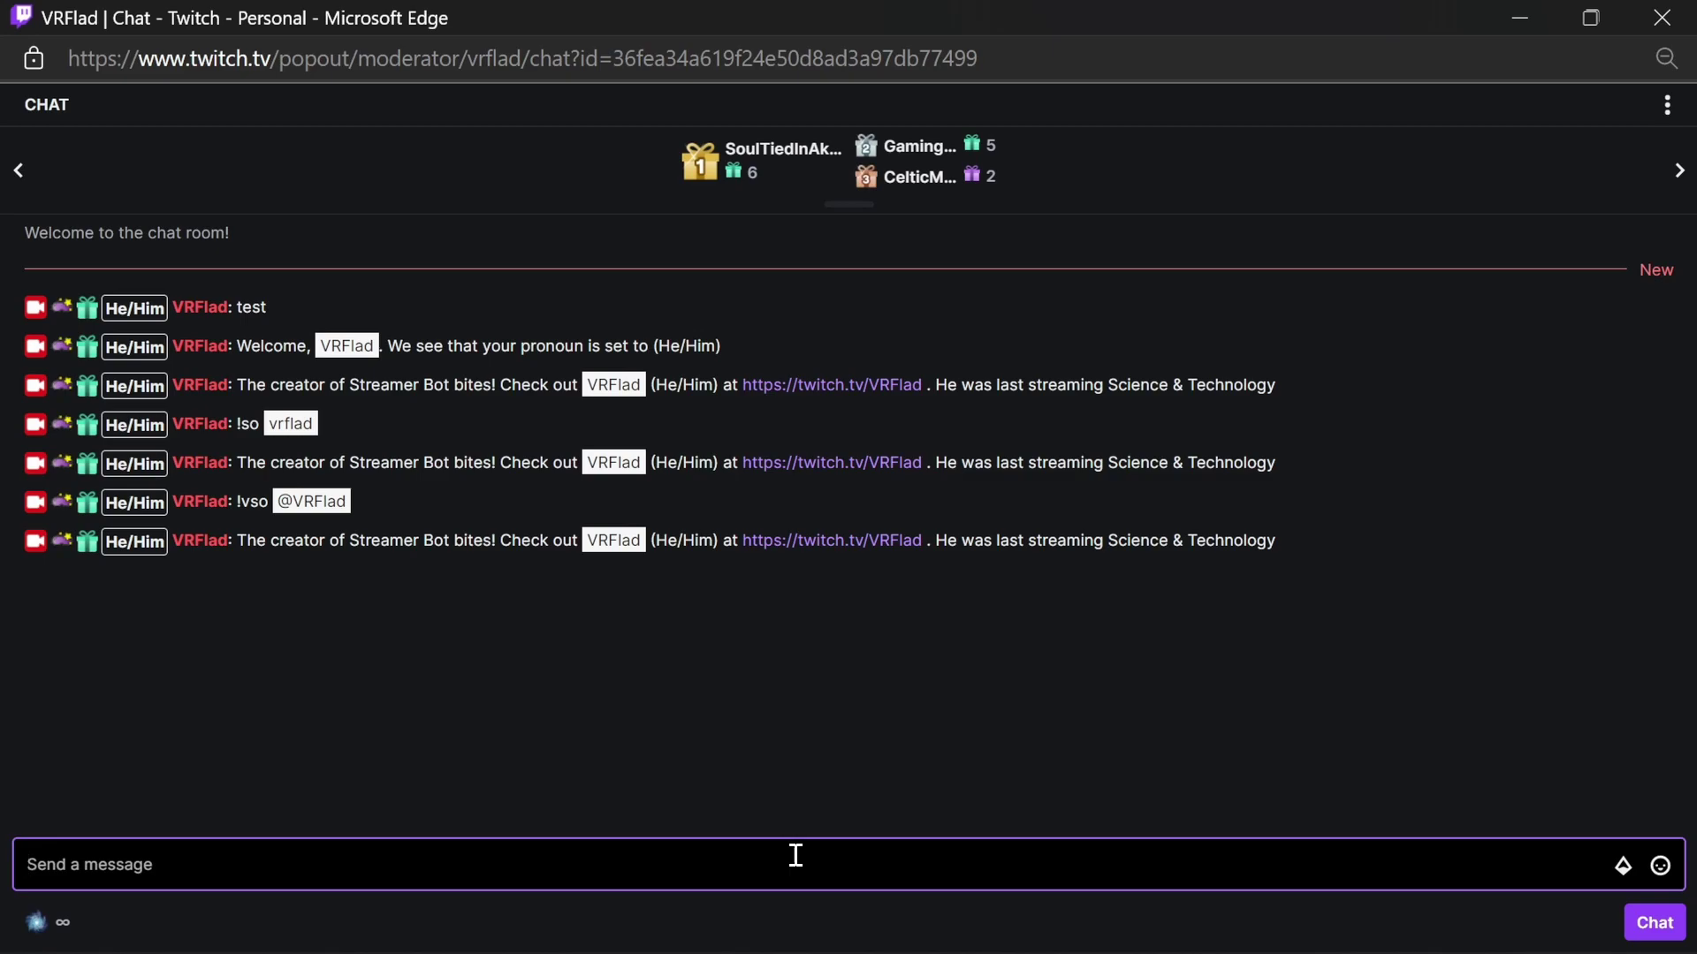
pyautogui.write('!pronoundexample')
pyautogui.press('Return')
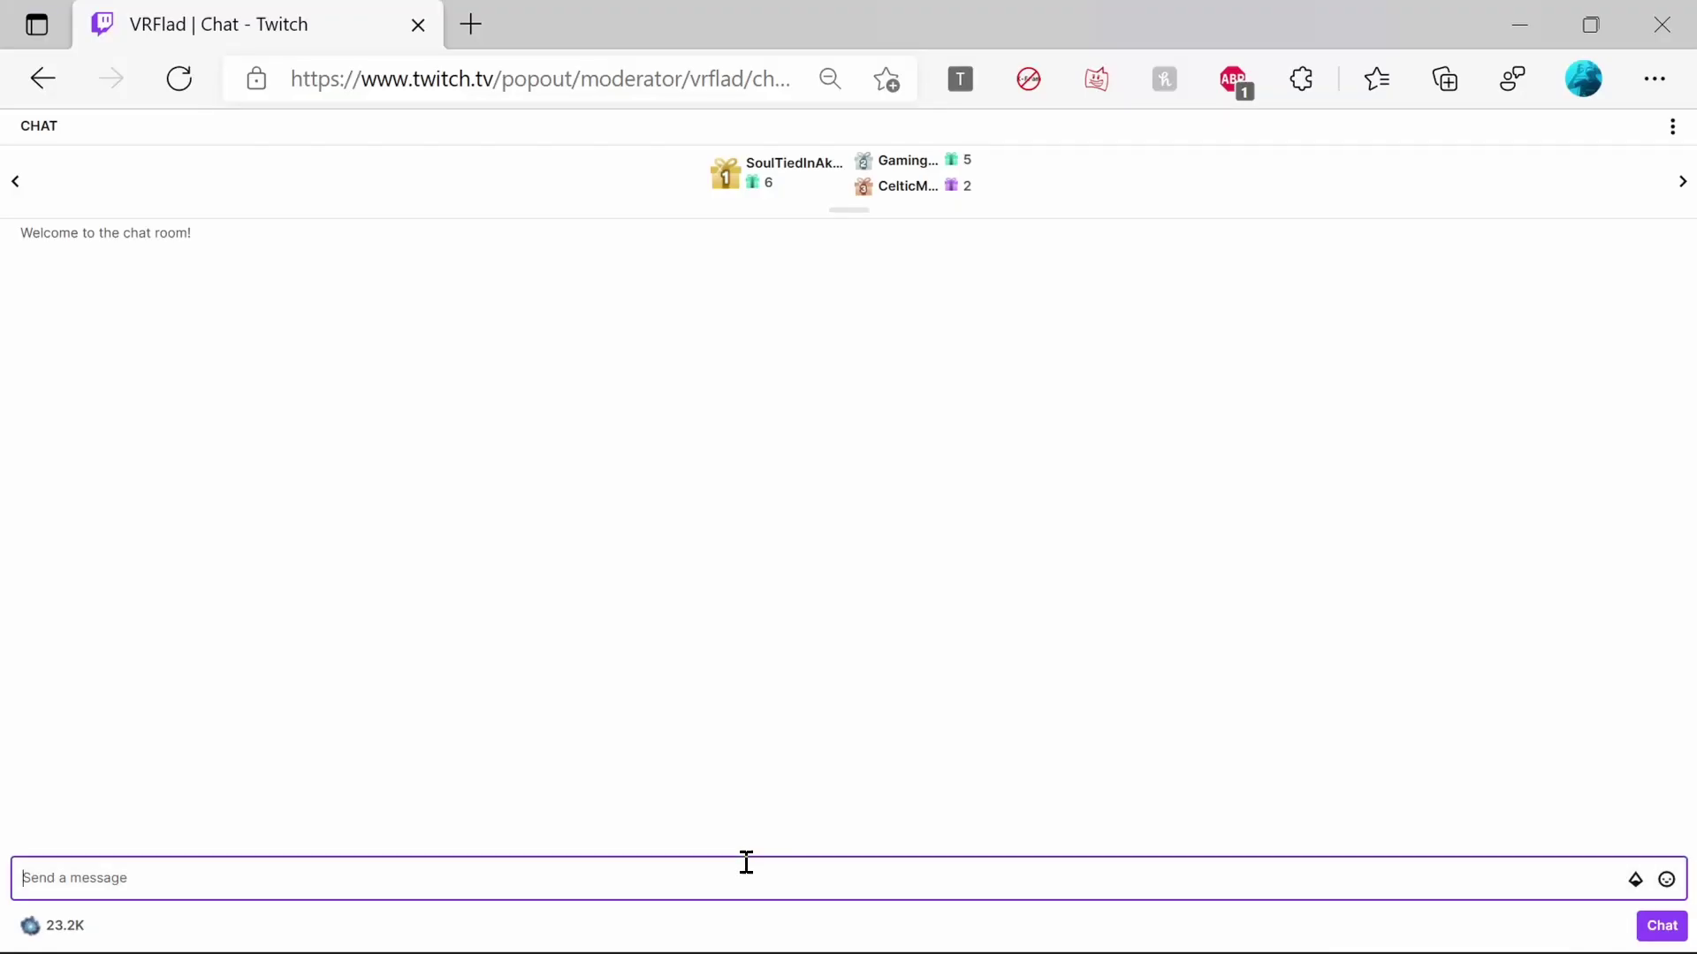
# Send the !pronouns and !pronounsexample commands from the second account's chat window.
pyautogui.write('!pronouns')
pyautogui.press('Return')
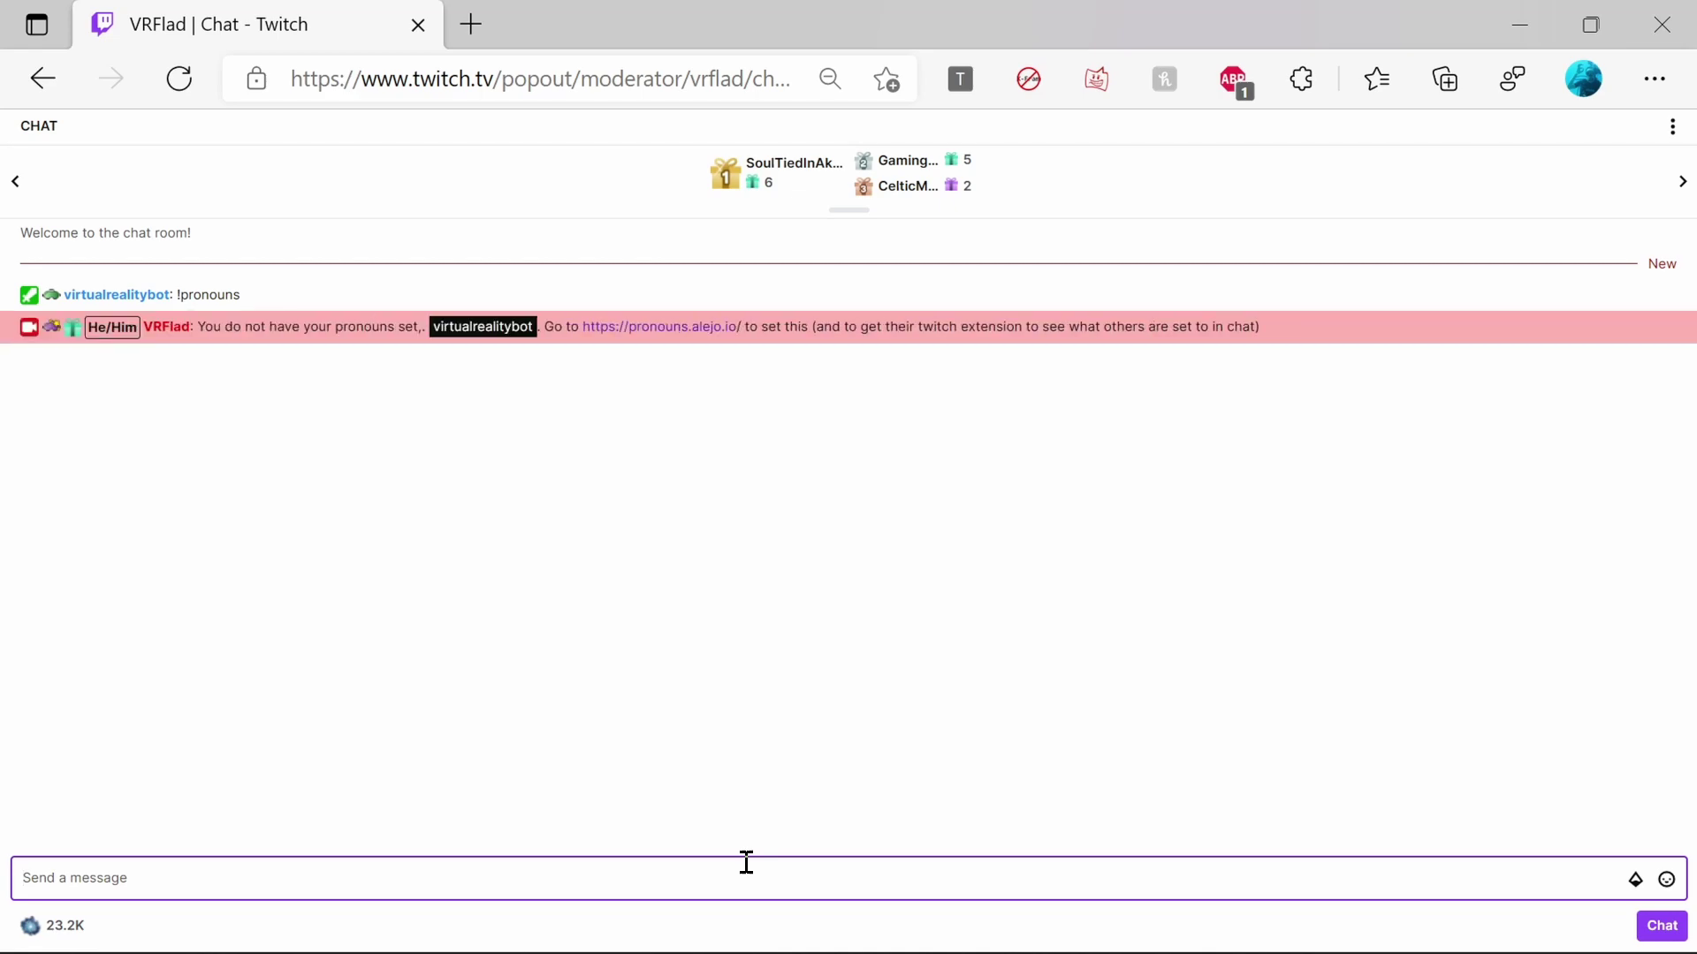
pyautogui.write('!pronounsexmap')
pyautogui.press('BackSpace')
pyautogui.press('BackSpace')
pyautogui.press('BackSpace')
pyautogui.write('ample')
pyautogui.press('Return')
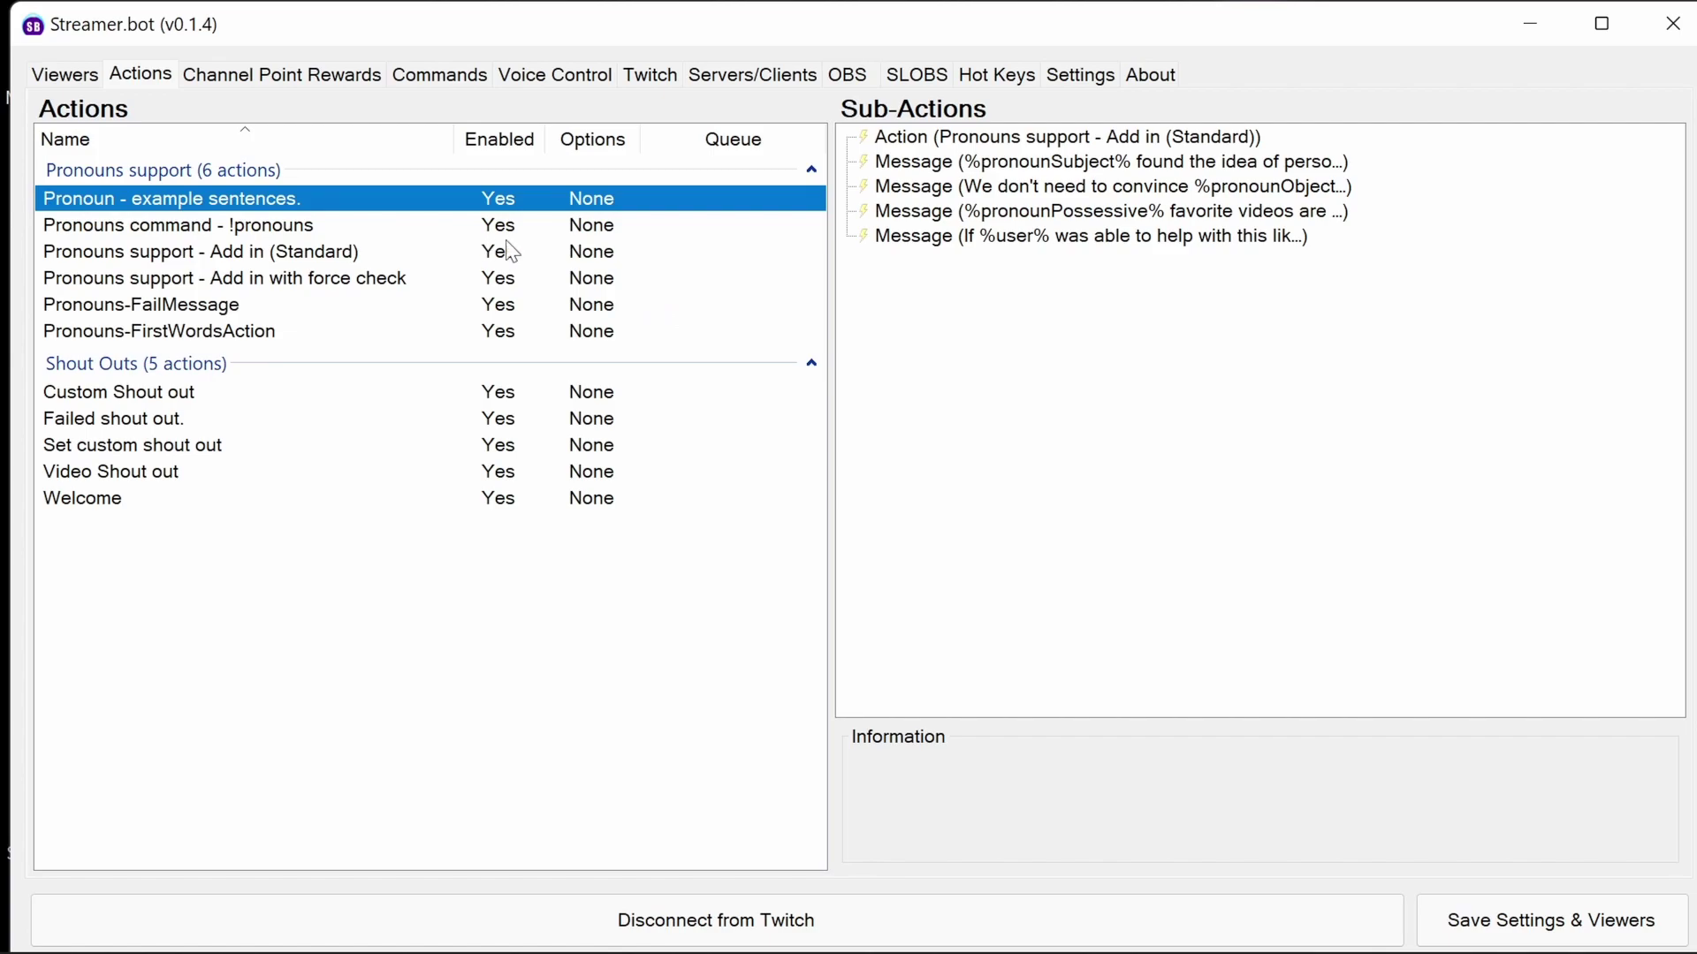
# In Streamer.bot, examine the Add in (Standard) sub-action of Pronoun - example sentences and the %pronounSubject% variable in its first message.
pyautogui.click(955, 140)
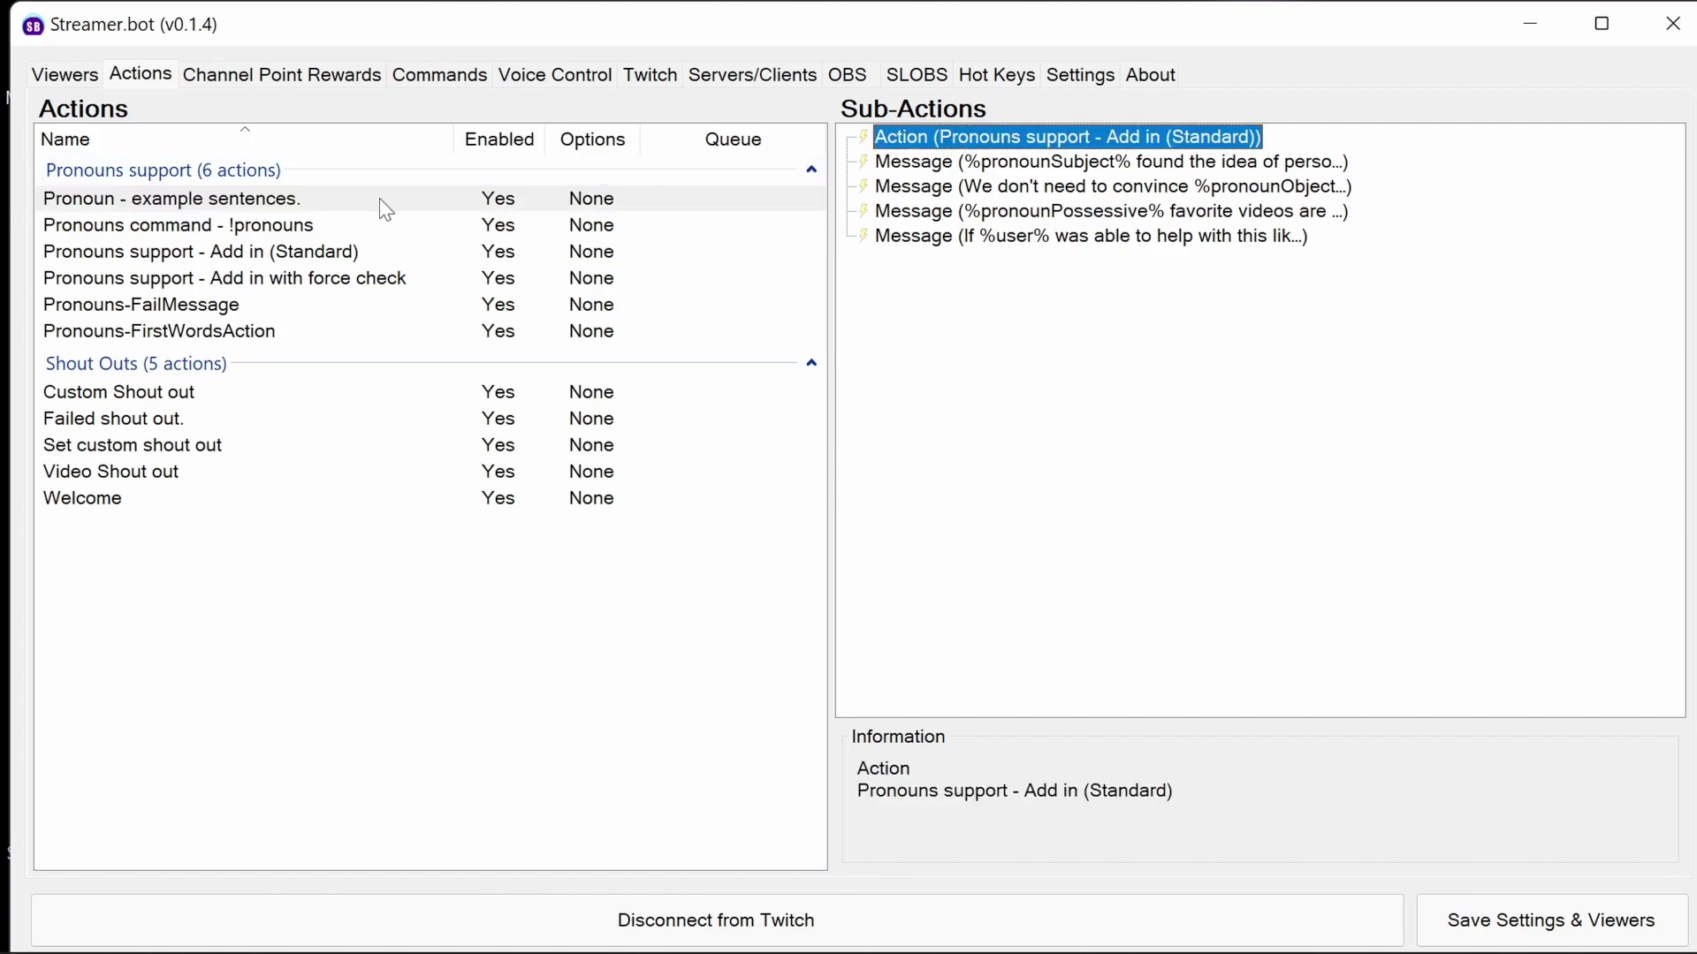
pyautogui.click(270, 209)
pyautogui.click(983, 143)
pyautogui.doubleClick(1081, 175)
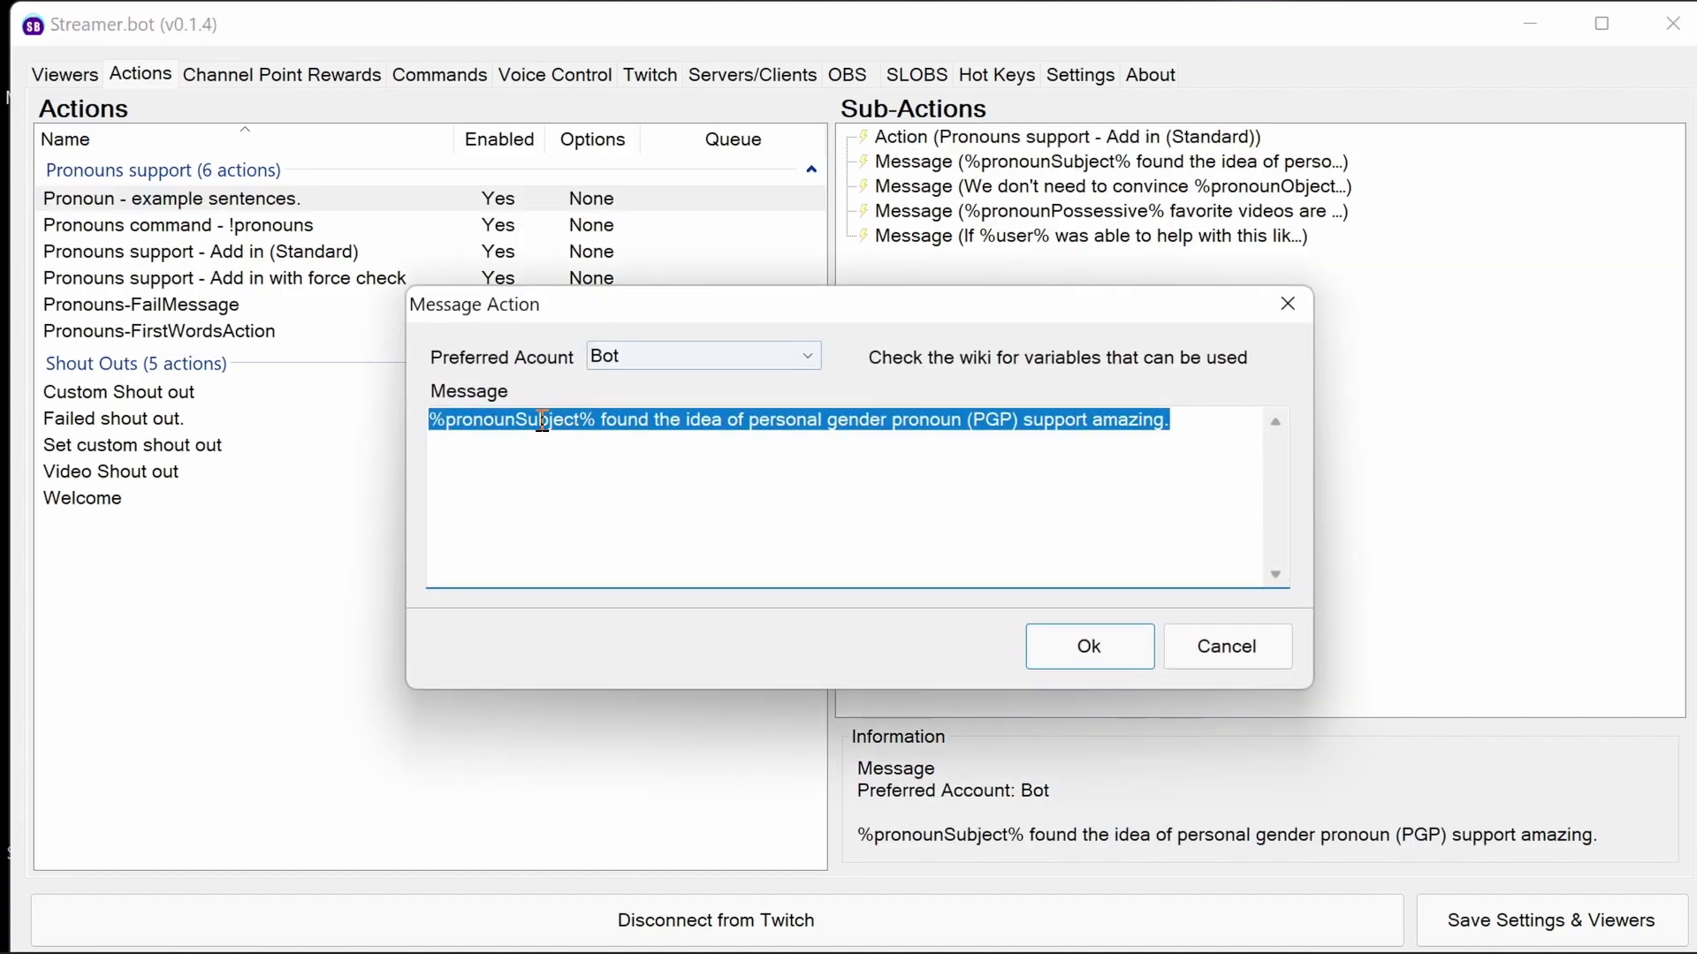
pyautogui.doubleClick(504, 422)
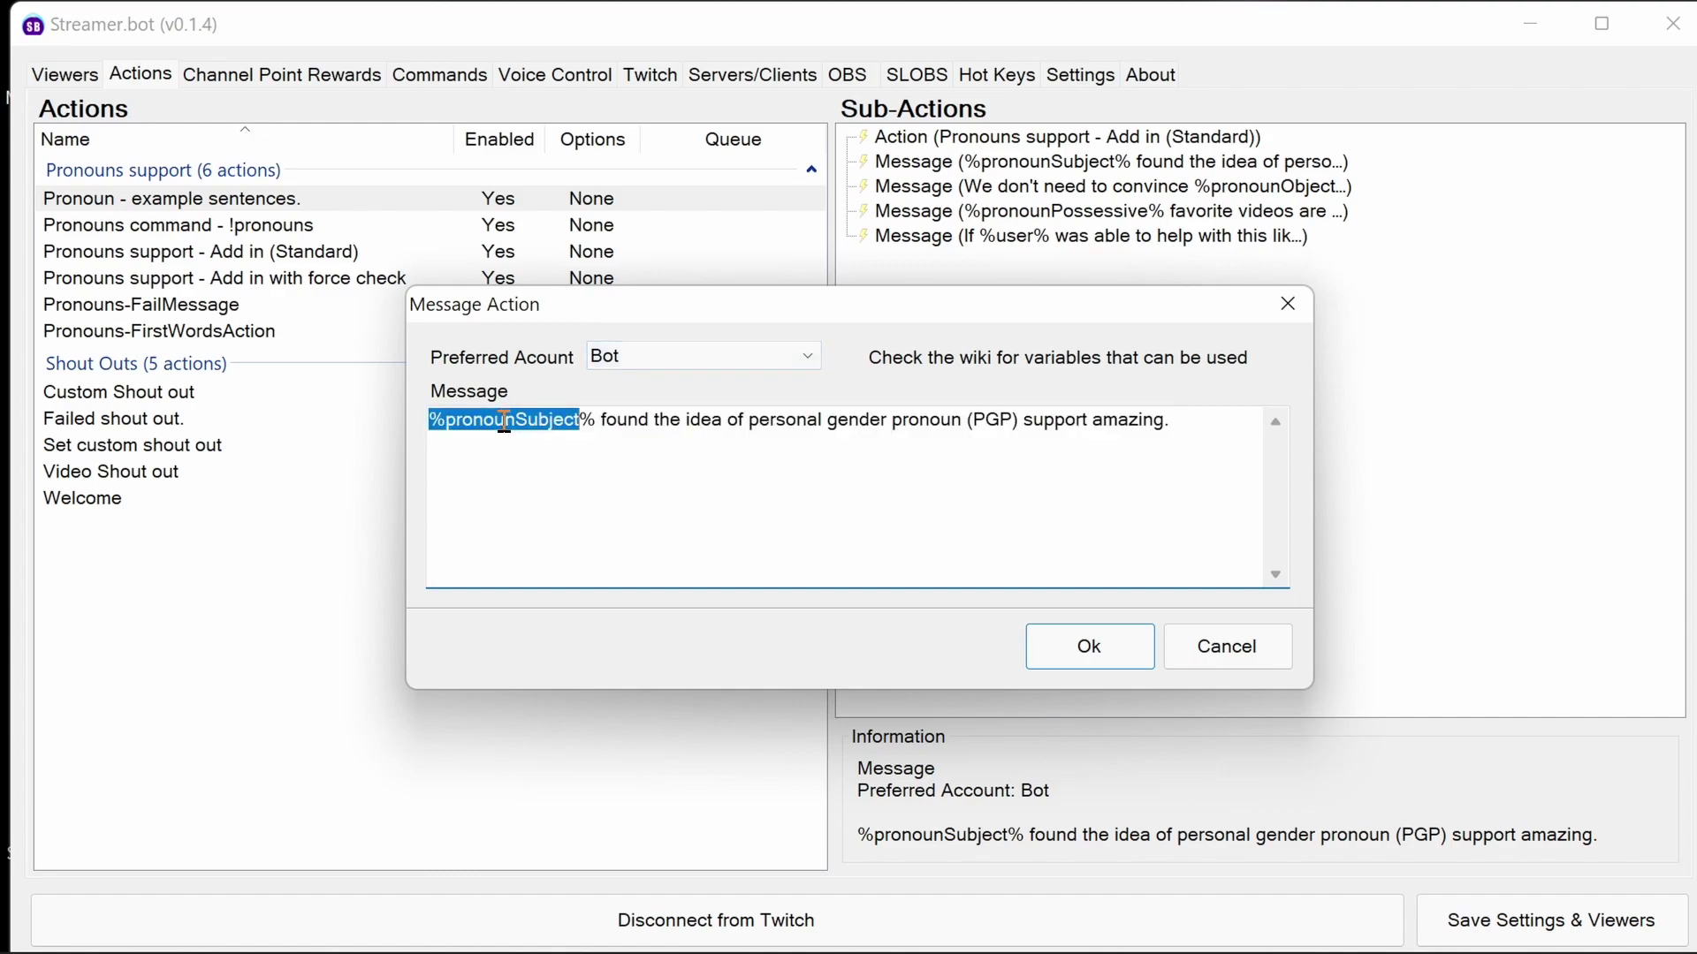
pyautogui.click(1098, 634)
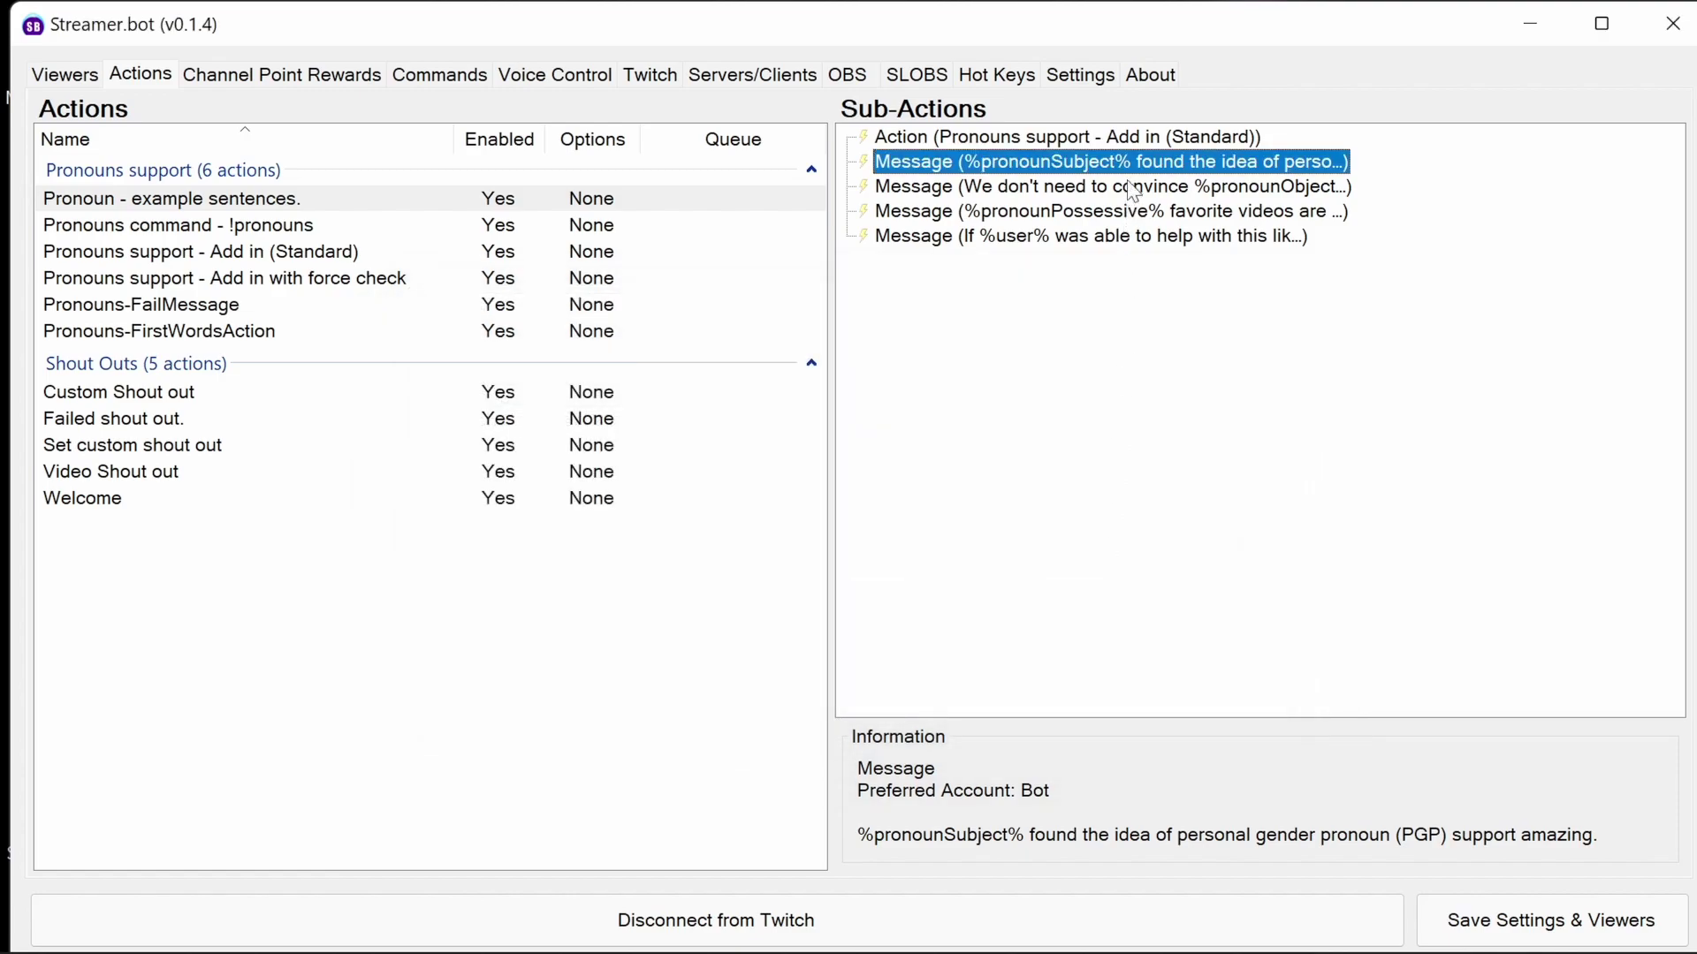
# Examine the %pronounObjectLower% variable and its Lower suffix in the second example message.
pyautogui.doubleClick(1132, 187)
pyautogui.click(735, 423)
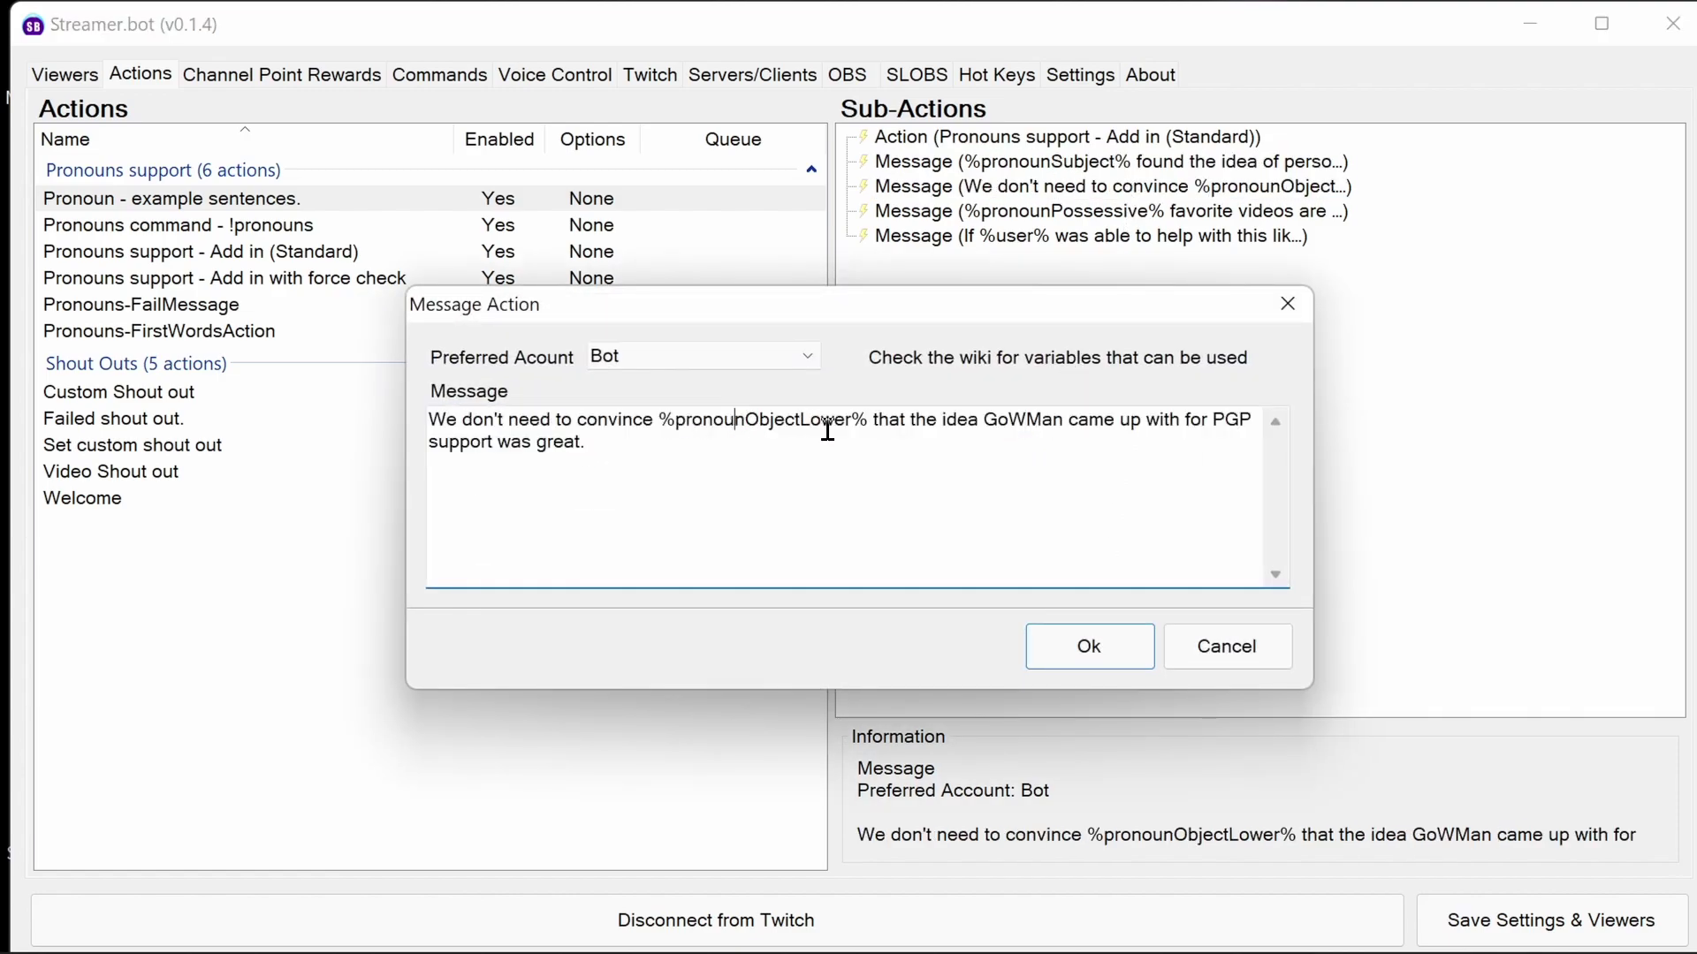
pyautogui.moveTo(868, 422); pyautogui.dragTo(667, 419)
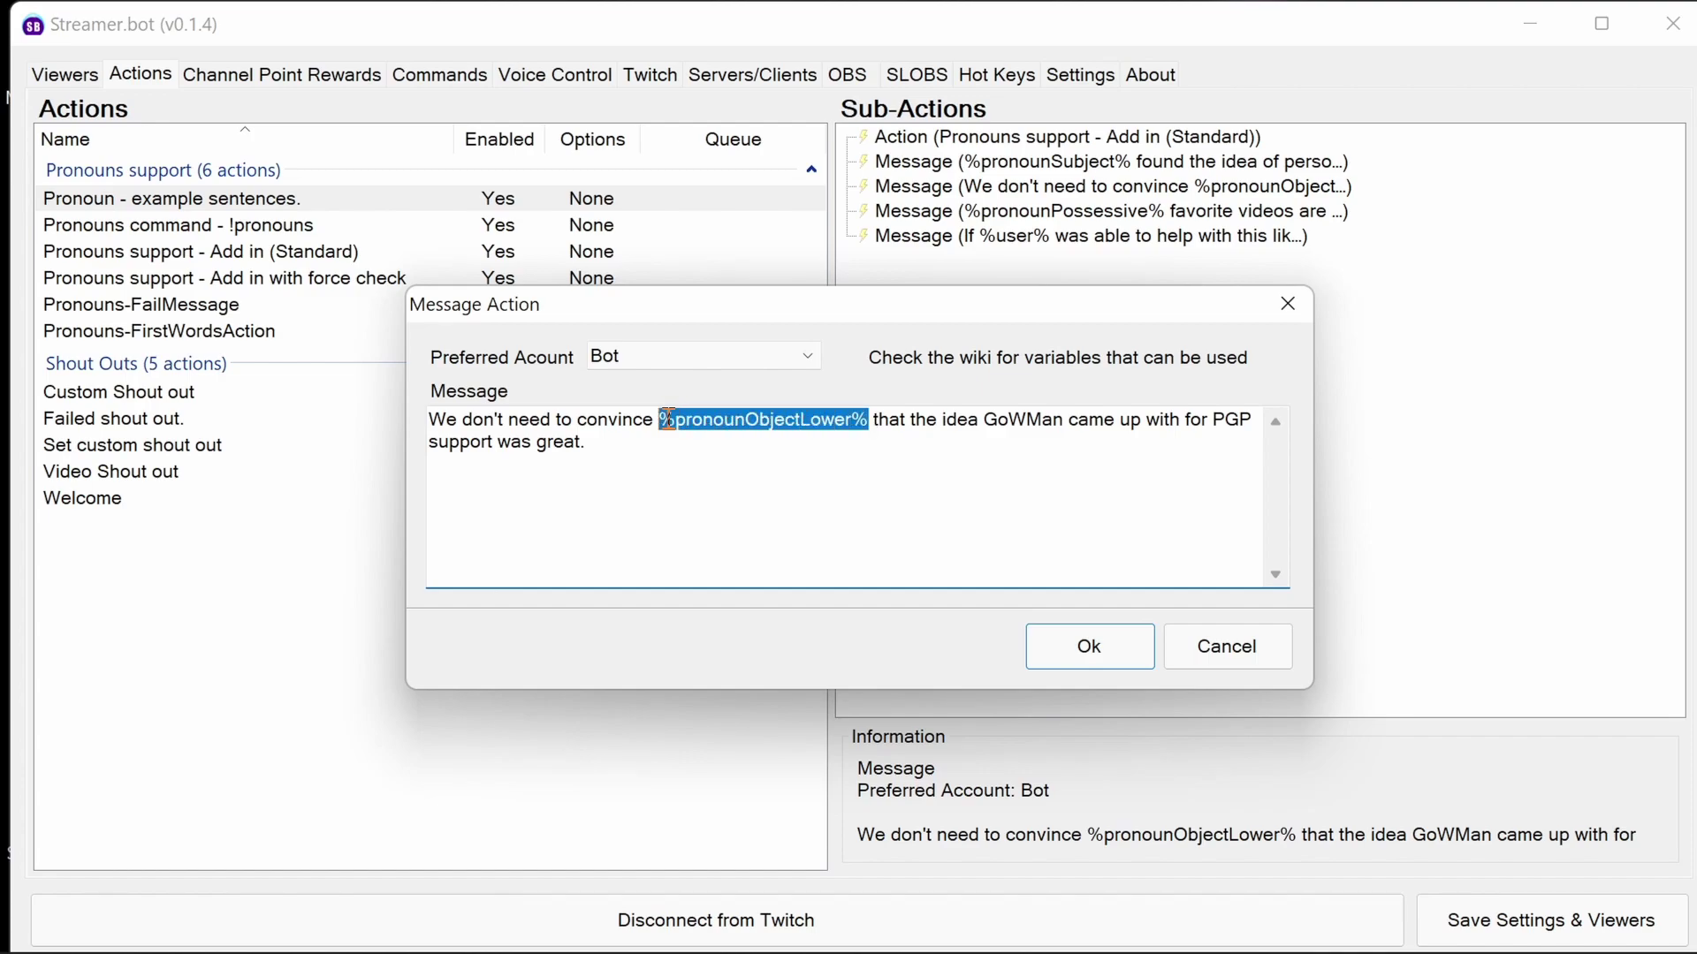
pyautogui.moveTo(804, 424); pyautogui.dragTo(850, 427)
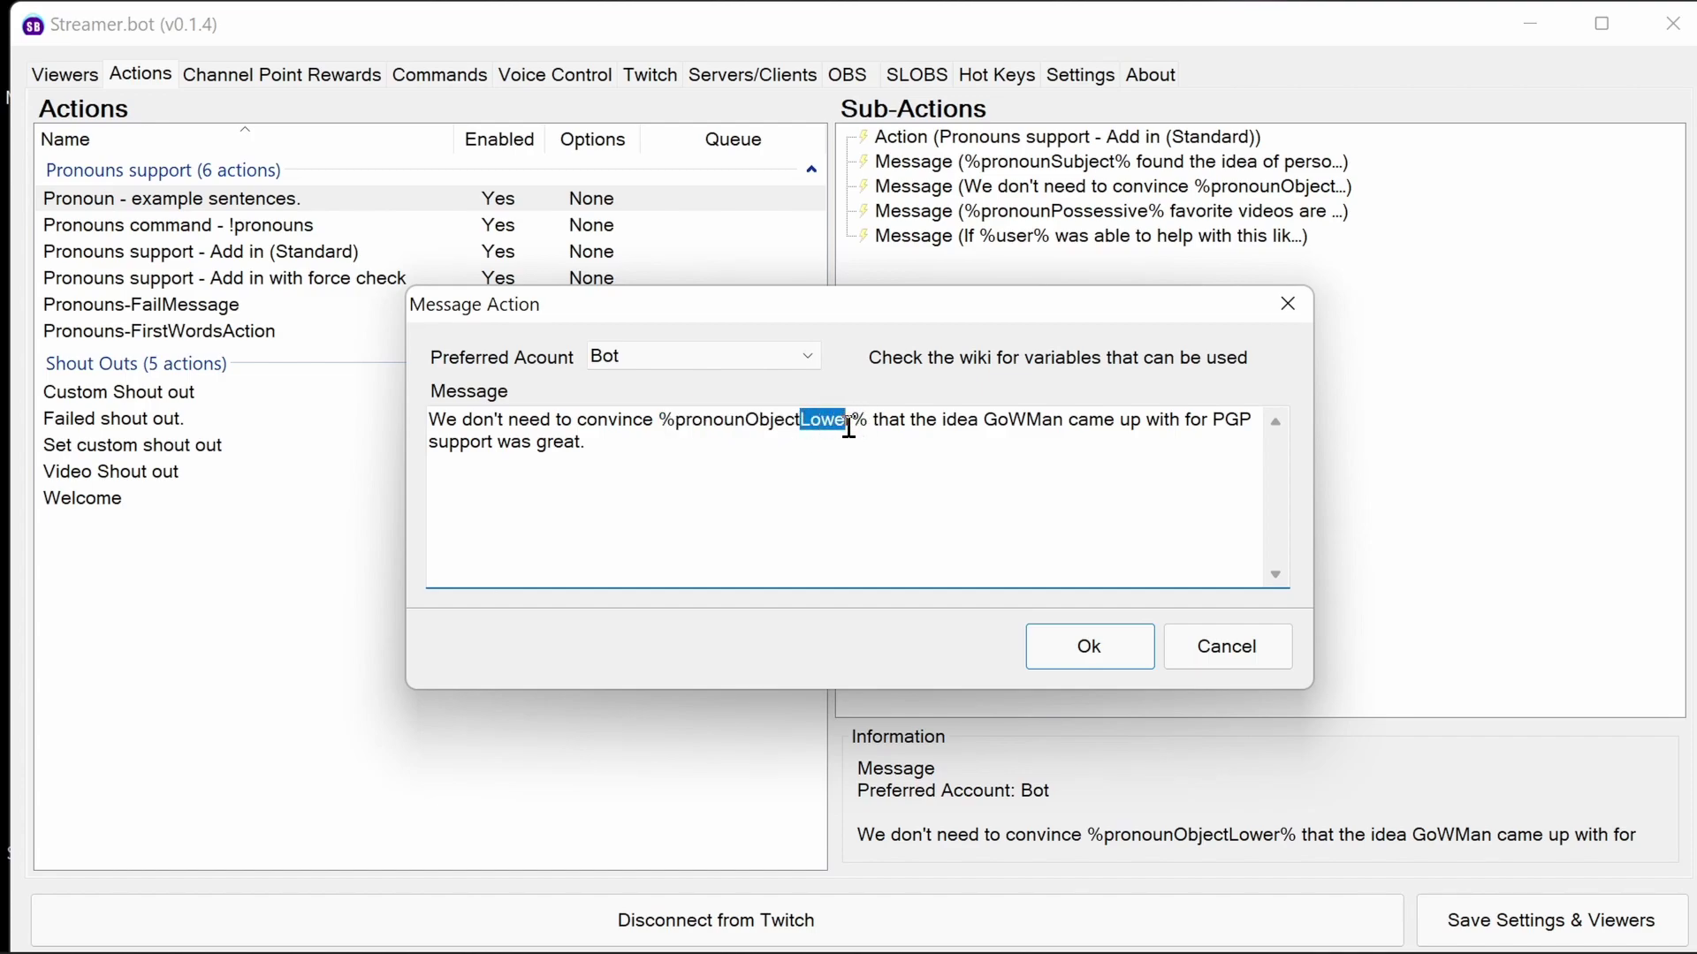
pyautogui.click(1115, 636)
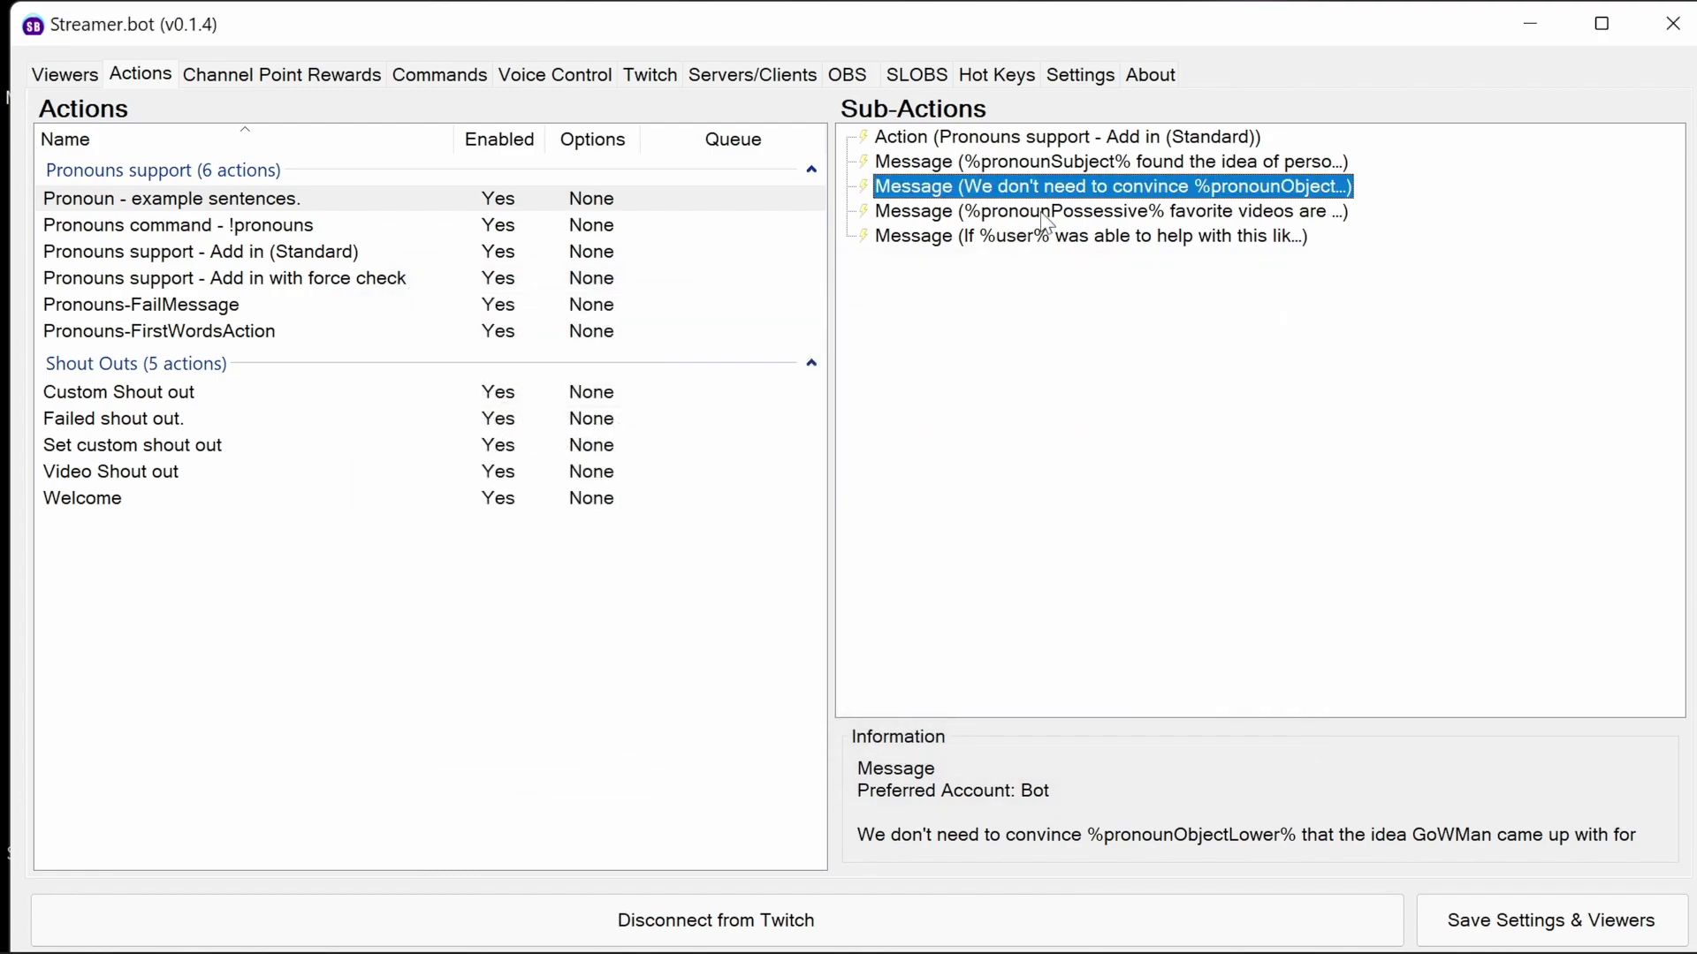
# Examine how the third example message uses the %pronounPossessive% variable.
pyautogui.doubleClick(1045, 221)
pyautogui.click(586, 422)
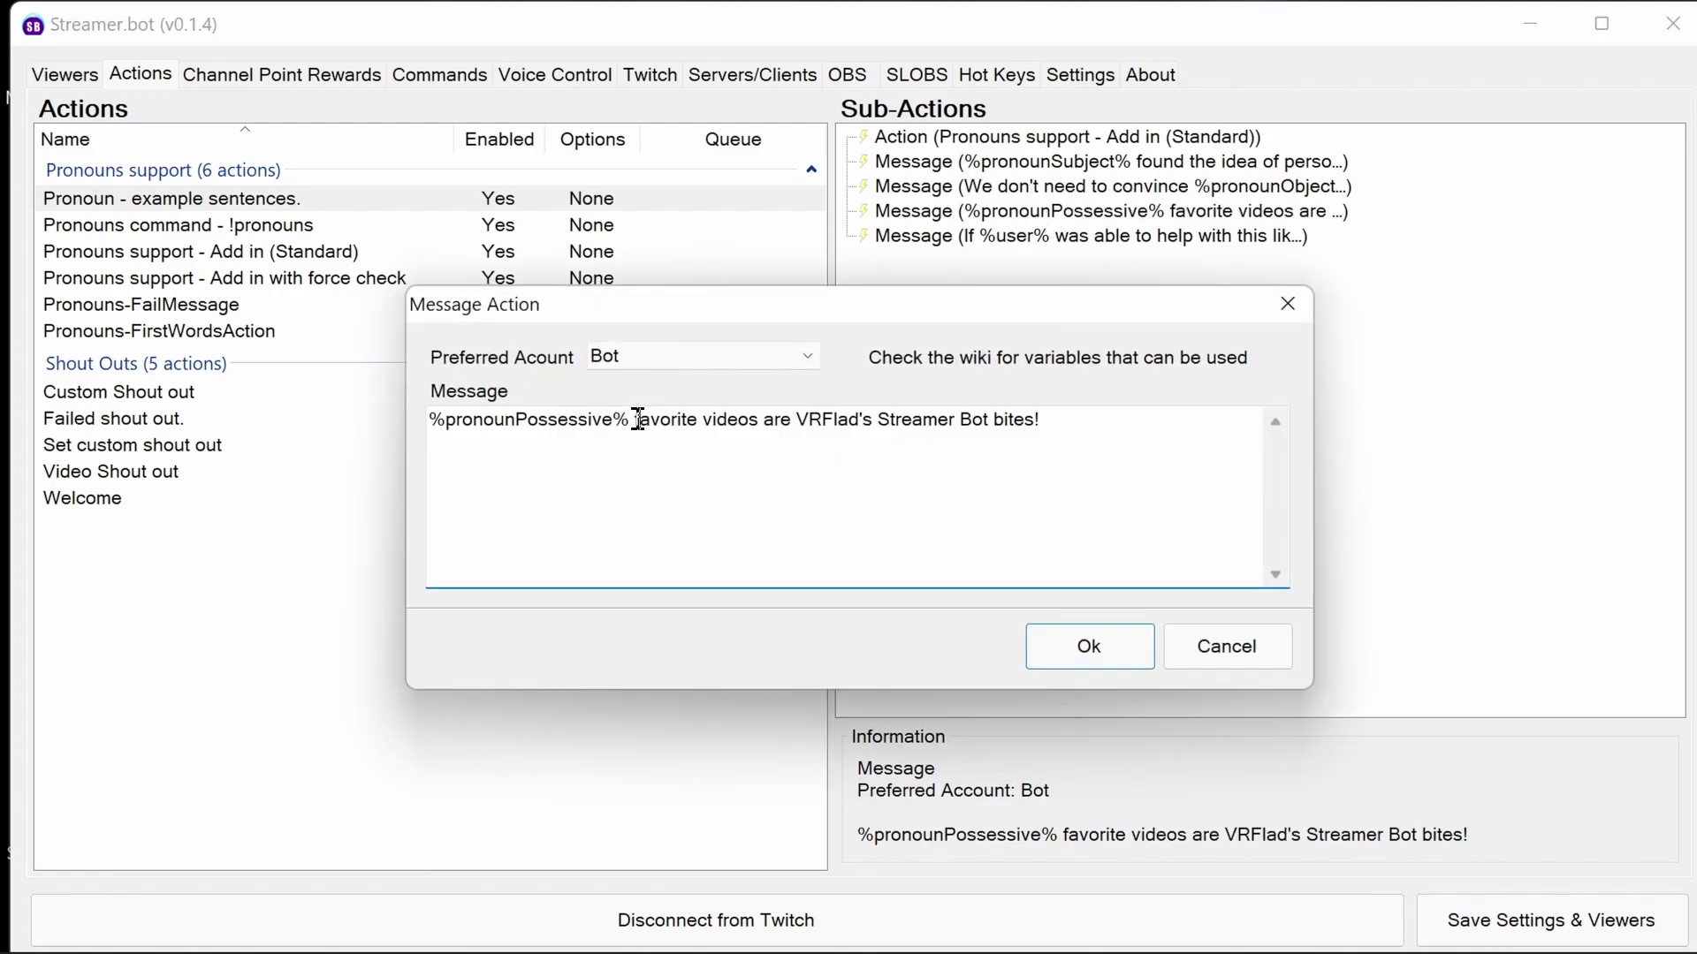
pyautogui.moveTo(638, 419); pyautogui.dragTo(406, 435)
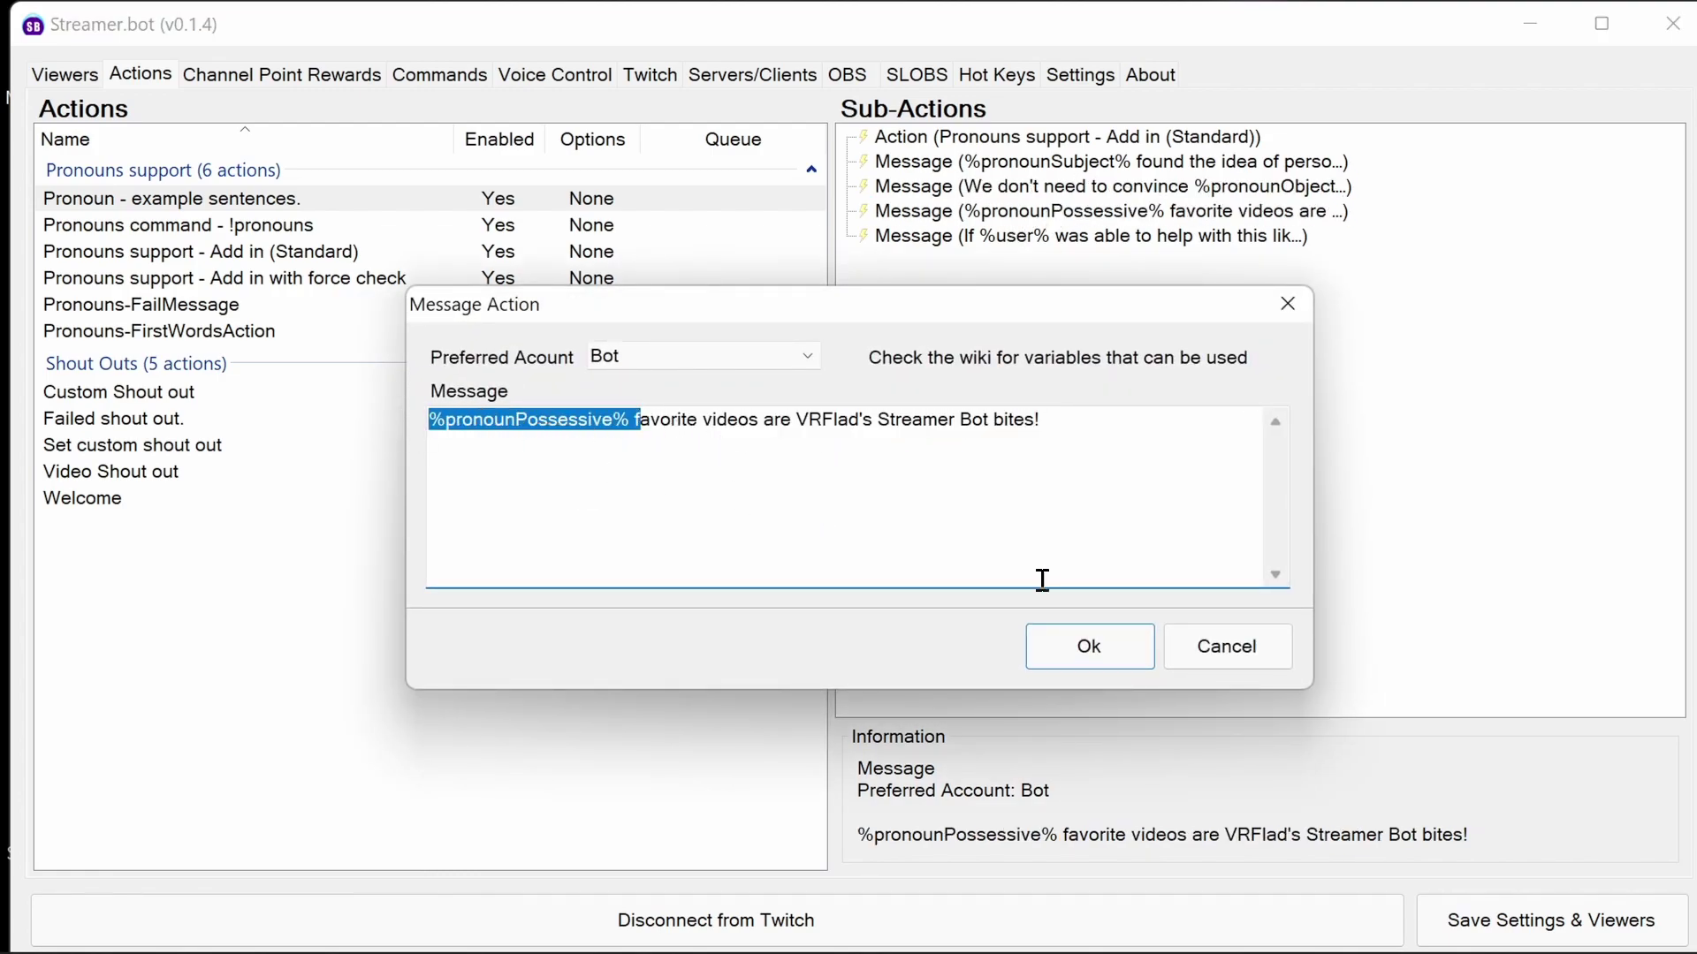
pyautogui.click(1090, 647)
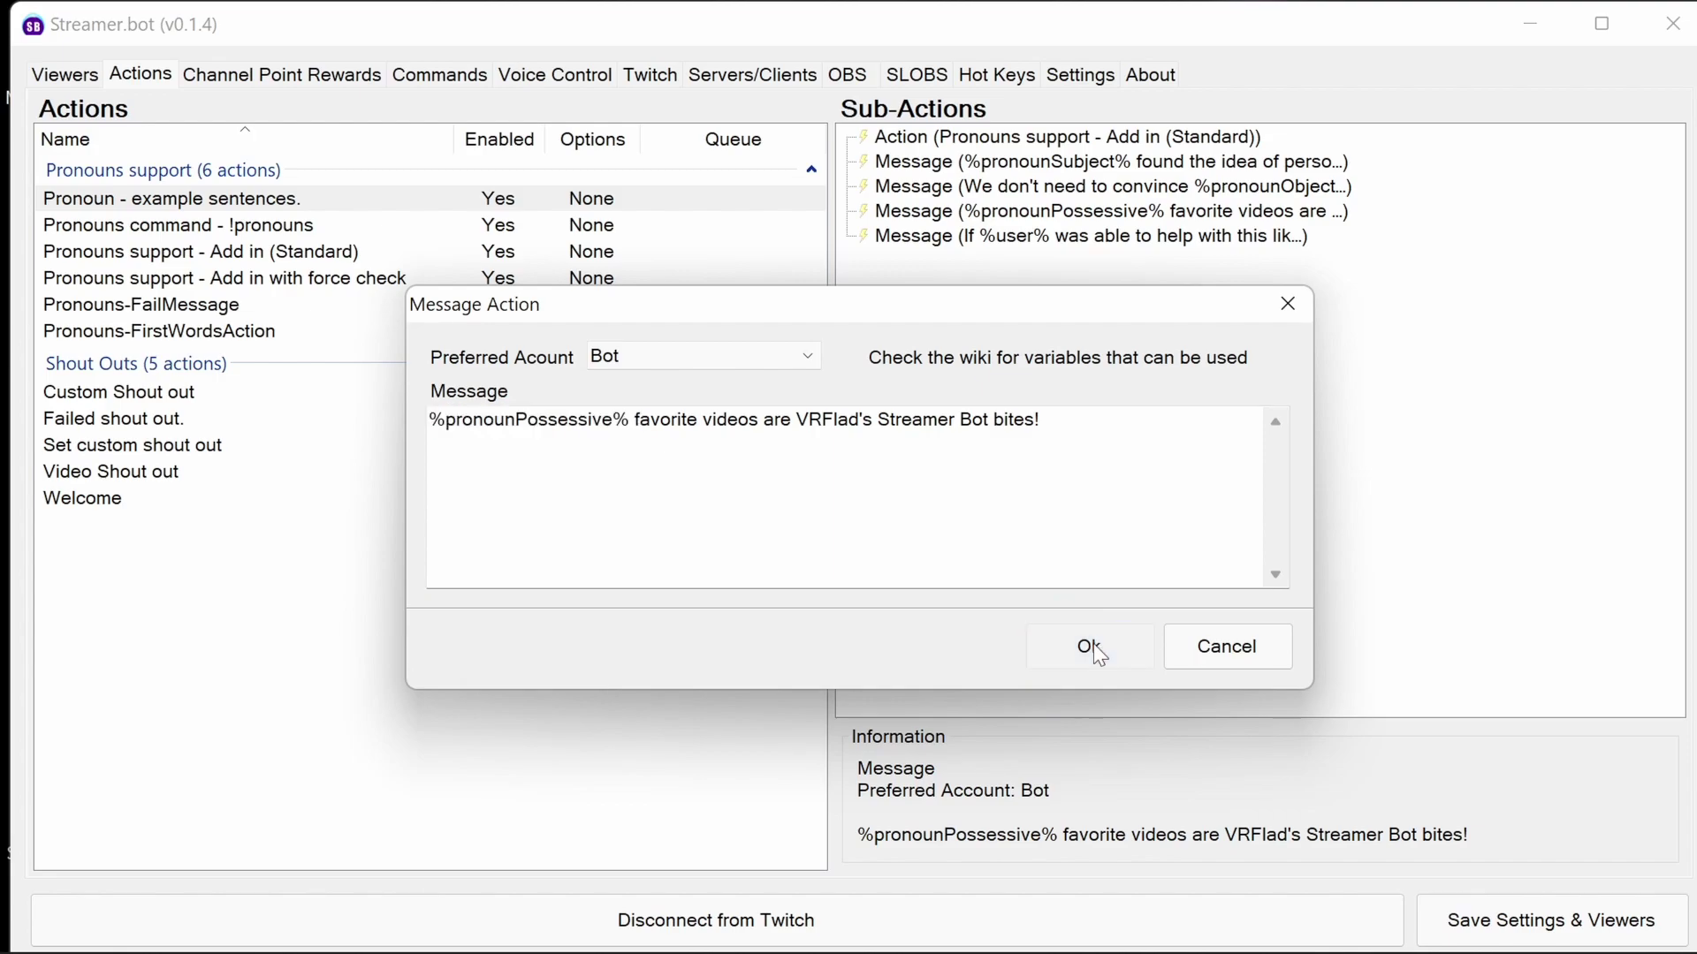
# Examine the %user%, %pronounSubjectlower% and %pronounReflexiveLower% variables in the fourth example message.
pyautogui.doubleClick(1060, 237)
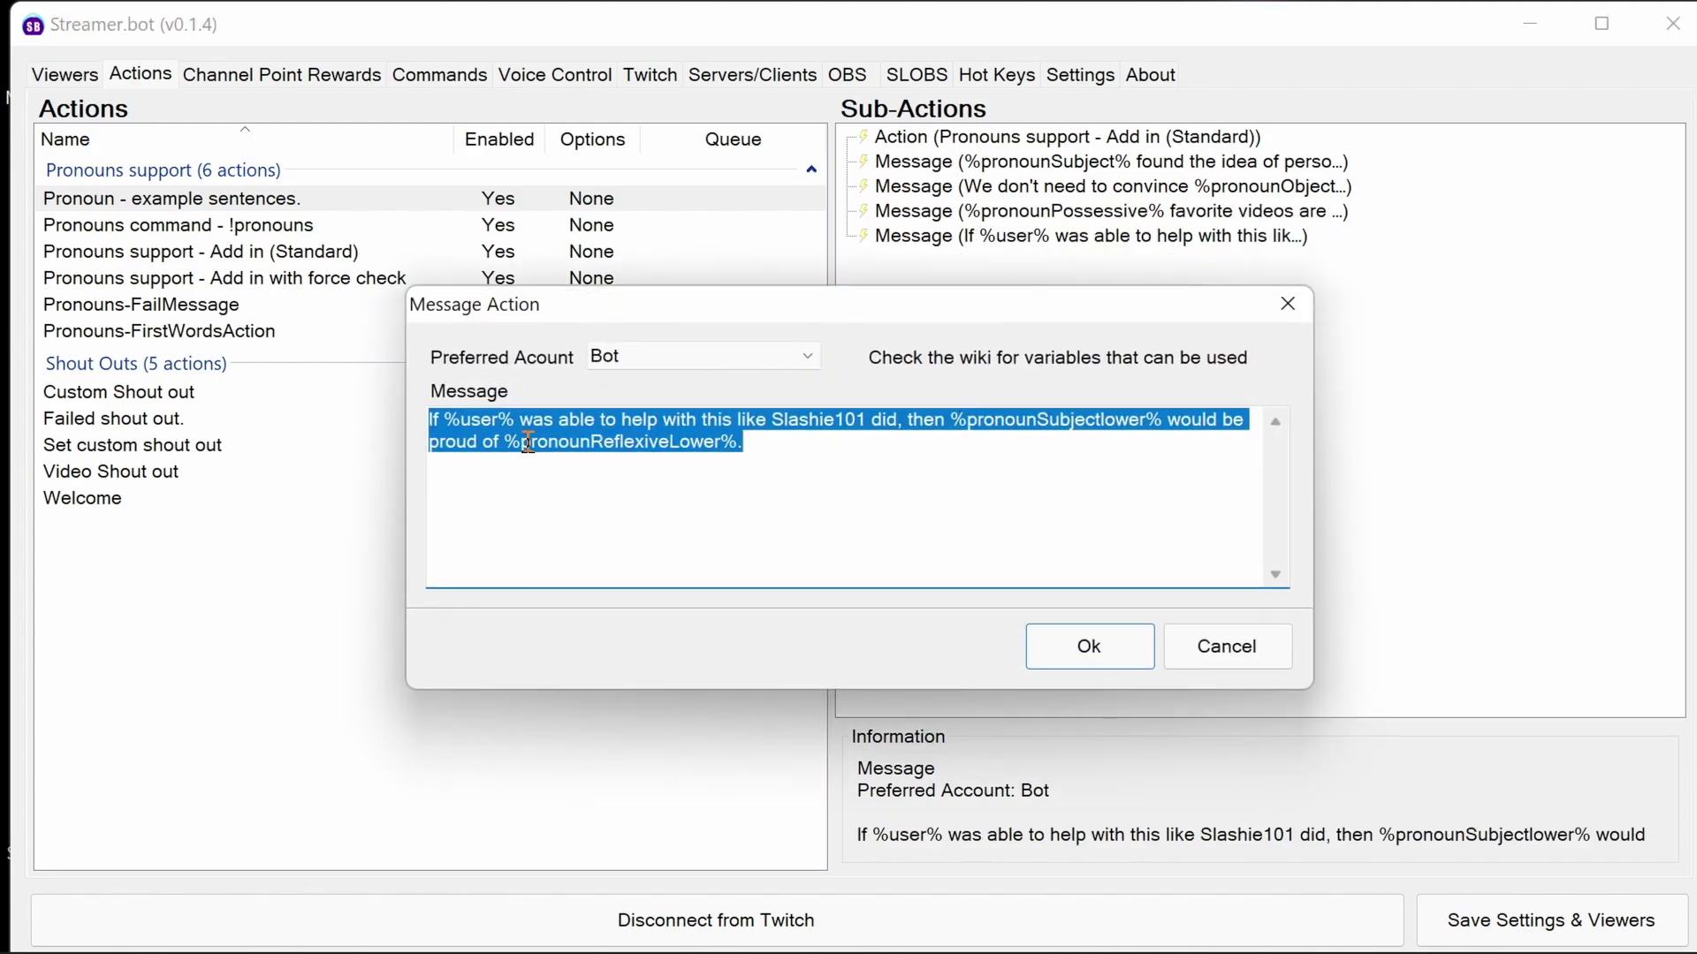
pyautogui.moveTo(517, 421); pyautogui.dragTo(456, 426)
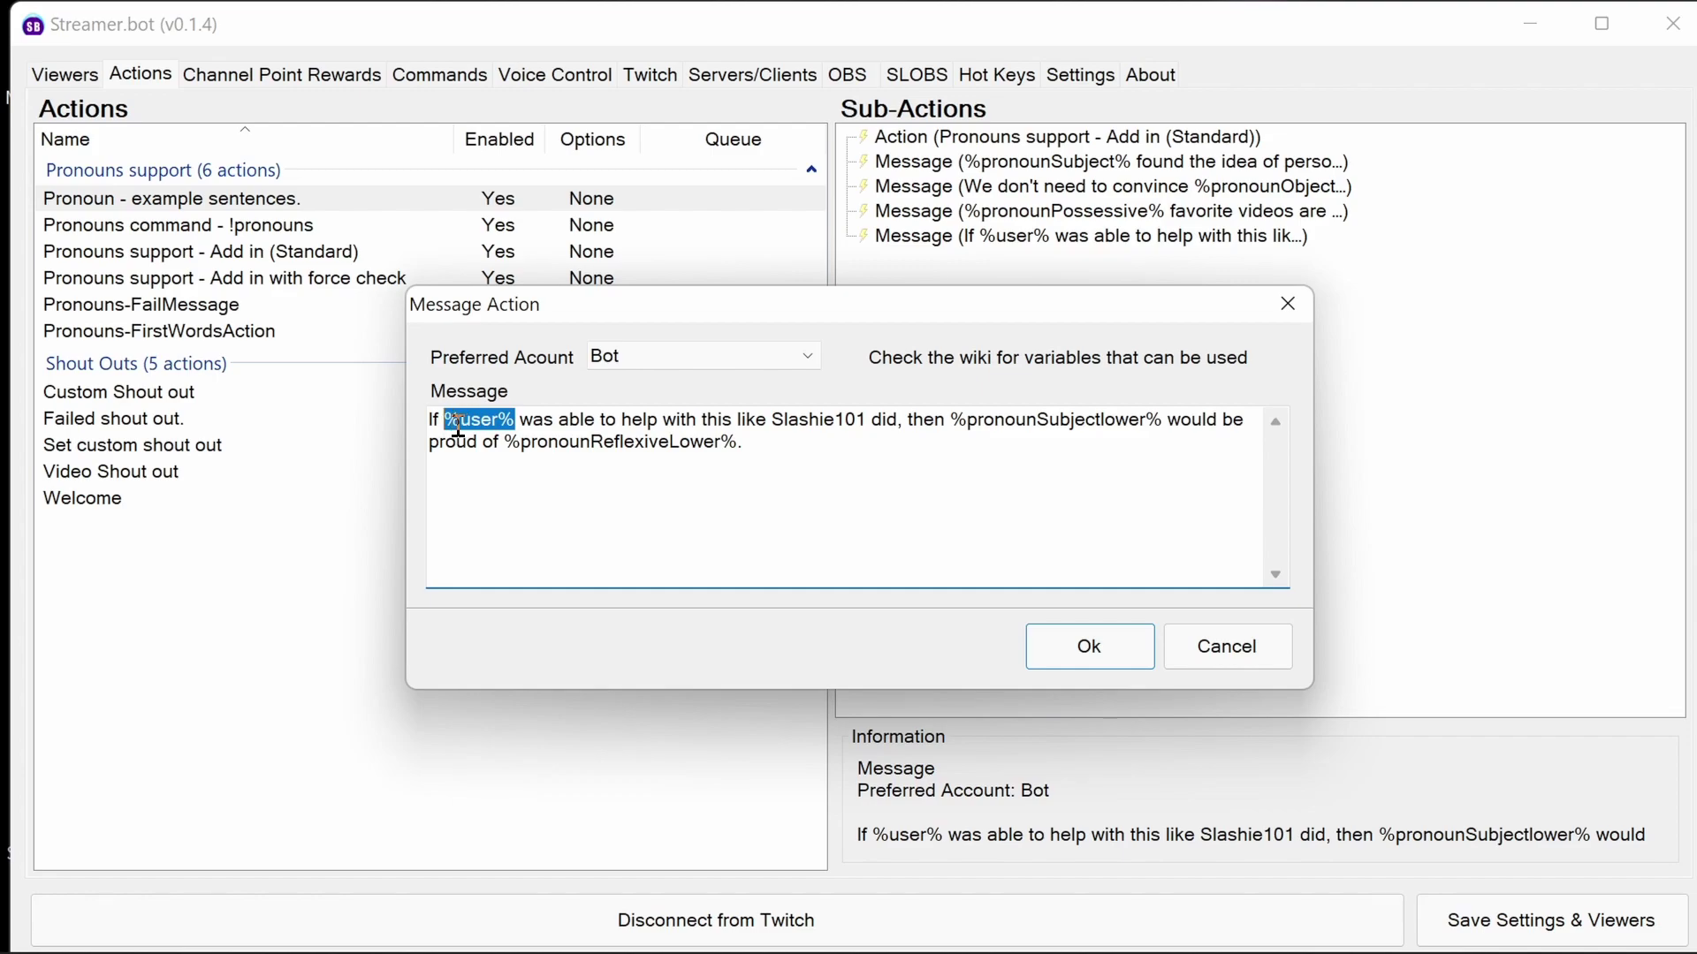
pyautogui.click(1037, 422)
pyautogui.moveTo(1163, 422); pyautogui.dragTo(955, 426)
pyautogui.moveTo(745, 442); pyautogui.dragTo(504, 442)
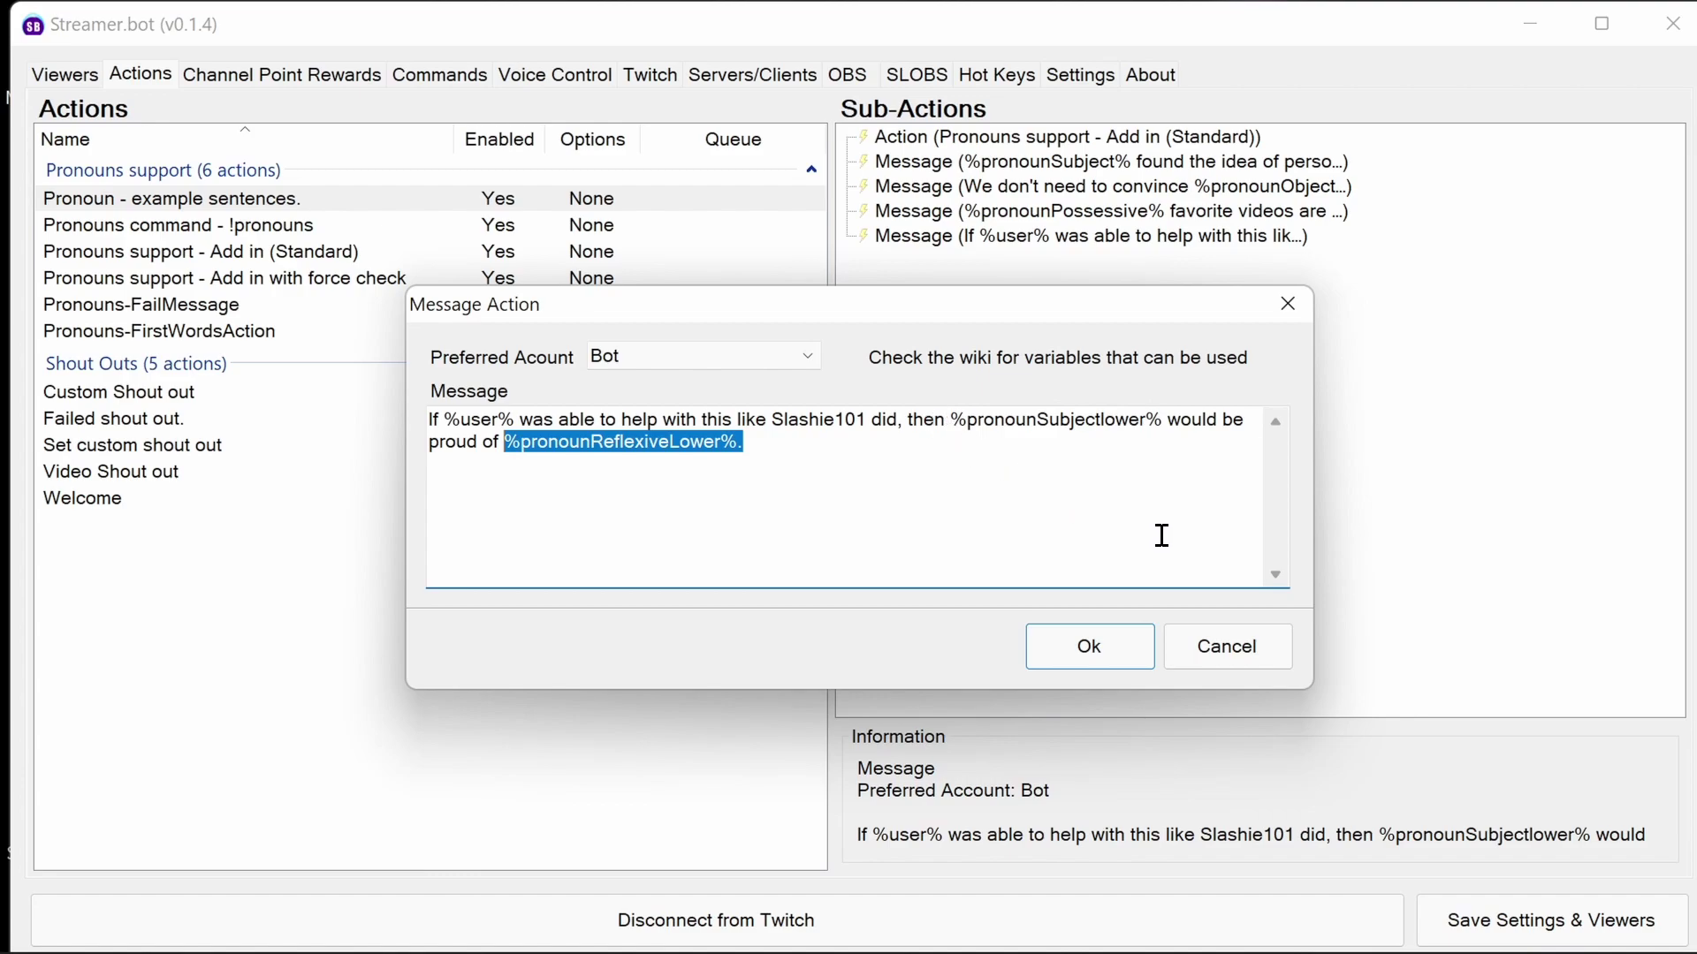
pyautogui.click(1117, 654)
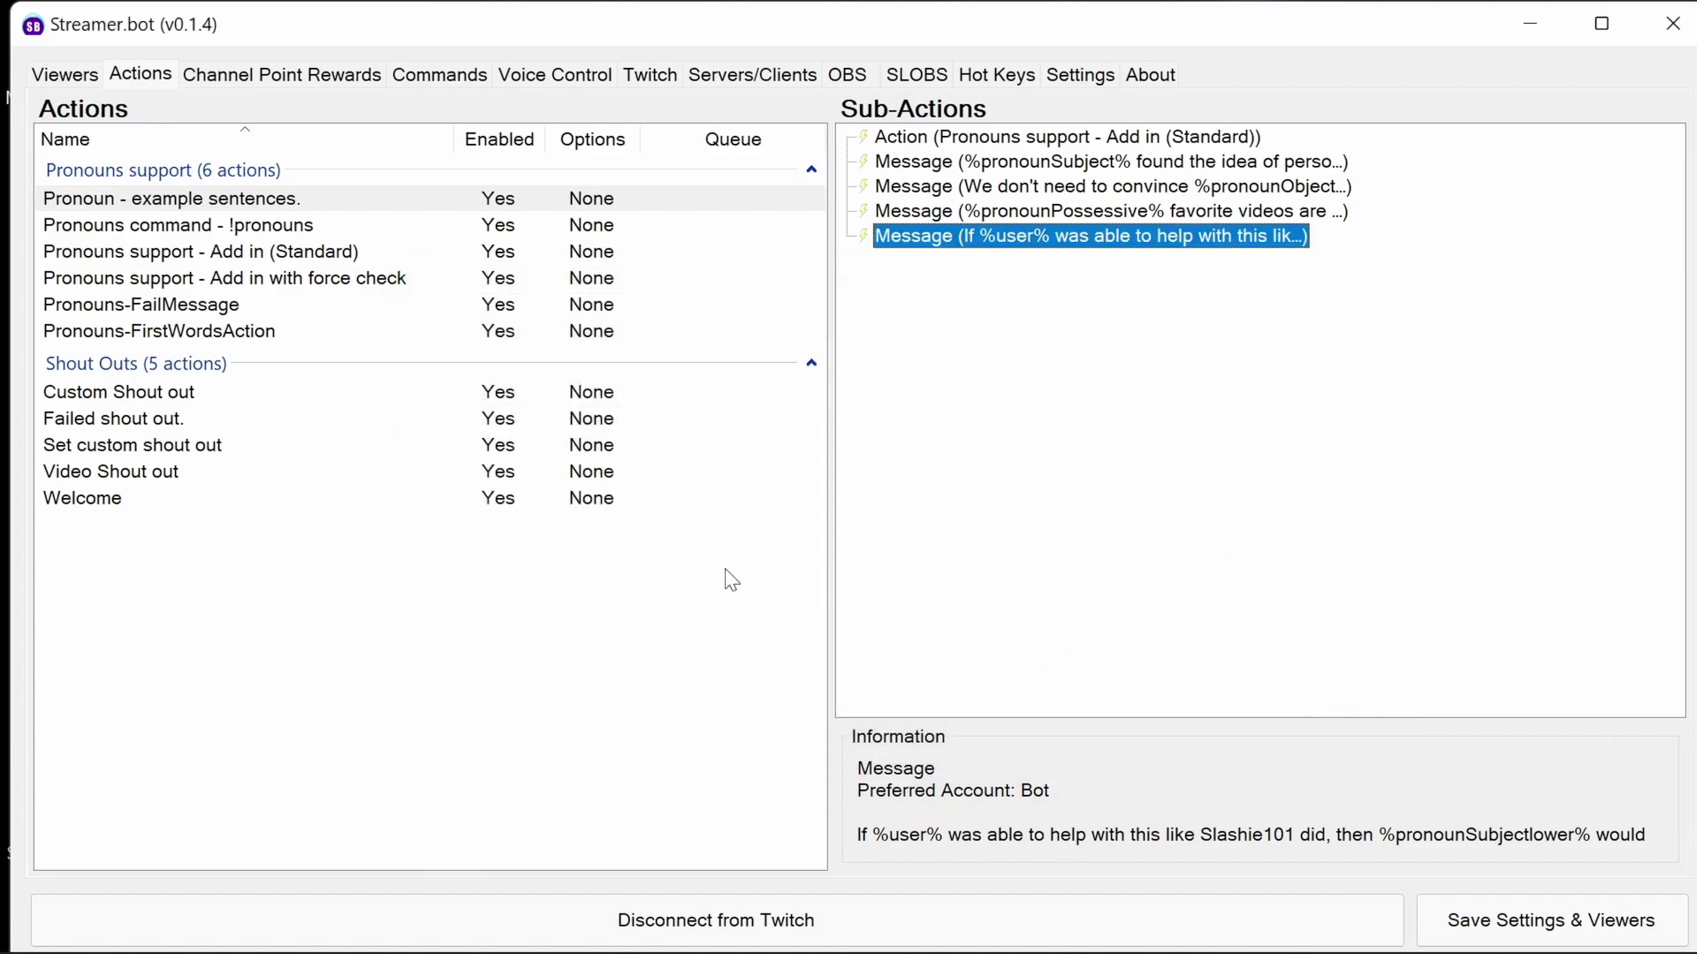
# Examine the sub-actions of Pronouns command - !pronouns that first get the user-specific pronoun and pronounUpdate variables.
pyautogui.click(165, 231)
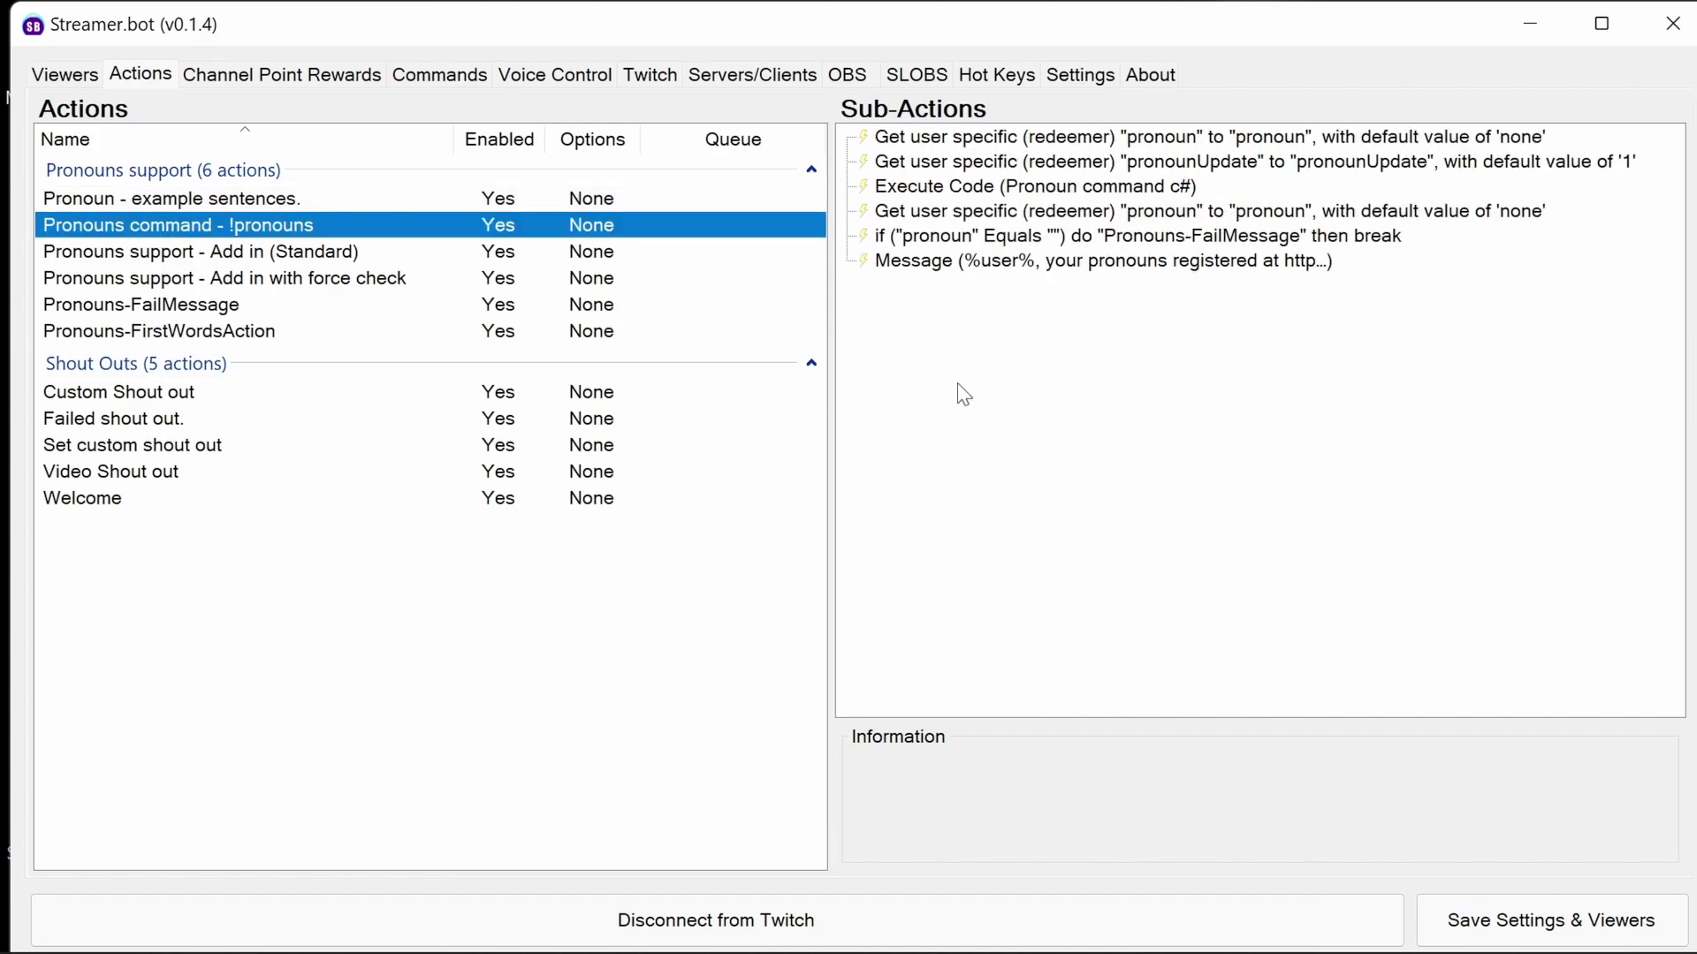
pyautogui.click(1052, 138)
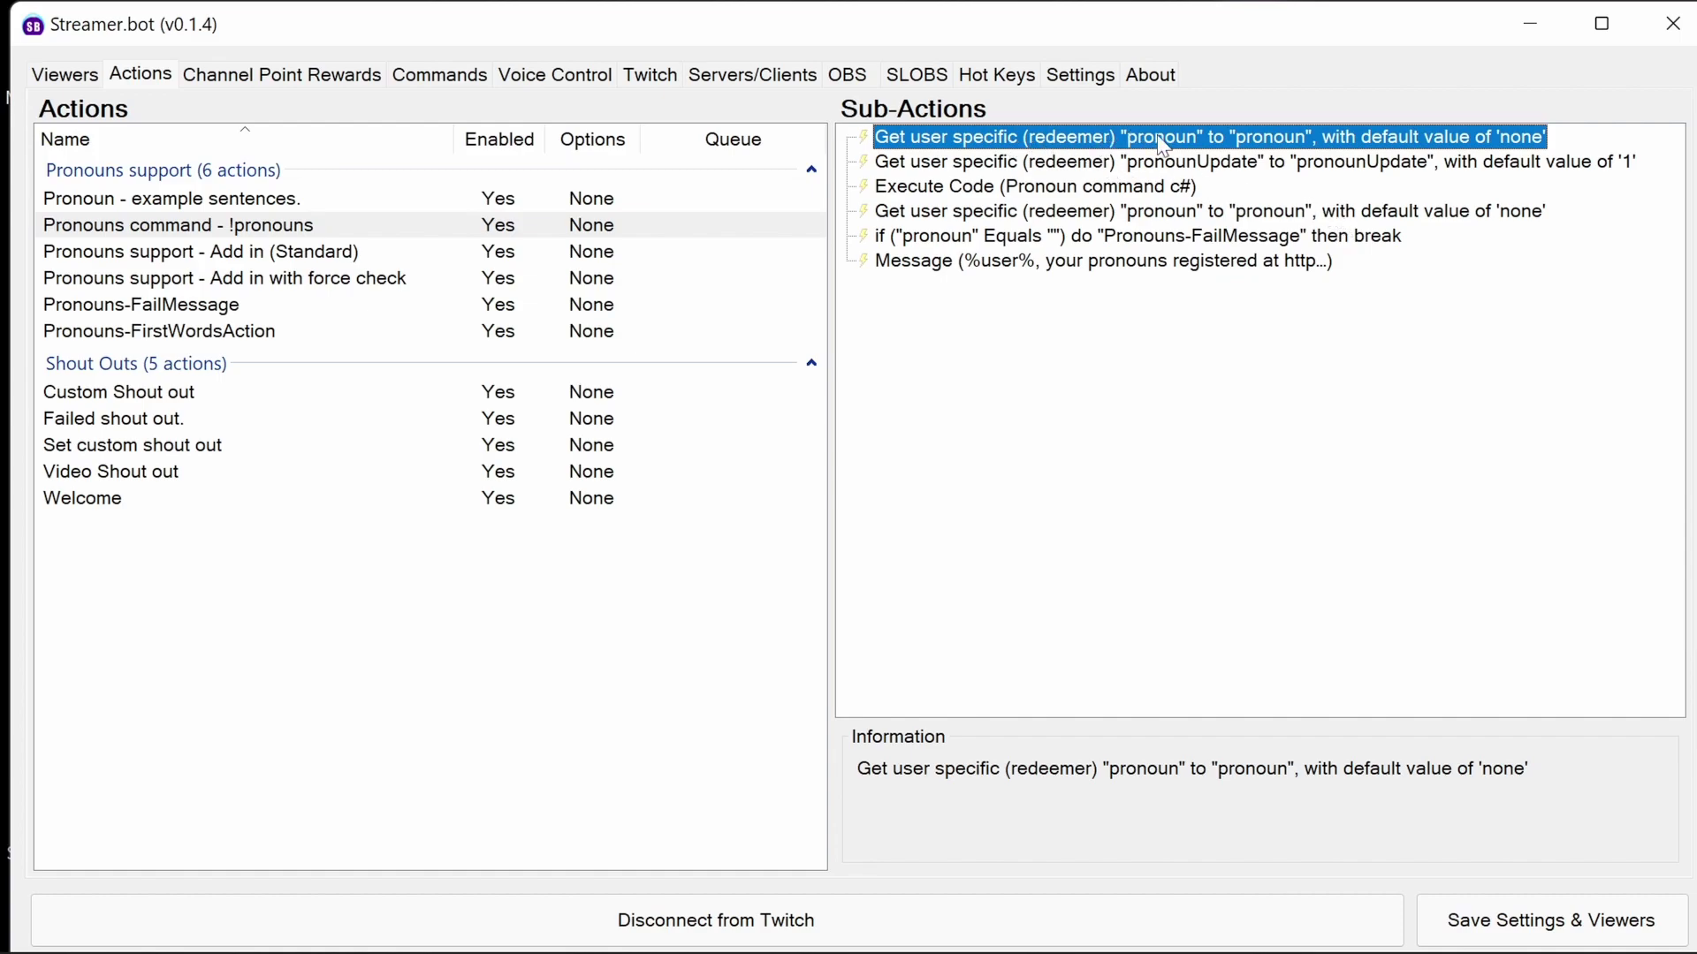
pyautogui.click(1167, 168)
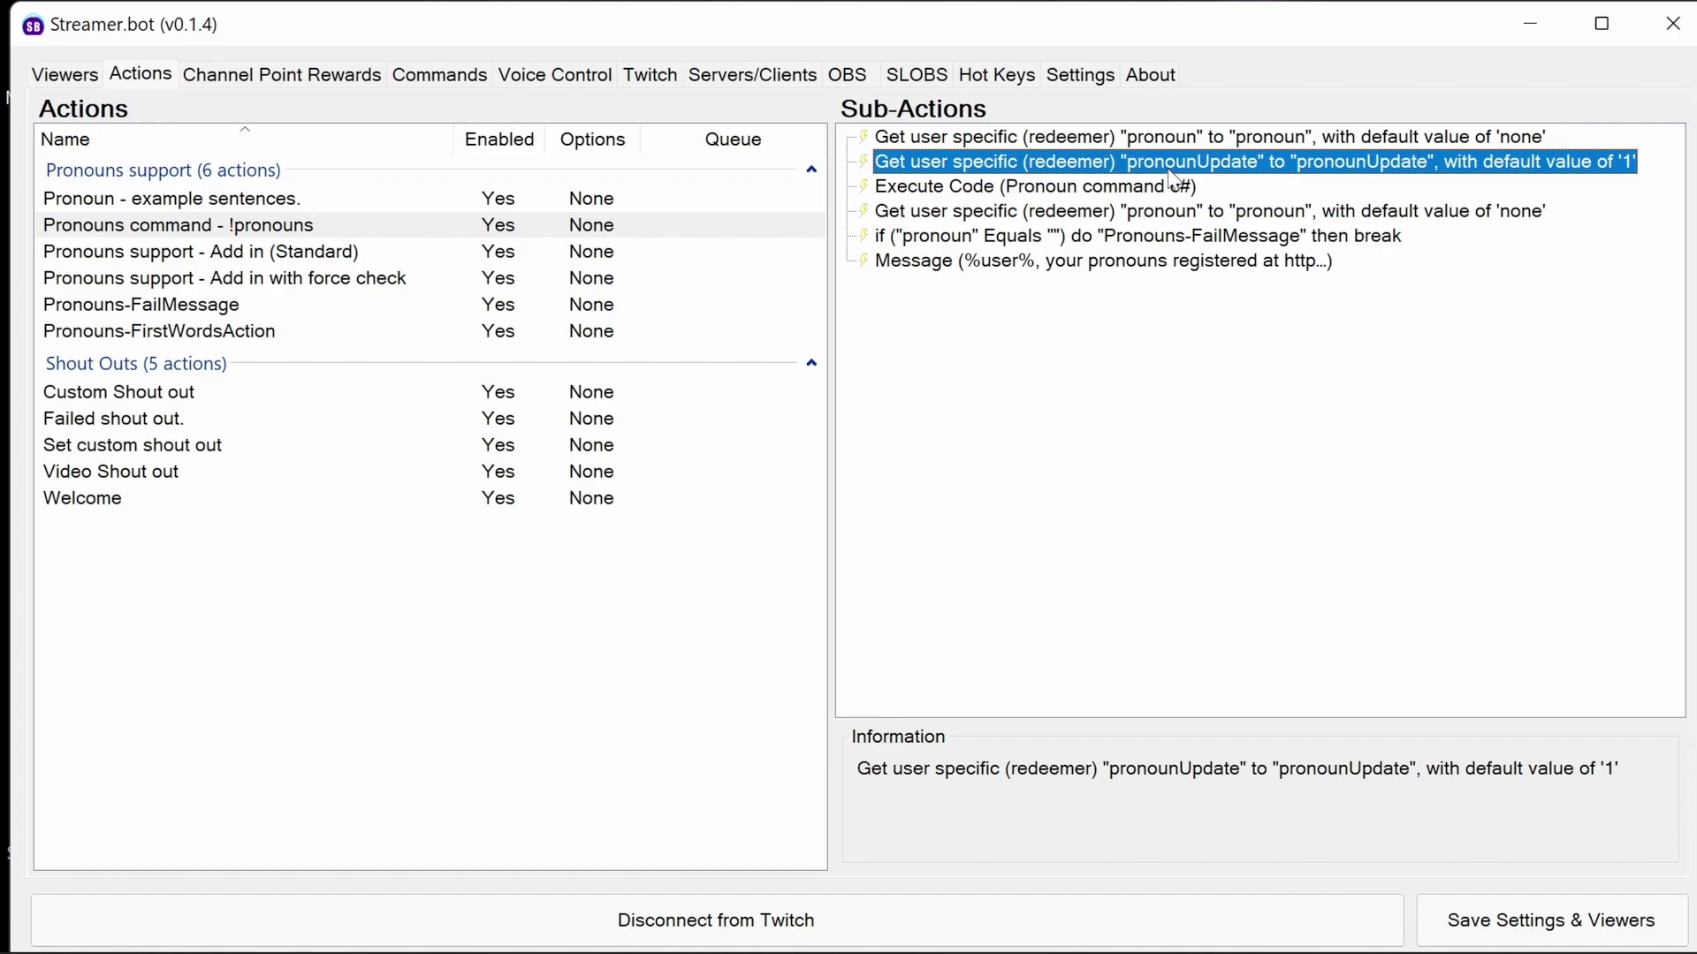
pyautogui.click(1152, 142)
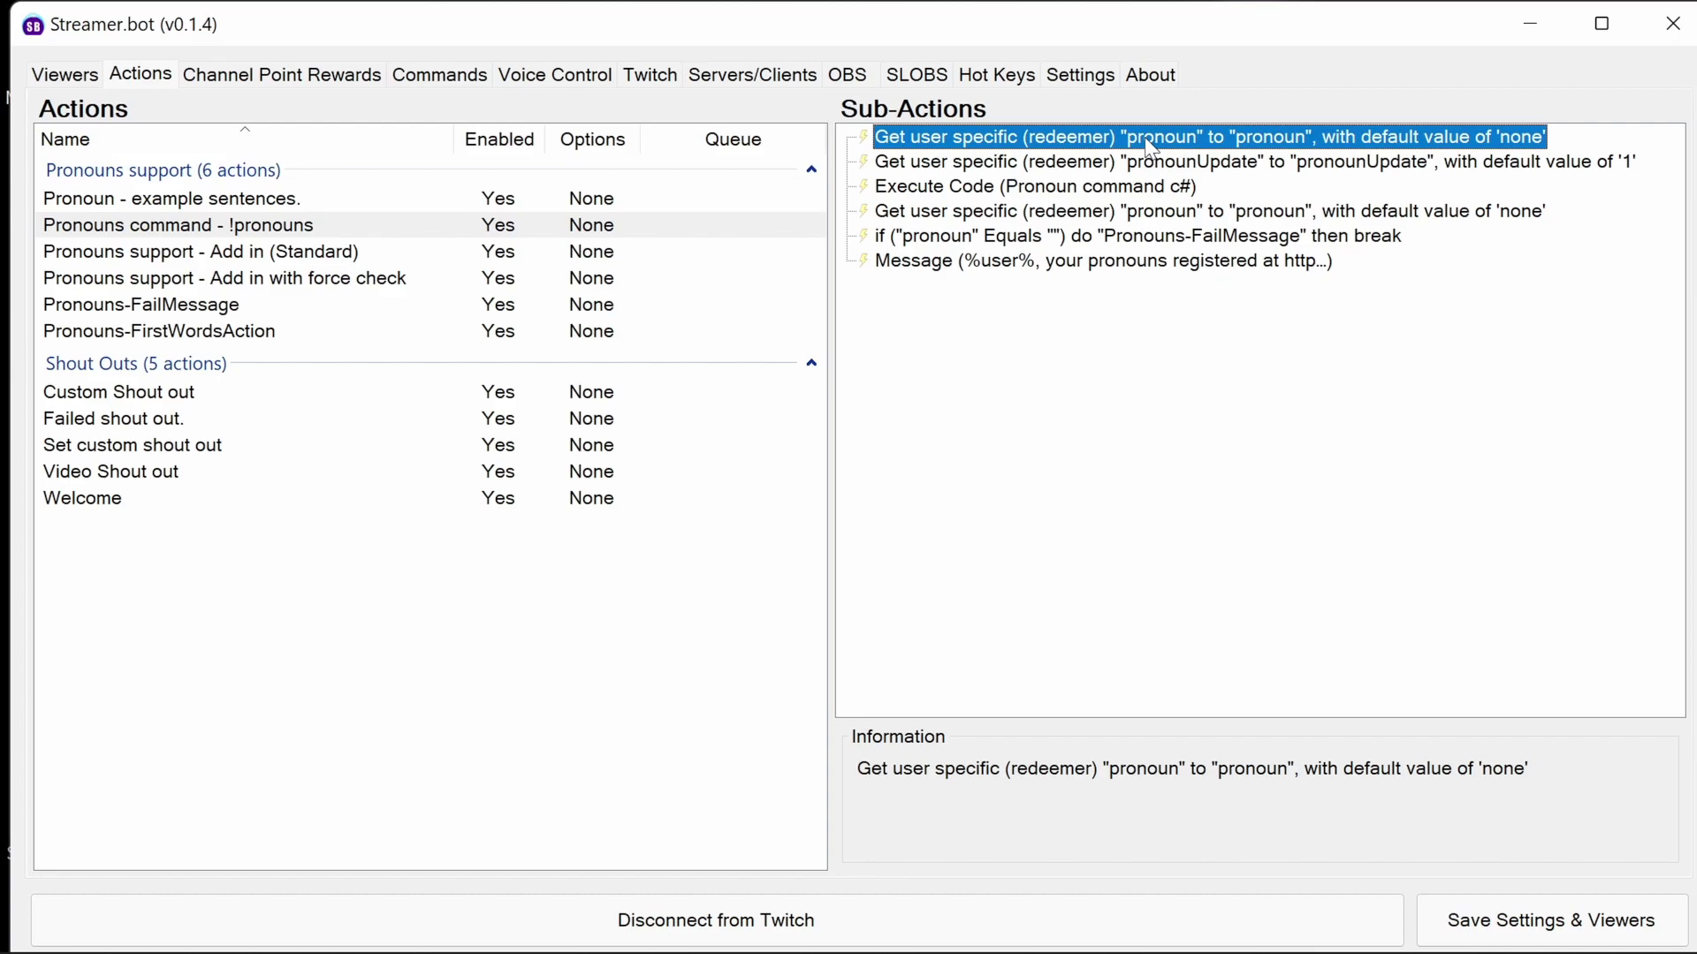
pyautogui.rightClick(1143, 137)
pyautogui.click(1126, 162)
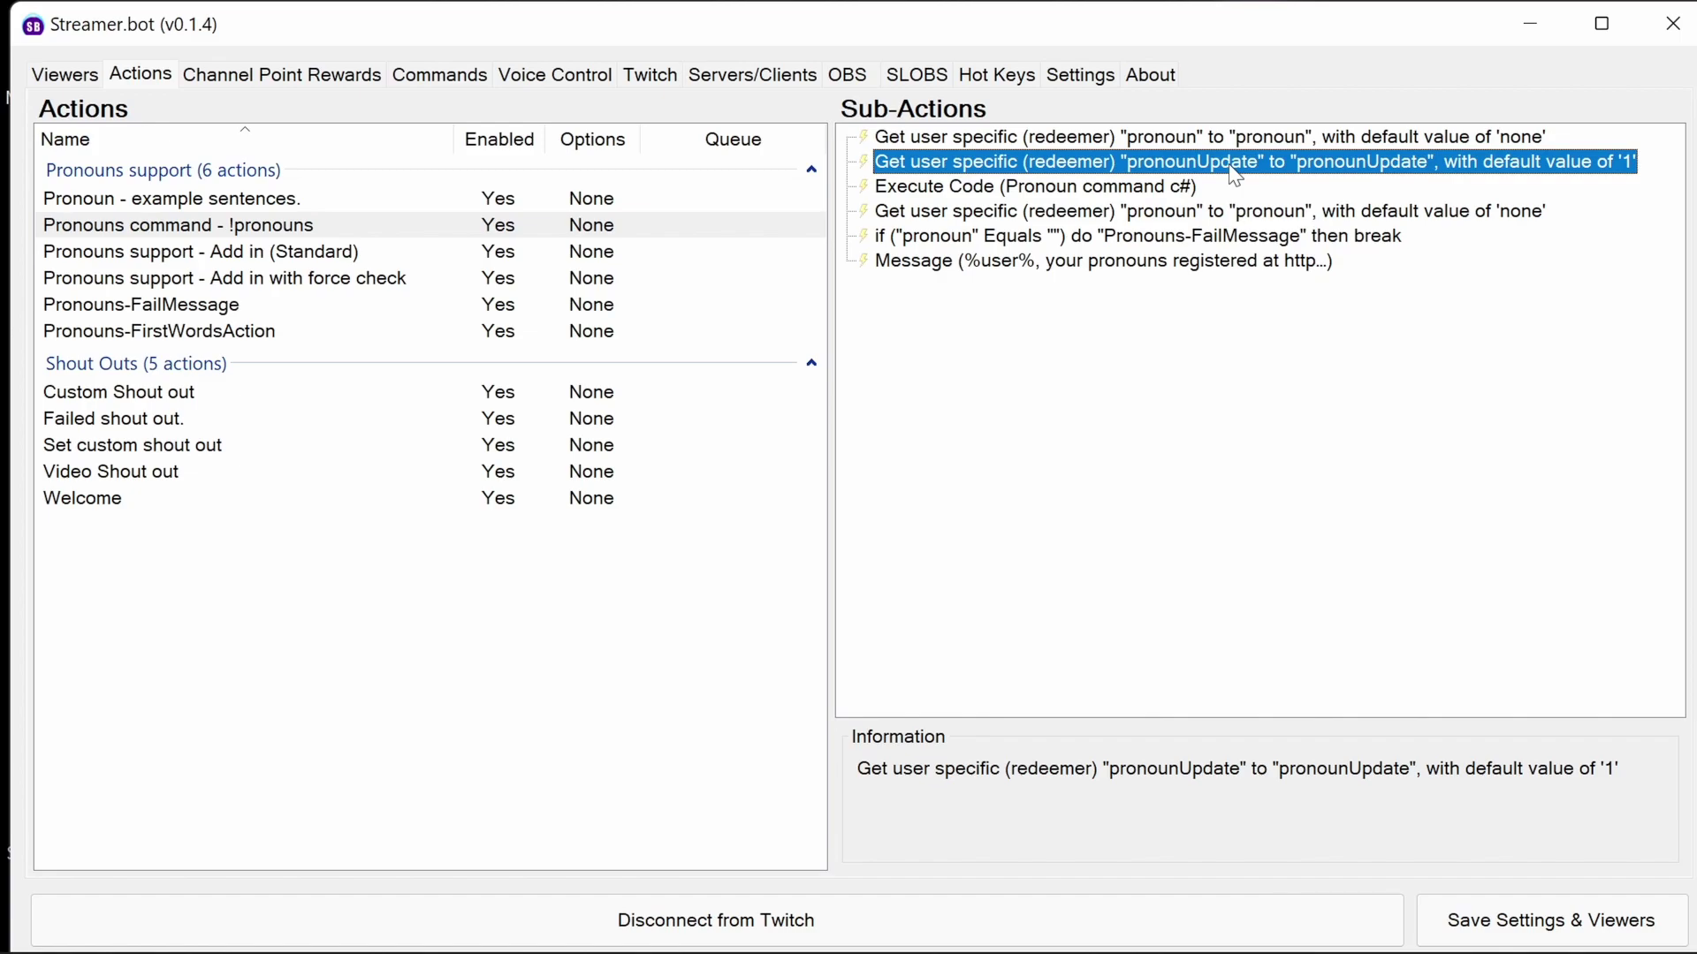
# Examine the Execute Code sub-action, the repeated pronoun lookup and the condition that runs Pronouns-FailMessage.
pyautogui.click(1118, 189)
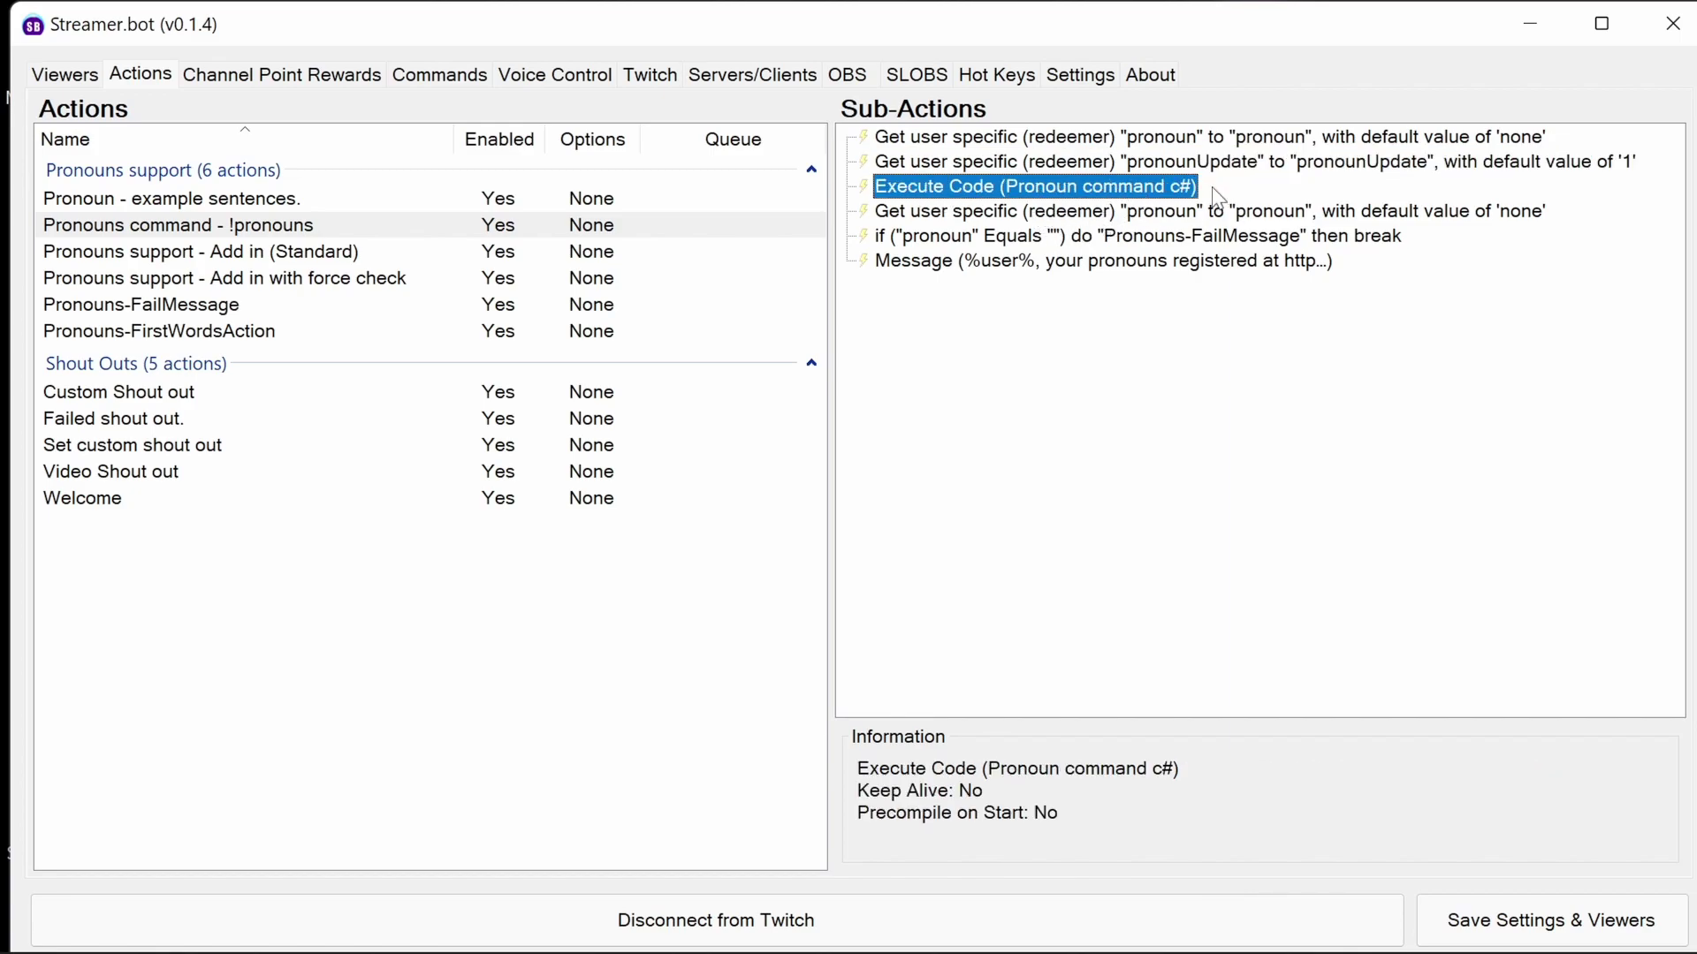
pyautogui.click(1087, 213)
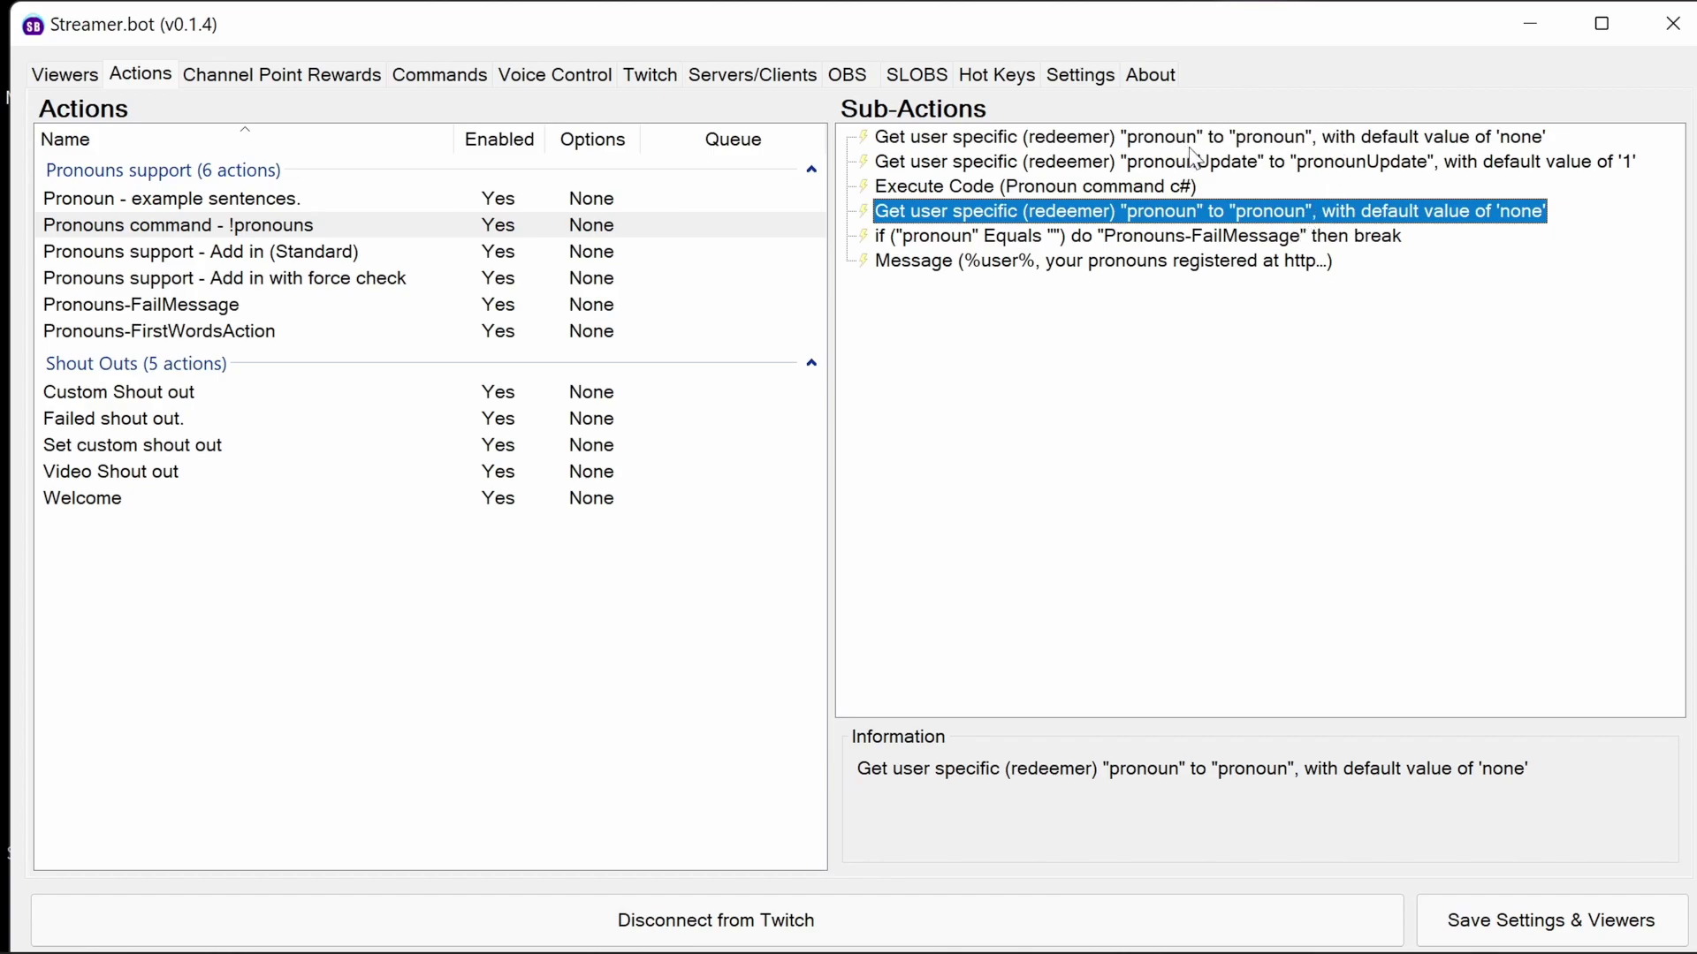
pyautogui.click(1104, 140)
pyautogui.click(1379, 214)
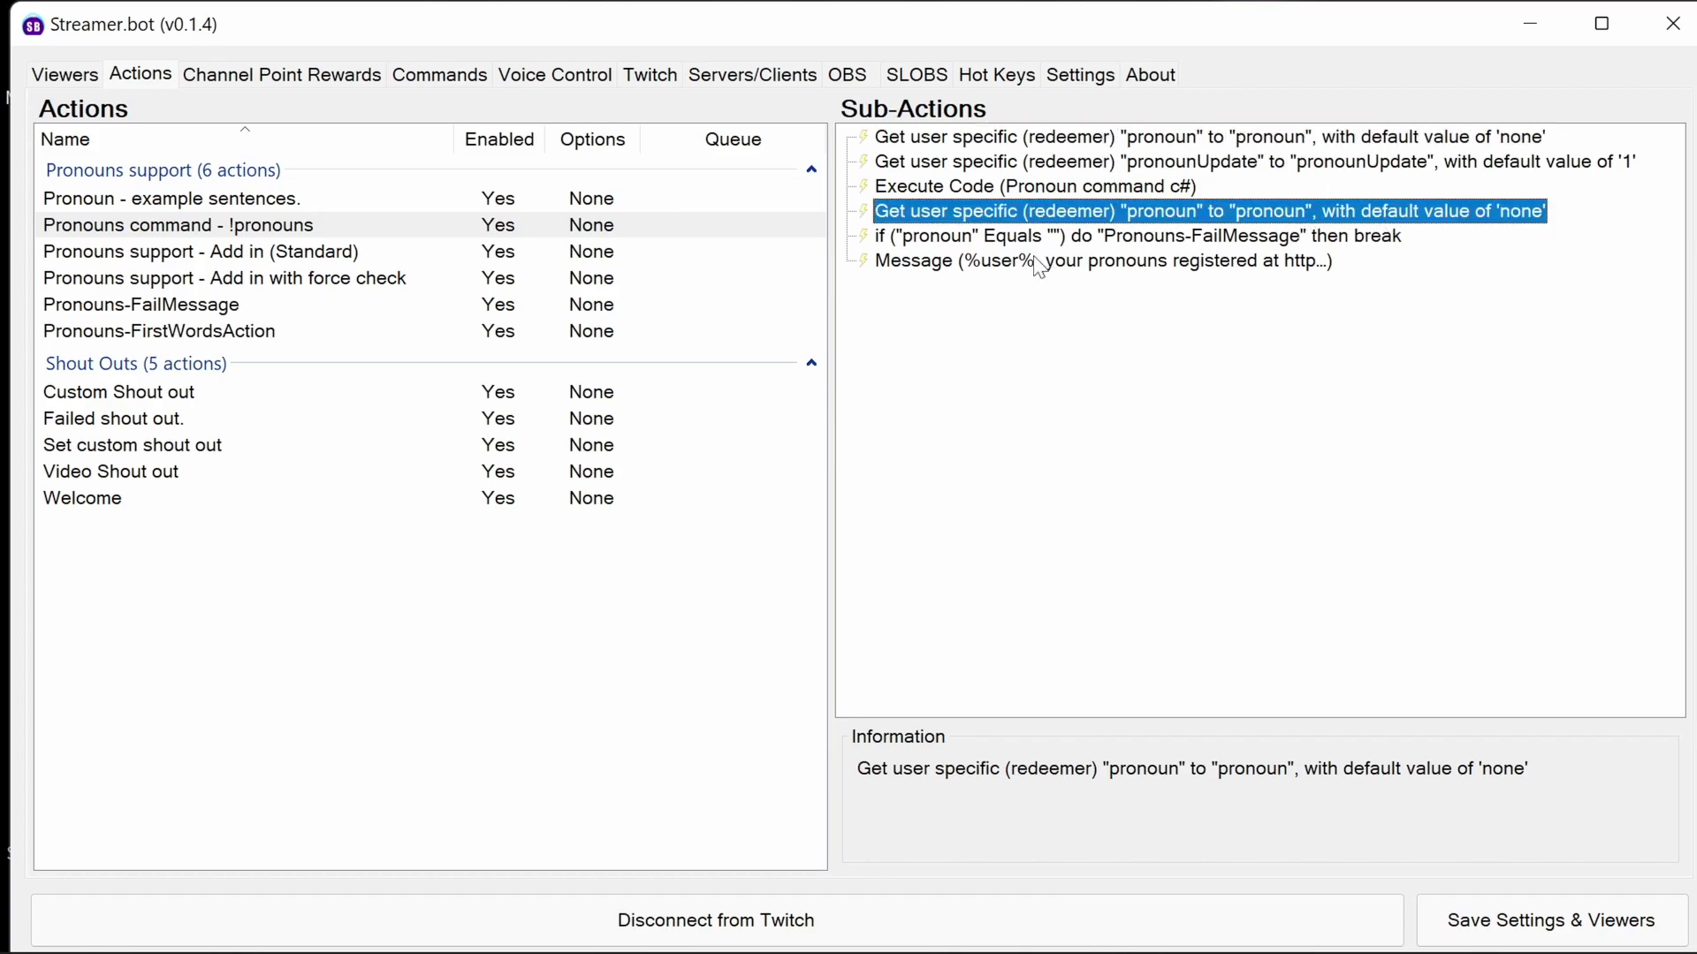
pyautogui.click(979, 242)
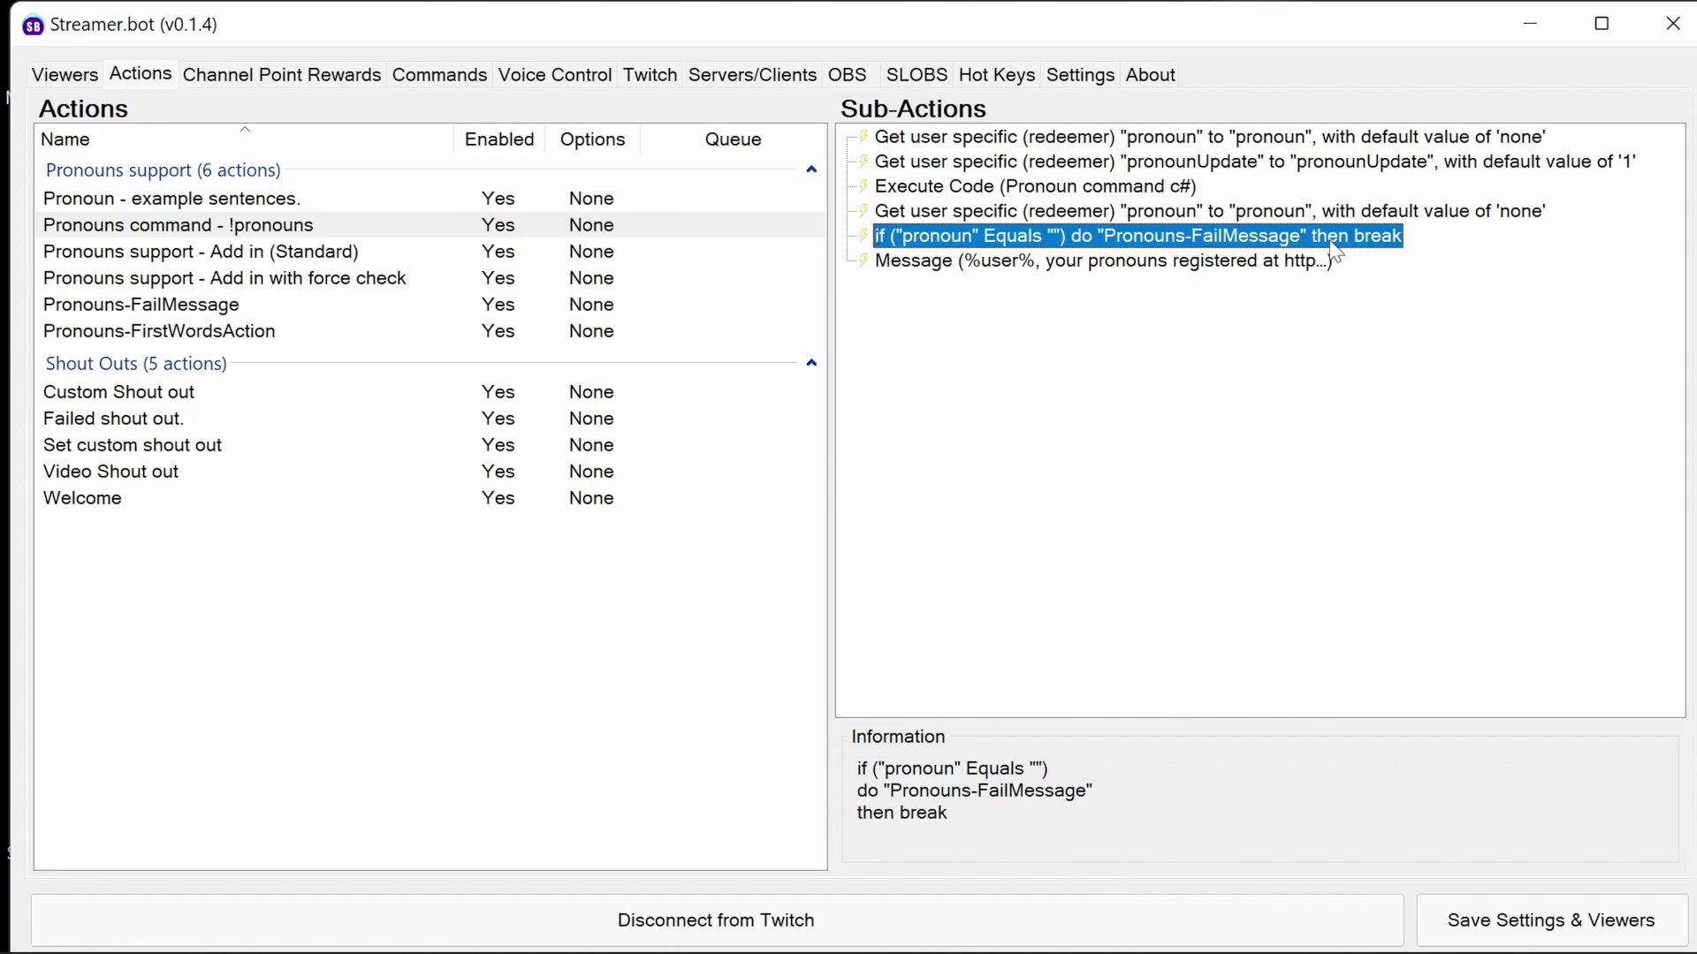
pyautogui.click(1087, 185)
pyautogui.click(1187, 237)
# View the message text of the Pronouns-FailMessage action and leave it without editing.
pyautogui.click(227, 309)
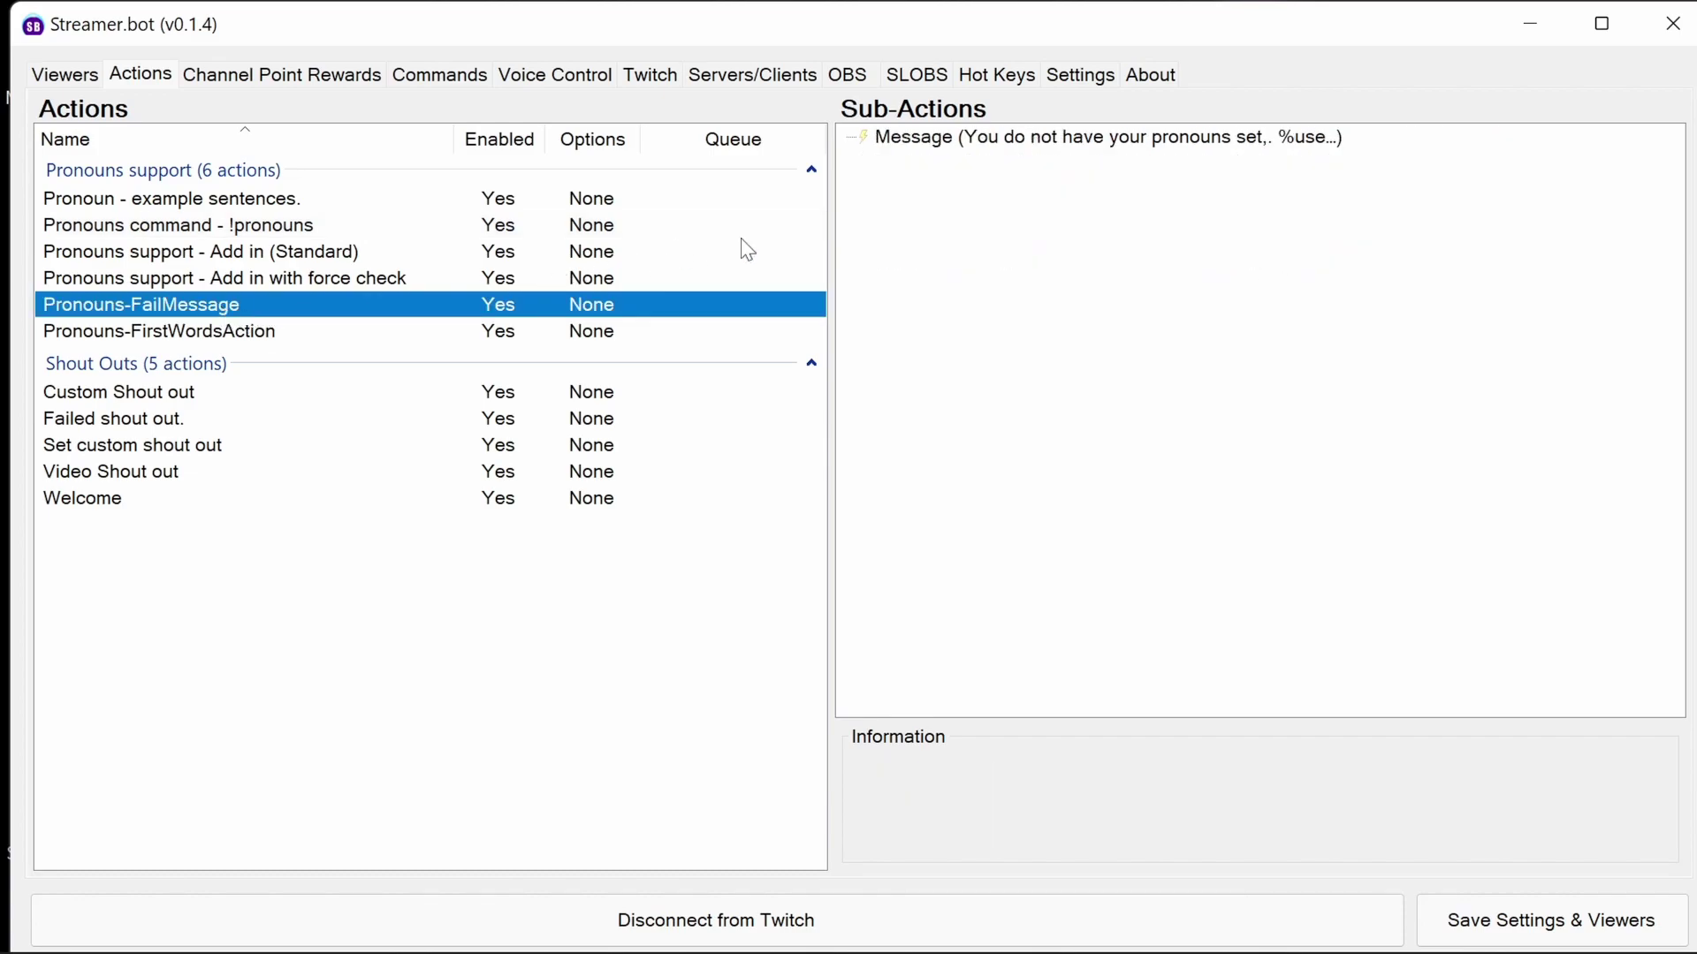
pyautogui.doubleClick(1300, 142)
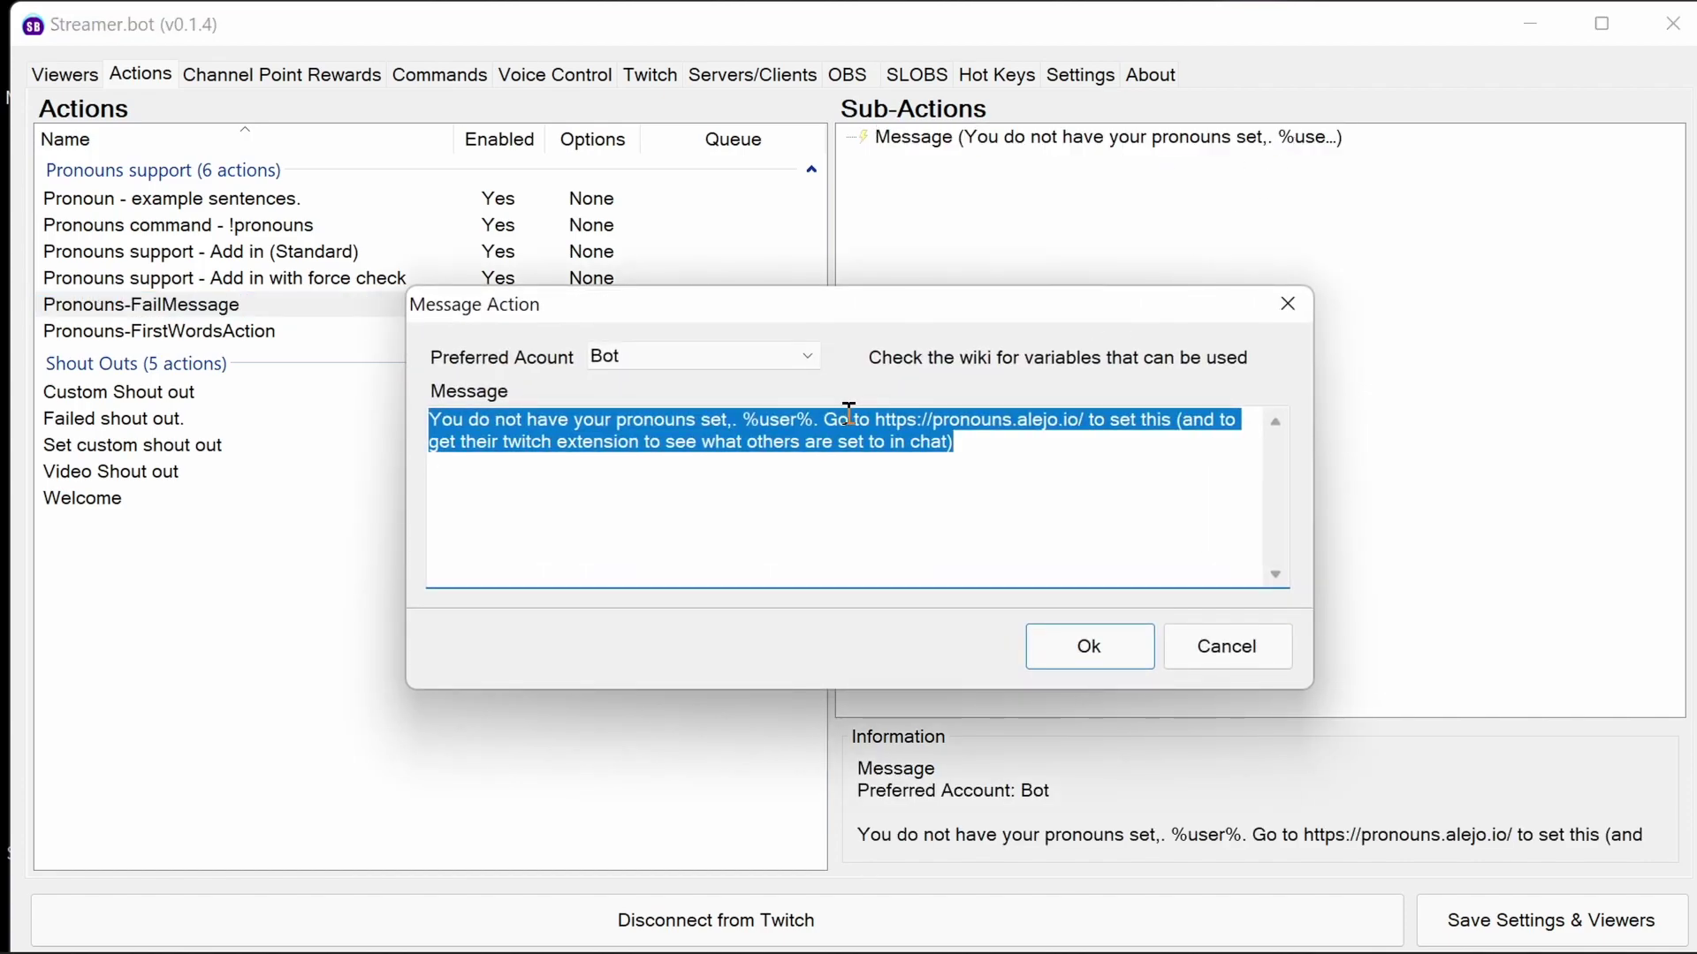
pyautogui.click(1241, 650)
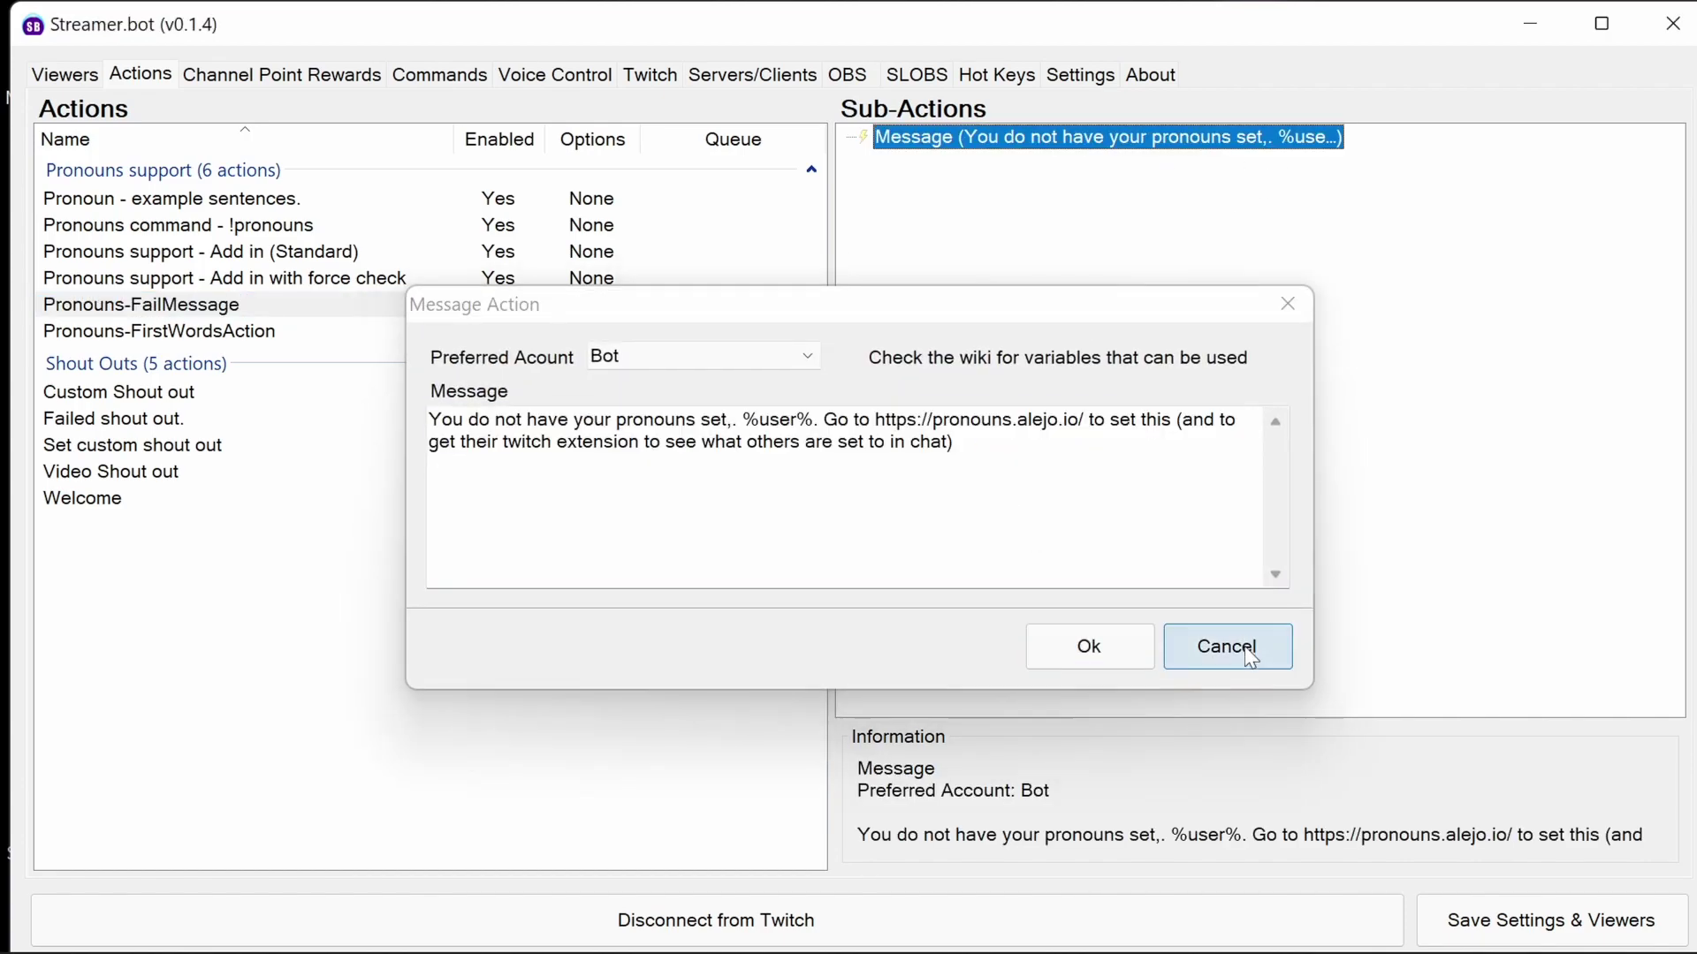
# Examine the %pronoun% variable in the final message of Pronouns command - !pronouns.
pyautogui.click(292, 232)
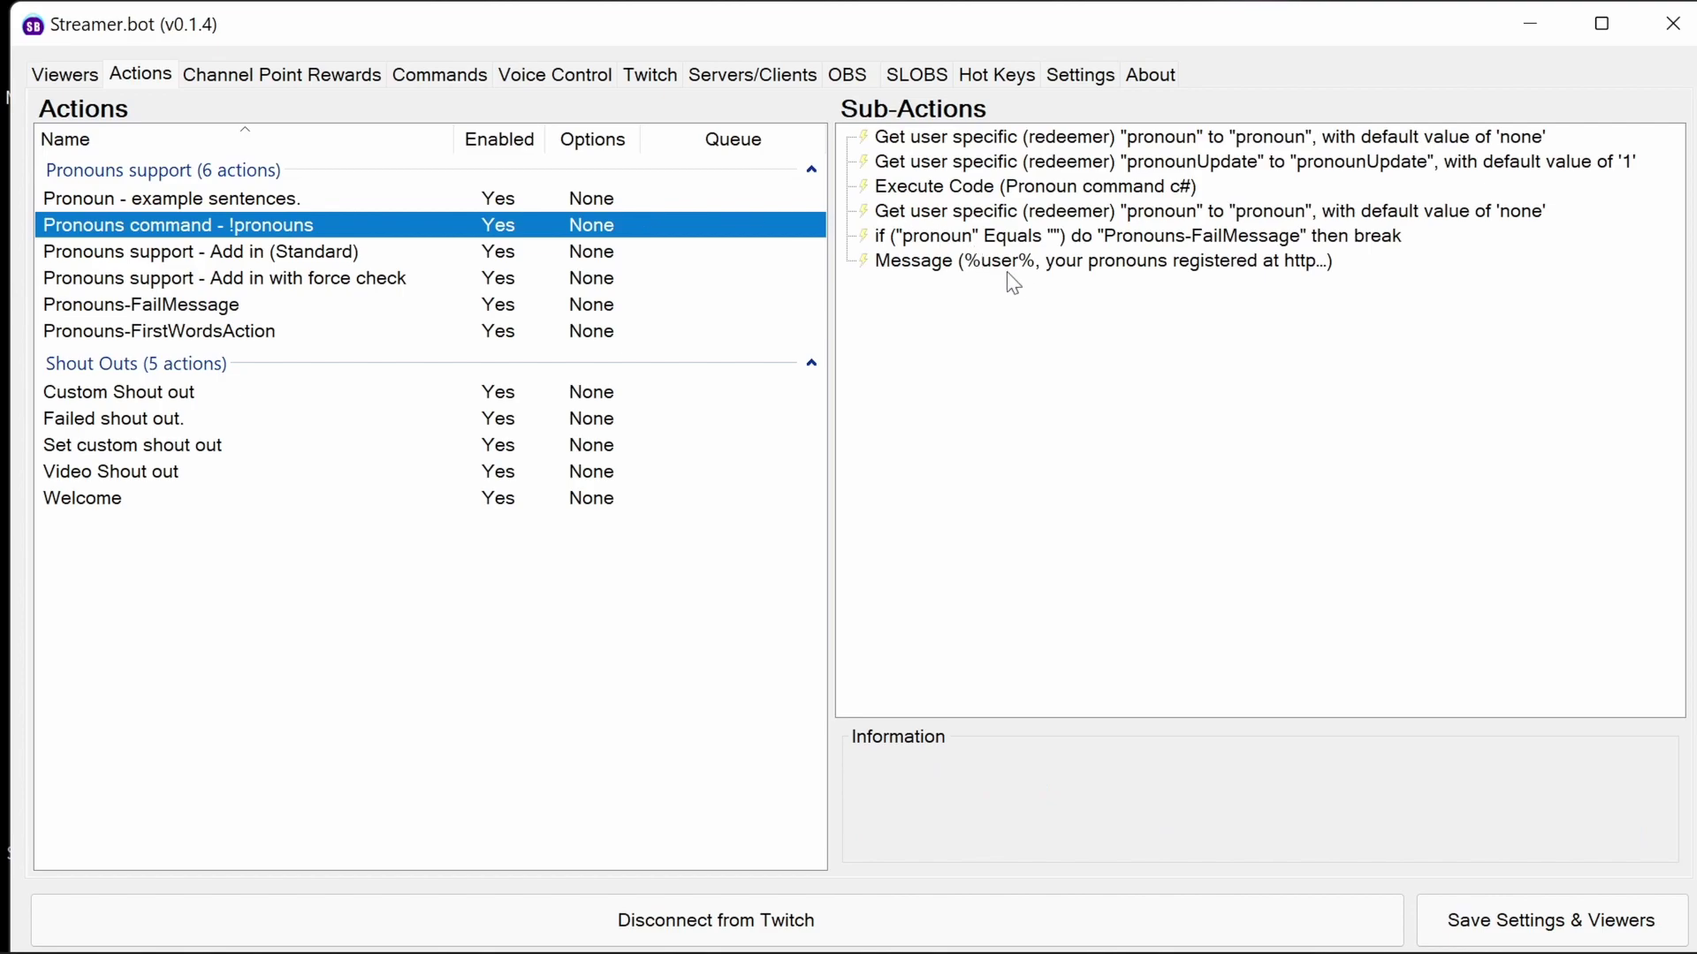
pyautogui.click(1061, 263)
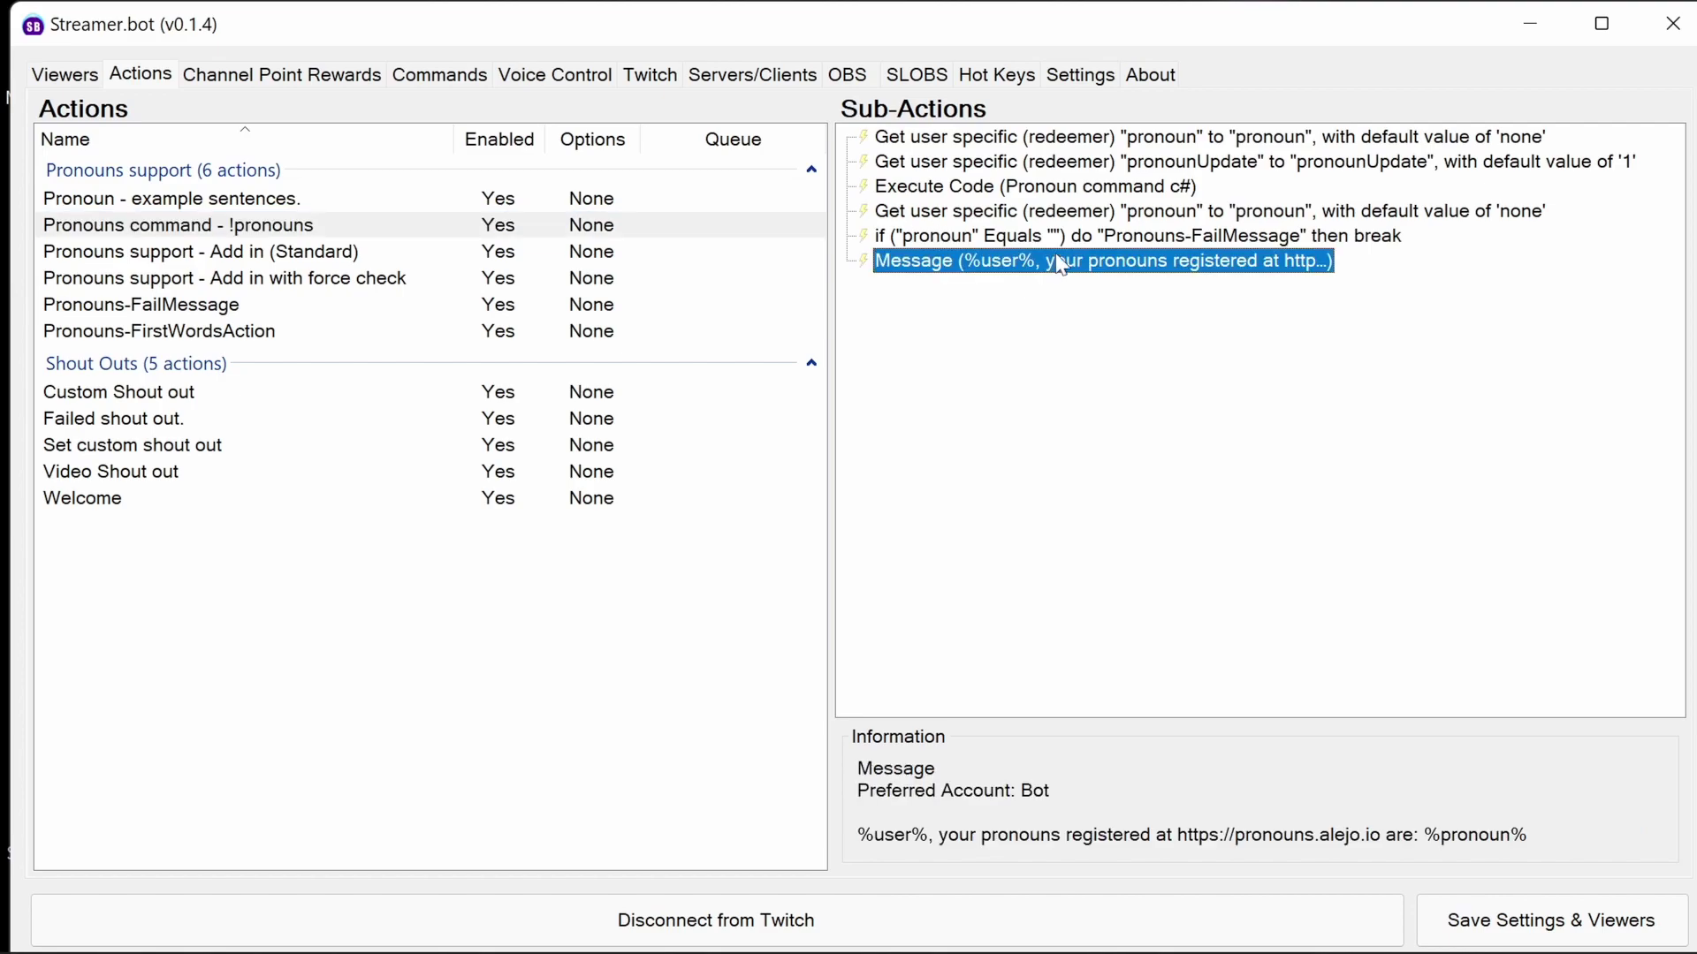
pyautogui.doubleClick(1191, 265)
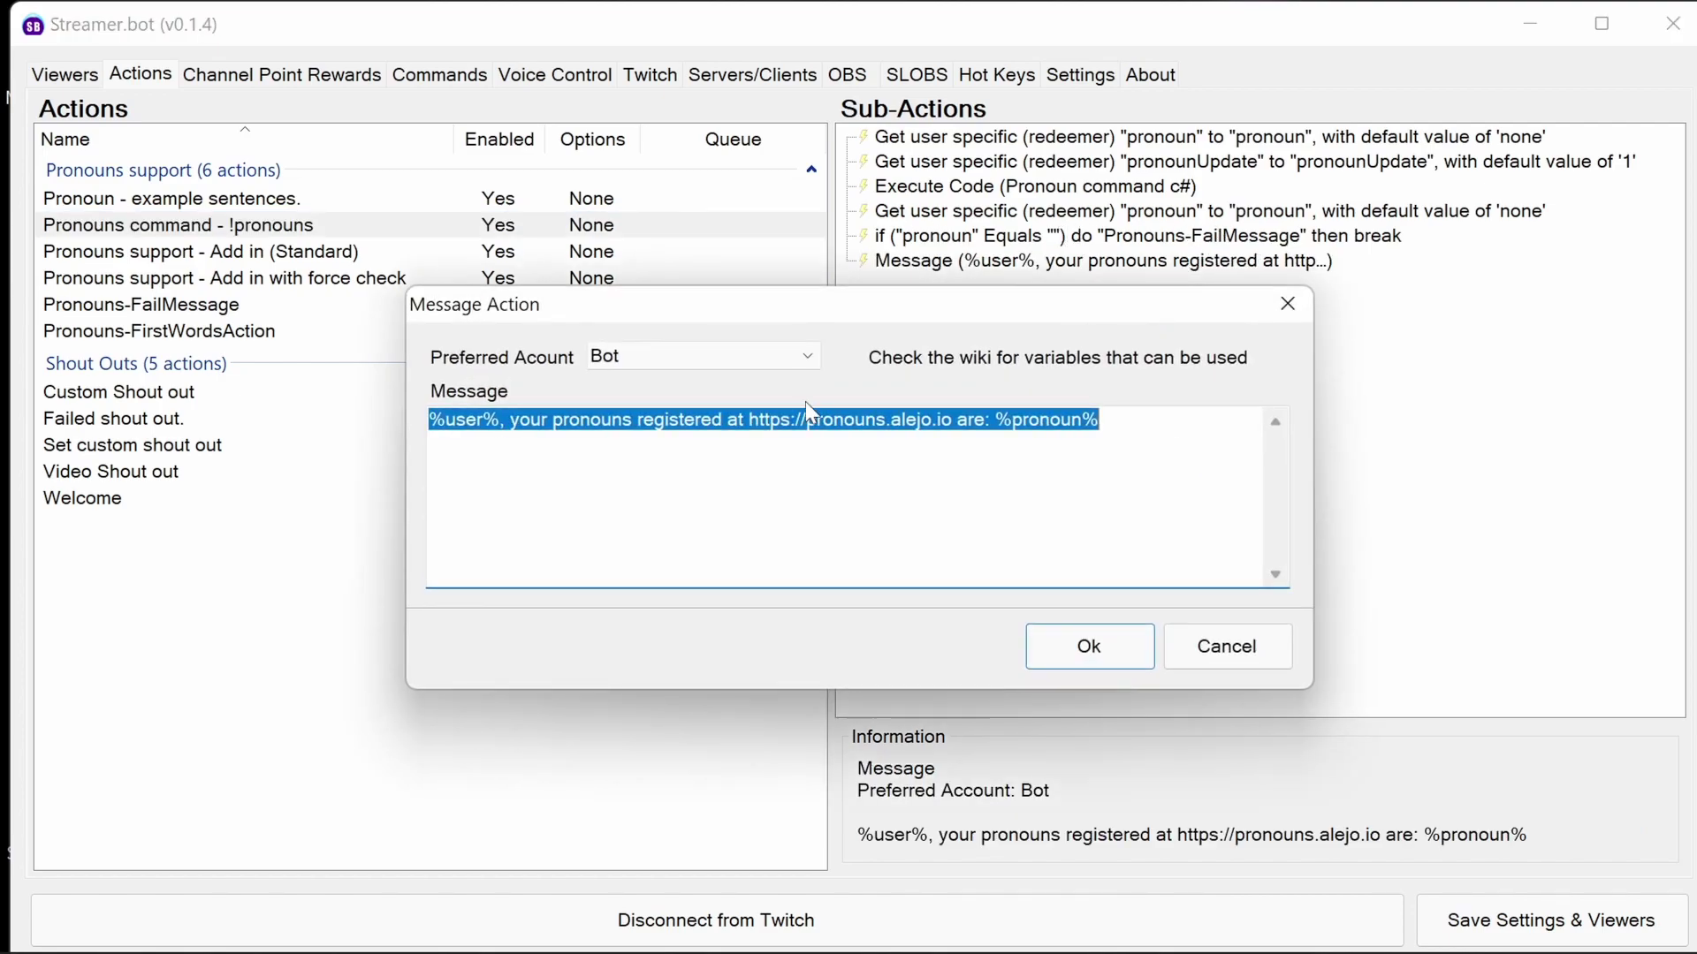
pyautogui.click(1043, 433)
pyautogui.moveTo(1132, 424); pyautogui.dragTo(1004, 431)
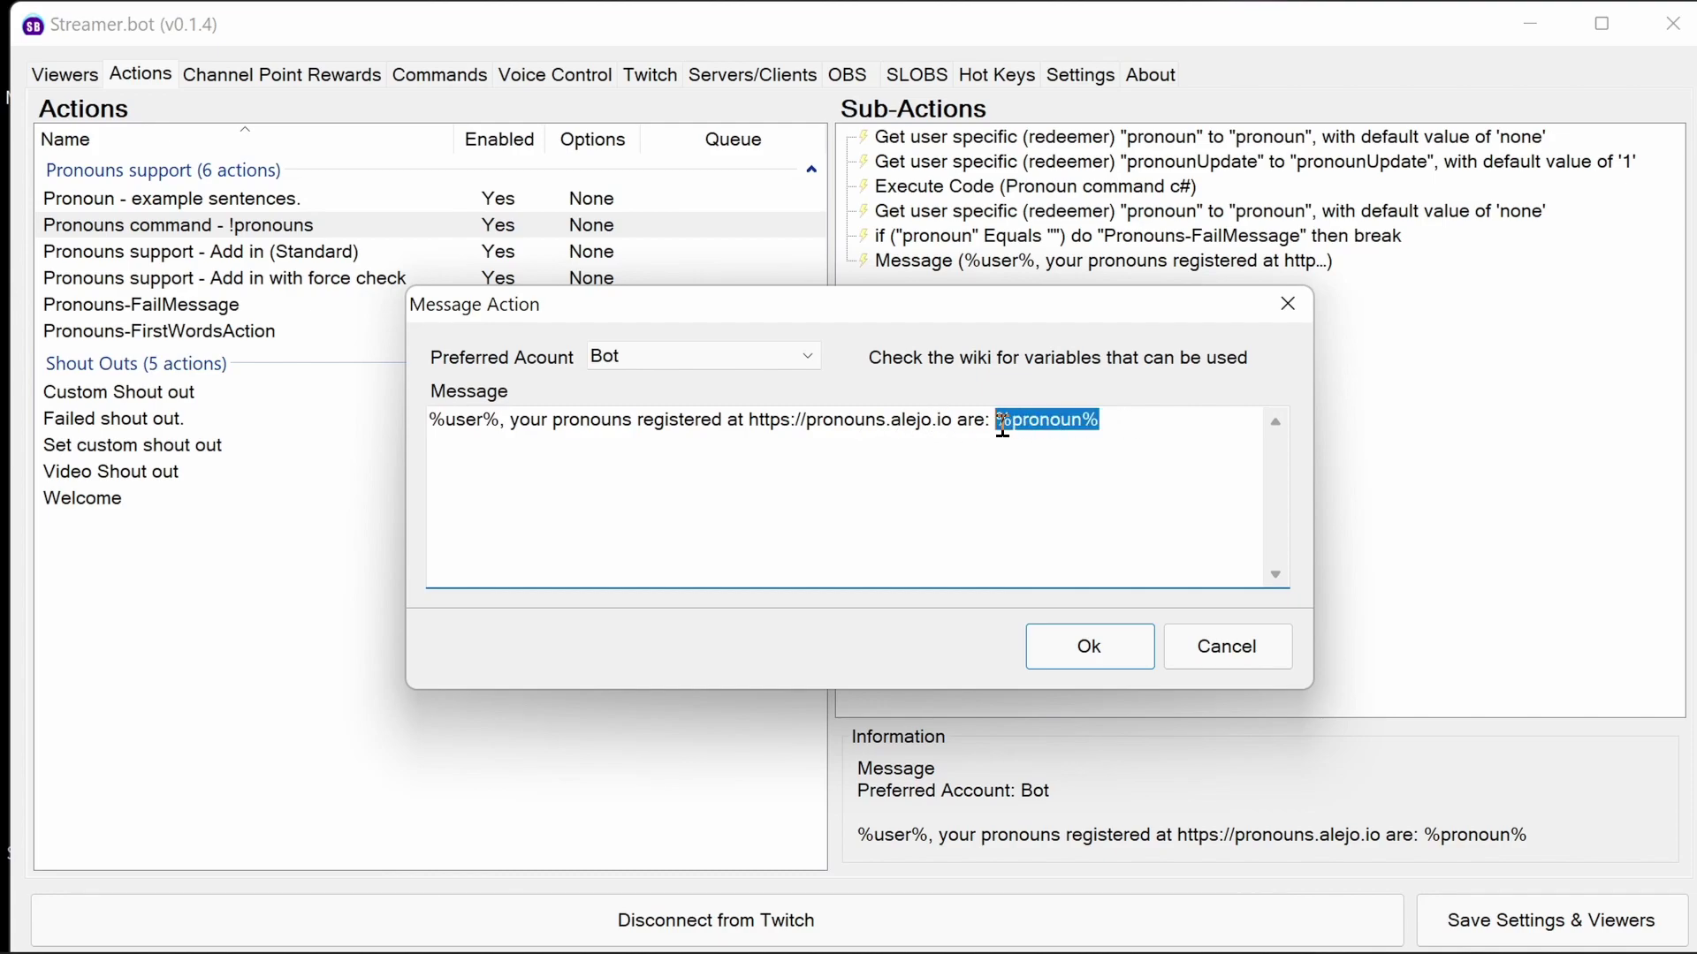
pyautogui.click(1089, 645)
# Open the Pronoun command c# code and examine its System.Net, Collections.Generic and Newtonsoft.Json using directives.
pyautogui.click(1014, 189)
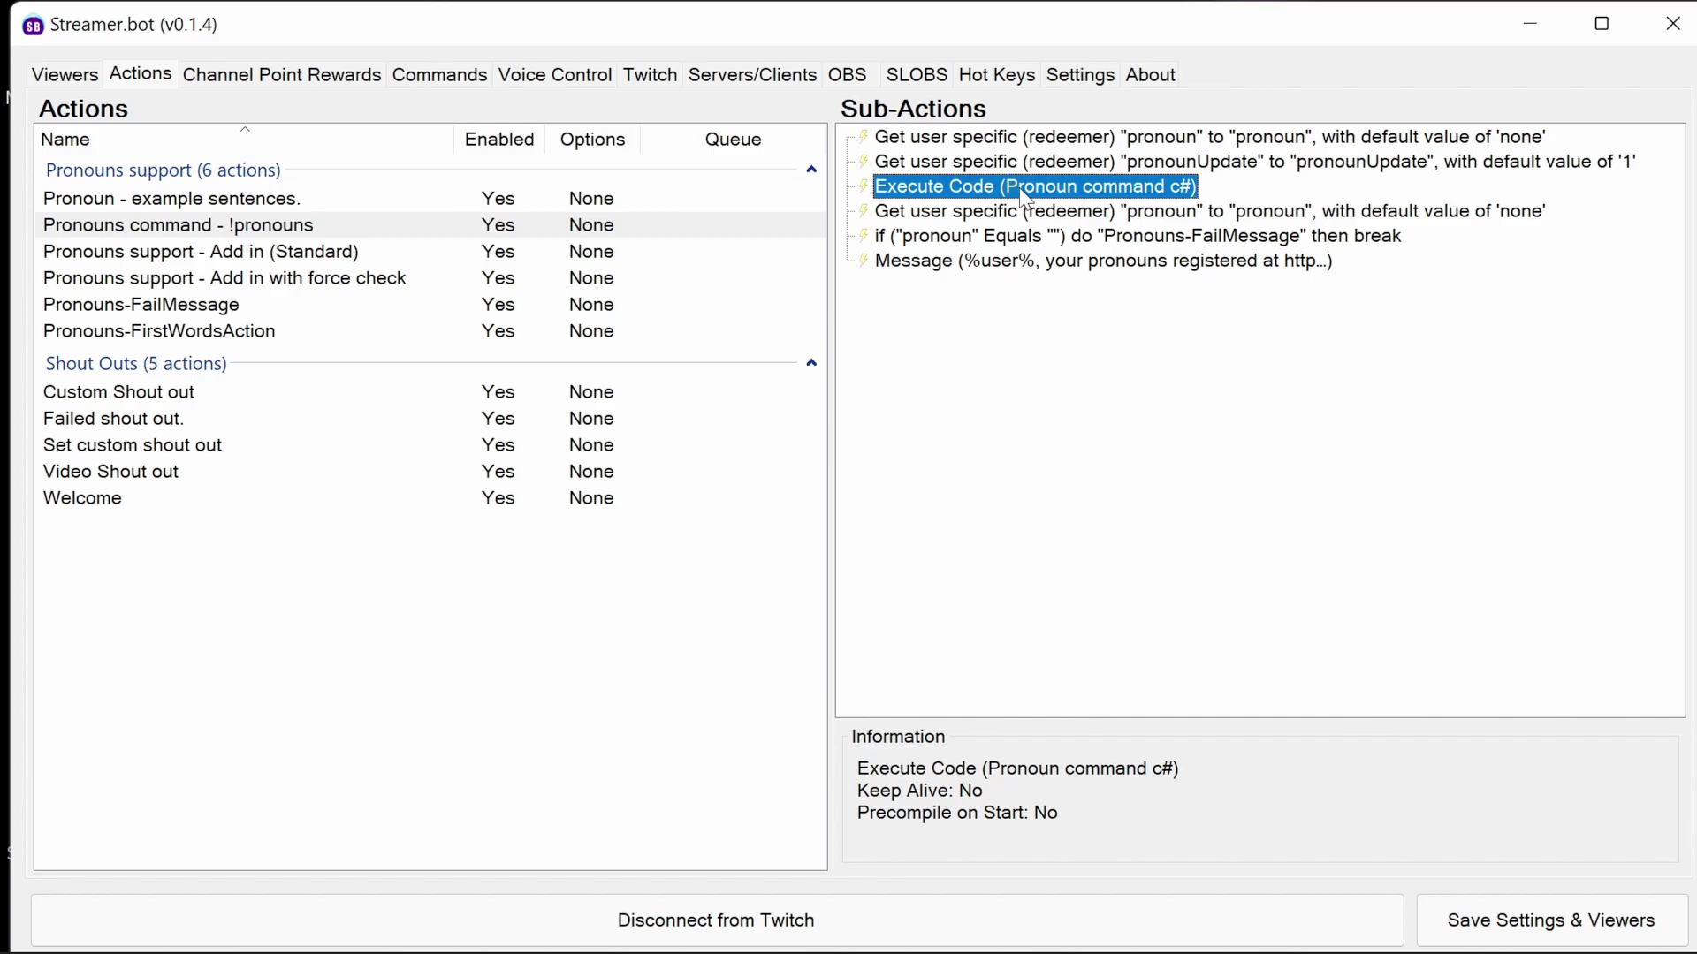
pyautogui.doubleClick(1023, 189)
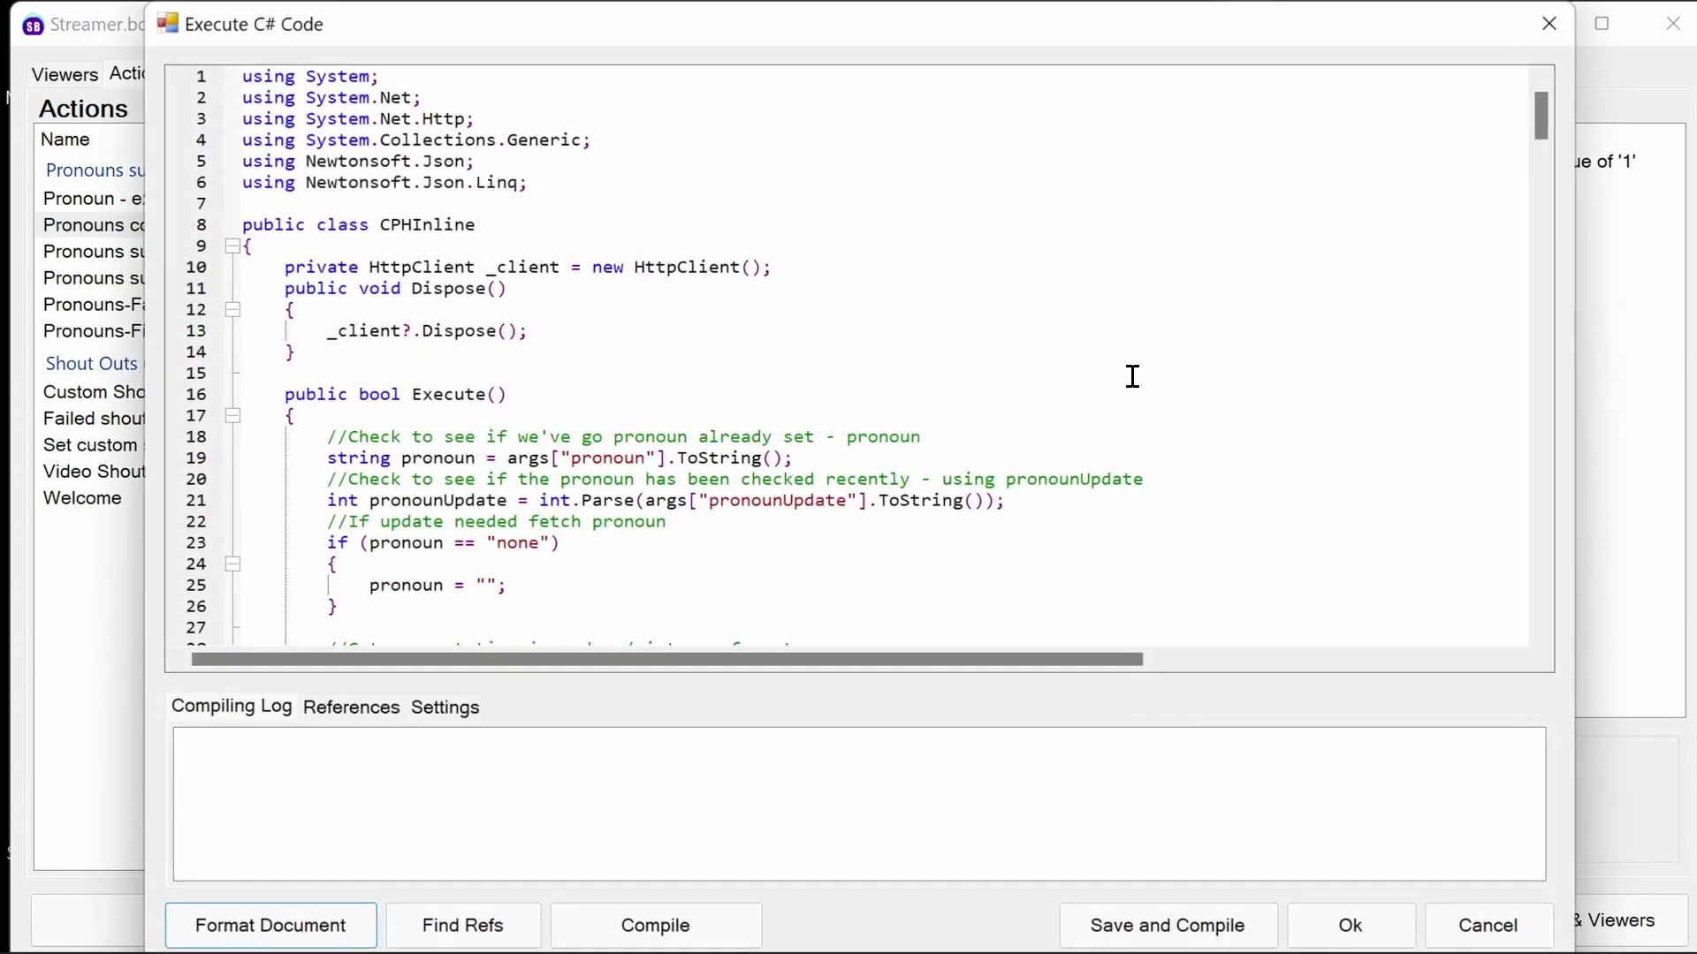
pyautogui.click(969, 283)
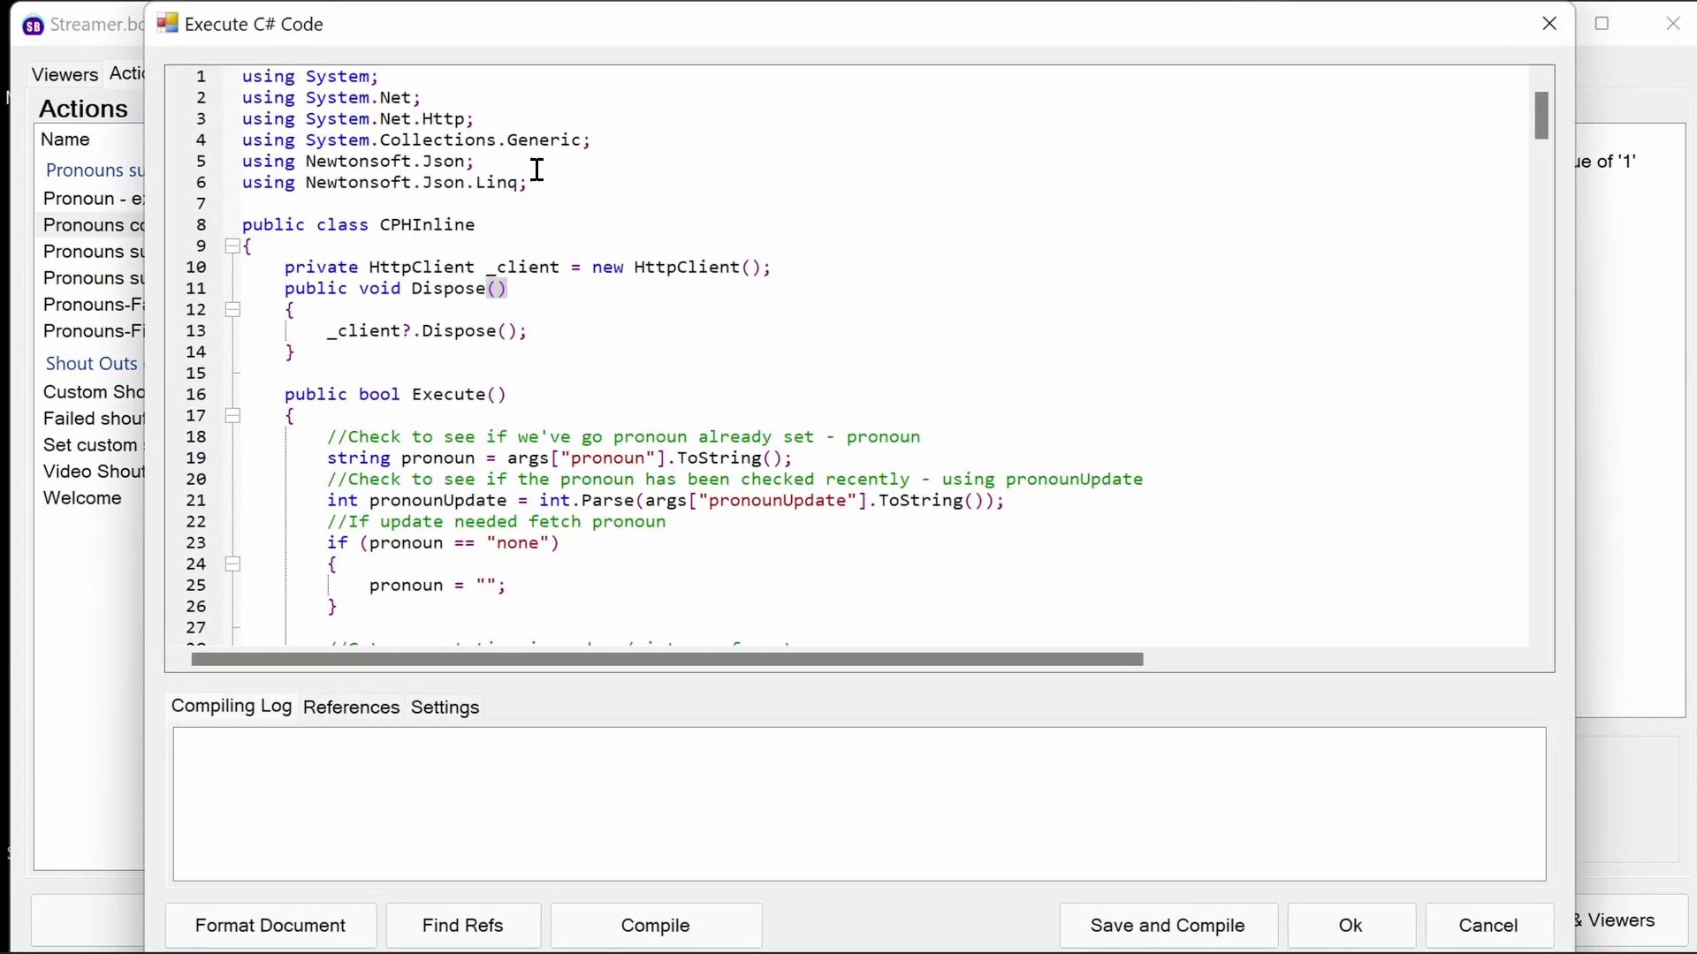
pyautogui.moveTo(564, 189); pyautogui.dragTo(205, 92)
pyautogui.click(510, 135)
pyautogui.moveTo(477, 119); pyautogui.dragTo(243, 93)
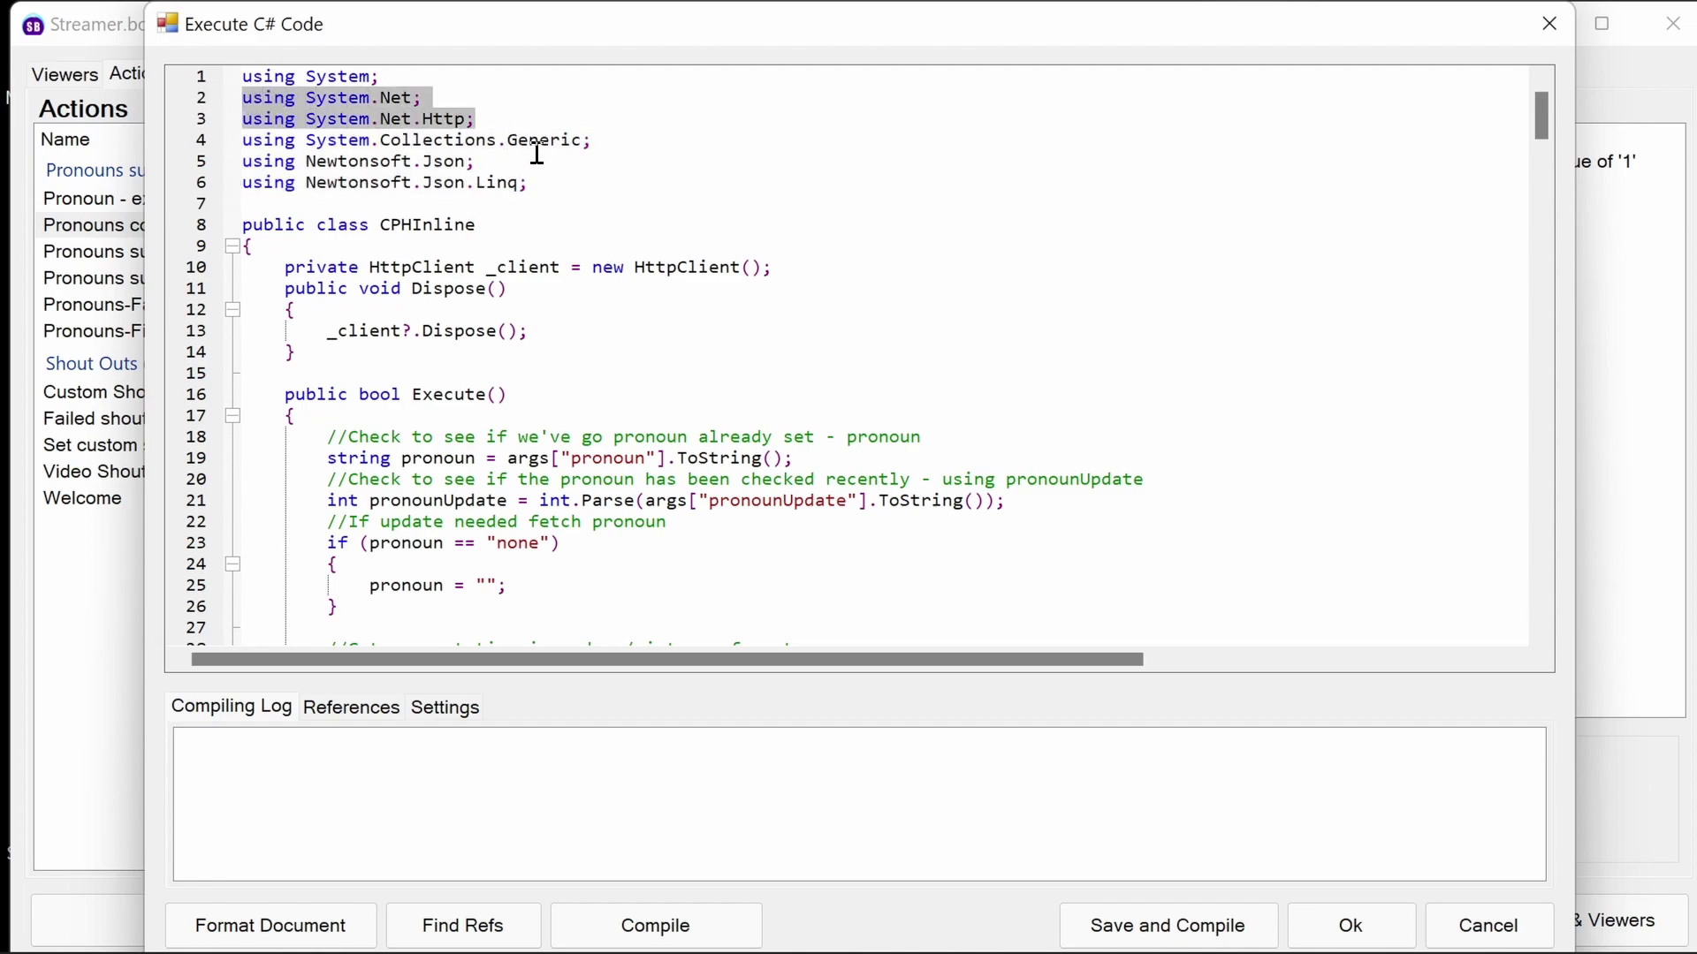
pyautogui.moveTo(606, 141); pyautogui.dragTo(234, 142)
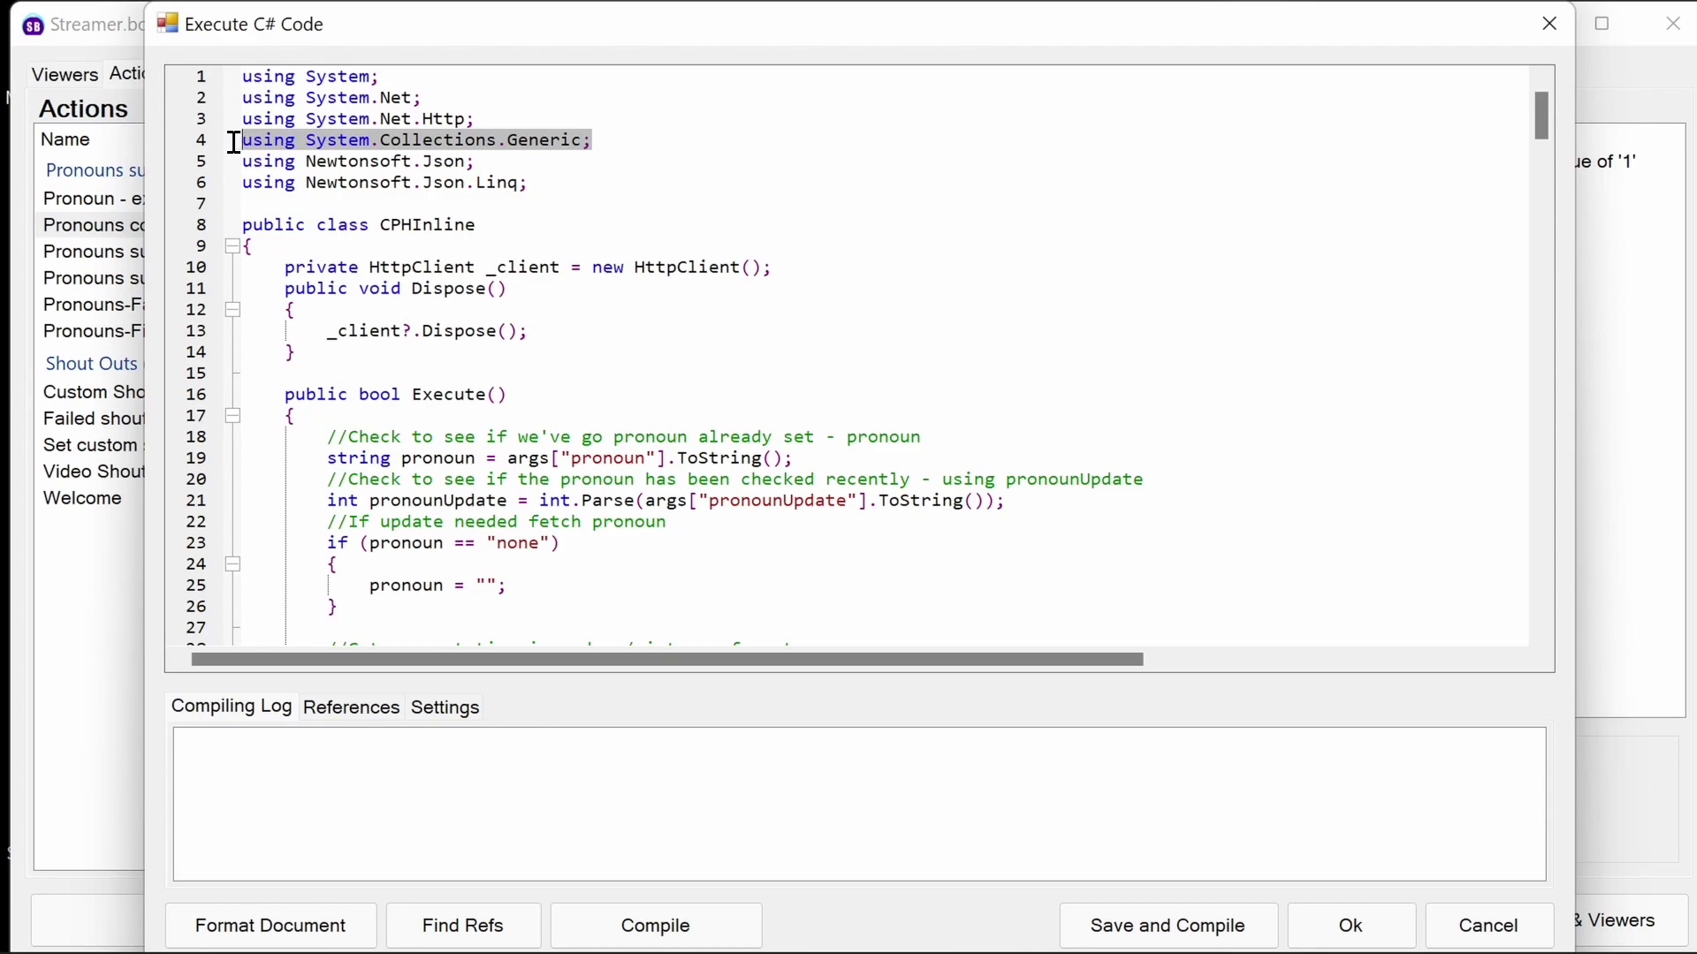
pyautogui.moveTo(559, 189); pyautogui.dragTo(188, 164)
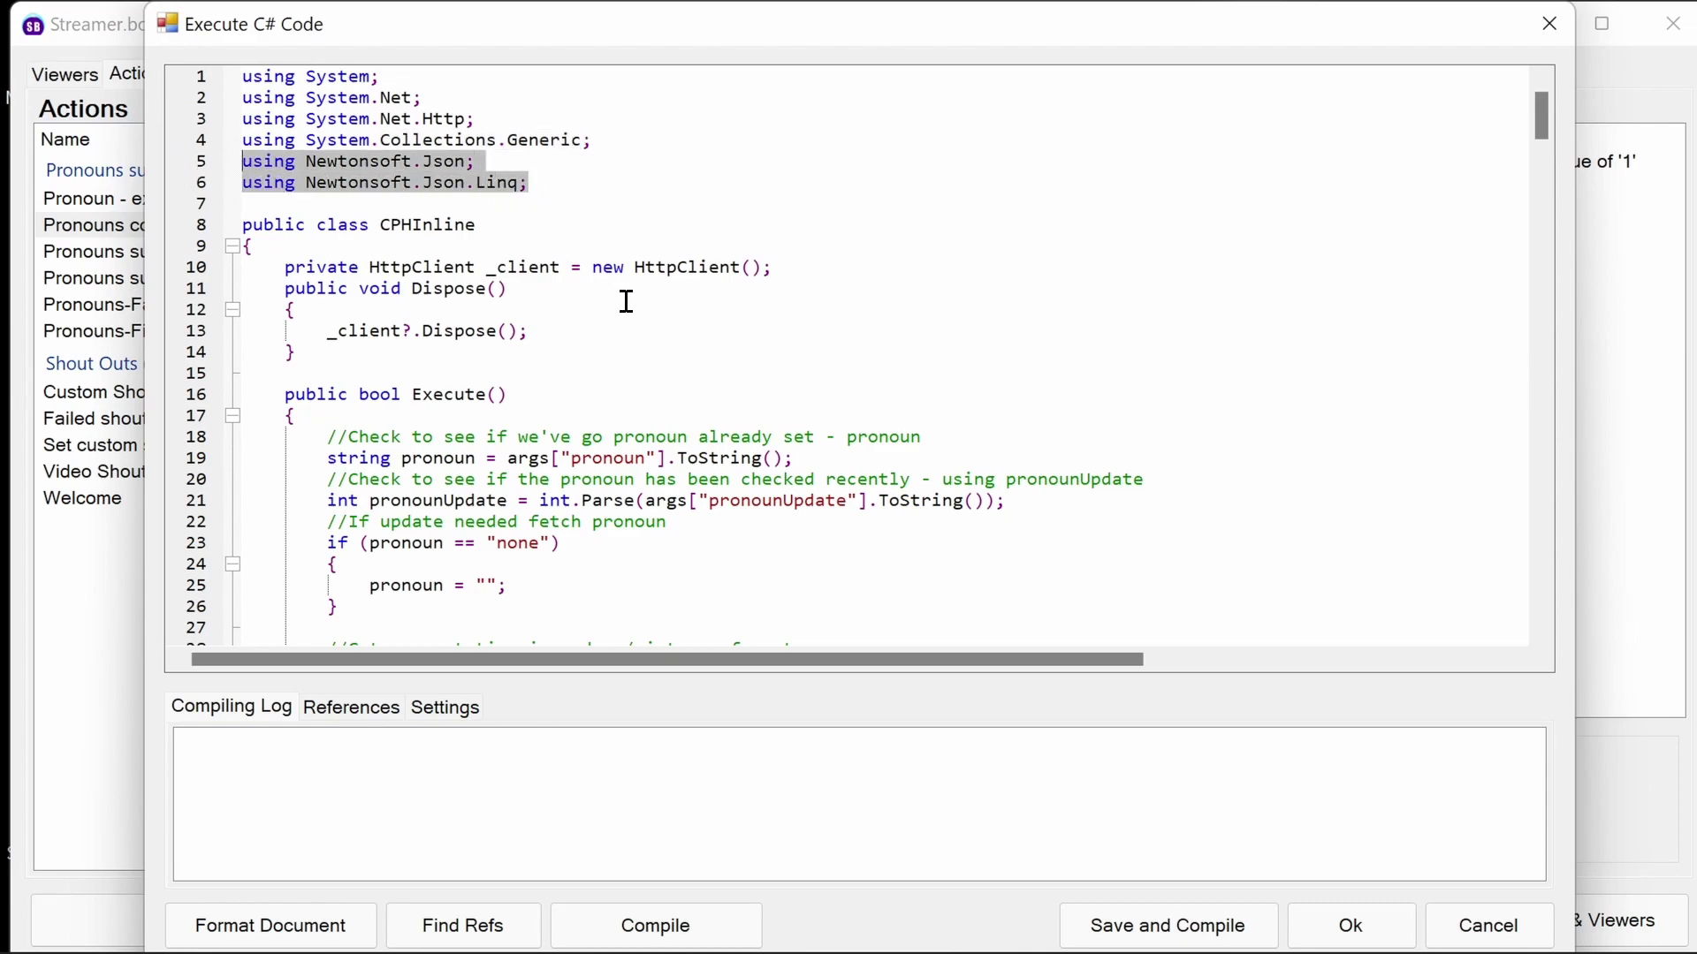
# Examine the HttpClient declaration and the Dispose method in the CPHInline class.
pyautogui.click(638, 336)
pyautogui.scroll(-2, 497, 362)
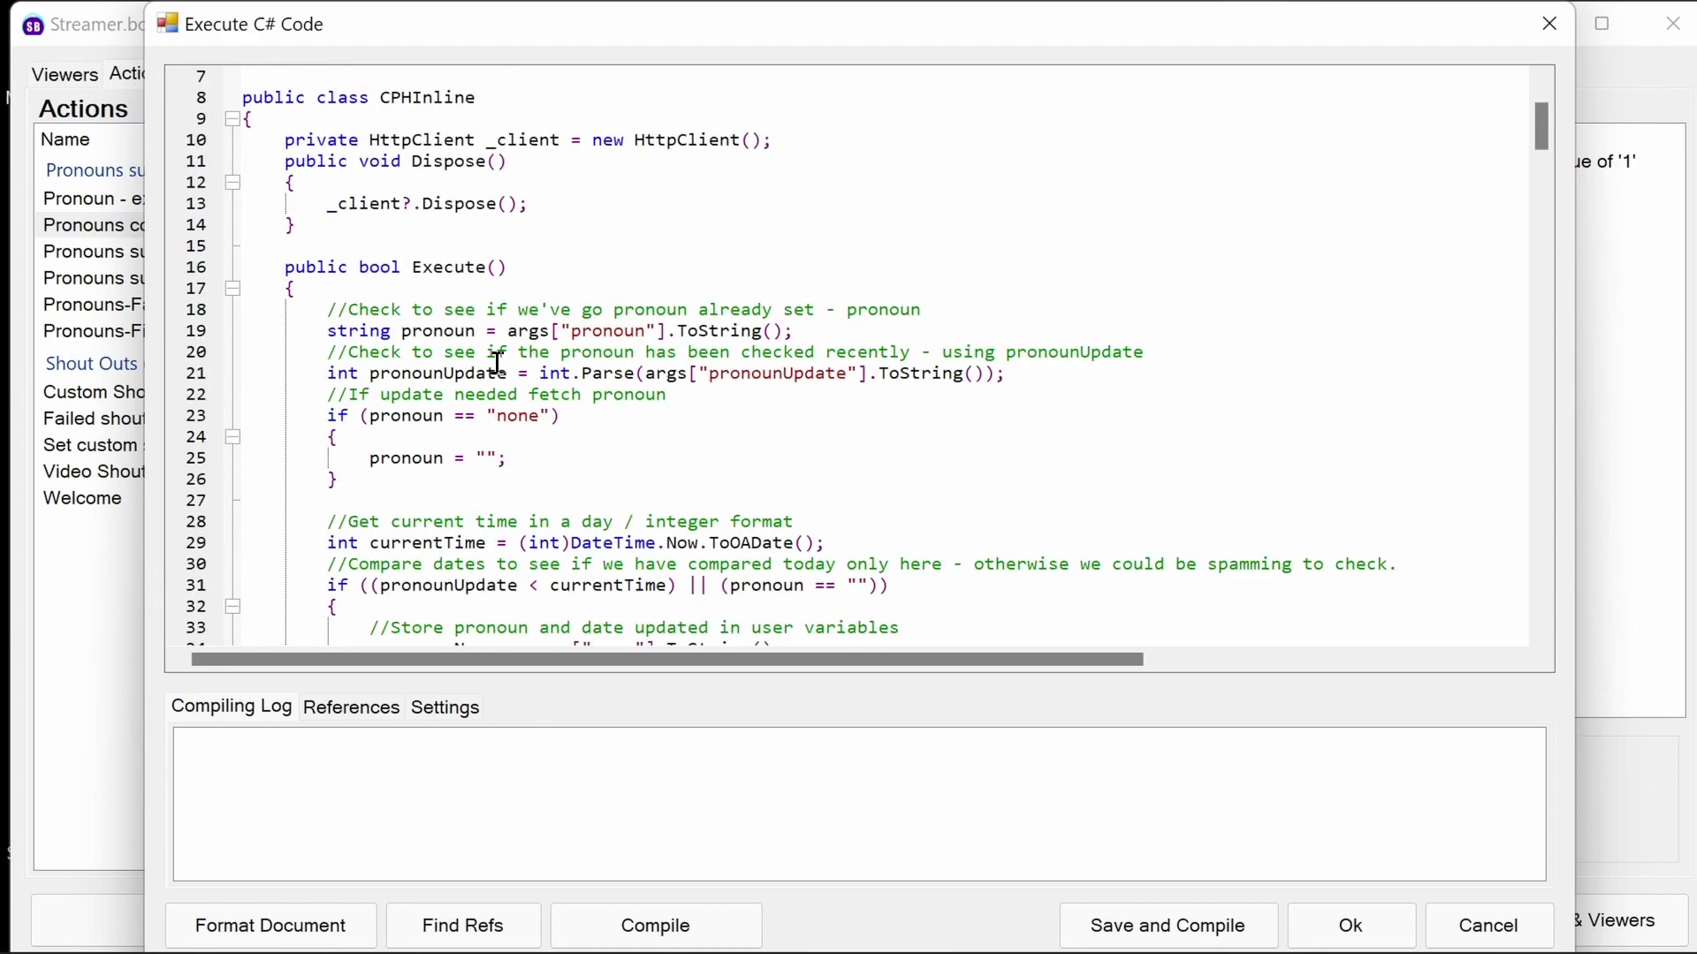
pyautogui.moveTo(448, 250); pyautogui.dragTo(196, 140)
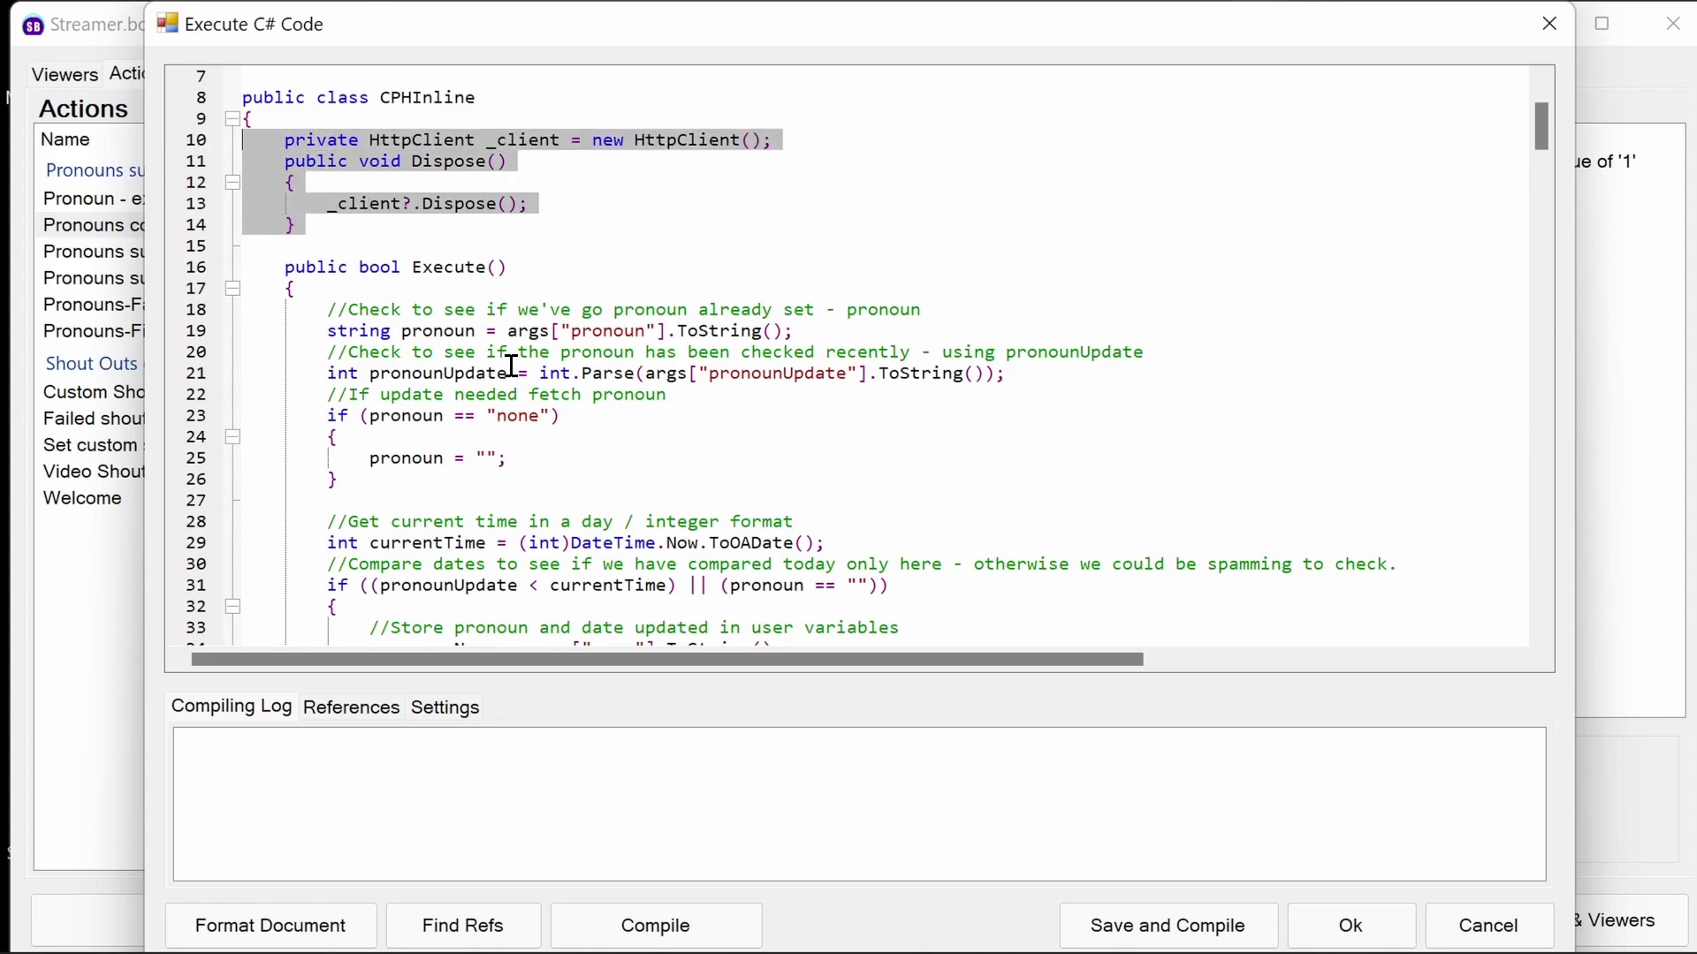
# Examine how the Execute method reads the pronoun and pronounUpdate arguments into variables.
pyautogui.scroll(-1, 584, 299)
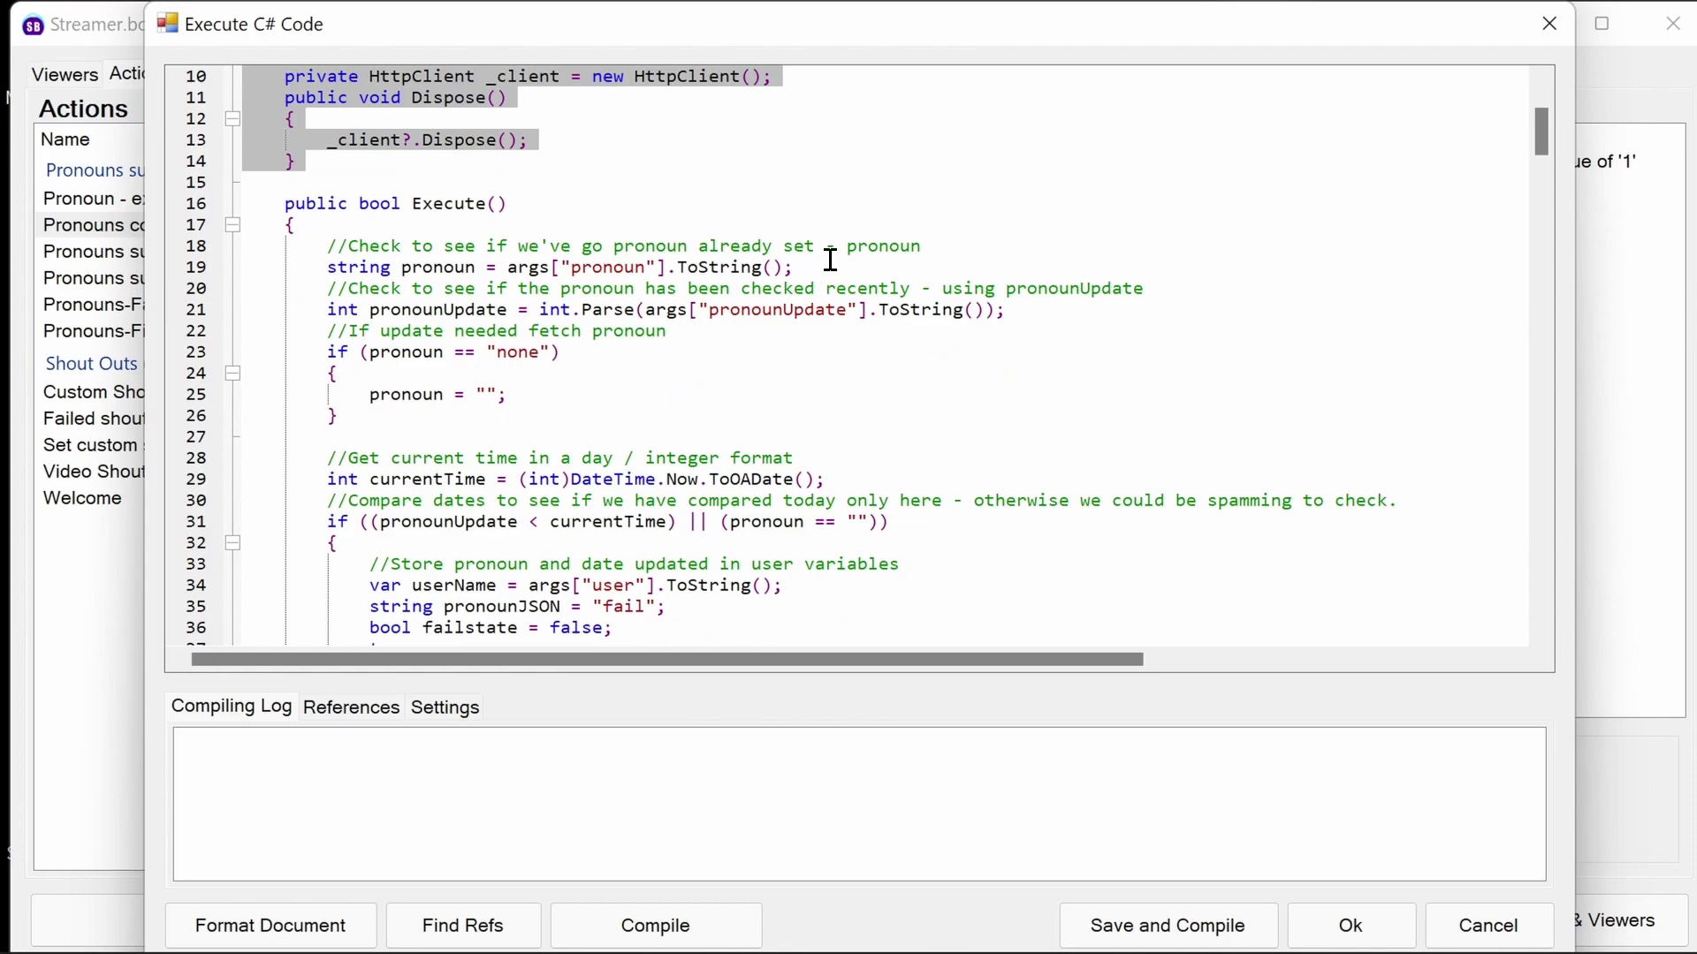
pyautogui.moveTo(793, 266); pyautogui.dragTo(327, 270)
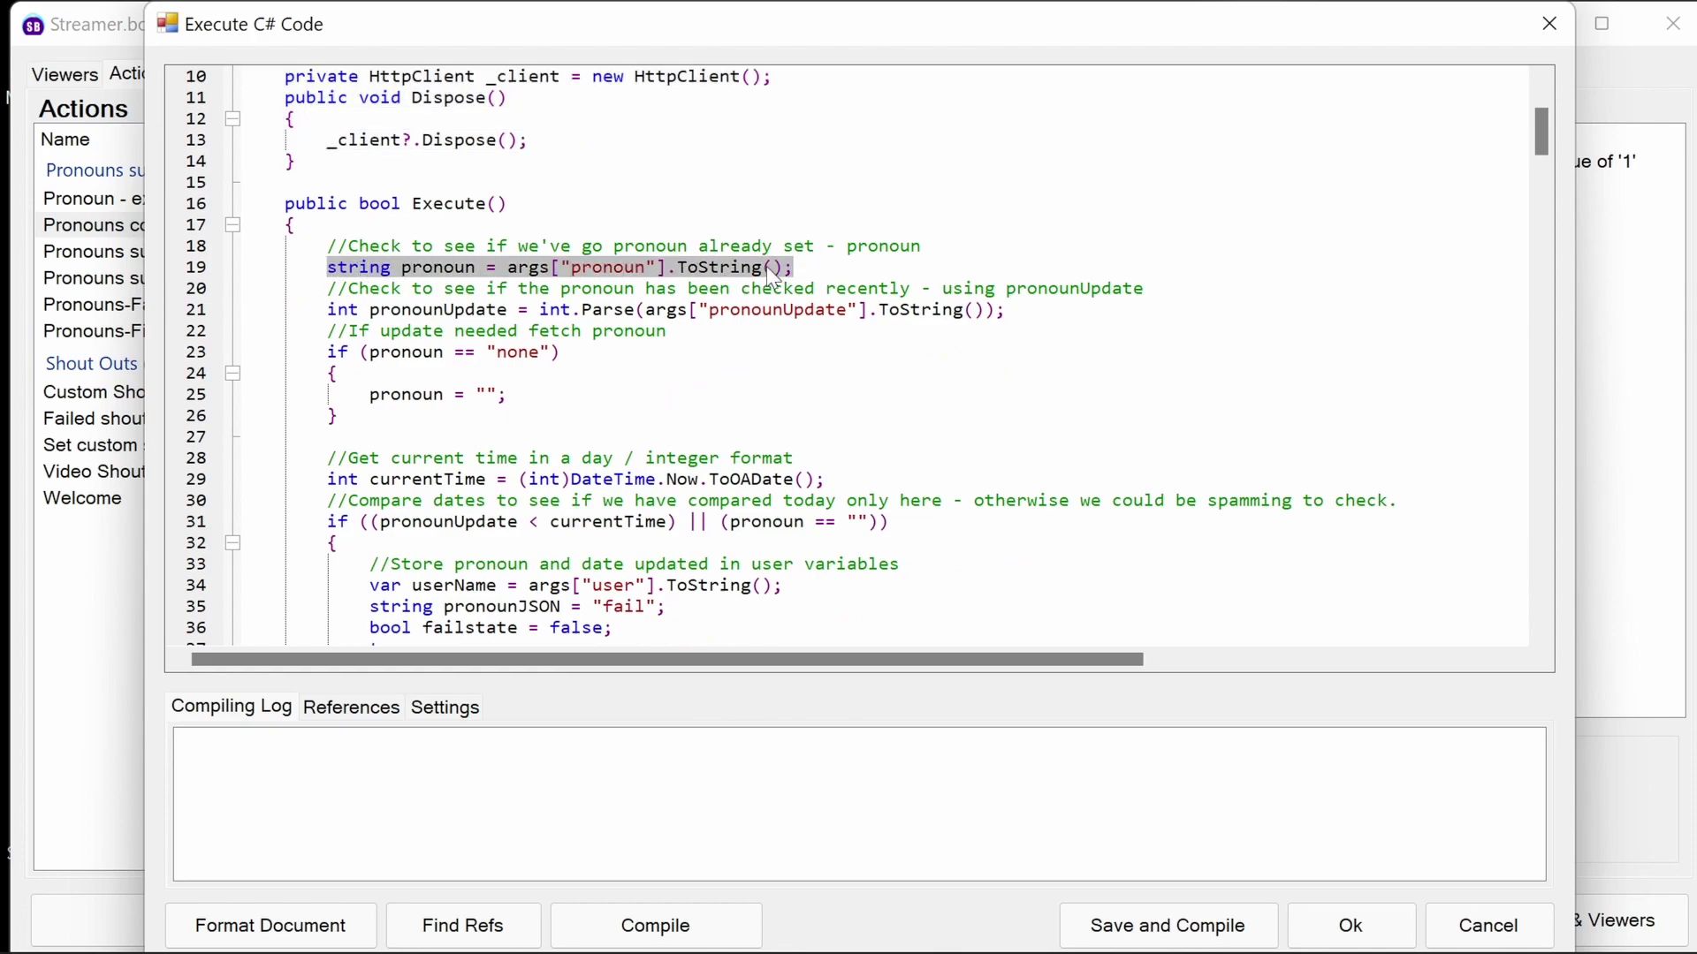
pyautogui.click(575, 270)
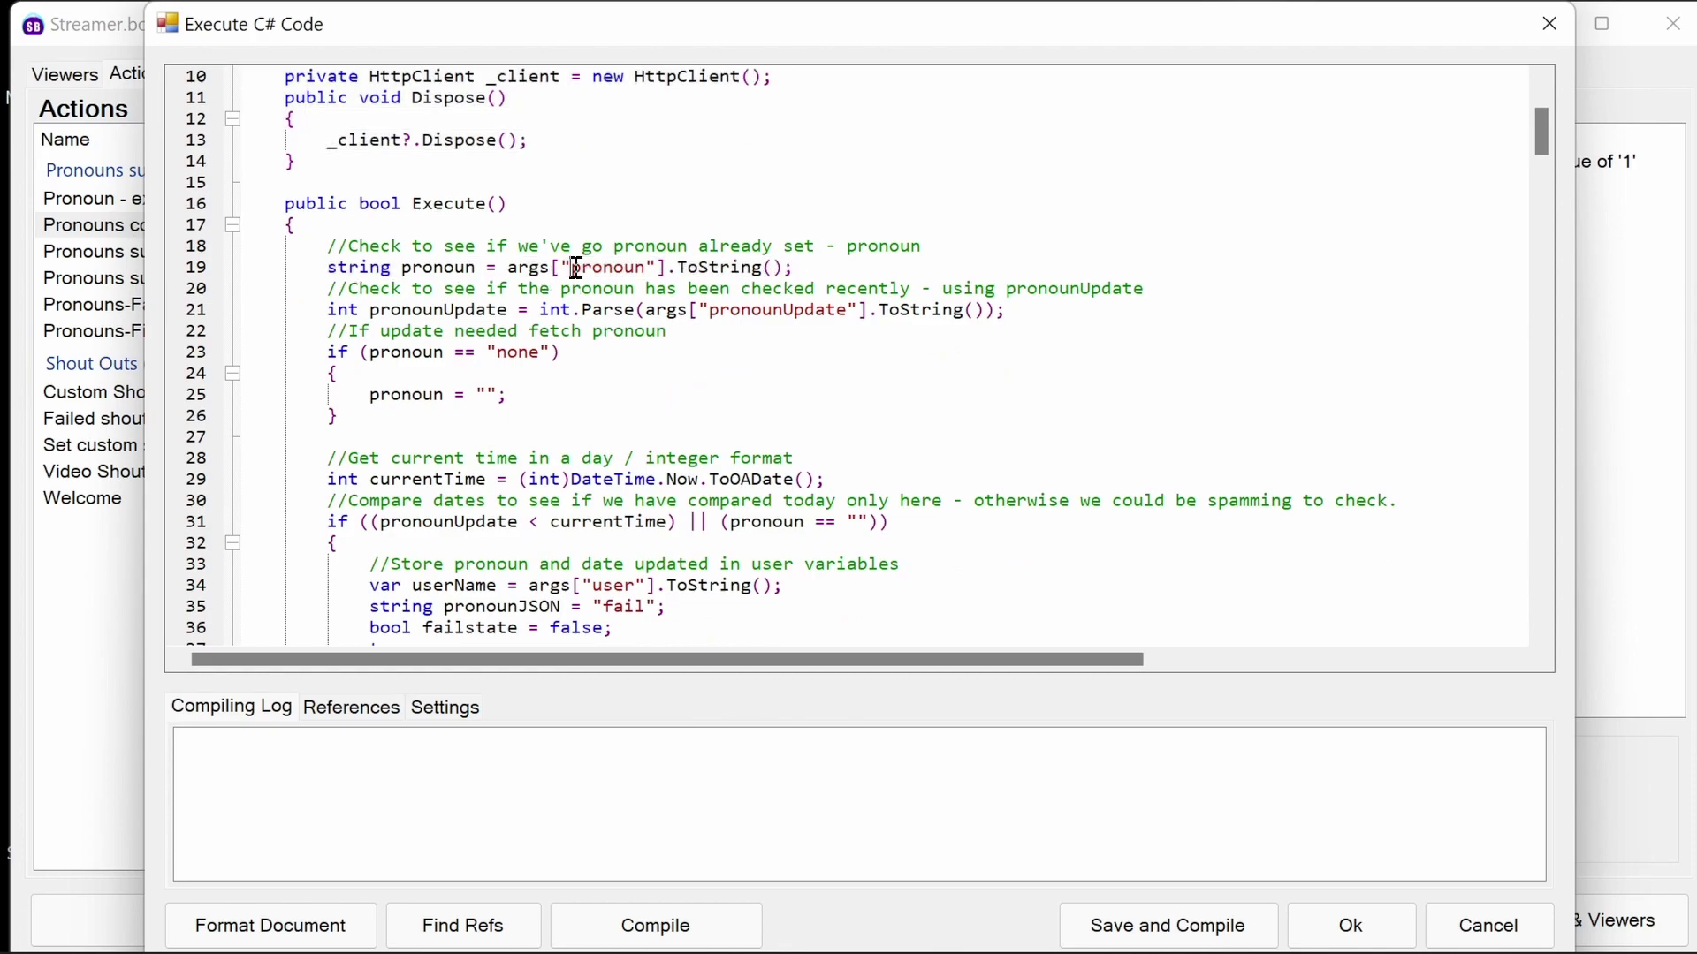
pyautogui.moveTo(1048, 315); pyautogui.dragTo(327, 315)
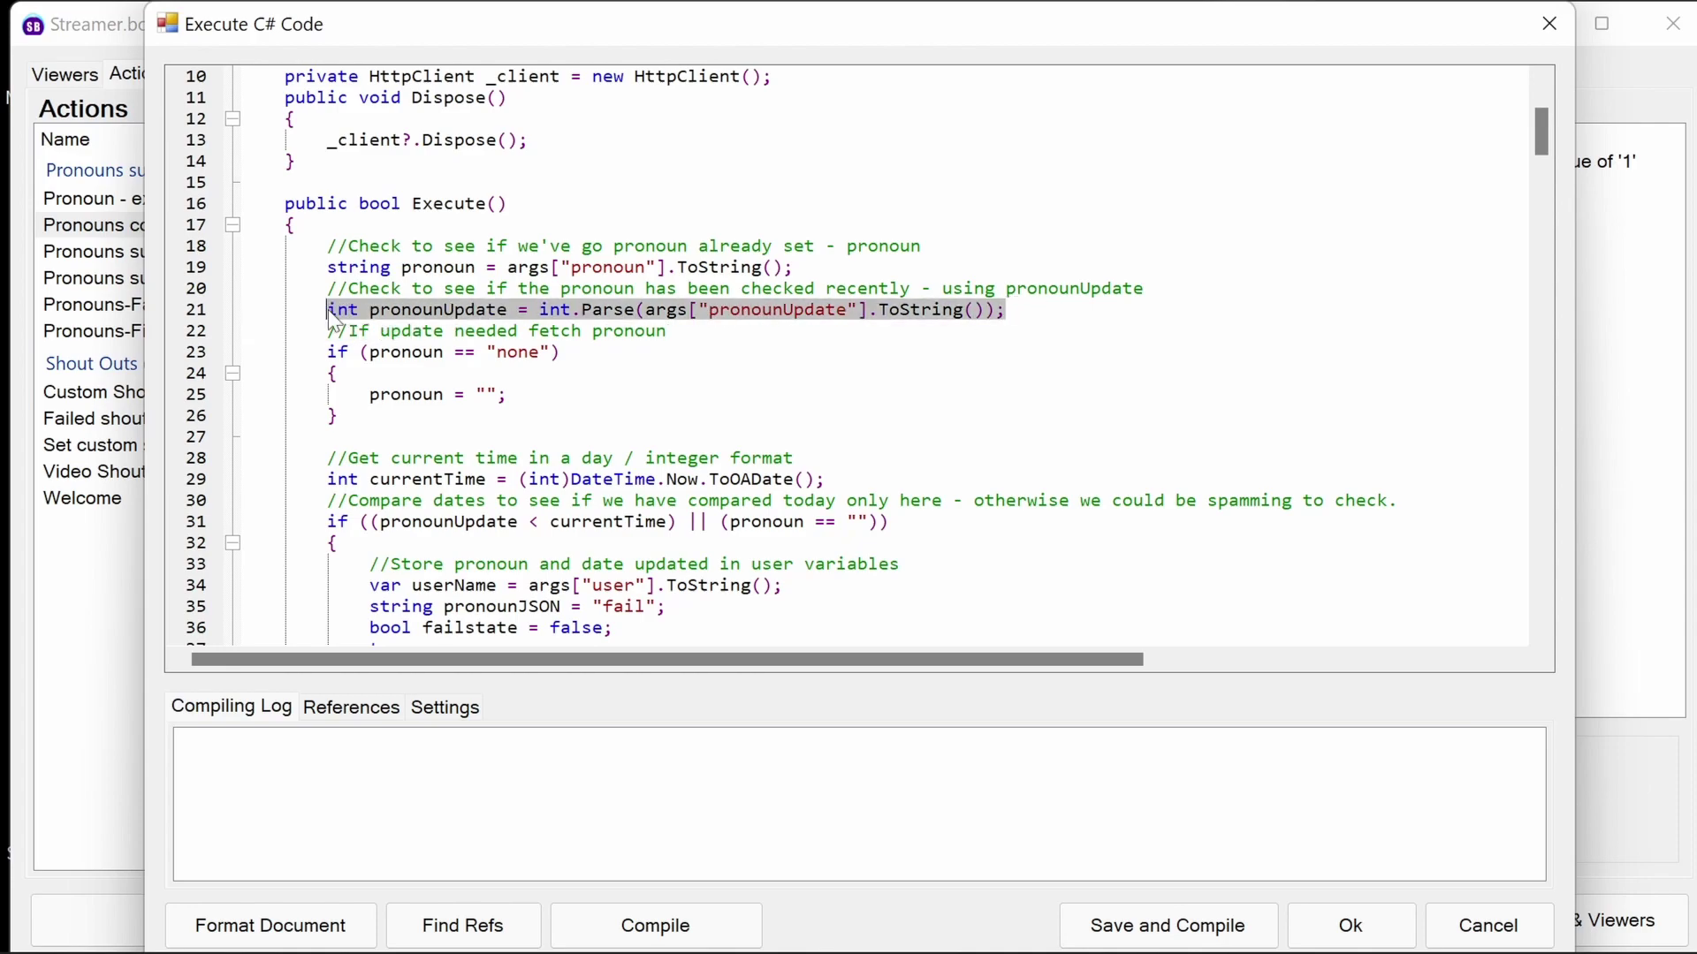
# Examine the condition that checks pronoun for "none" and the empty-string assignment inside it.
pyautogui.tripleClick(559, 393)
pyautogui.click(450, 351)
pyautogui.moveTo(562, 353); pyautogui.dragTo(316, 352)
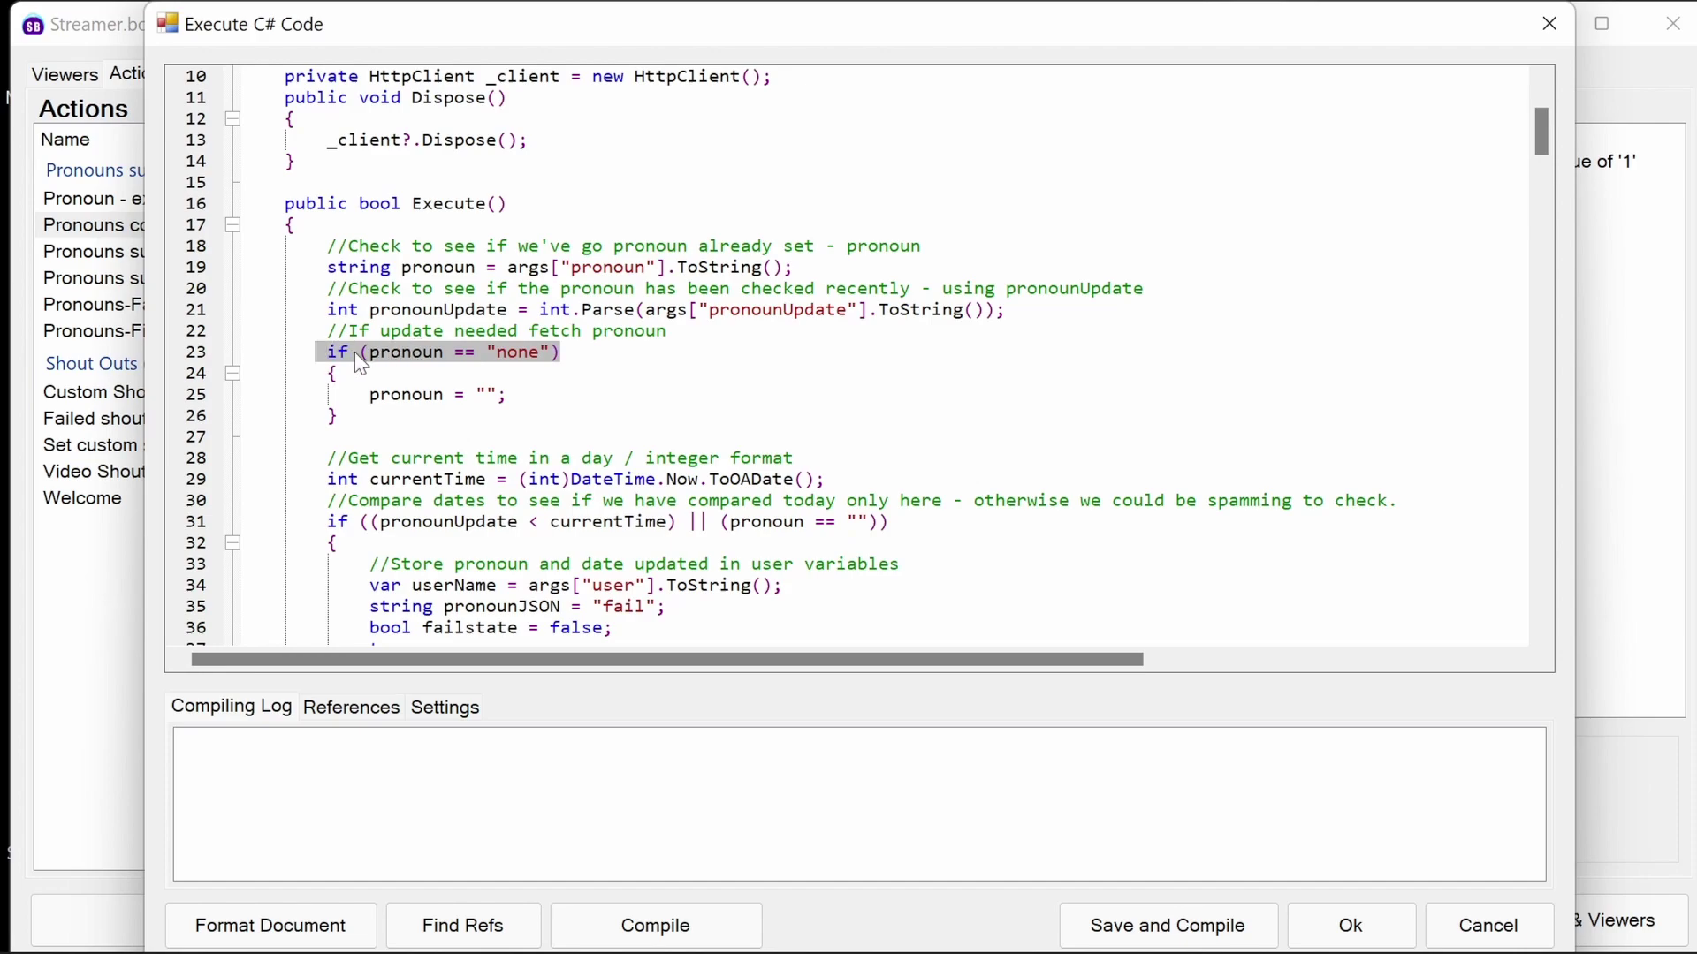
pyautogui.scroll(-1, 497, 406)
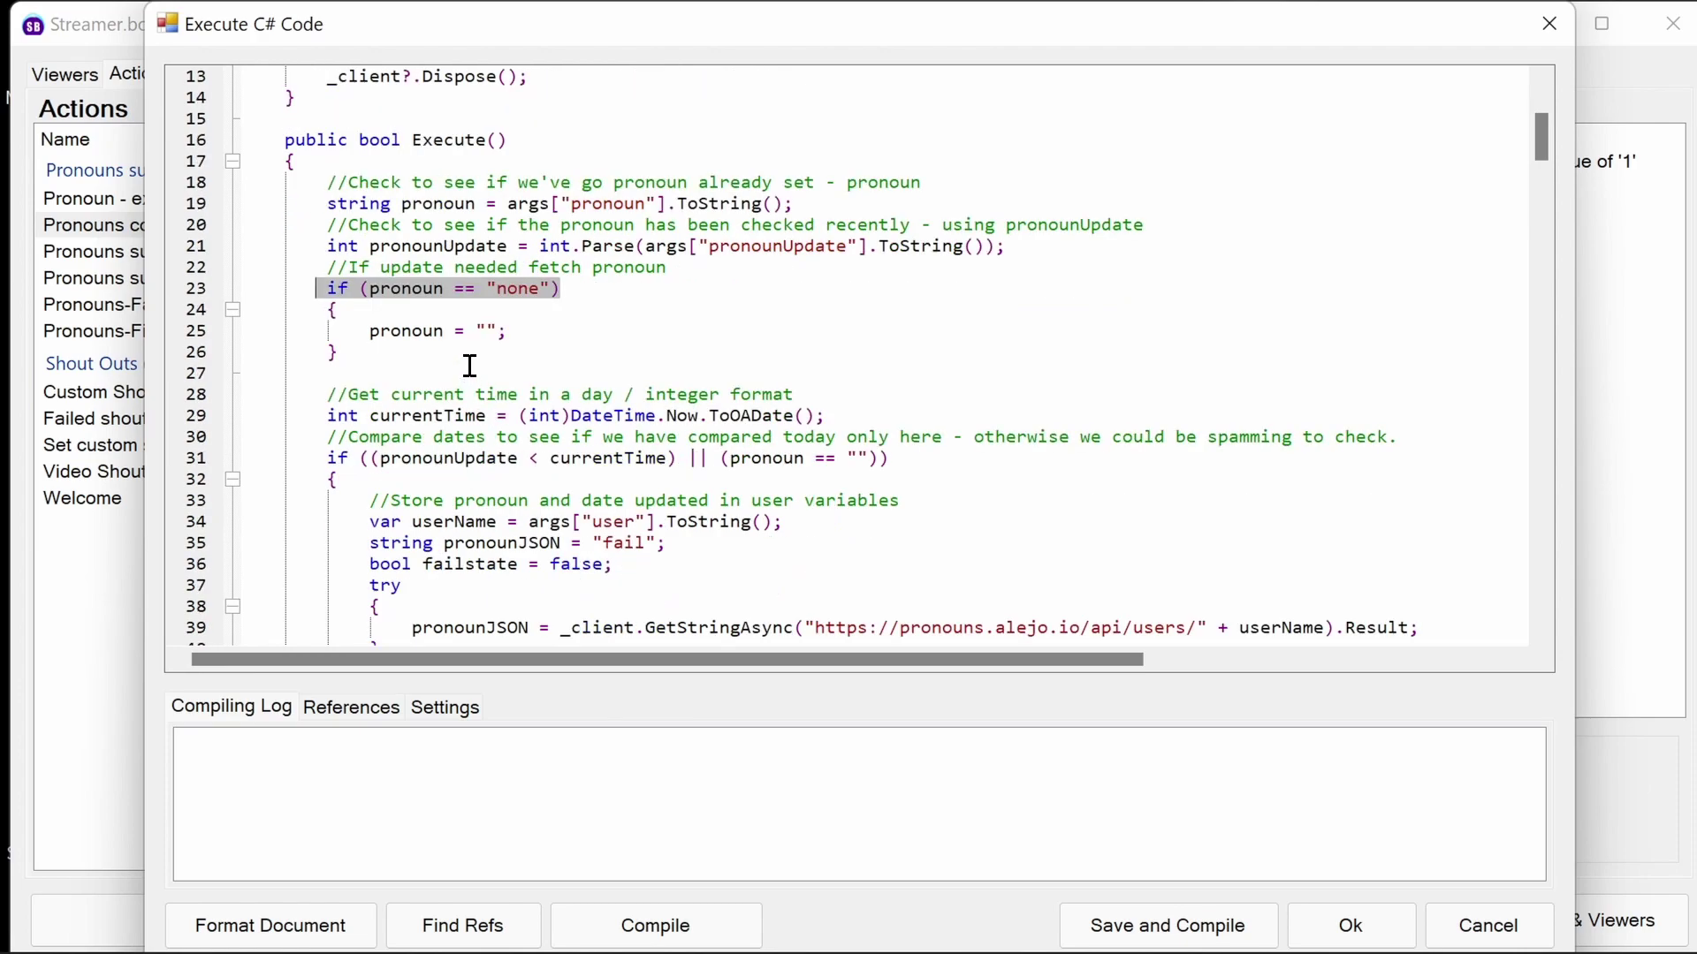
pyautogui.click(491, 332)
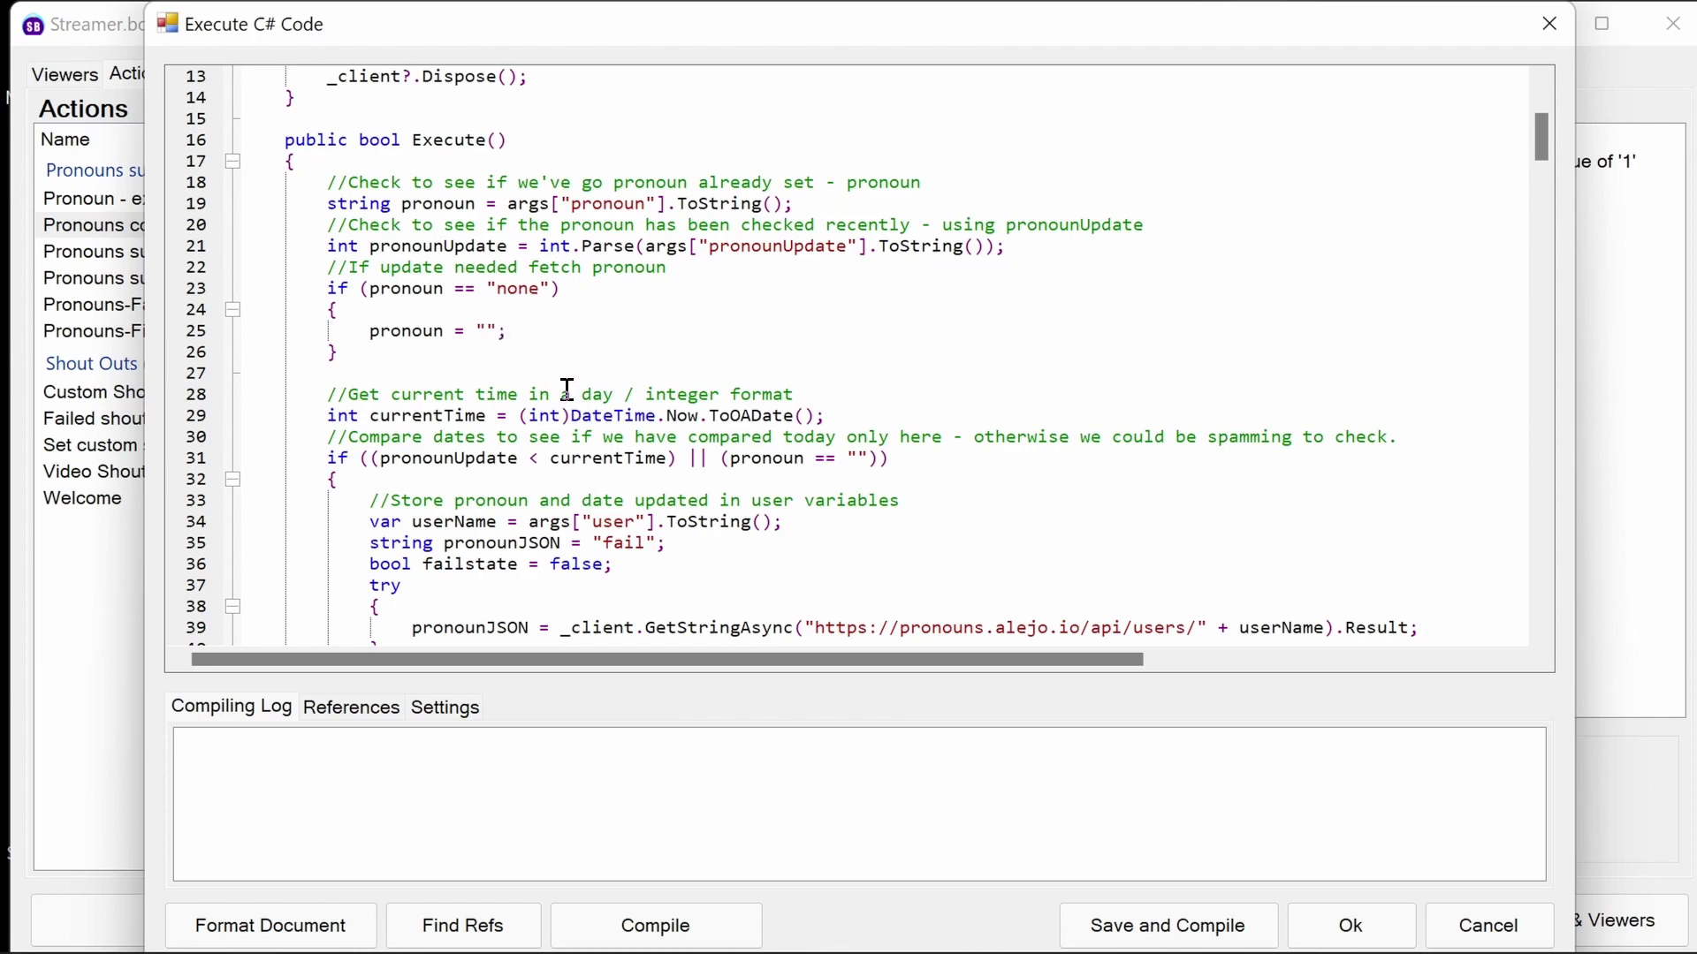
# Examine the currentTime calculation and the condition that compares it with pronounUpdate or checks for an empty pronoun.
pyautogui.scroll(-1, 566, 390)
pyautogui.moveTo(859, 350); pyautogui.dragTo(305, 353)
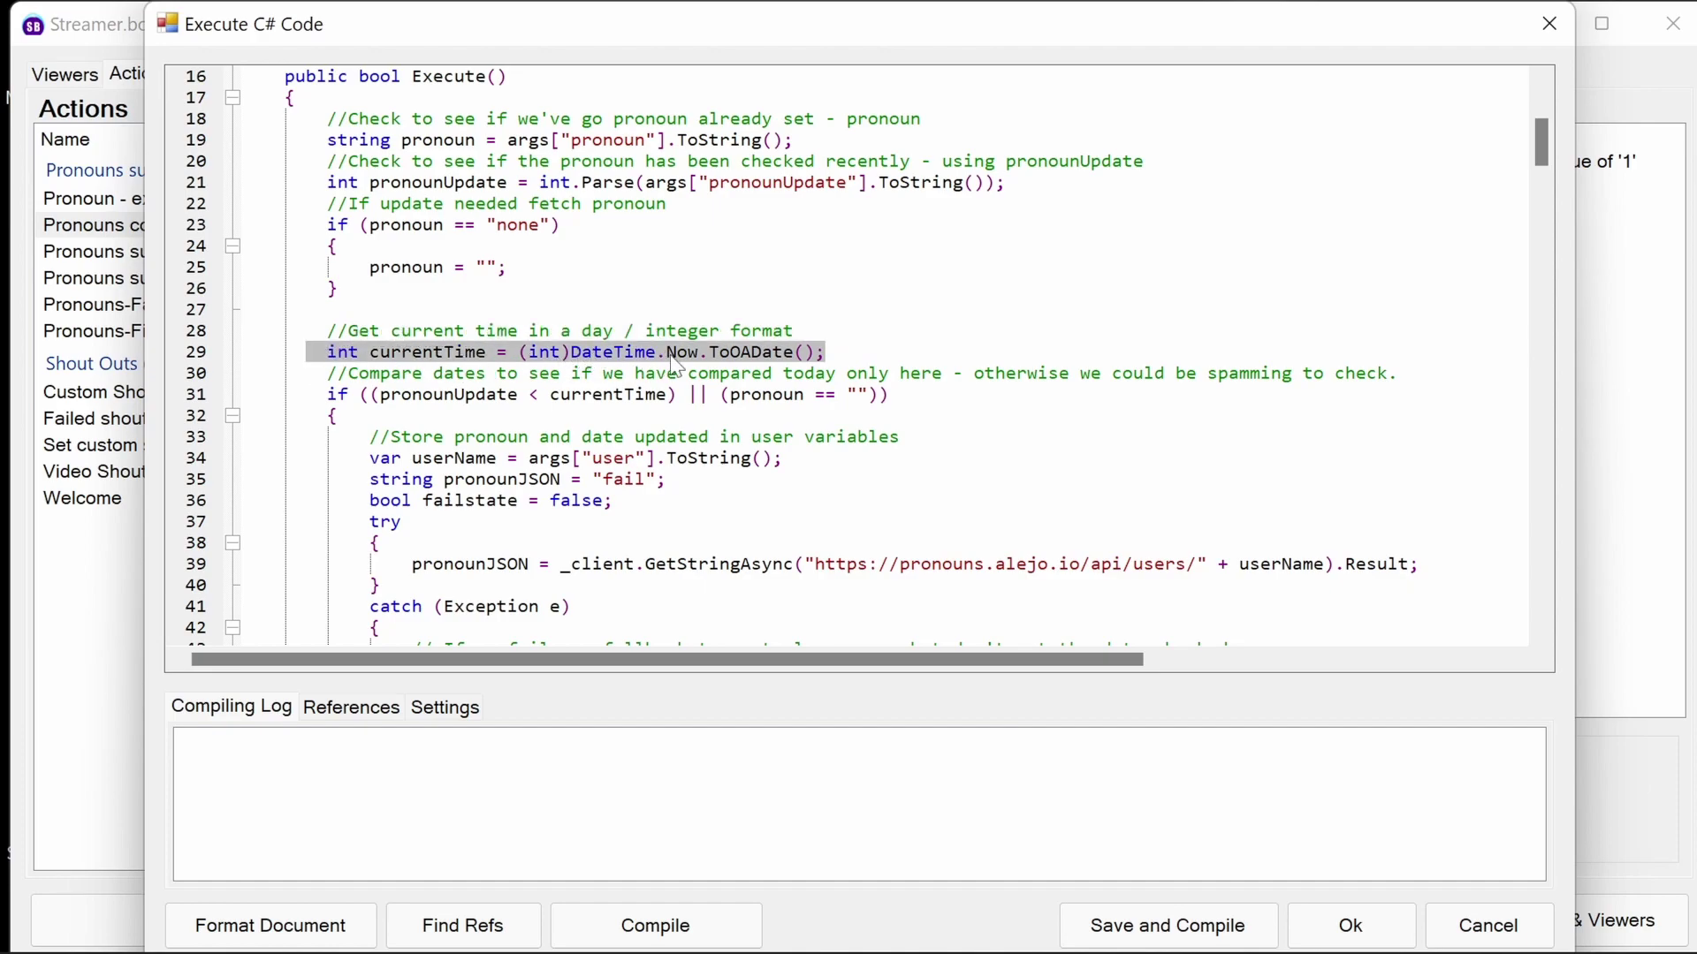
pyautogui.moveTo(895, 395); pyautogui.dragTo(674, 392)
pyautogui.click(379, 397)
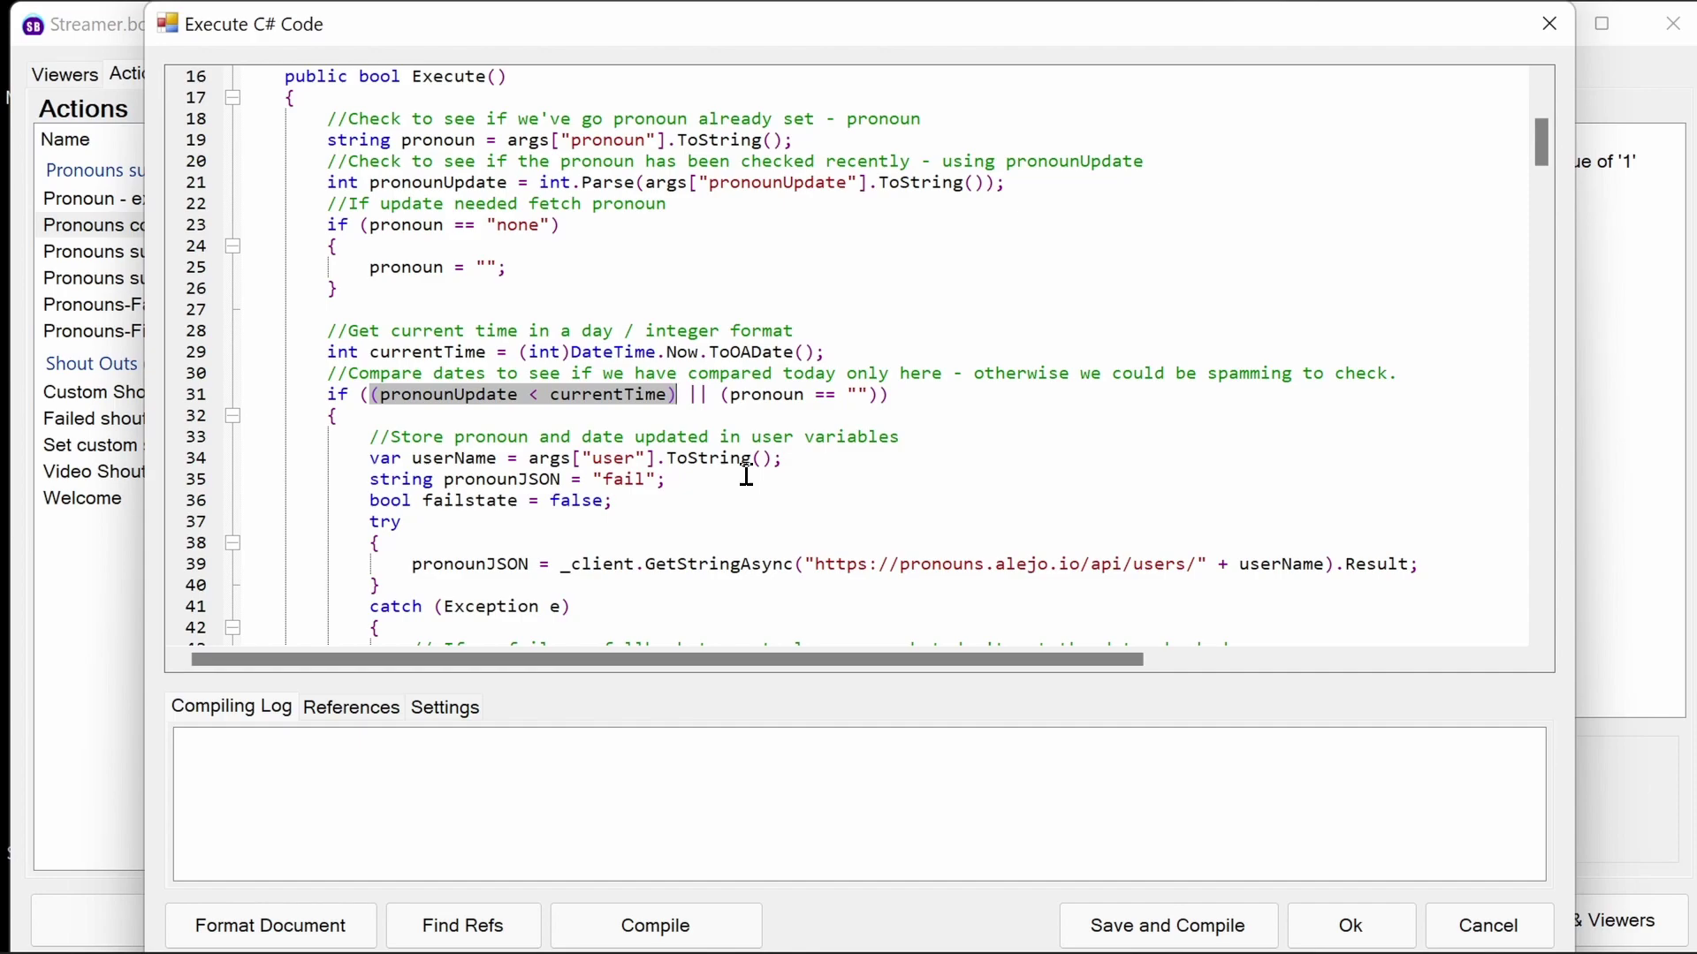
pyautogui.moveTo(678, 395); pyautogui.dragTo(721, 395)
pyautogui.moveTo(877, 395); pyautogui.dragTo(720, 395)
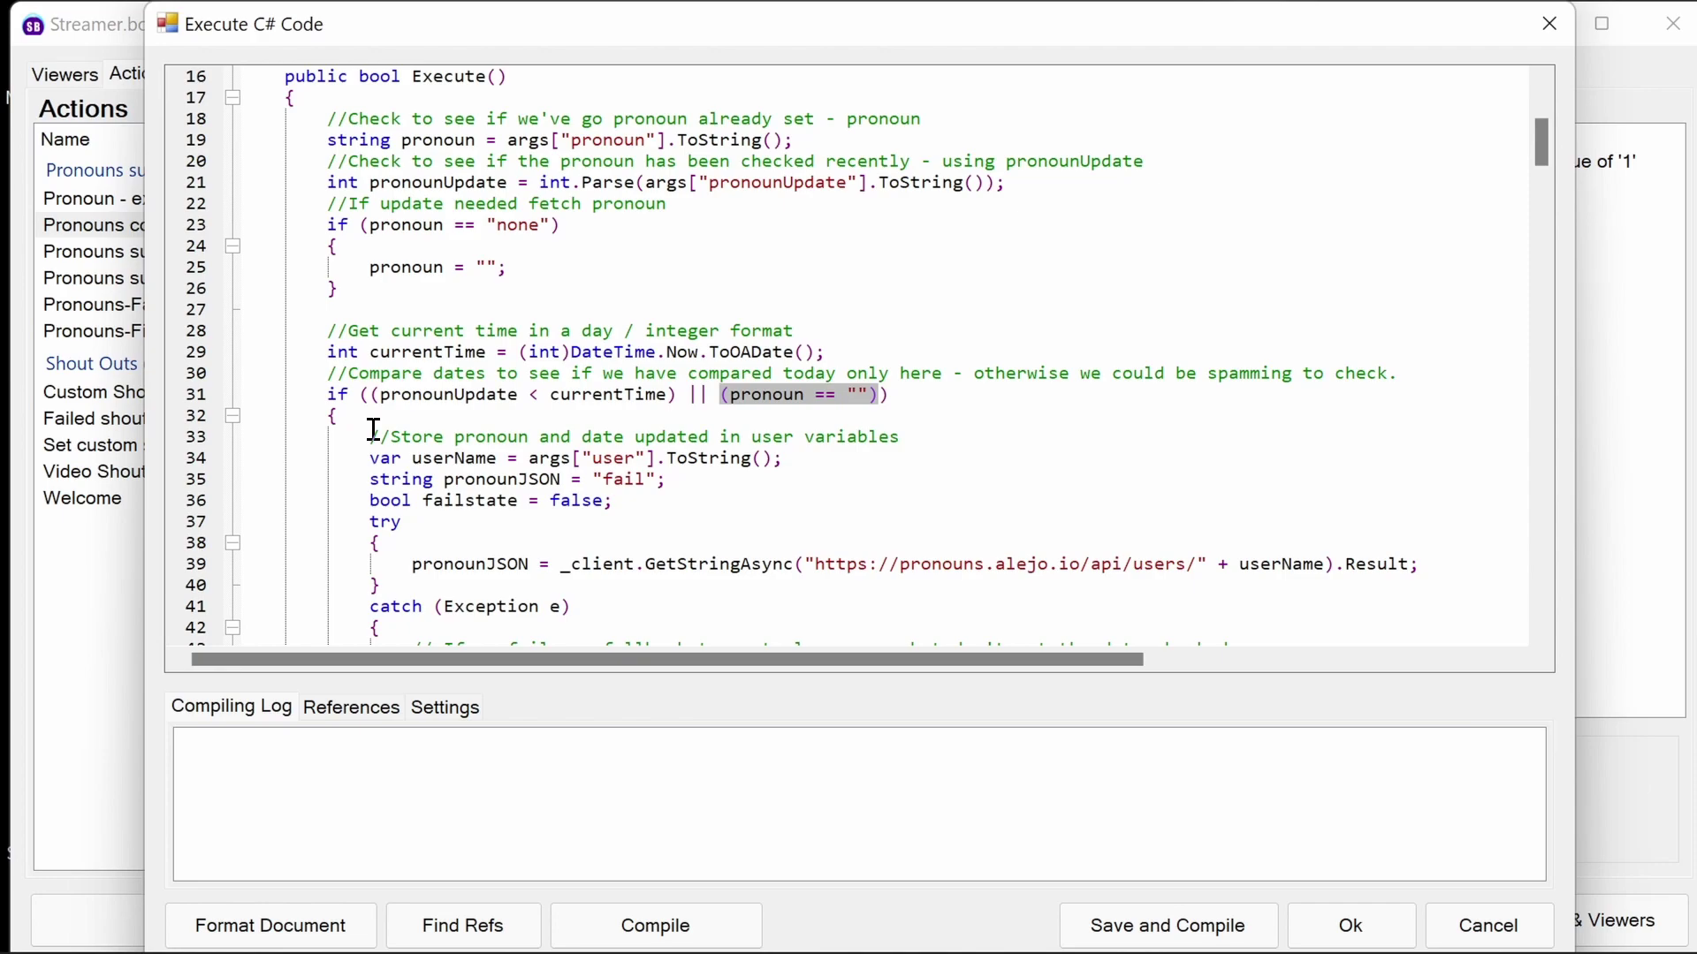
# Examine the declarations of the userName, pronounJSON and failstate variables.
pyautogui.scroll(-2, 374, 433)
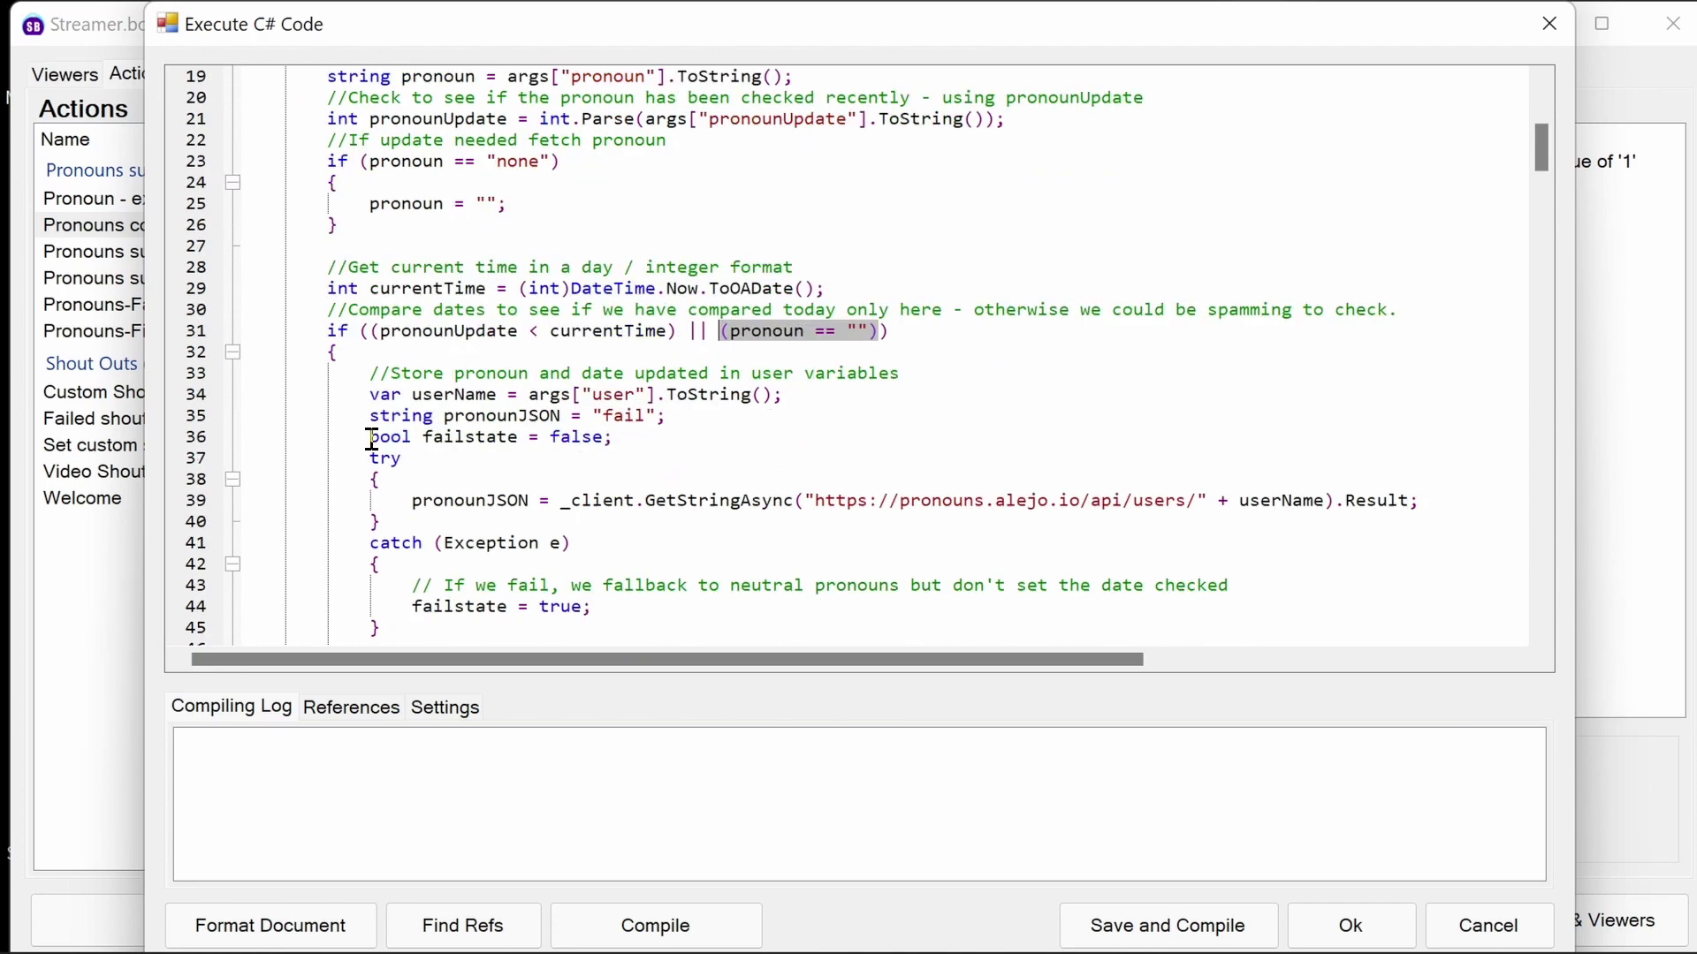
pyautogui.moveTo(783, 332); pyautogui.dragTo(370, 327)
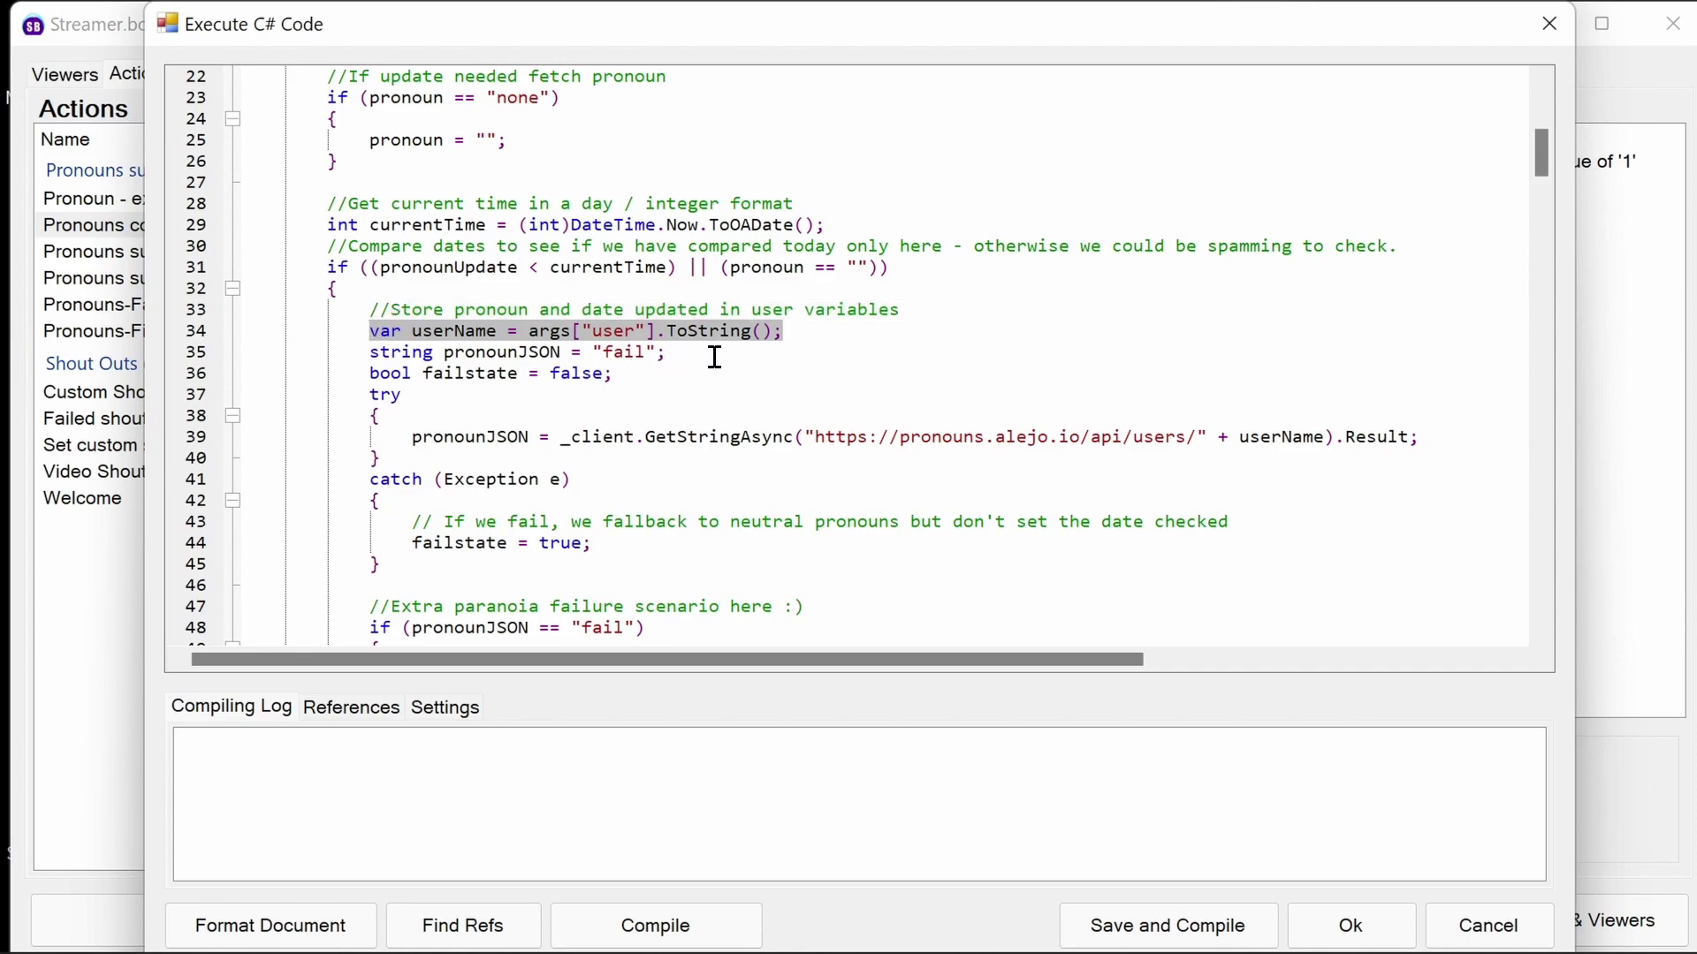
pyautogui.moveTo(712, 356); pyautogui.dragTo(370, 356)
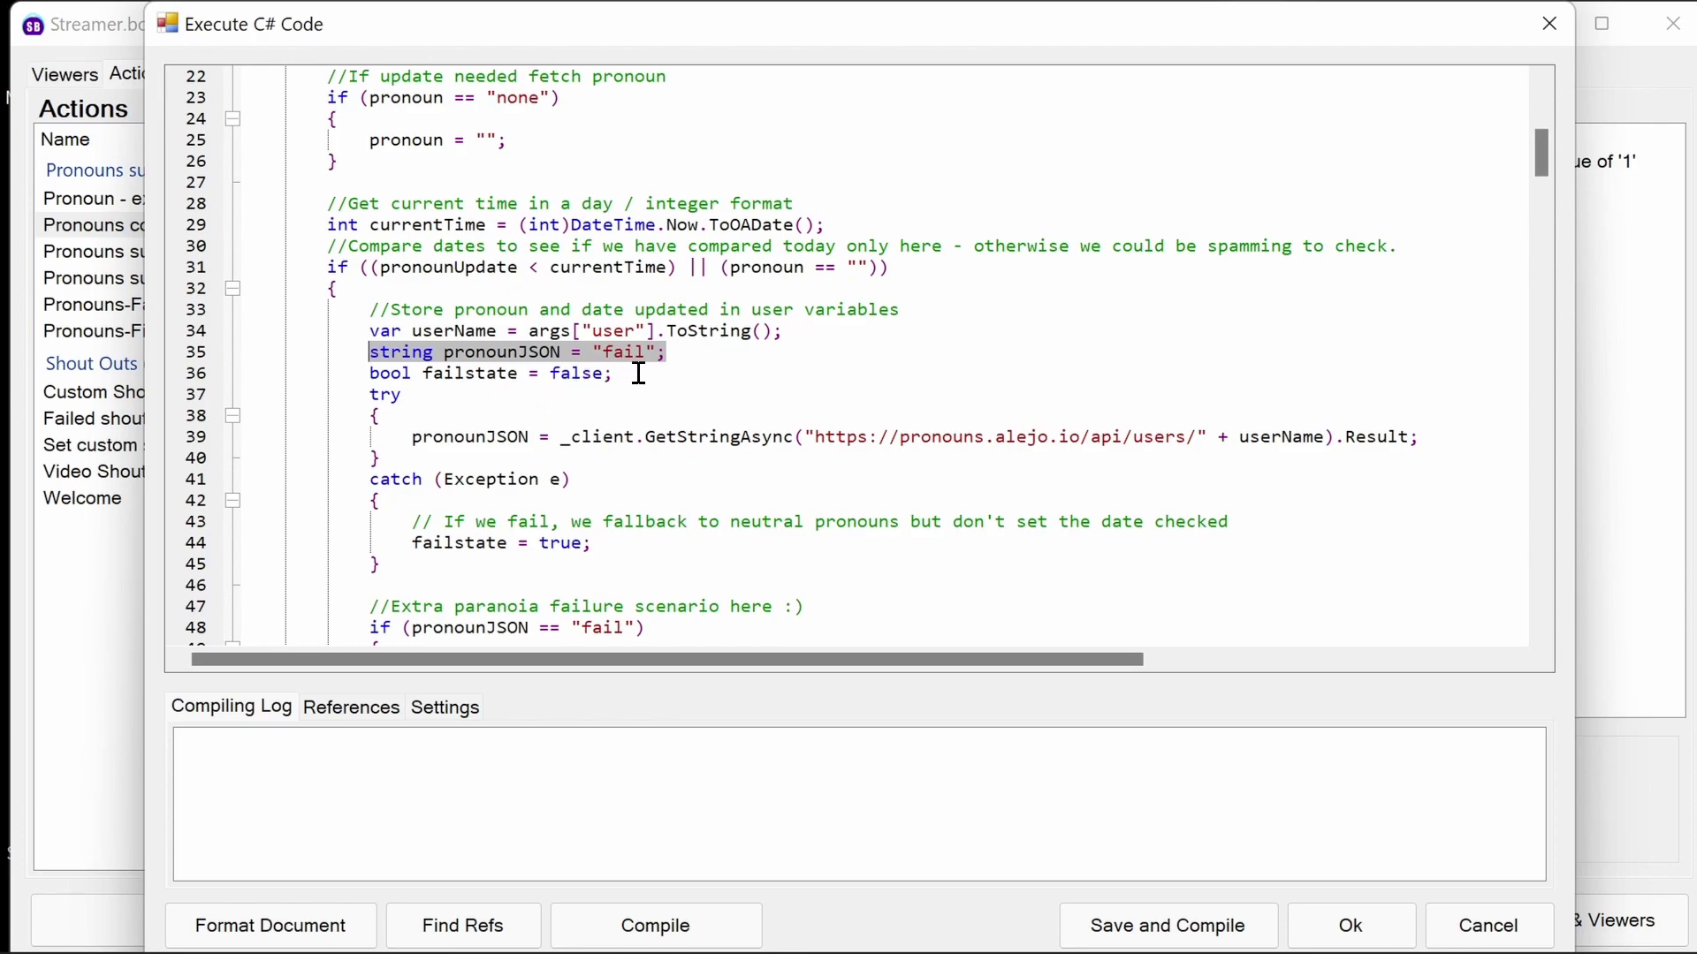
pyautogui.moveTo(616, 374); pyautogui.dragTo(370, 374)
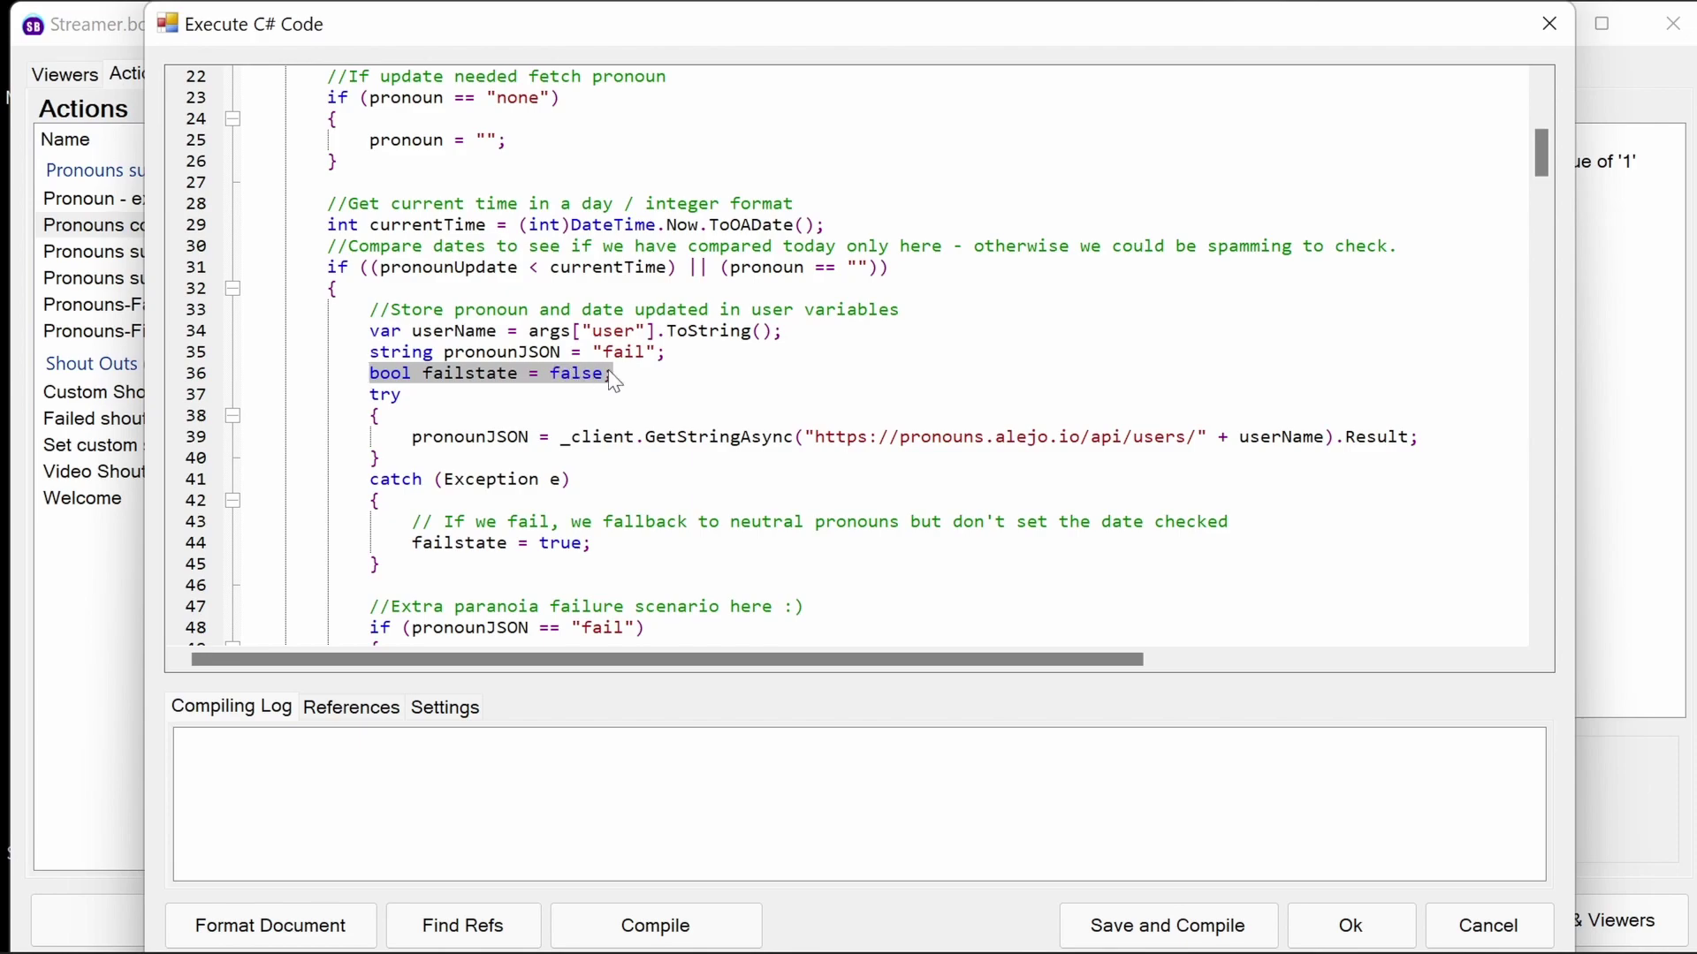
# Examine the try/catch block that requests the user's data from the pronouns.alejo.io API into pronounJSON.
pyautogui.scroll(-2, 555, 391)
pyautogui.moveTo(435, 324); pyautogui.dragTo(251, 274)
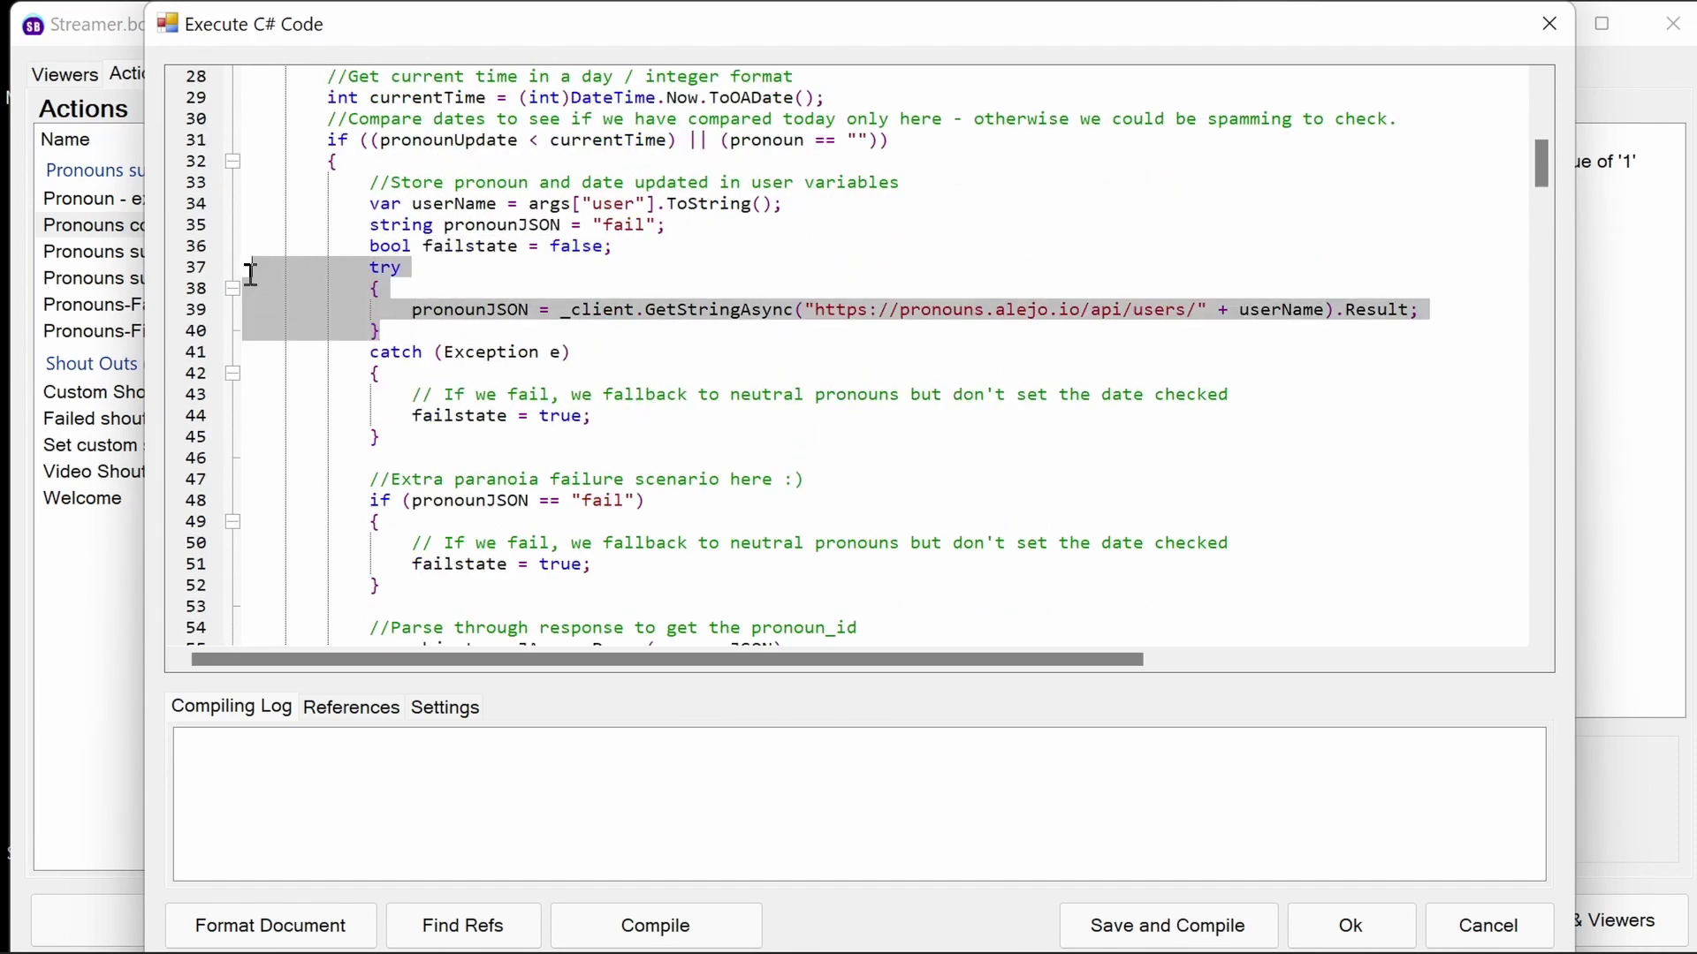
pyautogui.click(512, 353)
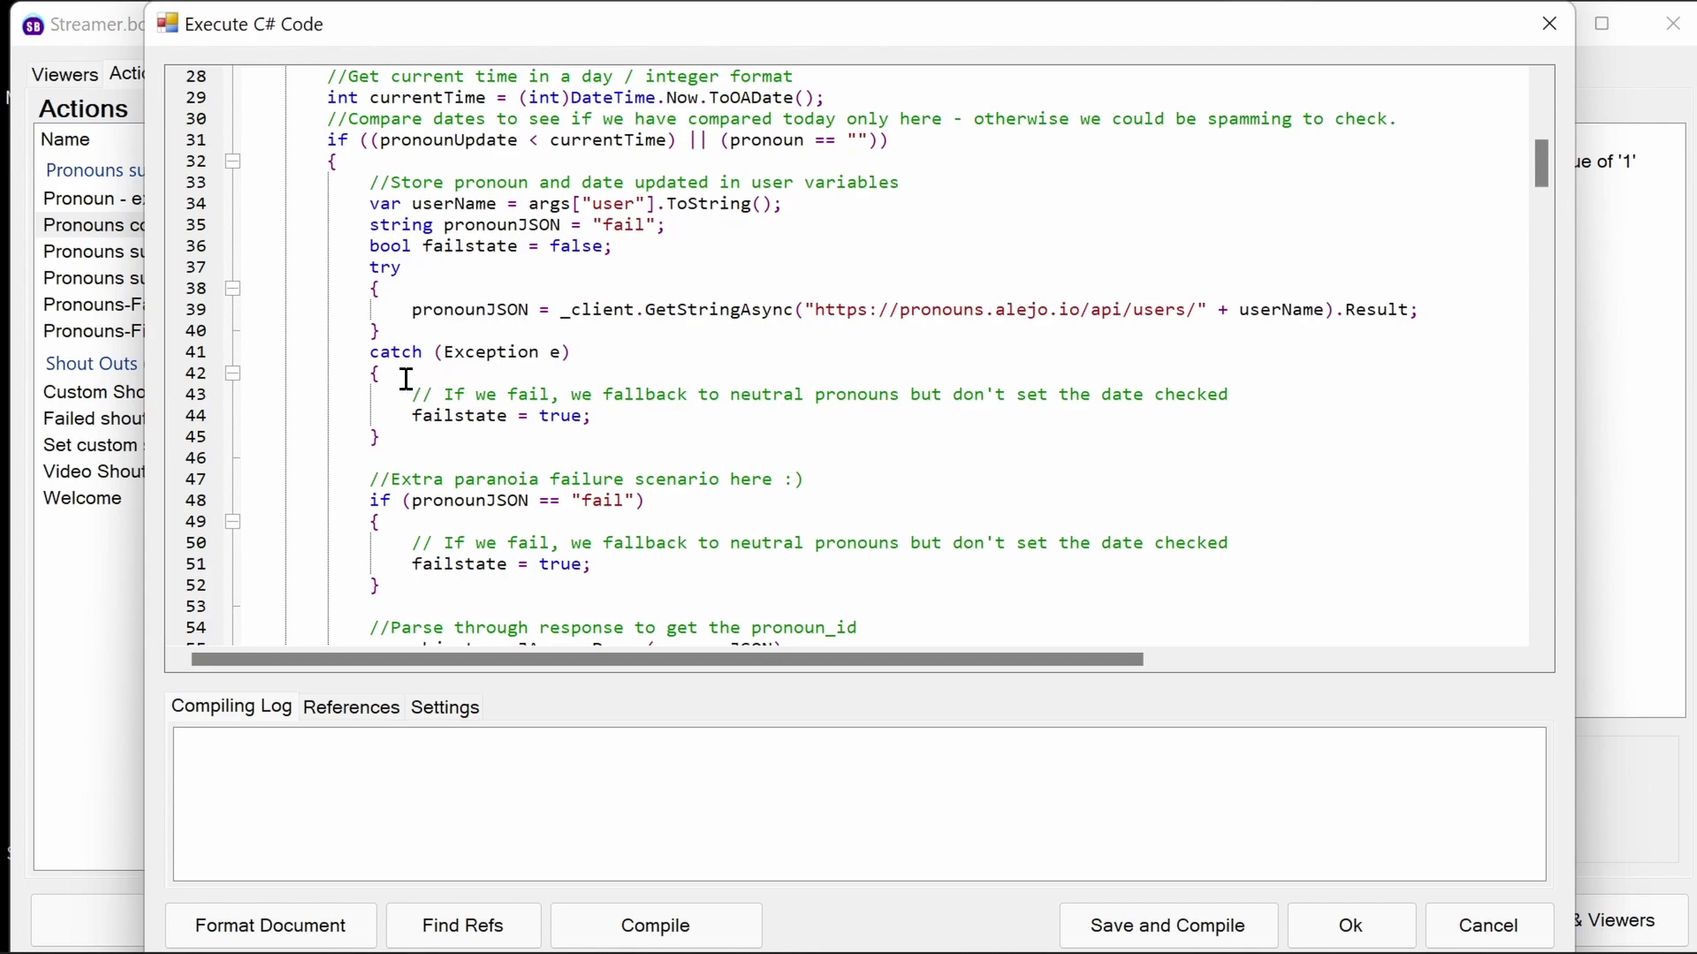
pyautogui.click(570, 354)
pyautogui.moveTo(584, 352); pyautogui.dragTo(341, 347)
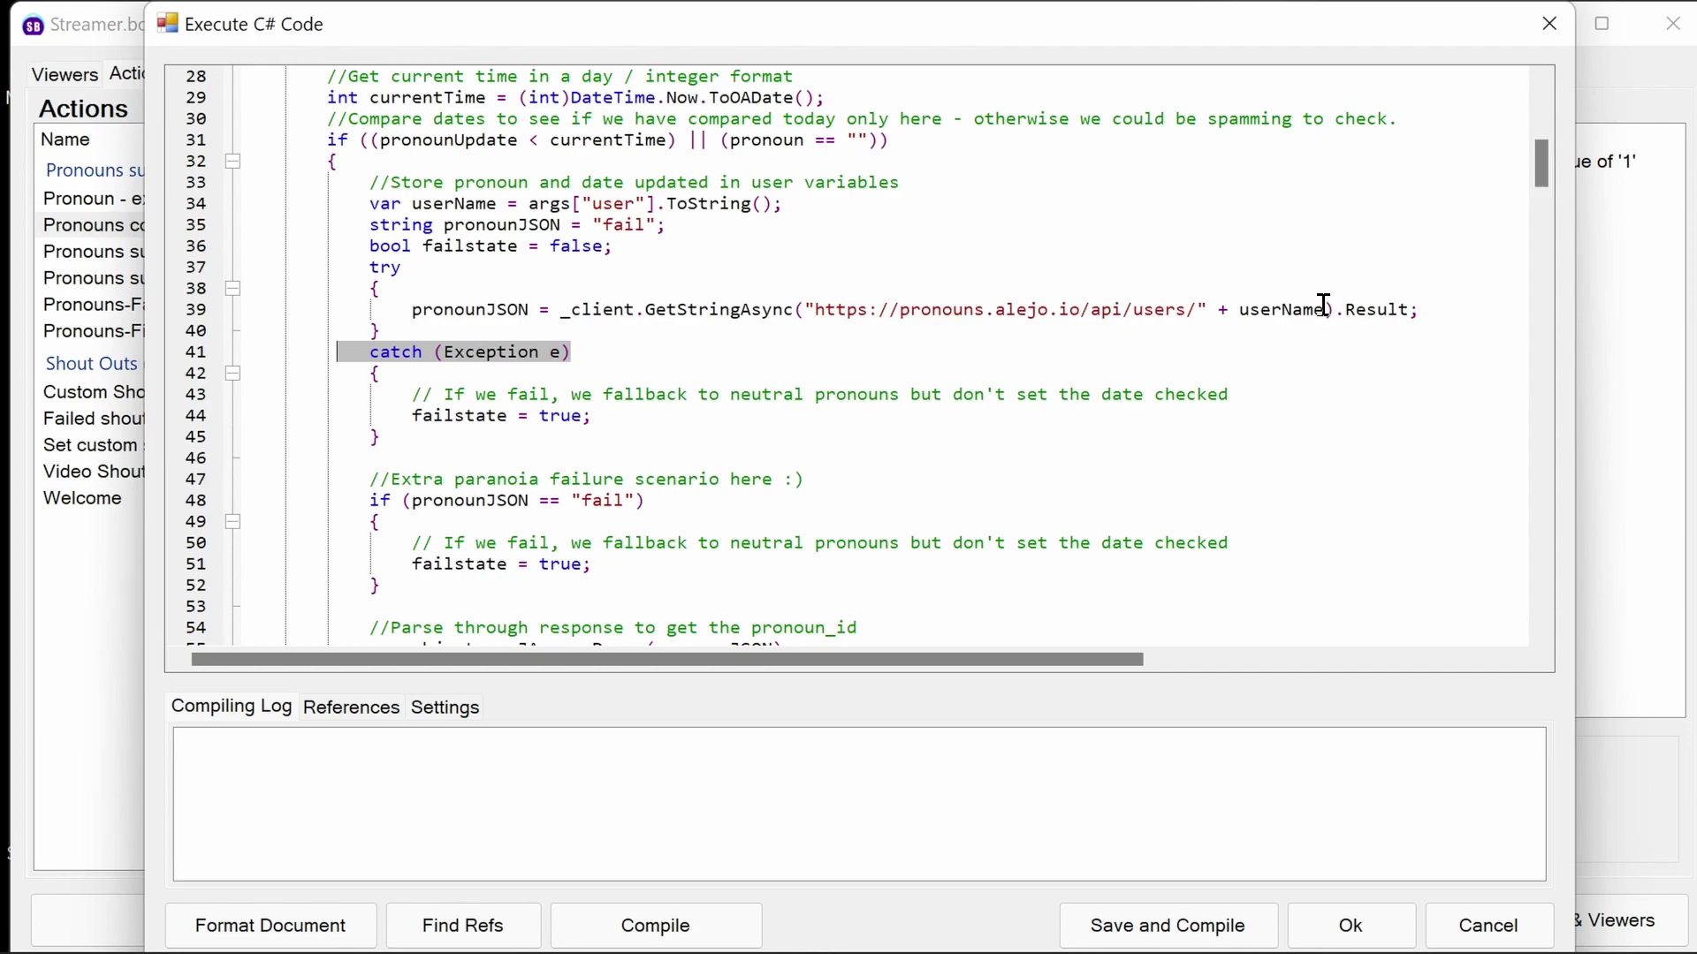
pyautogui.moveTo(1323, 309); pyautogui.dragTo(814, 309)
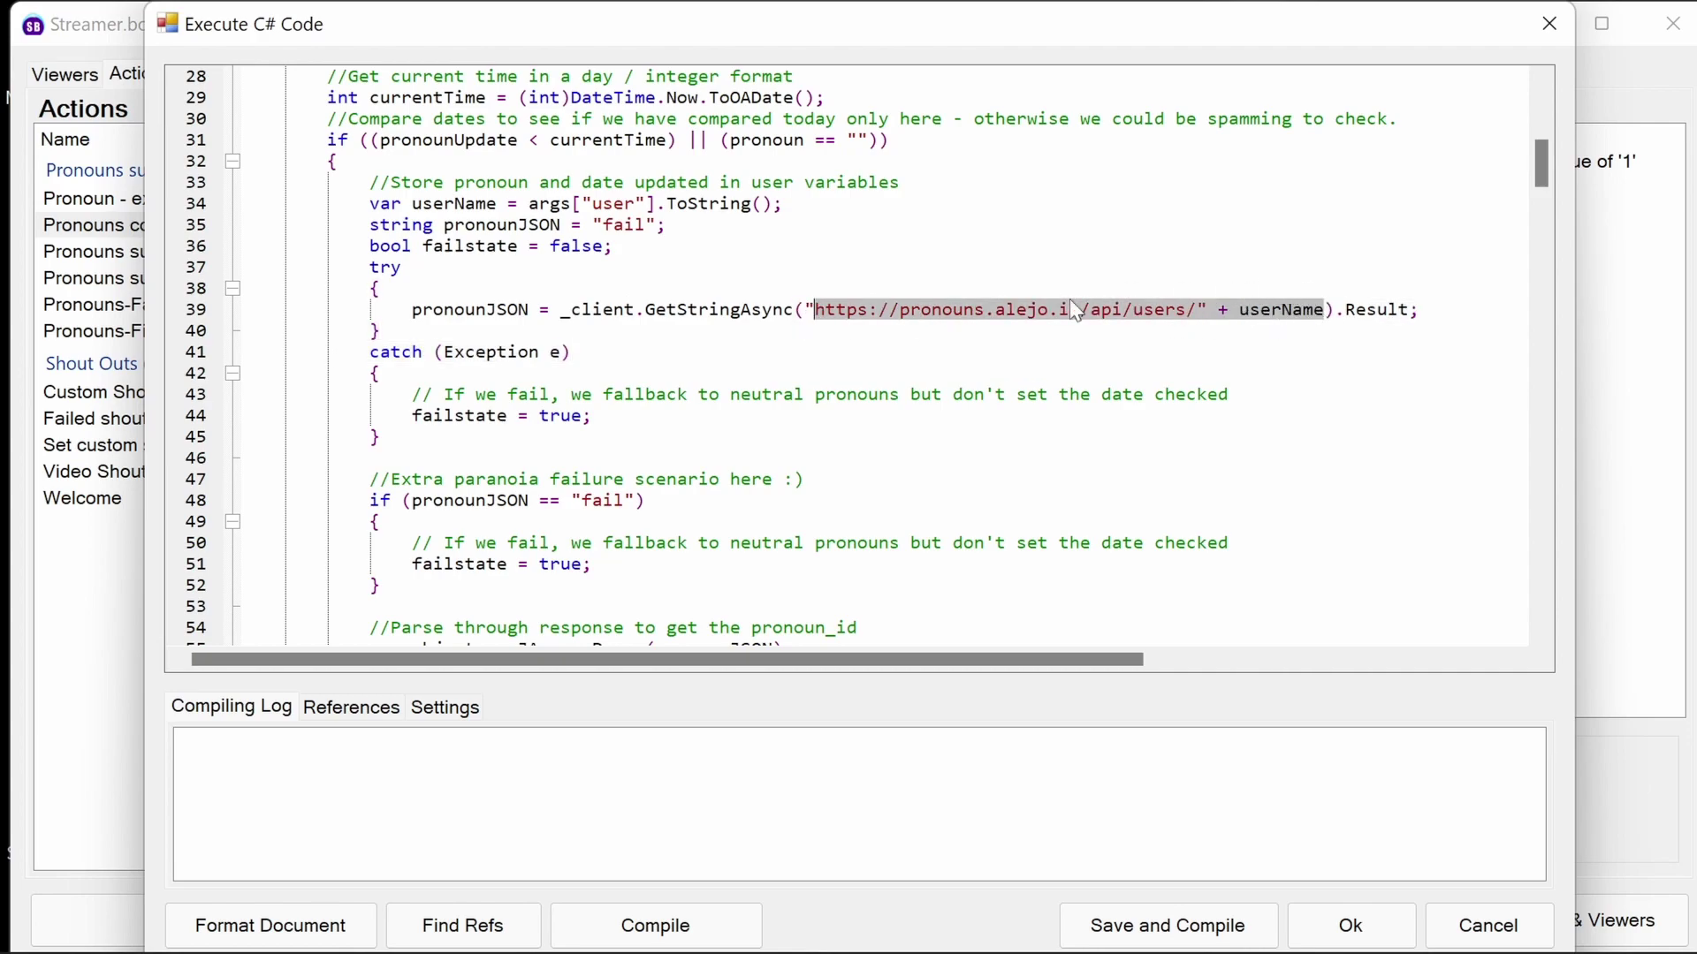
pyautogui.doubleClick(469, 309)
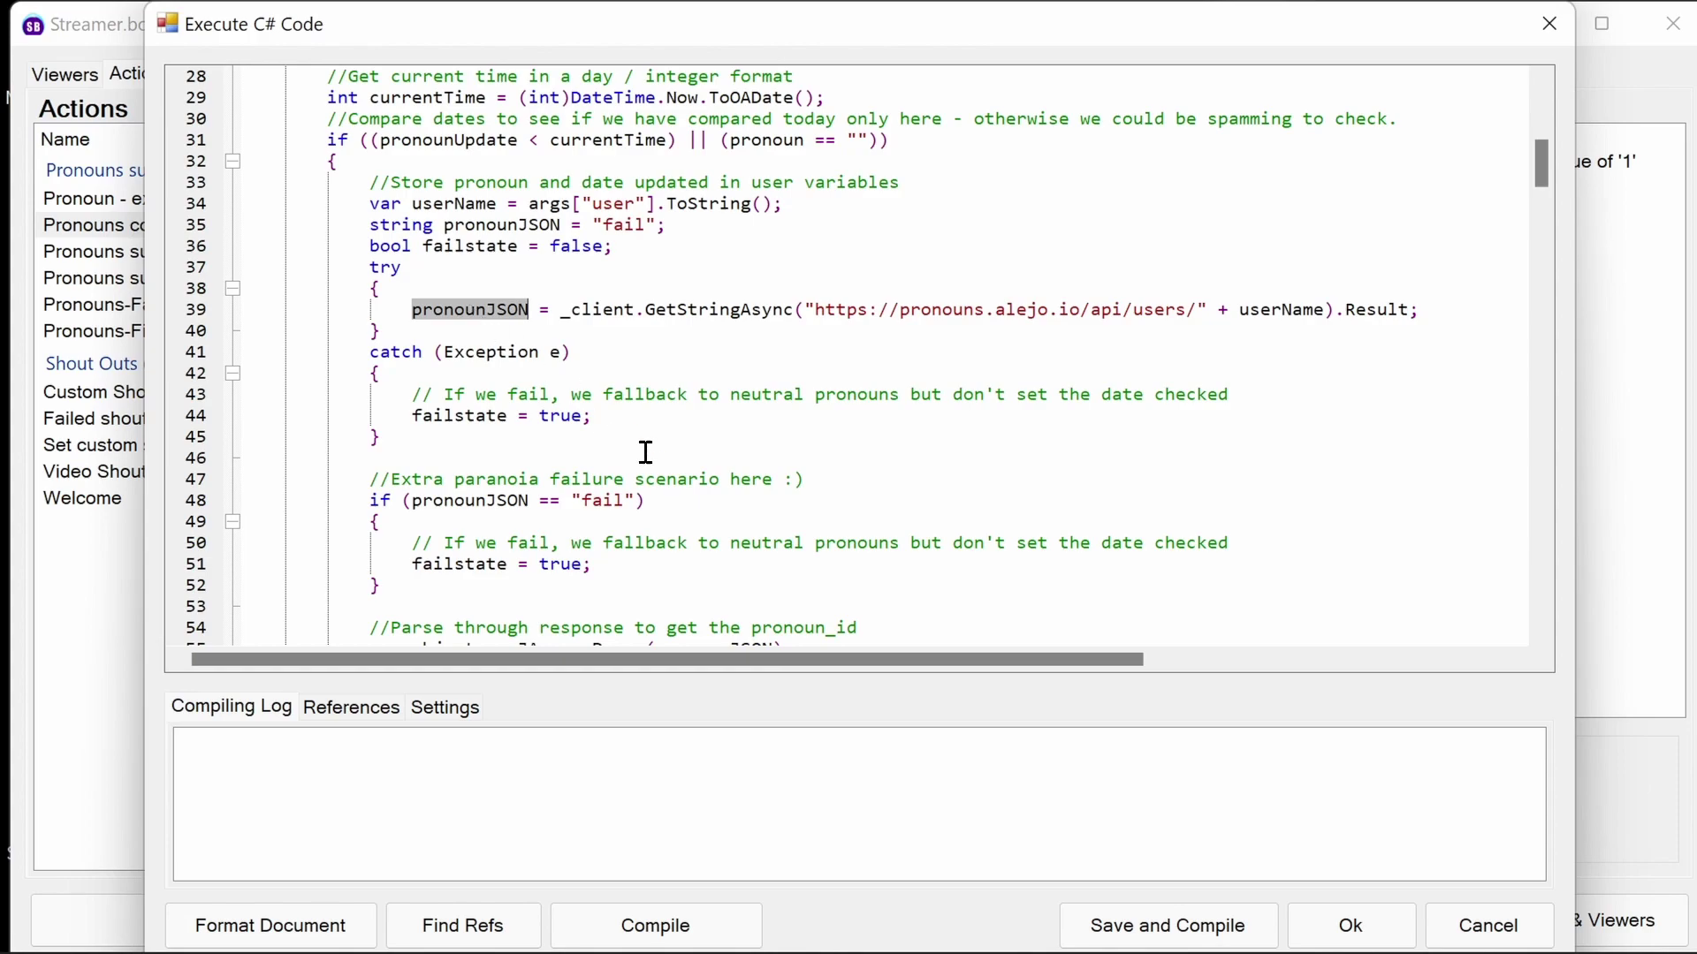
# Examine the failstate assignments in the catch block and in the extra check for pronounJSON equal to "fail".
pyautogui.scroll(-2, 467, 408)
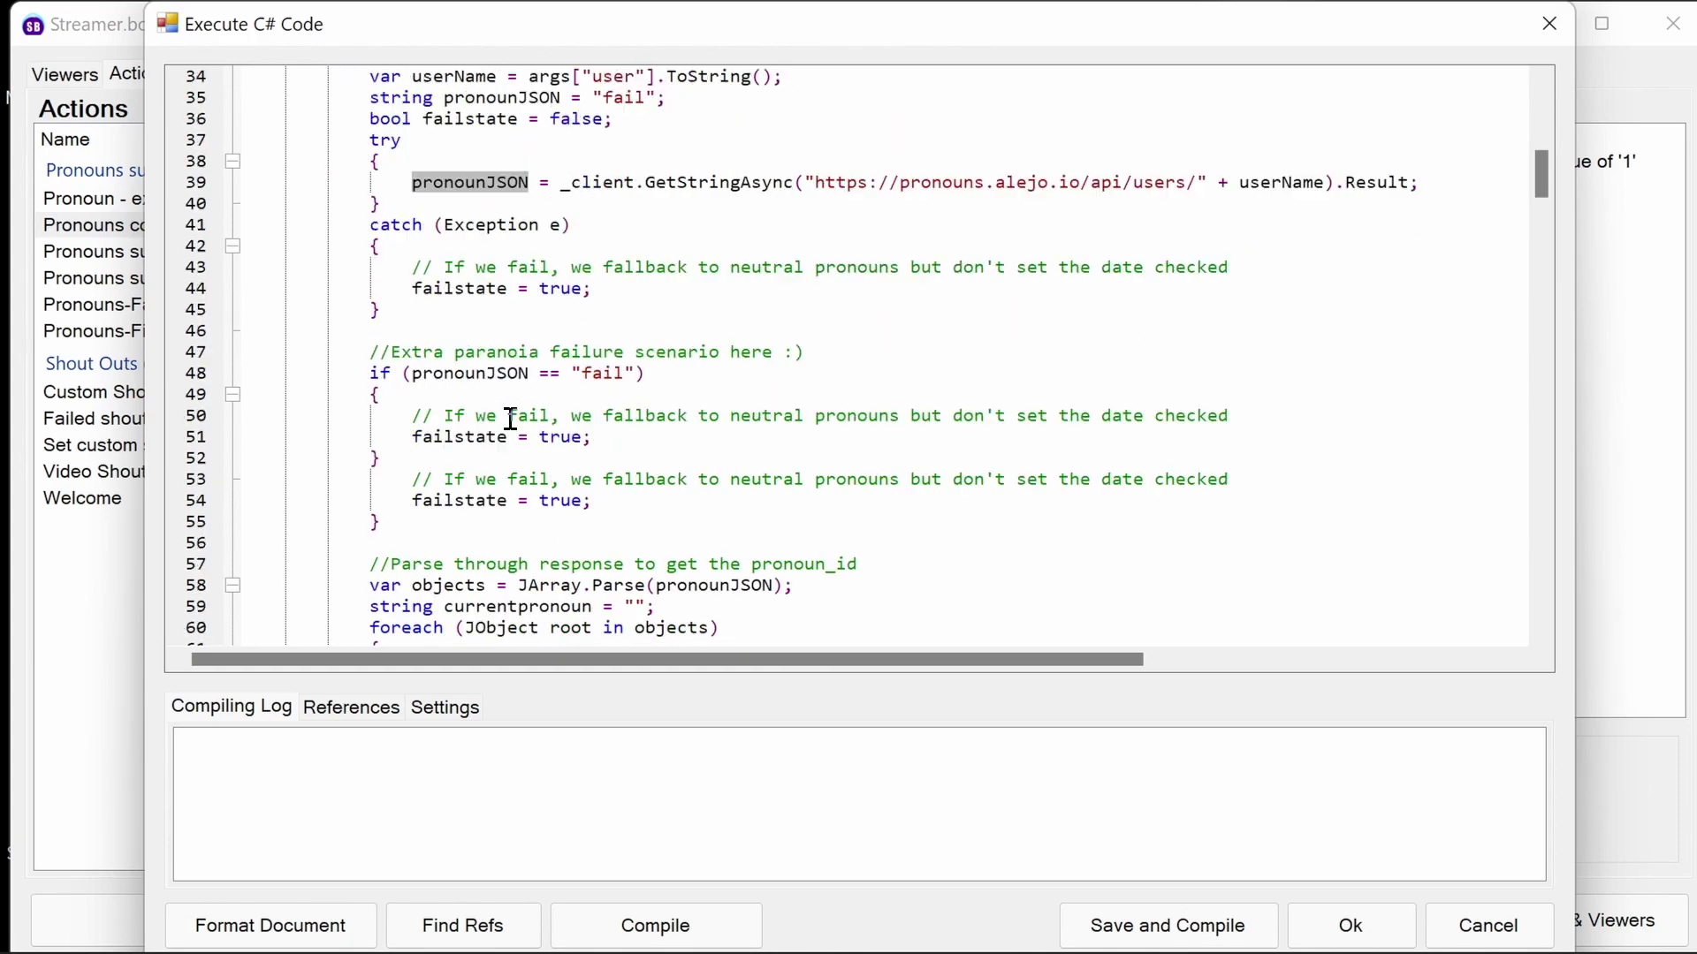
pyautogui.moveTo(592, 288); pyautogui.dragTo(358, 296)
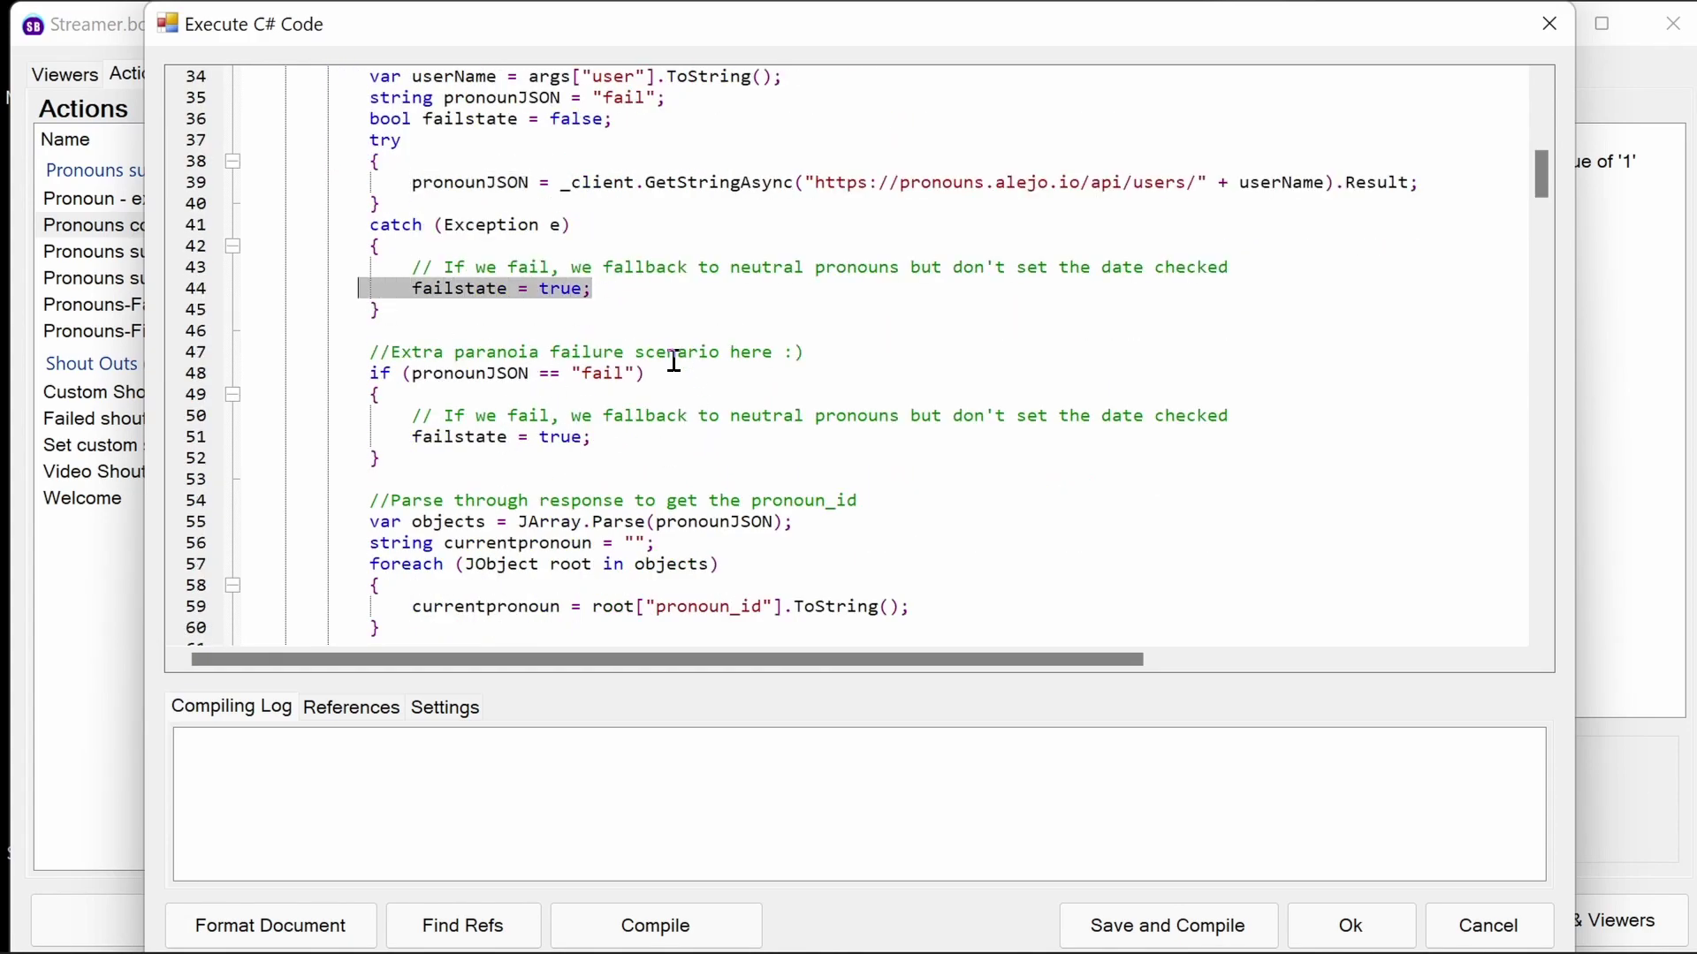
pyautogui.scroll(-2, 673, 356)
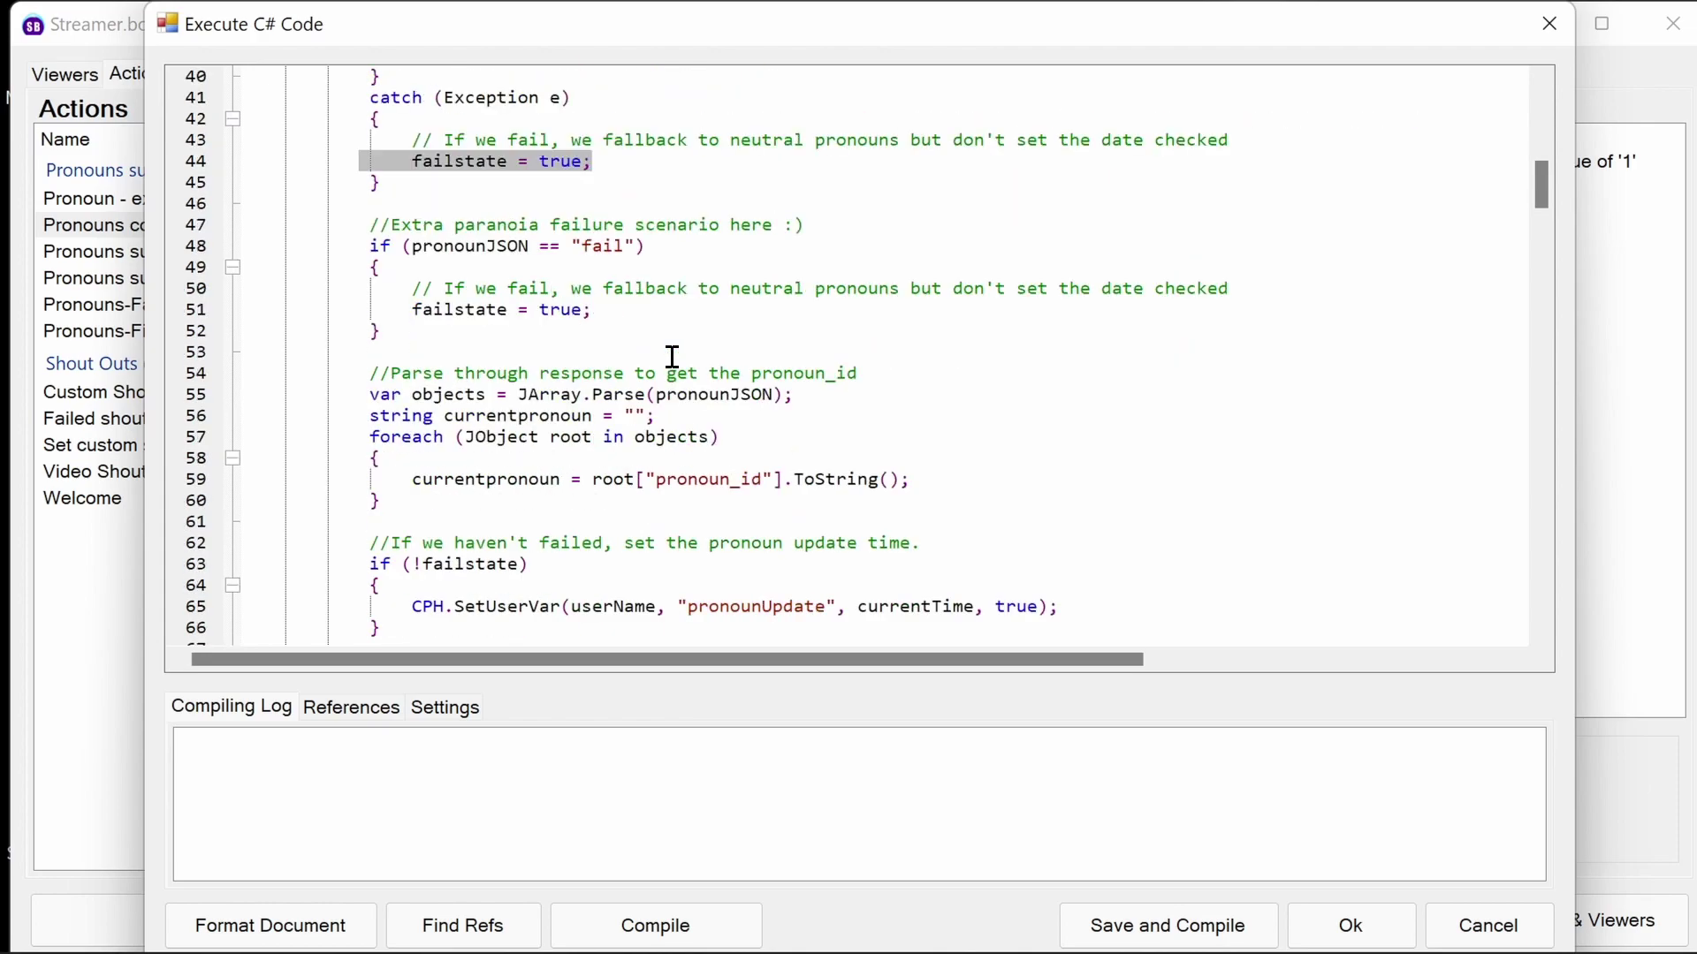
pyautogui.click(379, 206)
pyautogui.moveTo(420, 246); pyautogui.dragTo(418, 311)
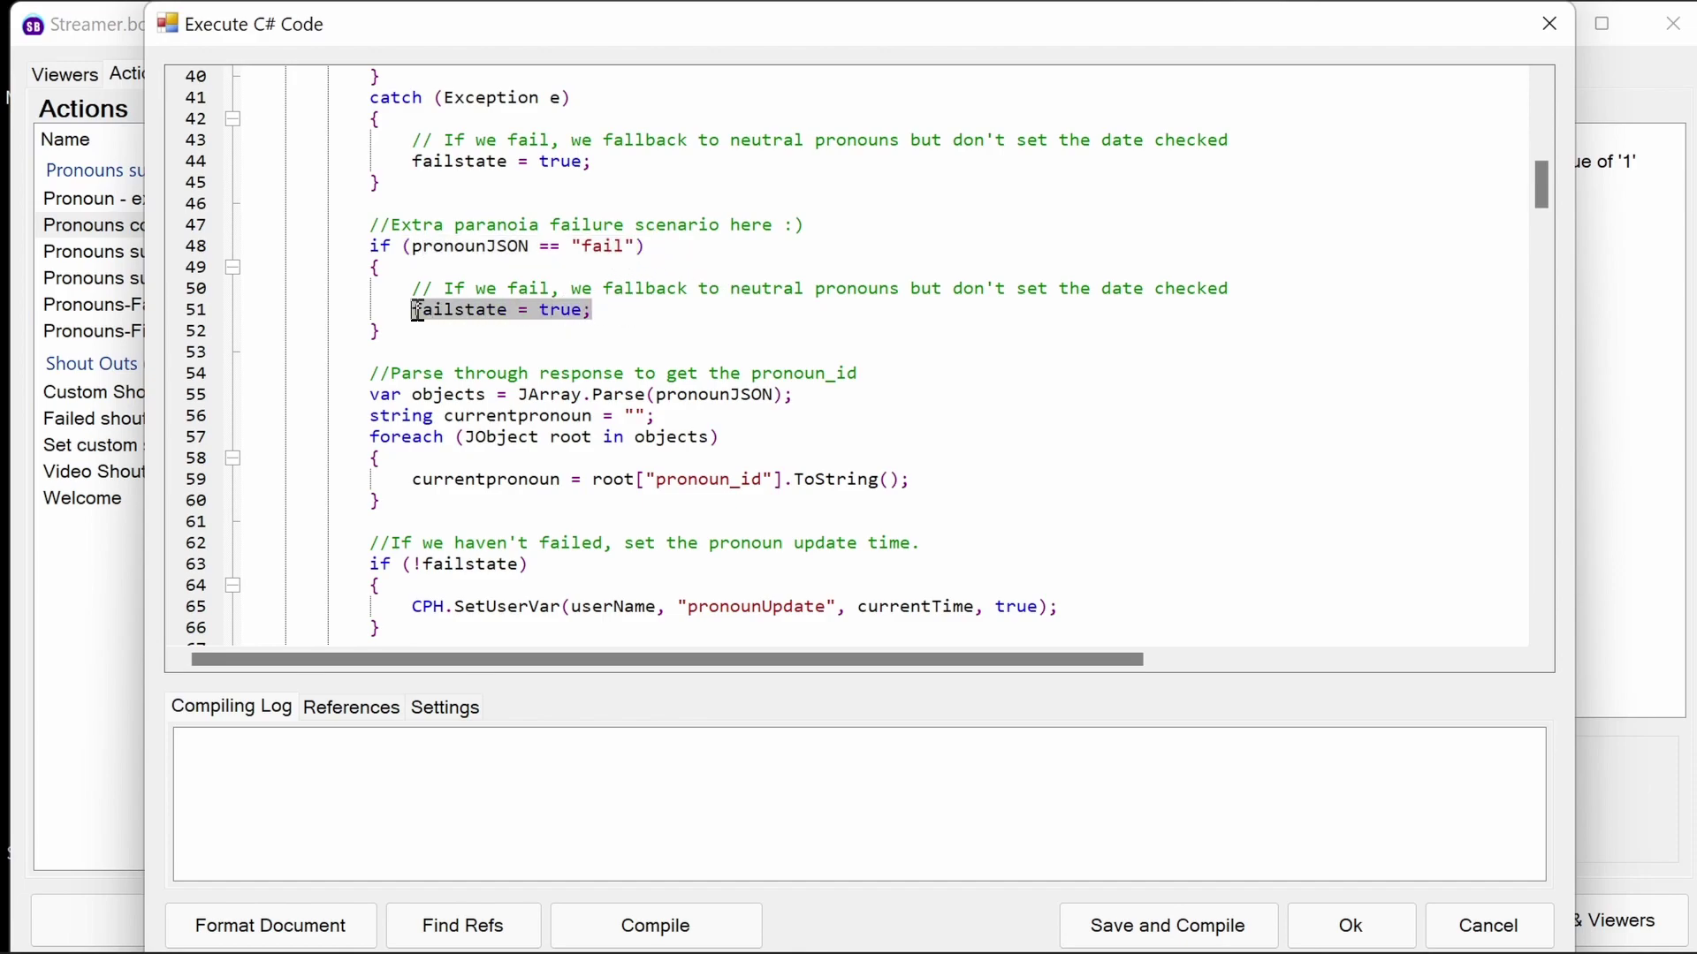
# Examine how the response is parsed with JArray.Parse and pronoun_id is read into currentpronoun.
pyautogui.scroll(-3, 595, 333)
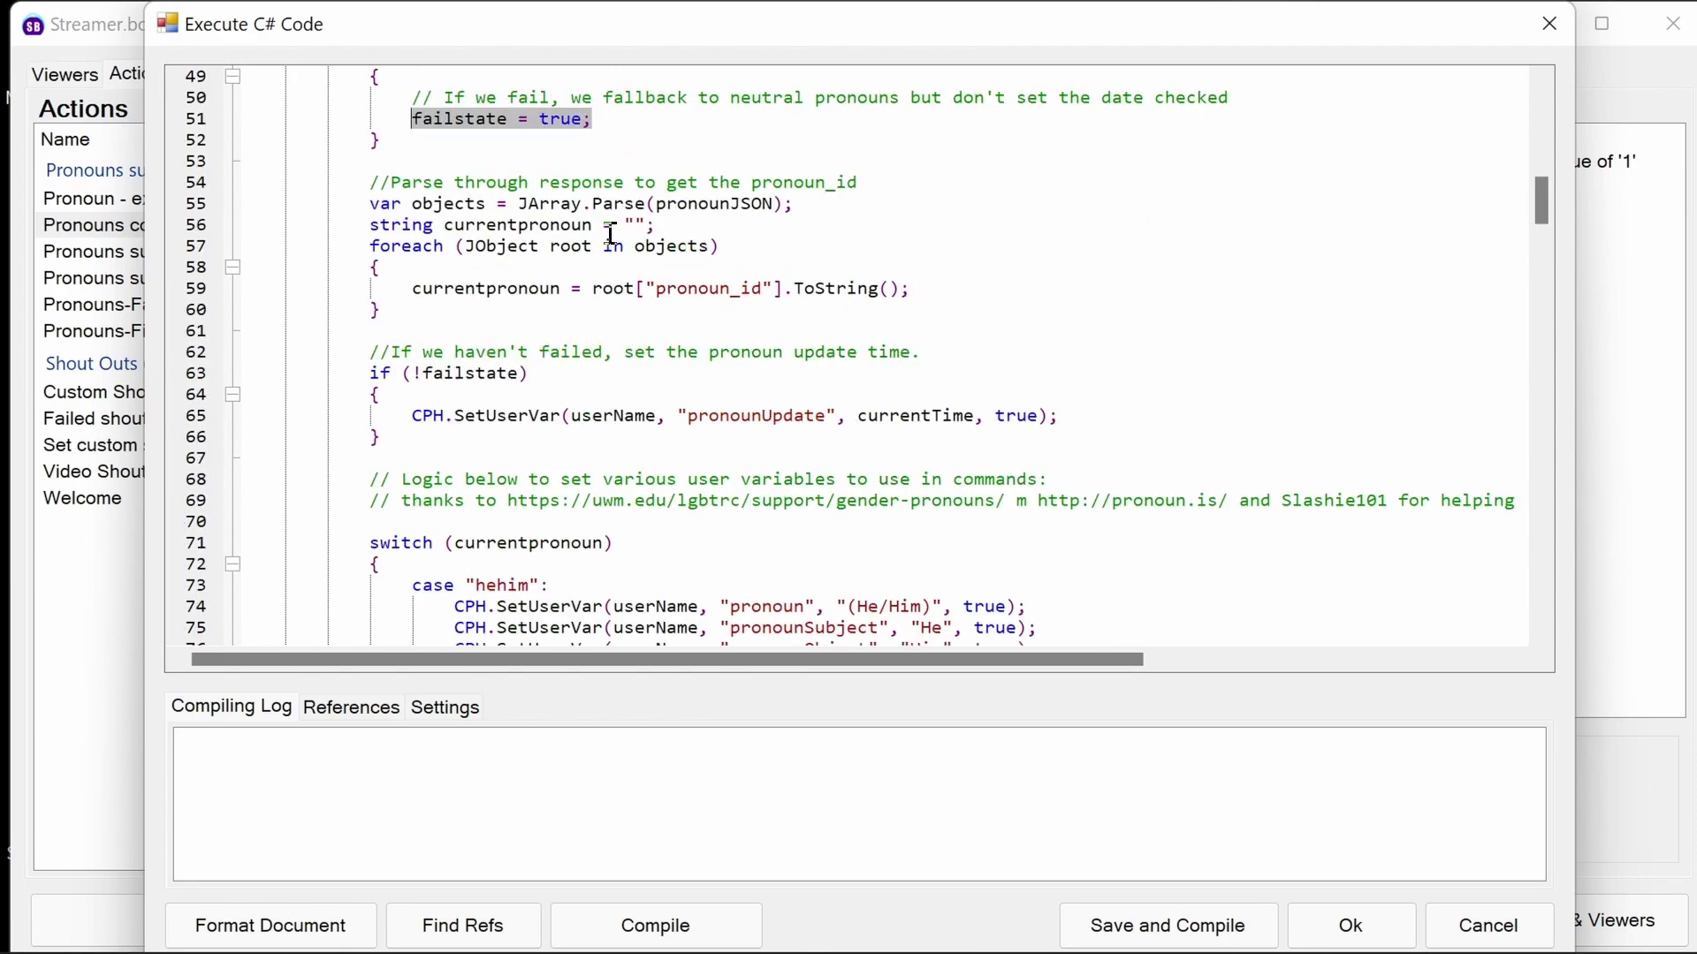
pyautogui.moveTo(370, 204); pyautogui.dragTo(797, 212)
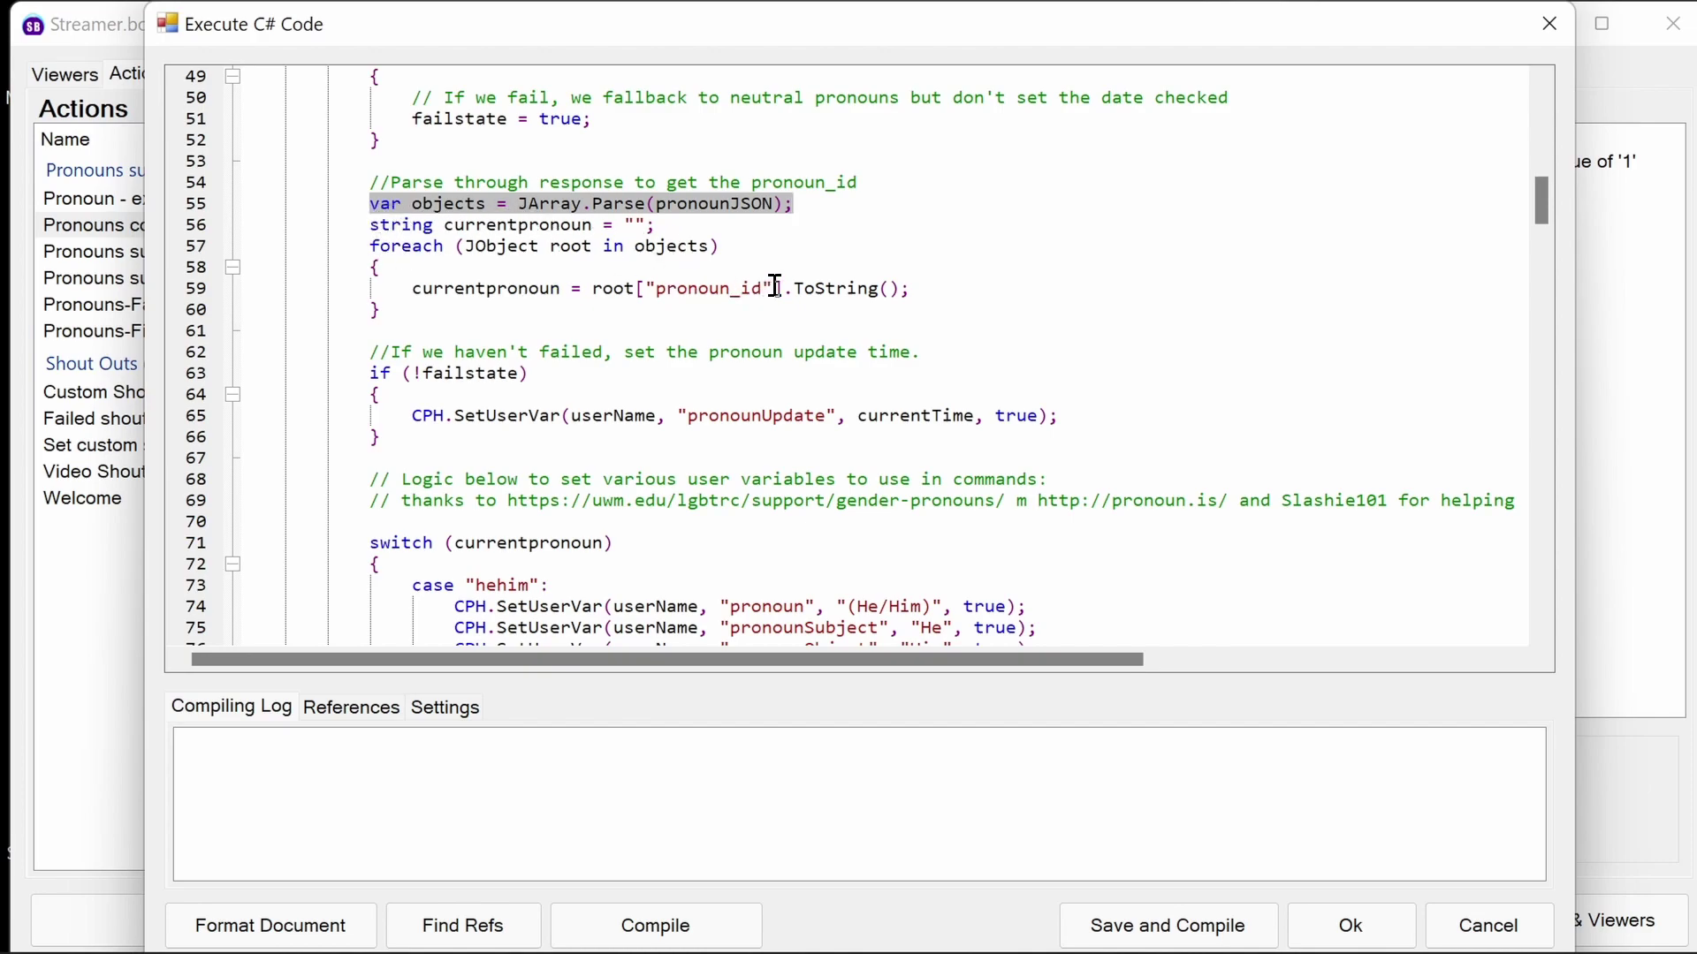
pyautogui.moveTo(775, 285); pyautogui.dragTo(648, 292)
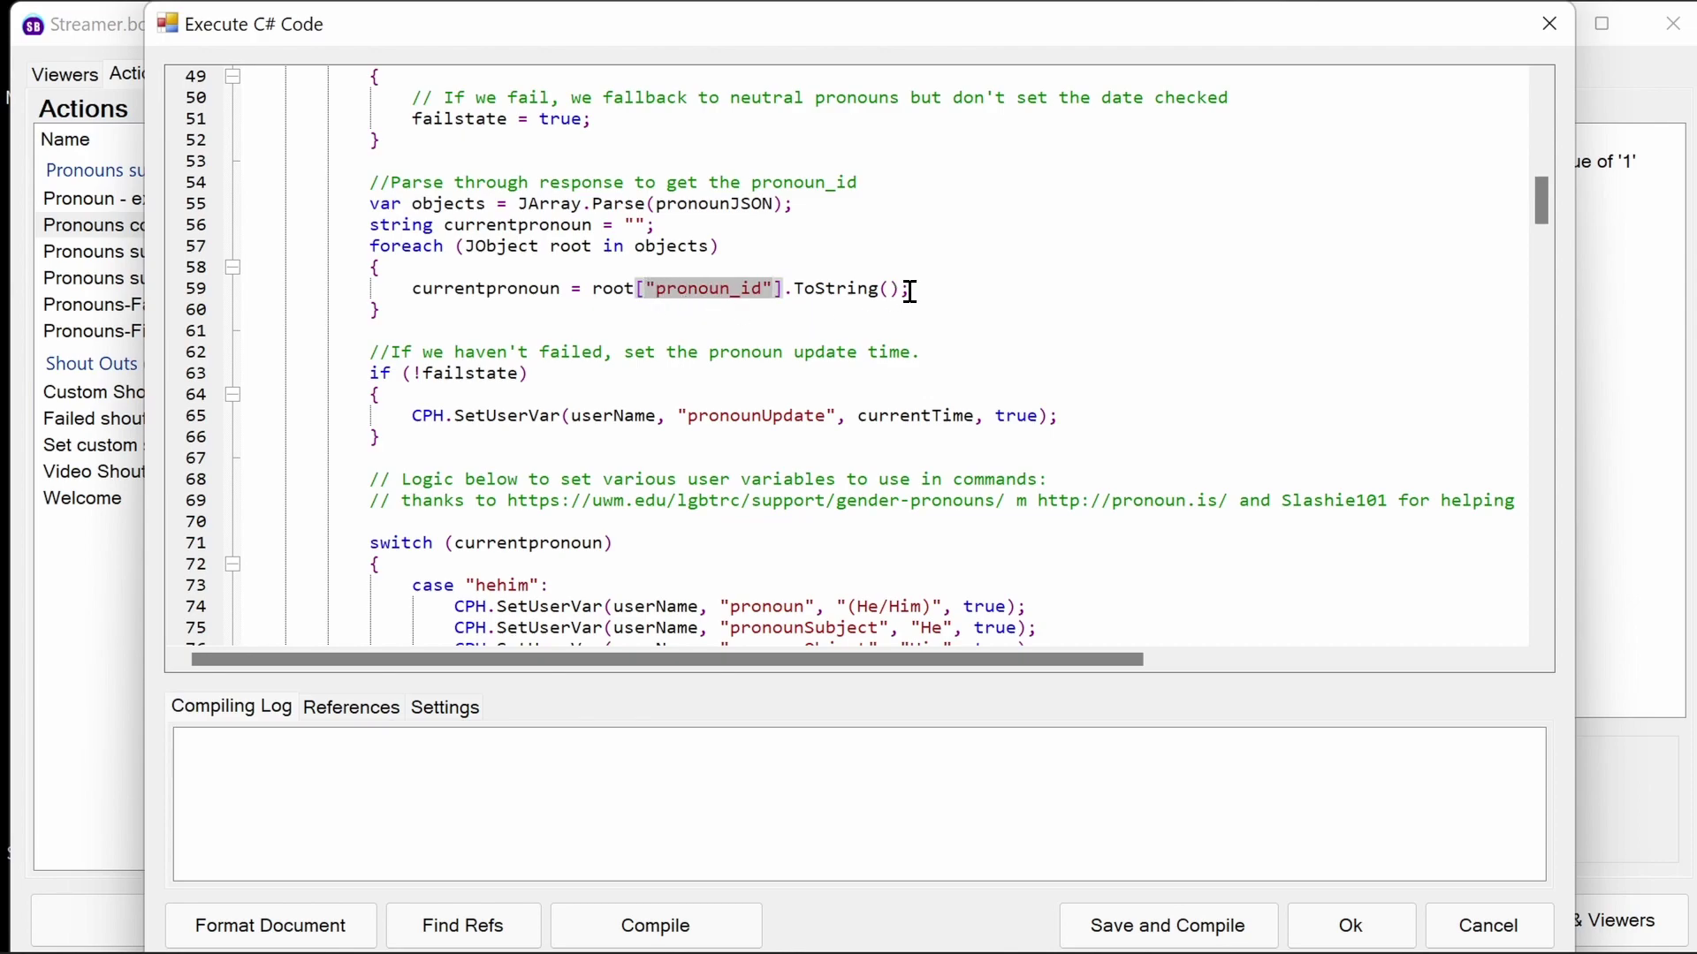
pyautogui.moveTo(910, 289); pyautogui.dragTo(762, 289)
pyautogui.doubleClick(506, 290)
# Examine the !failstate condition and its SetUserVar call for pronounUpdate.
pyautogui.scroll(-3, 586, 374)
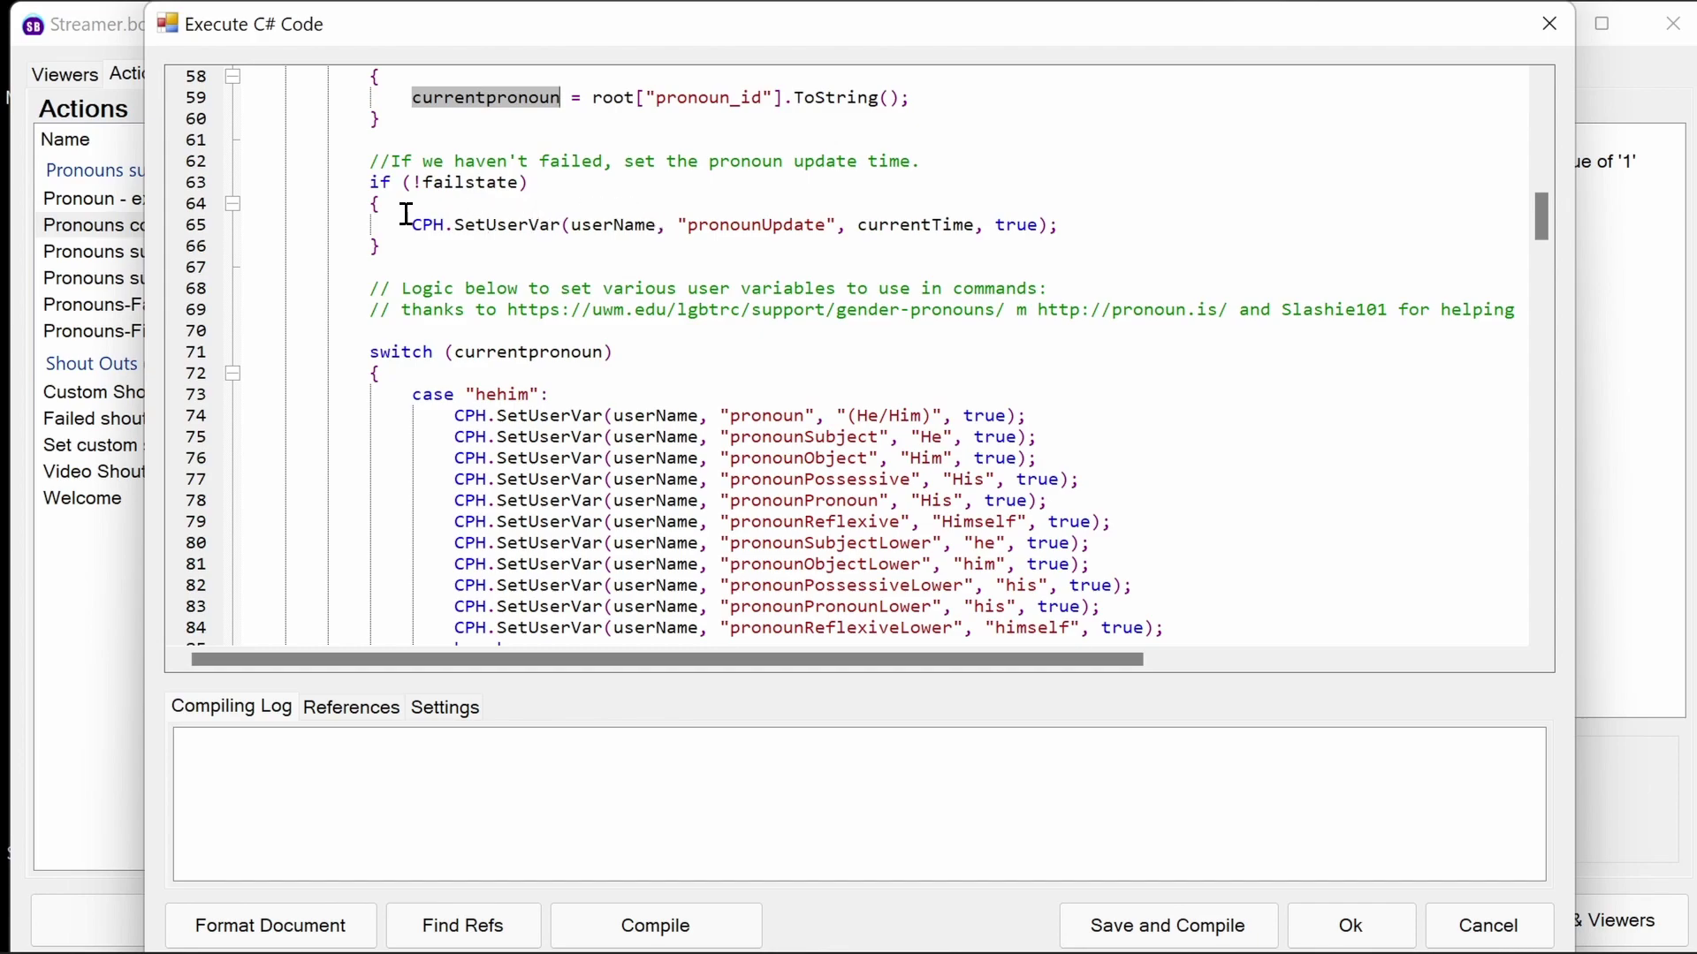
pyautogui.click(407, 245)
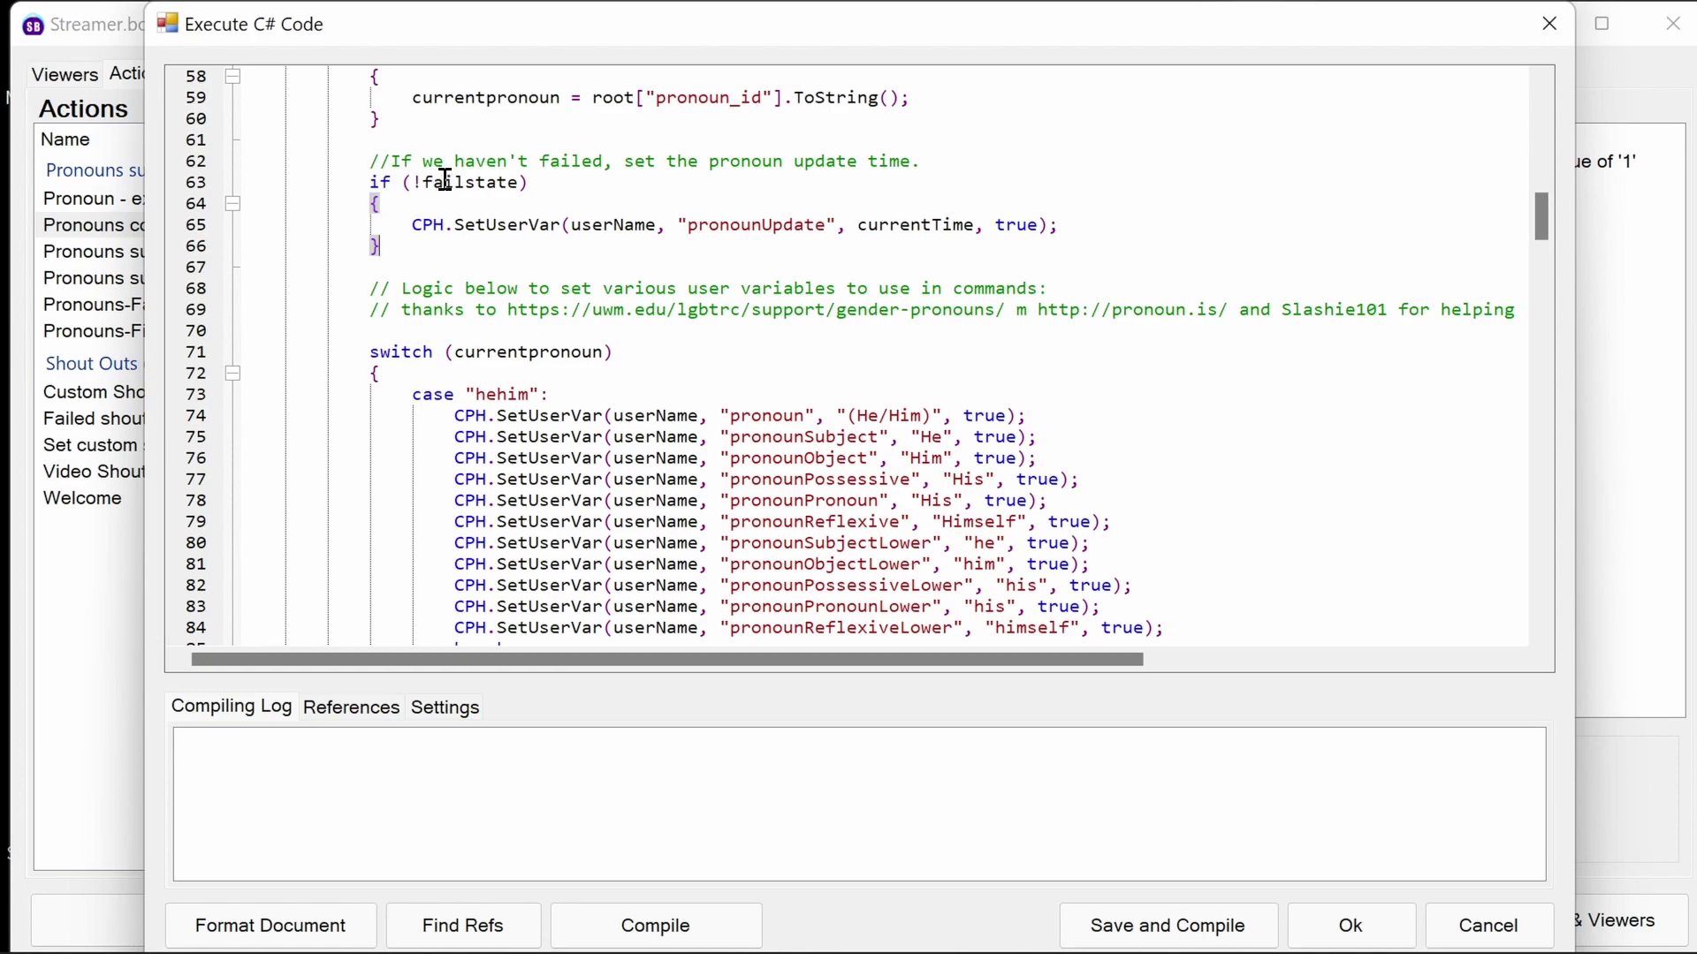
pyautogui.moveTo(1188, 226); pyautogui.dragTo(378, 226)
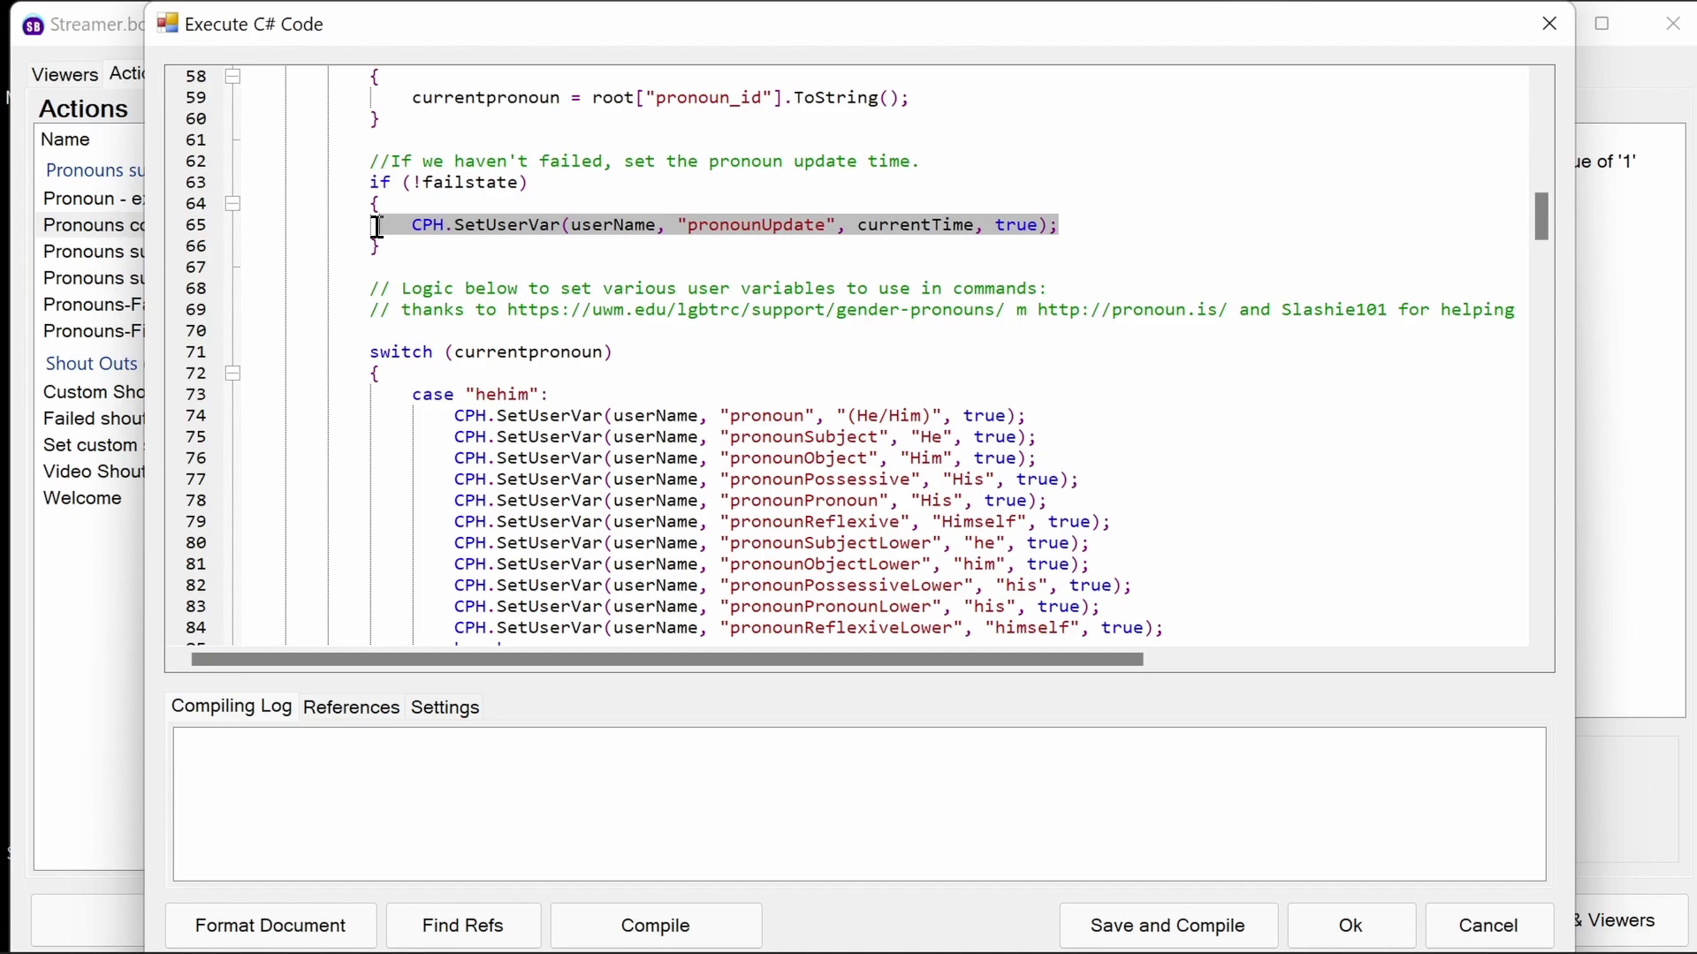
# Examine the switch on currentpronoun and the SetUserVar calls in its "hehim" case.
pyautogui.doubleClick(565, 361)
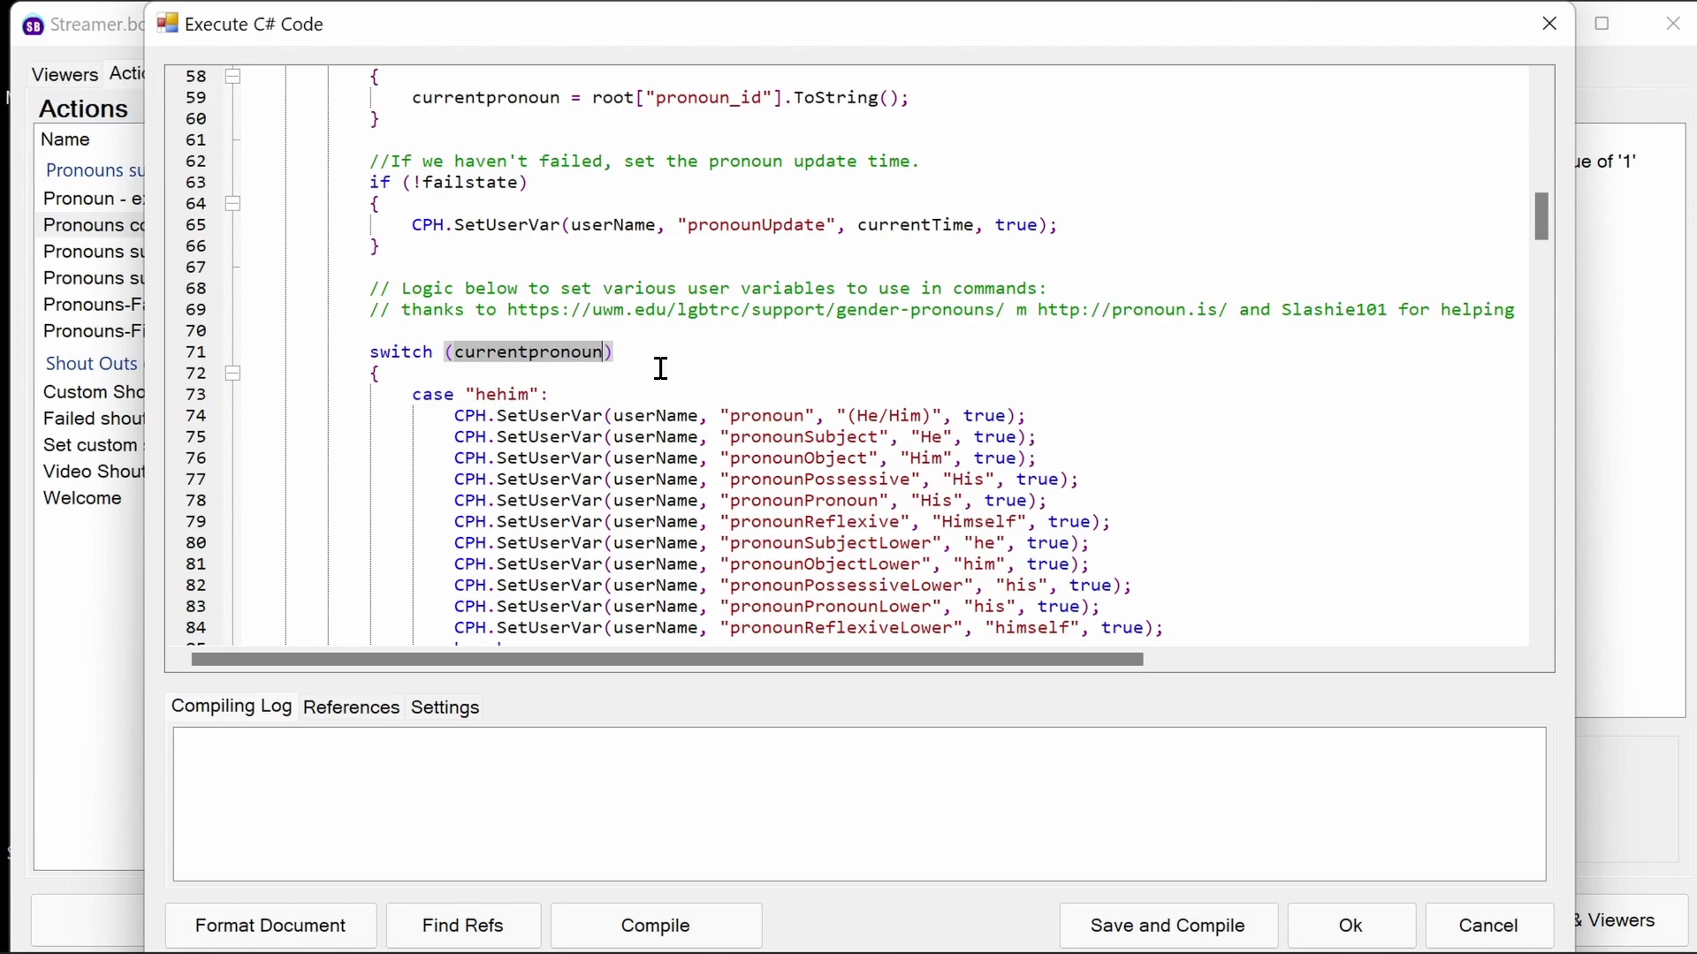
pyautogui.scroll(-1, 740, 336)
pyautogui.scroll(-1, 741, 335)
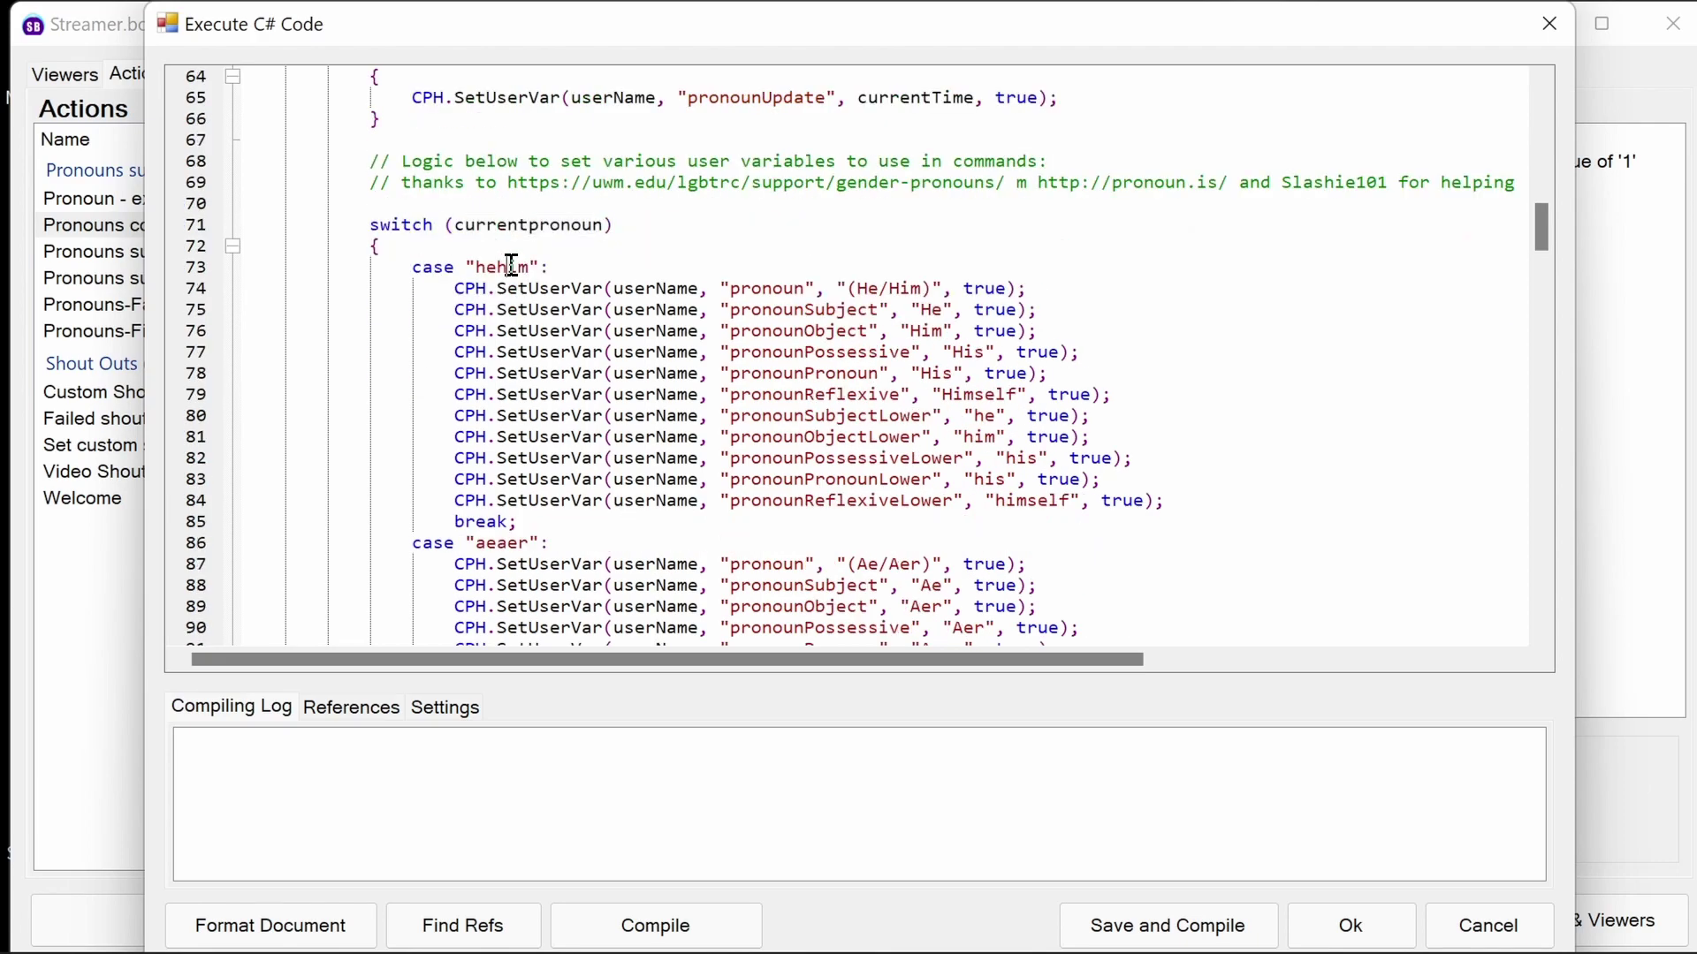
pyautogui.doubleClick(506, 265)
pyautogui.moveTo(450, 289); pyautogui.dragTo(1158, 501)
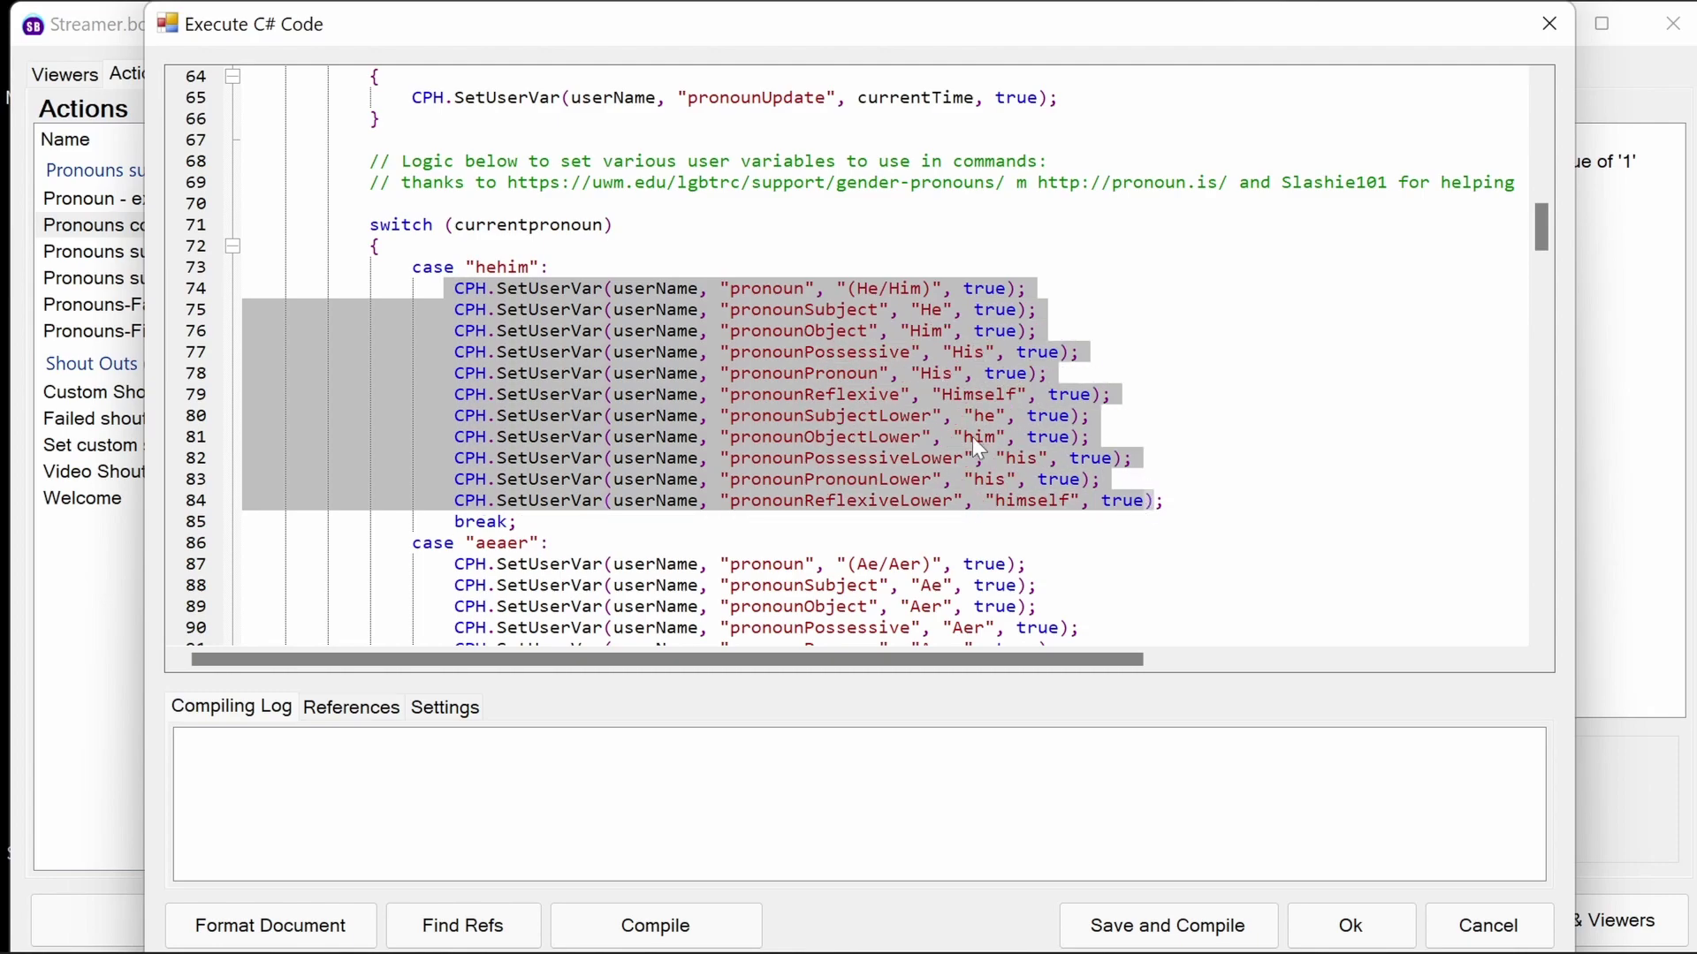
# Look through the remaining pronoun cases of the switch statement down to the default case.
pyautogui.scroll(-4, 978, 449)
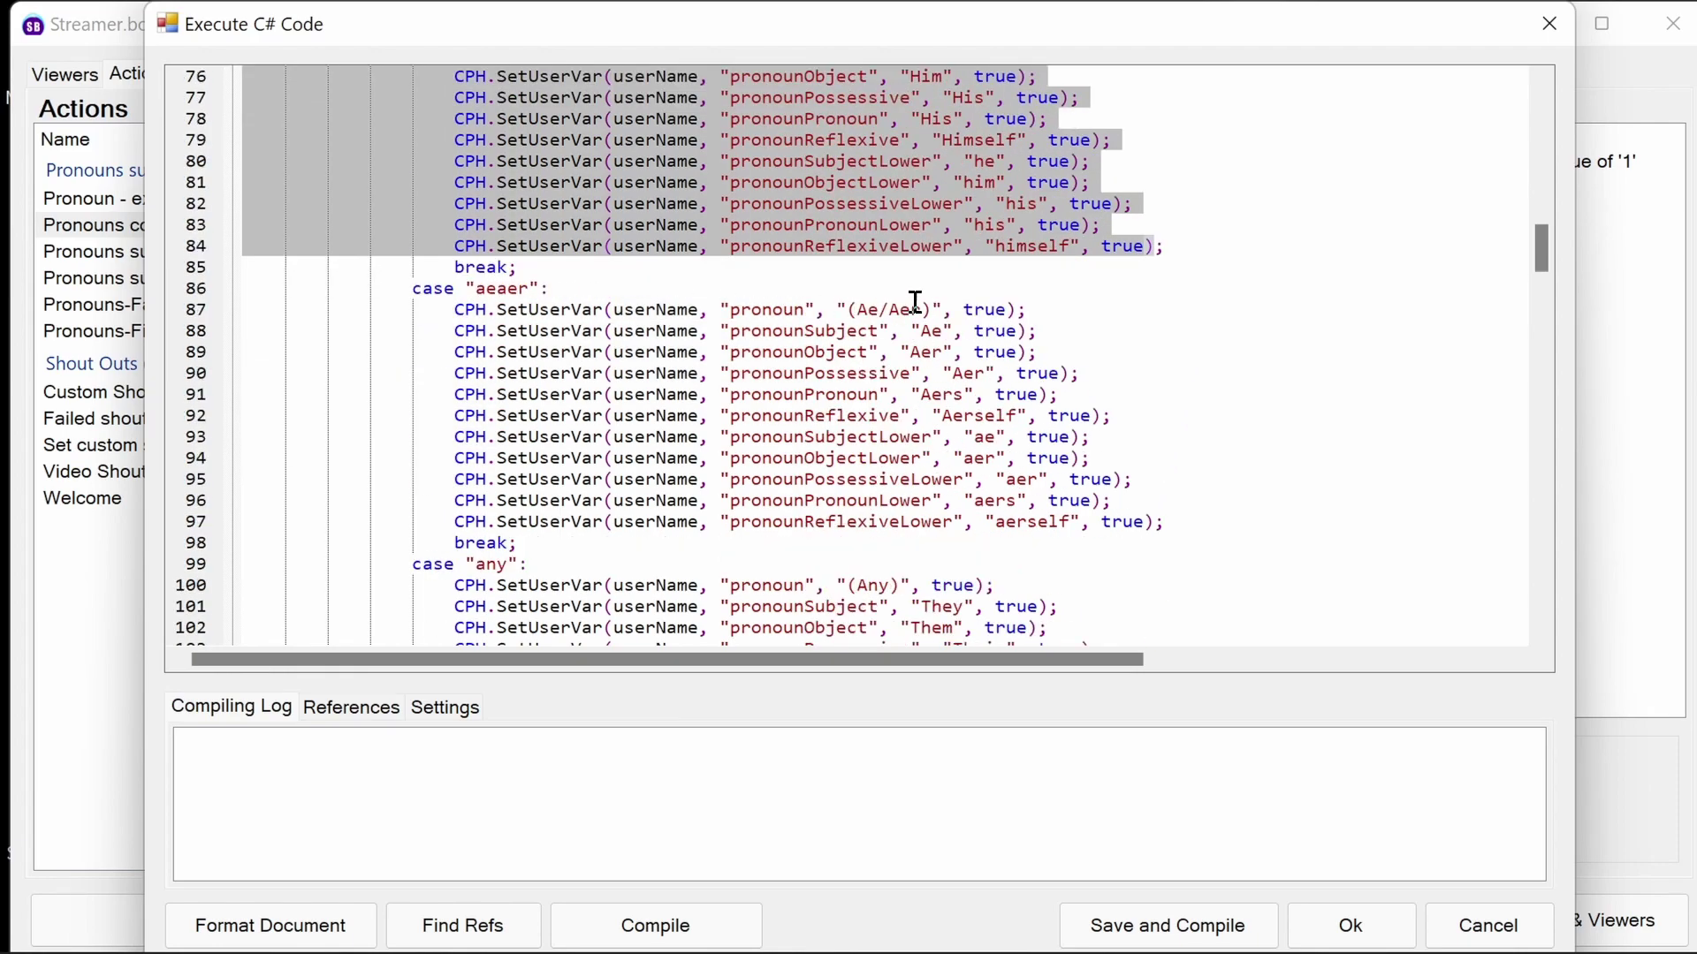
pyautogui.scroll(-13, 916, 301)
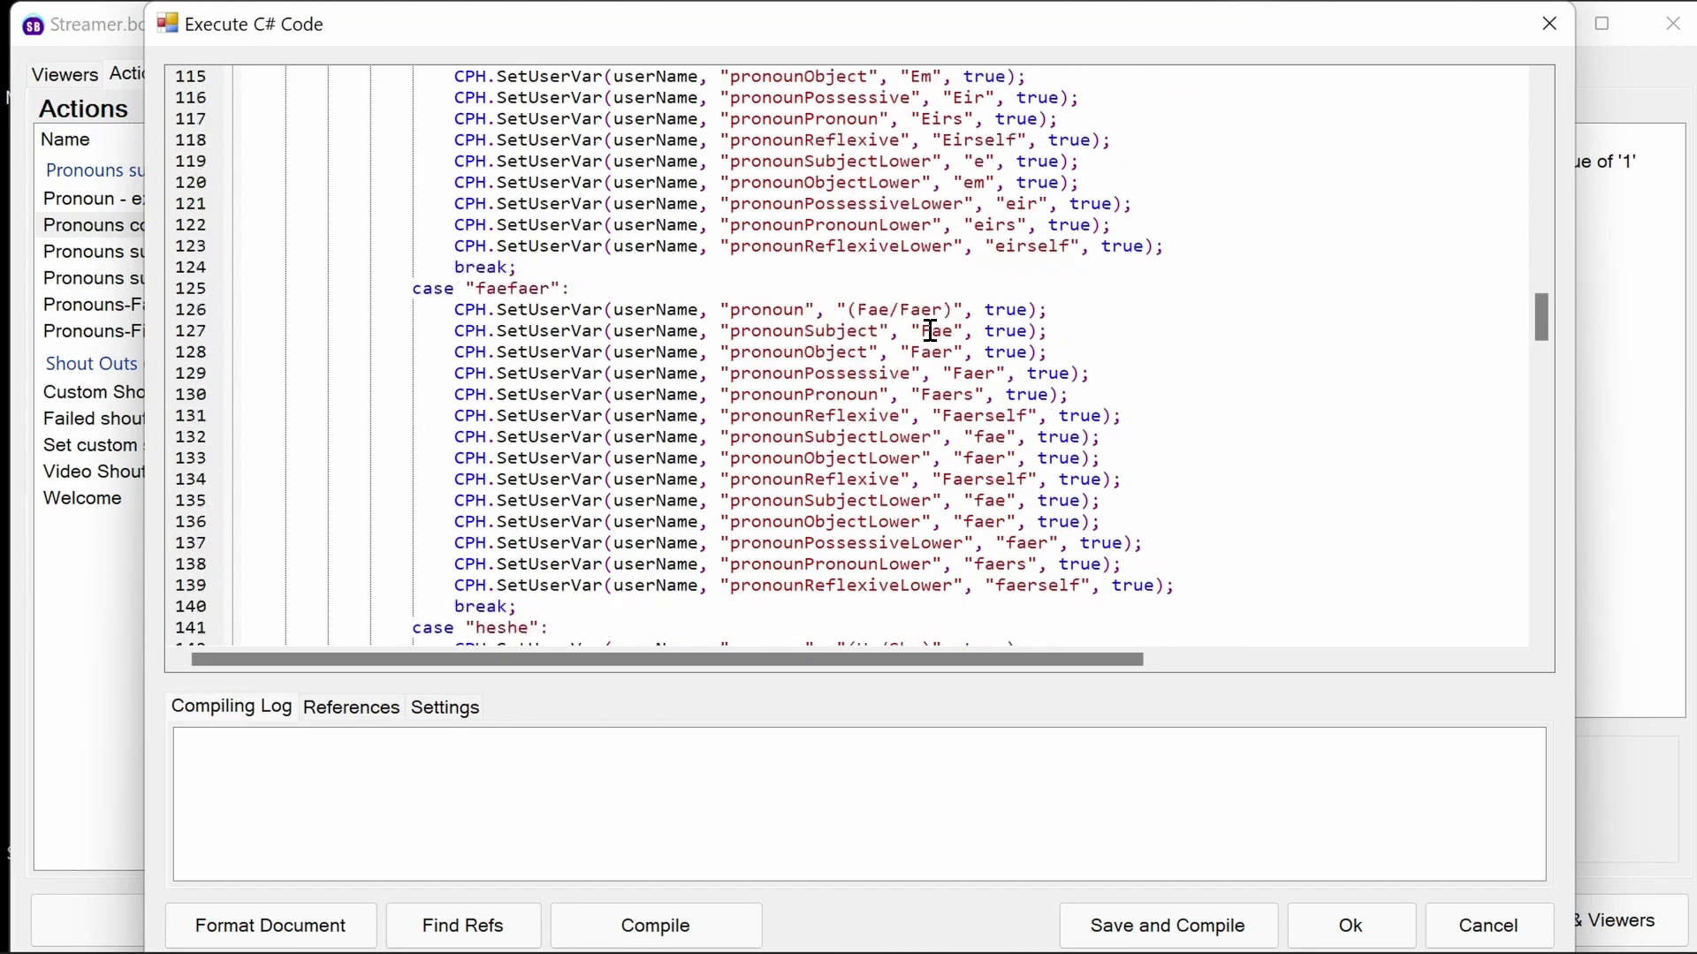
pyautogui.scroll(-20, 930, 331)
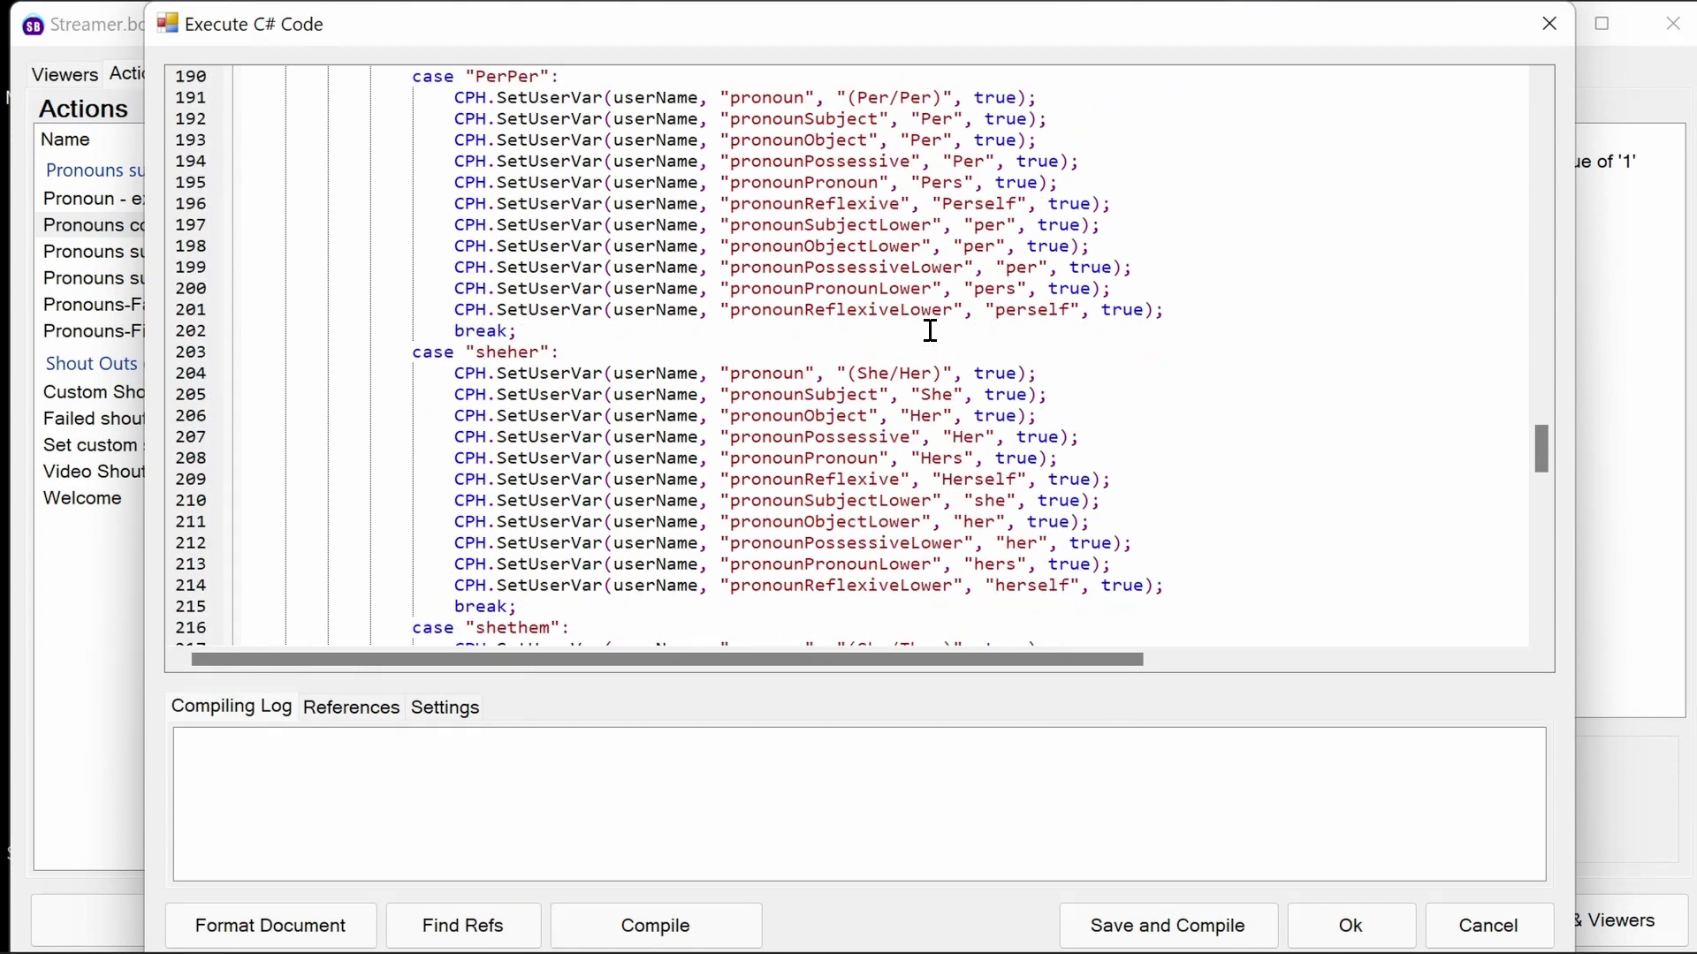
pyautogui.scroll(-20, 930, 331)
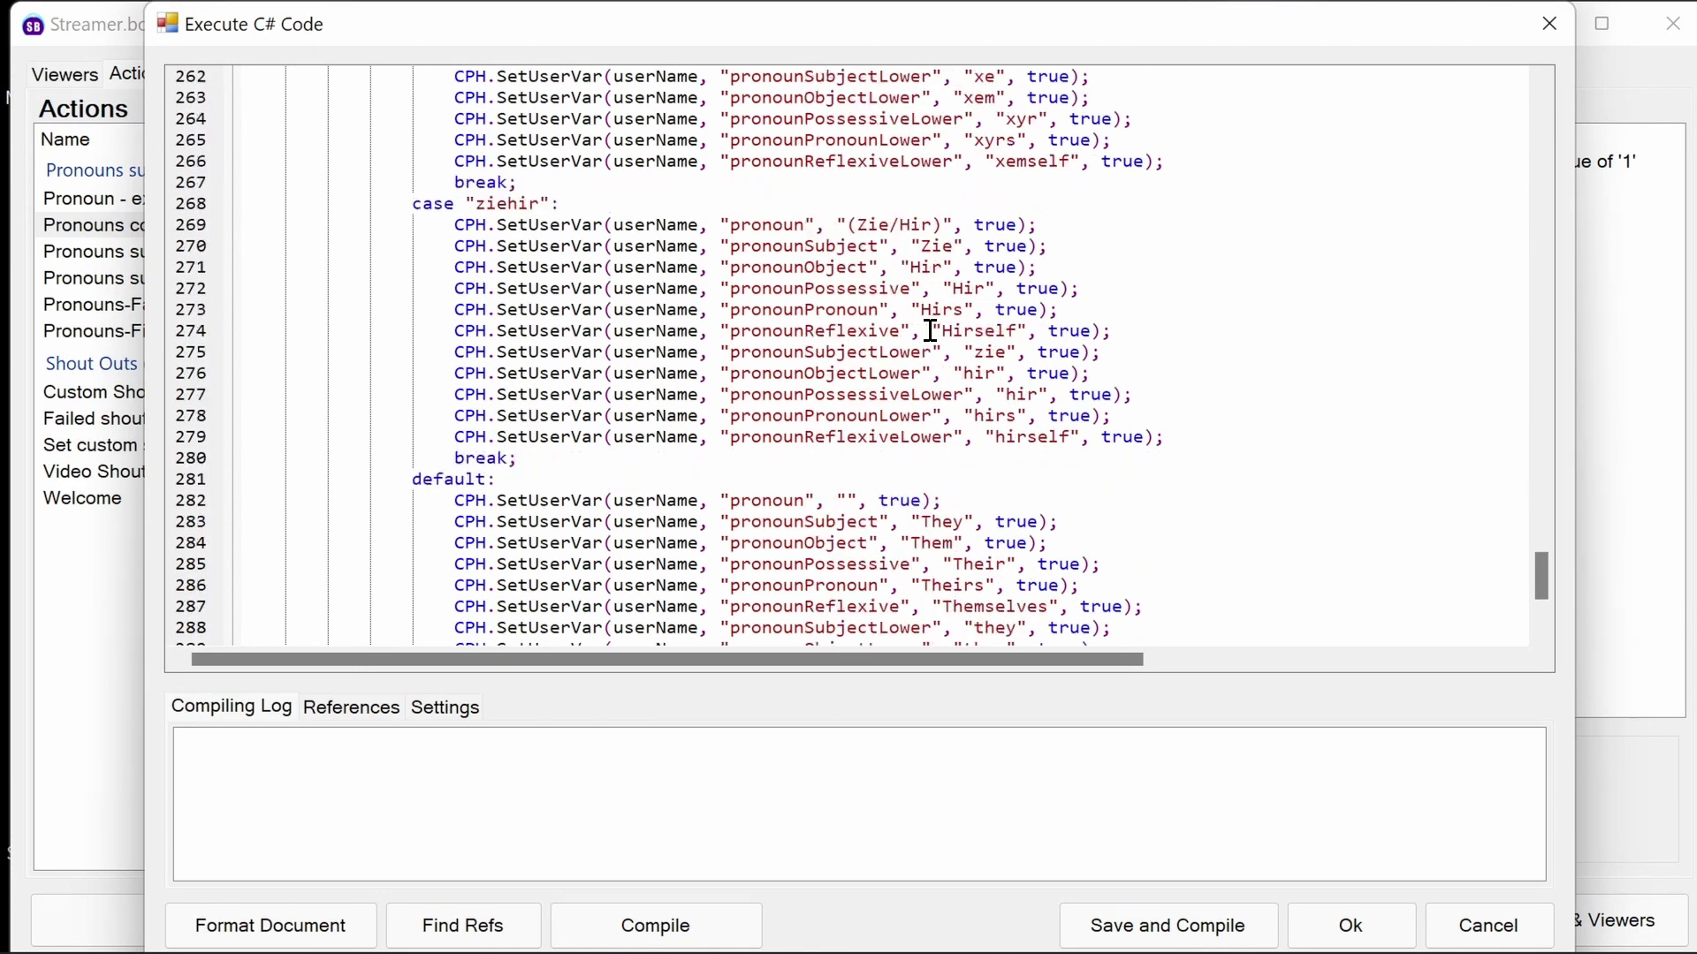
pyautogui.scroll(-4, 931, 330)
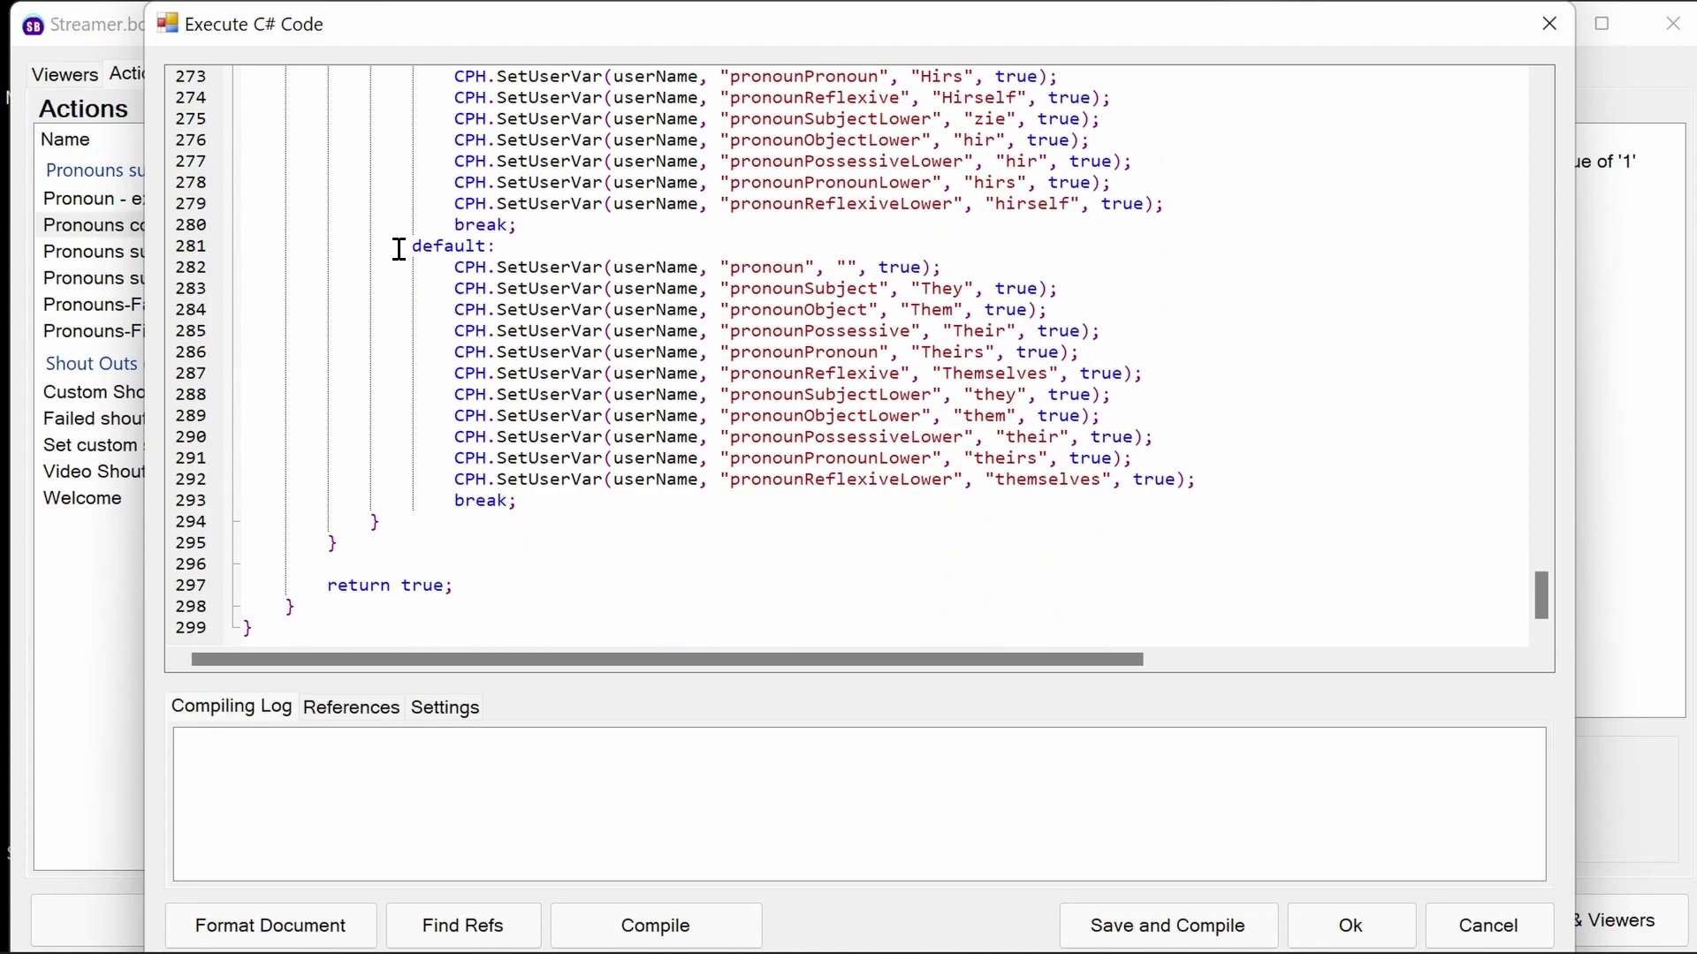
# Examine the default case's empty pronoun and They/Them values, and save and compile the code.
pyautogui.moveTo(402, 245); pyautogui.dragTo(1216, 480)
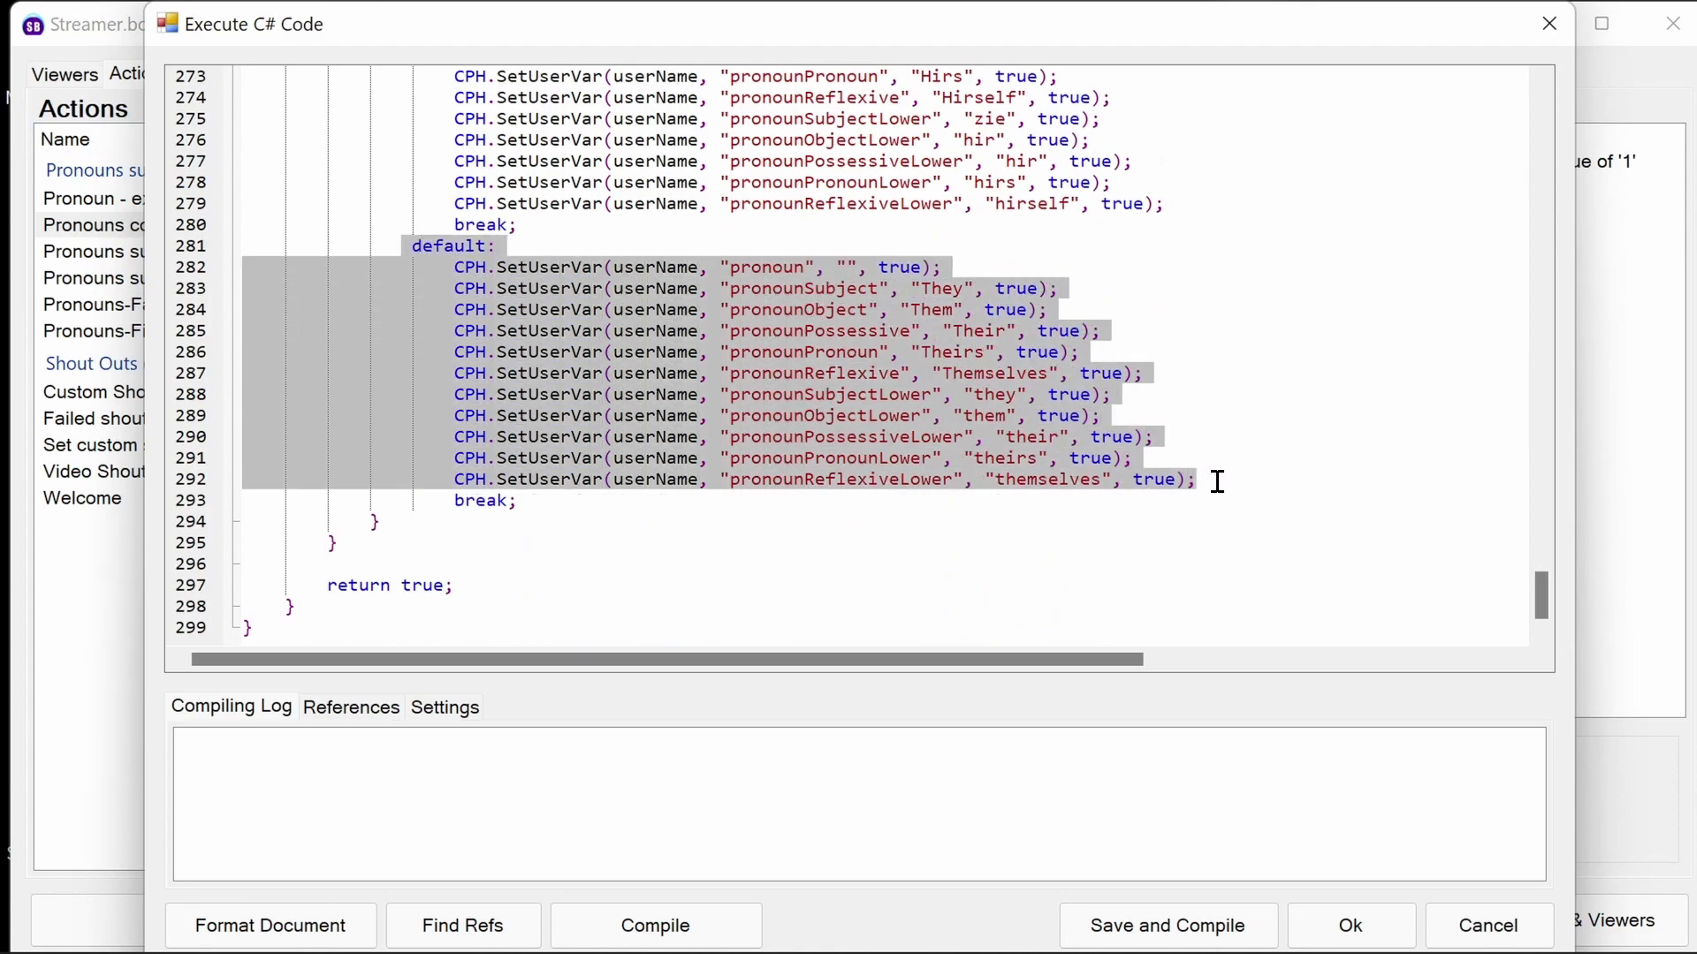
pyautogui.click(1043, 546)
pyautogui.click(849, 269)
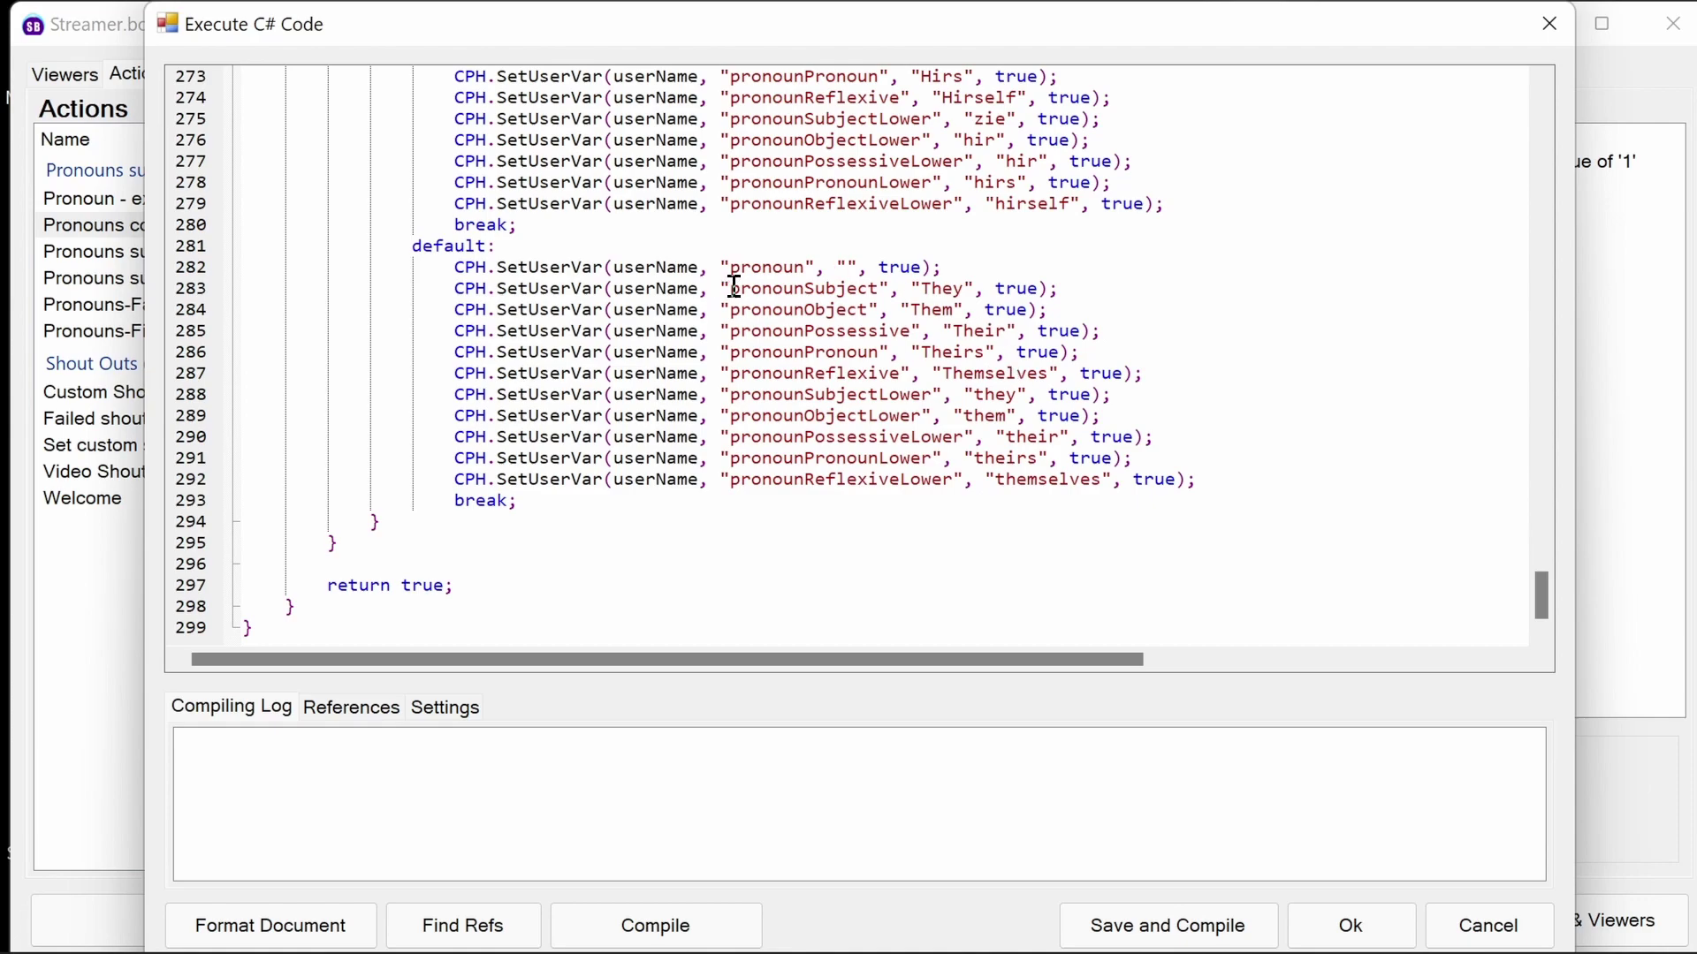
pyautogui.moveTo(1216, 480); pyautogui.dragTo(359, 293)
pyautogui.click(1179, 345)
pyautogui.click(1168, 921)
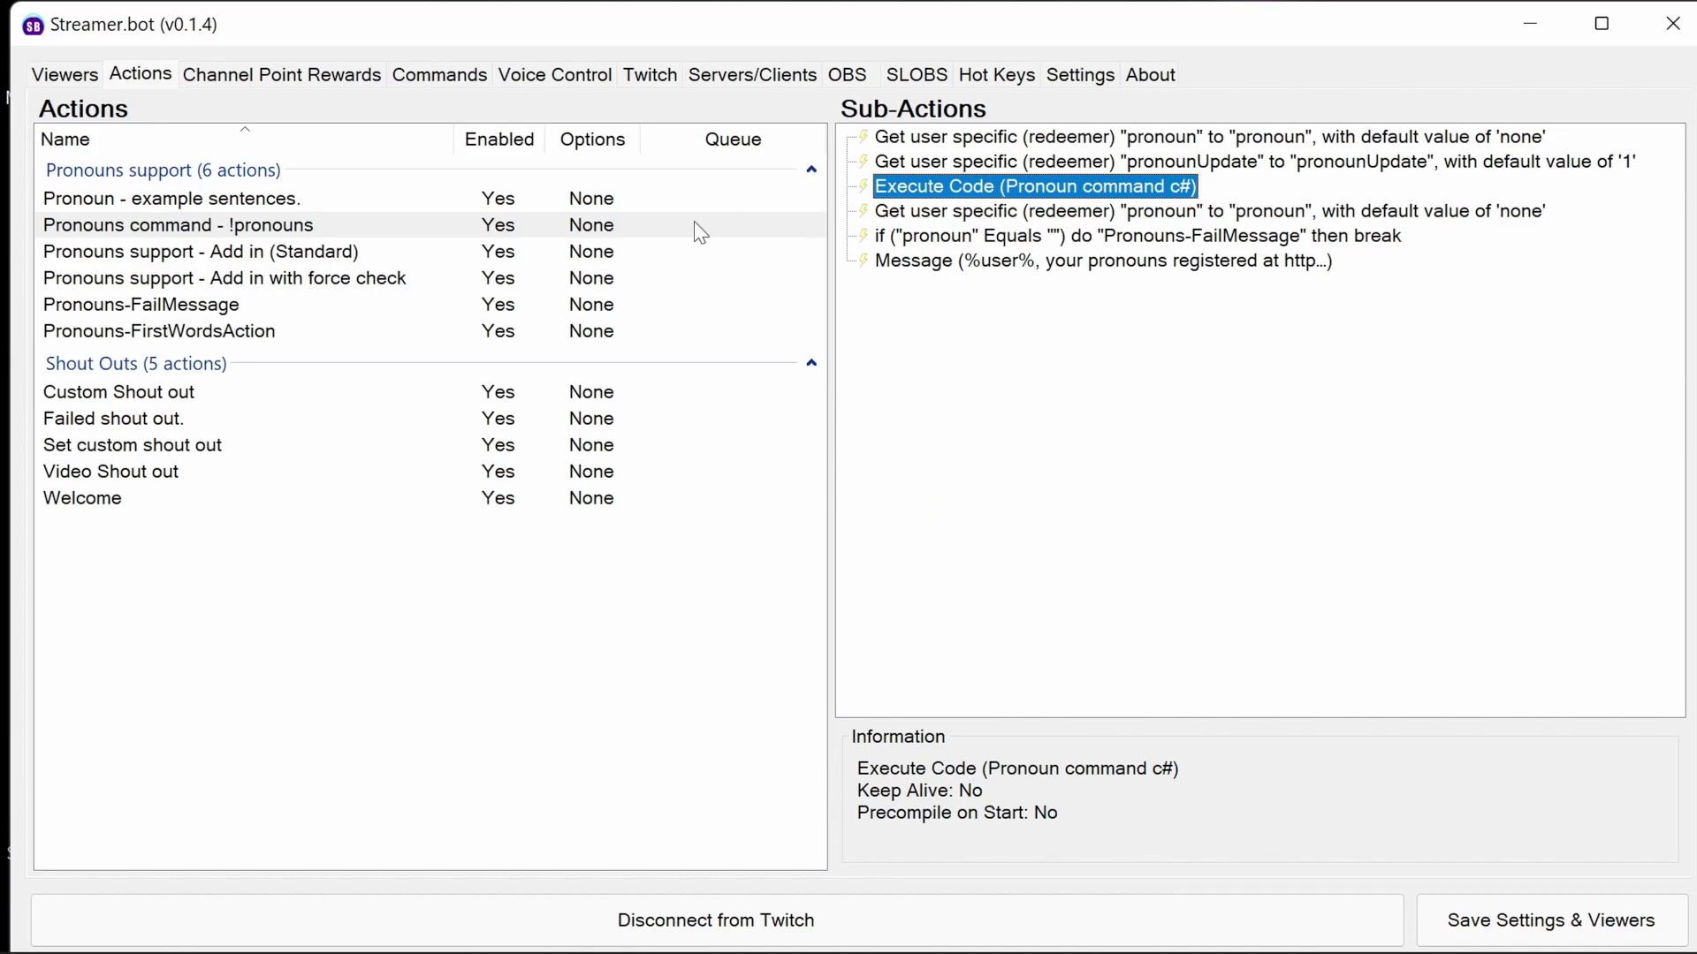
# Open the "Pronouns support - Add in (Standard)" action and examine its sub-action that gets the user's pronoun.
pyautogui.click(260, 256)
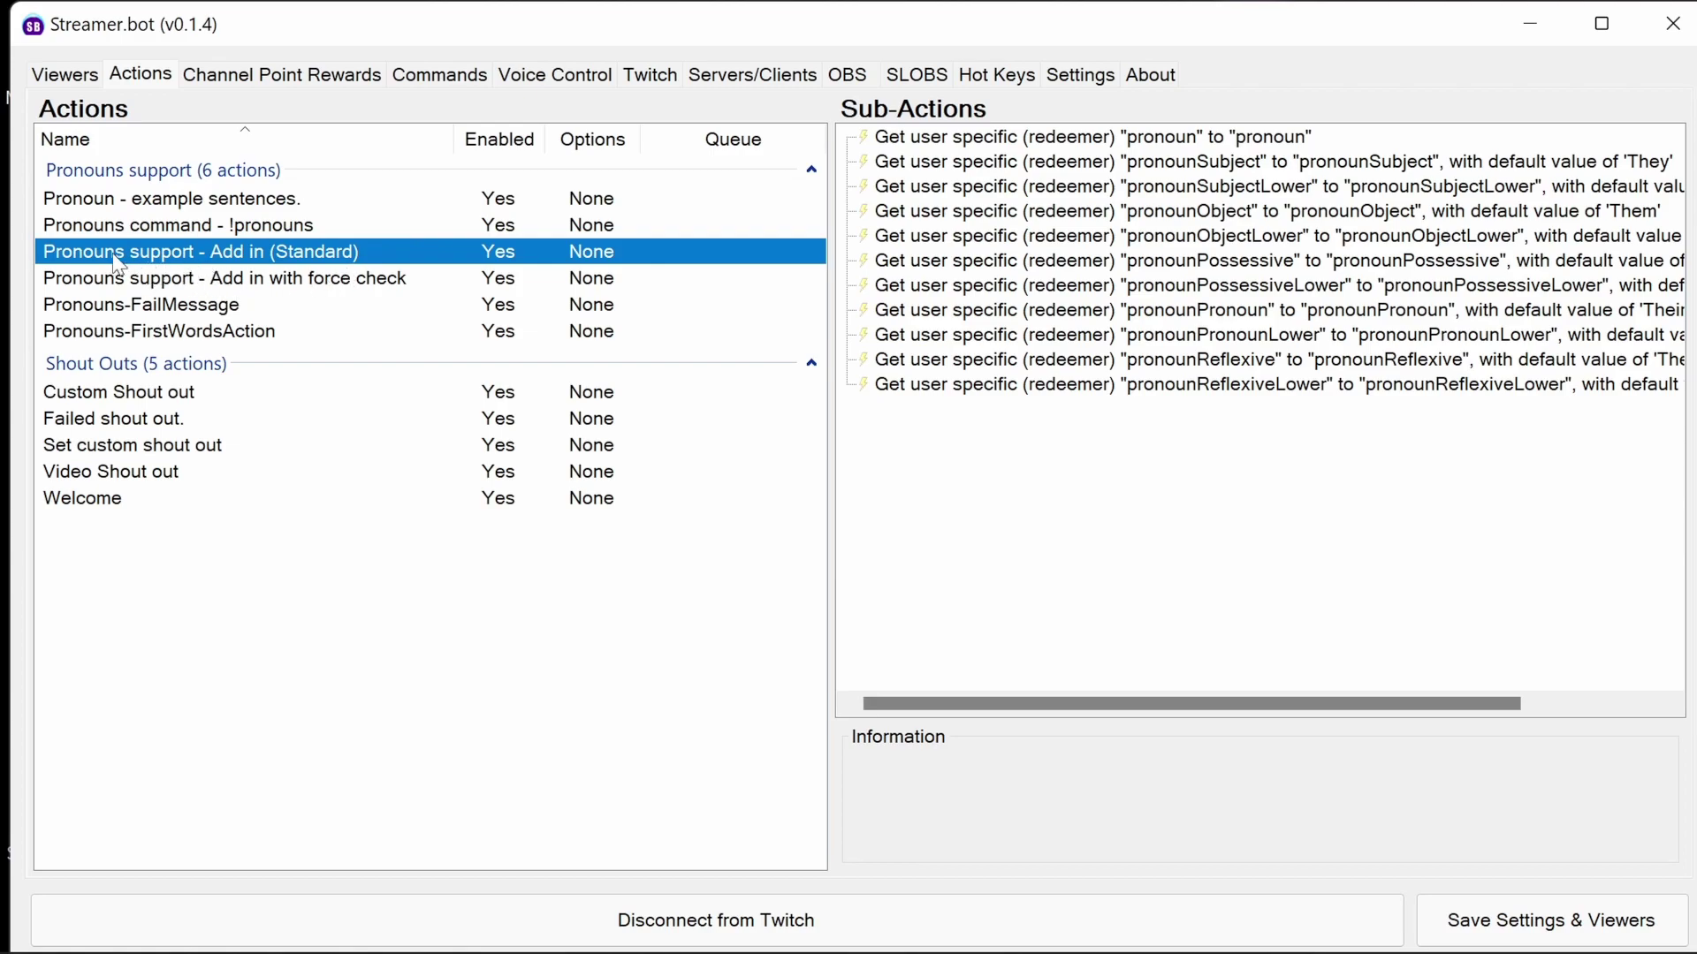
pyautogui.click(1202, 139)
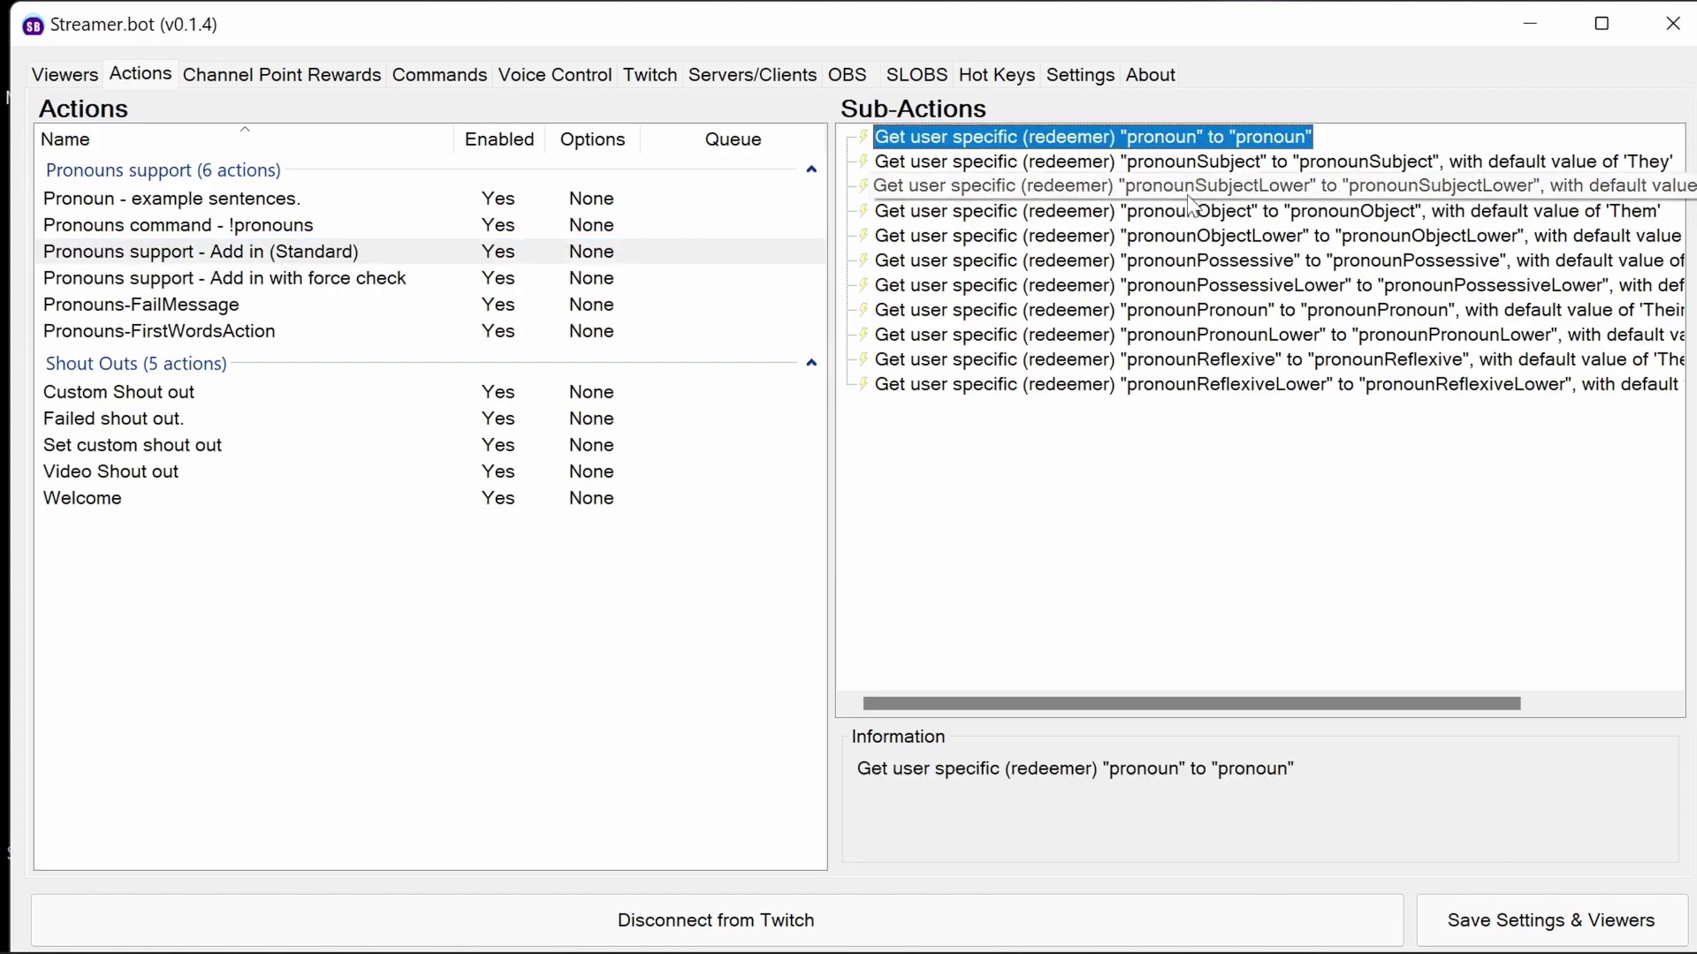
# Examine the add-in's get-user-variable sub-actions from pronounSubject through pronounPossessive.
pyautogui.click(1204, 166)
pyautogui.click(1206, 187)
pyautogui.click(1209, 211)
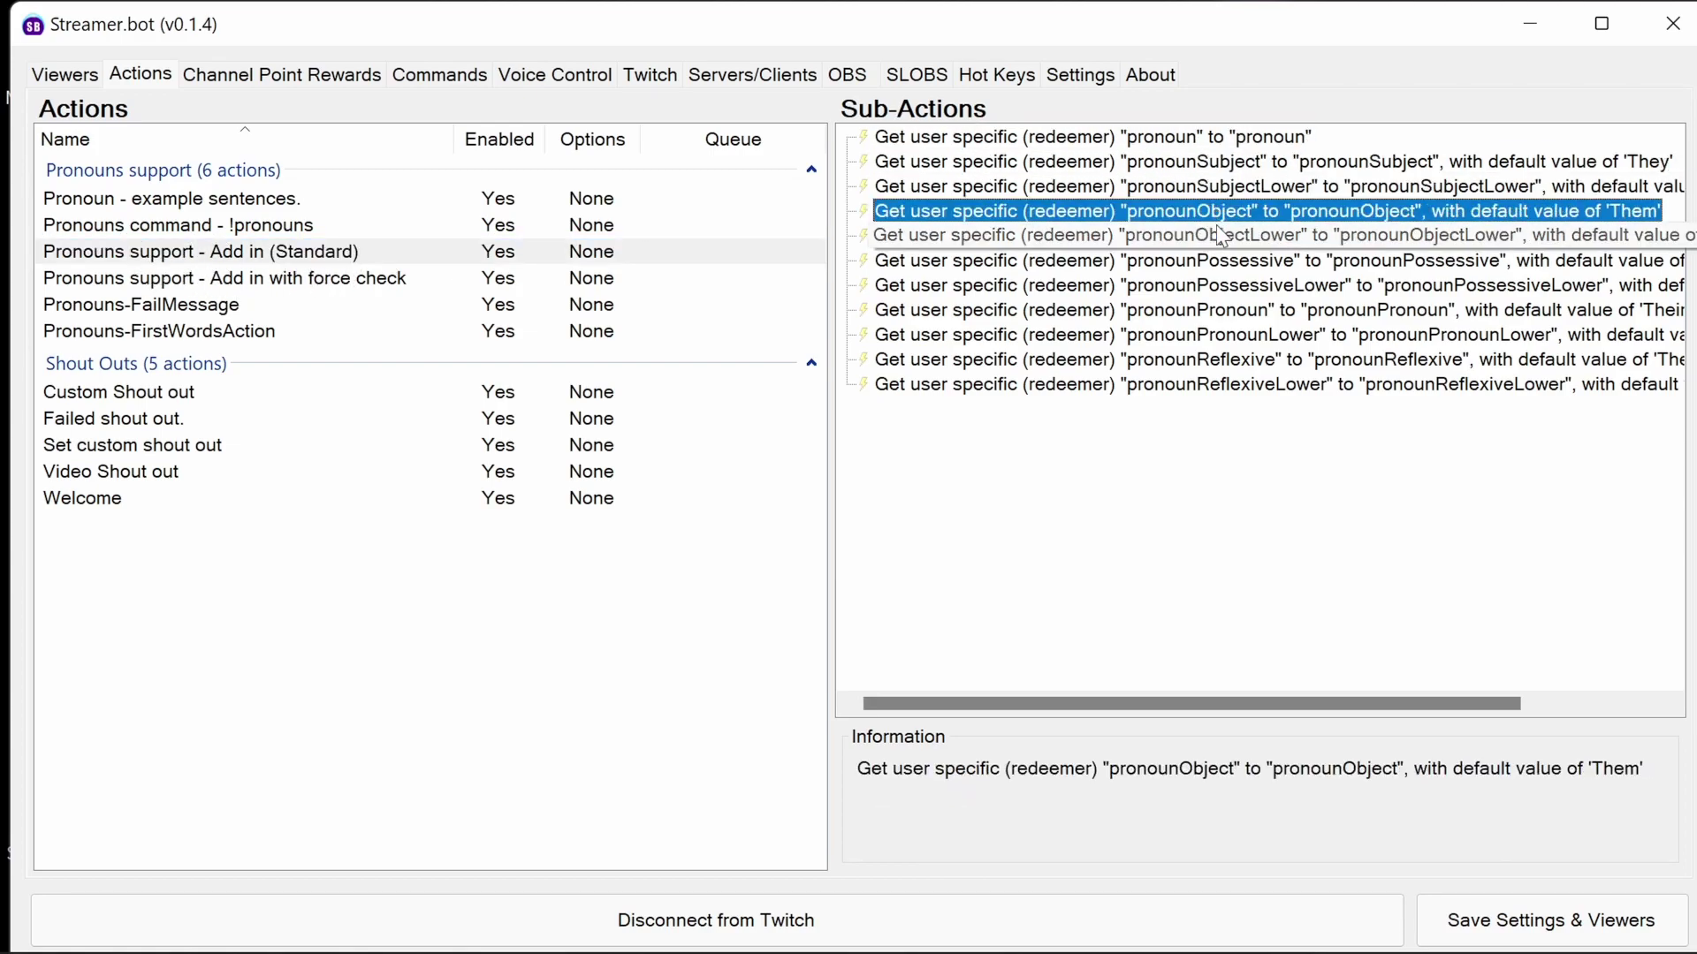
pyautogui.click(1213, 236)
pyautogui.click(1216, 260)
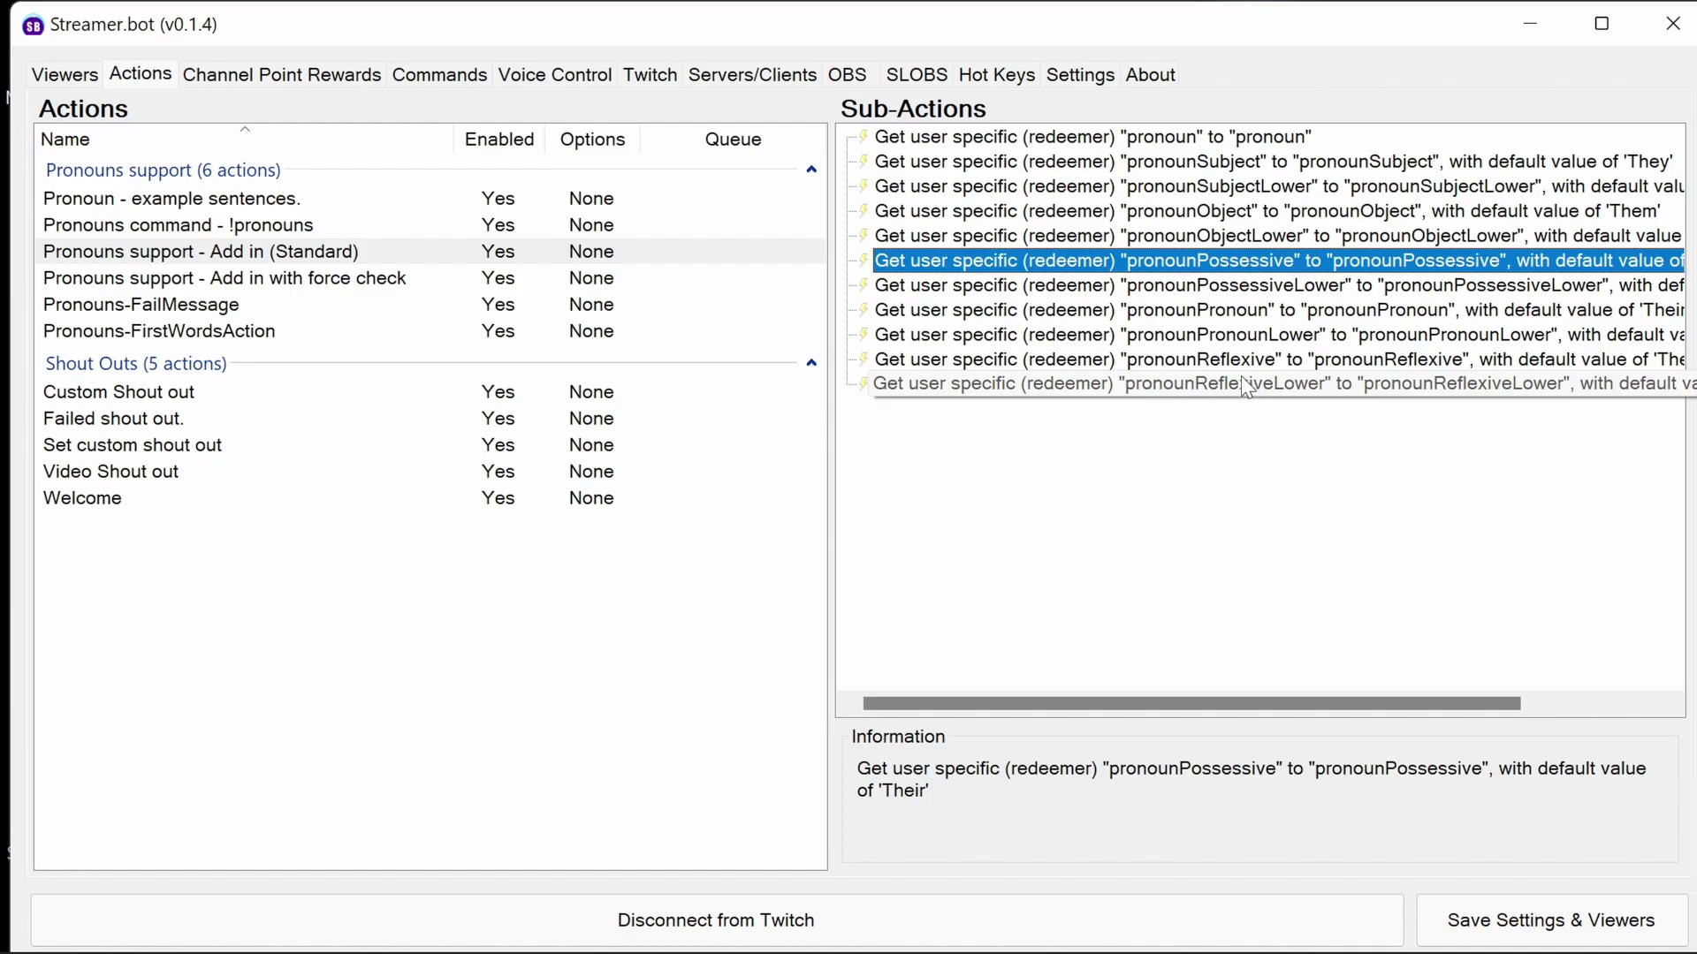
# Look through the C# code of the "Pronouns support - Add in with force check" action down to its end, and close the code editor.
pyautogui.click(303, 281)
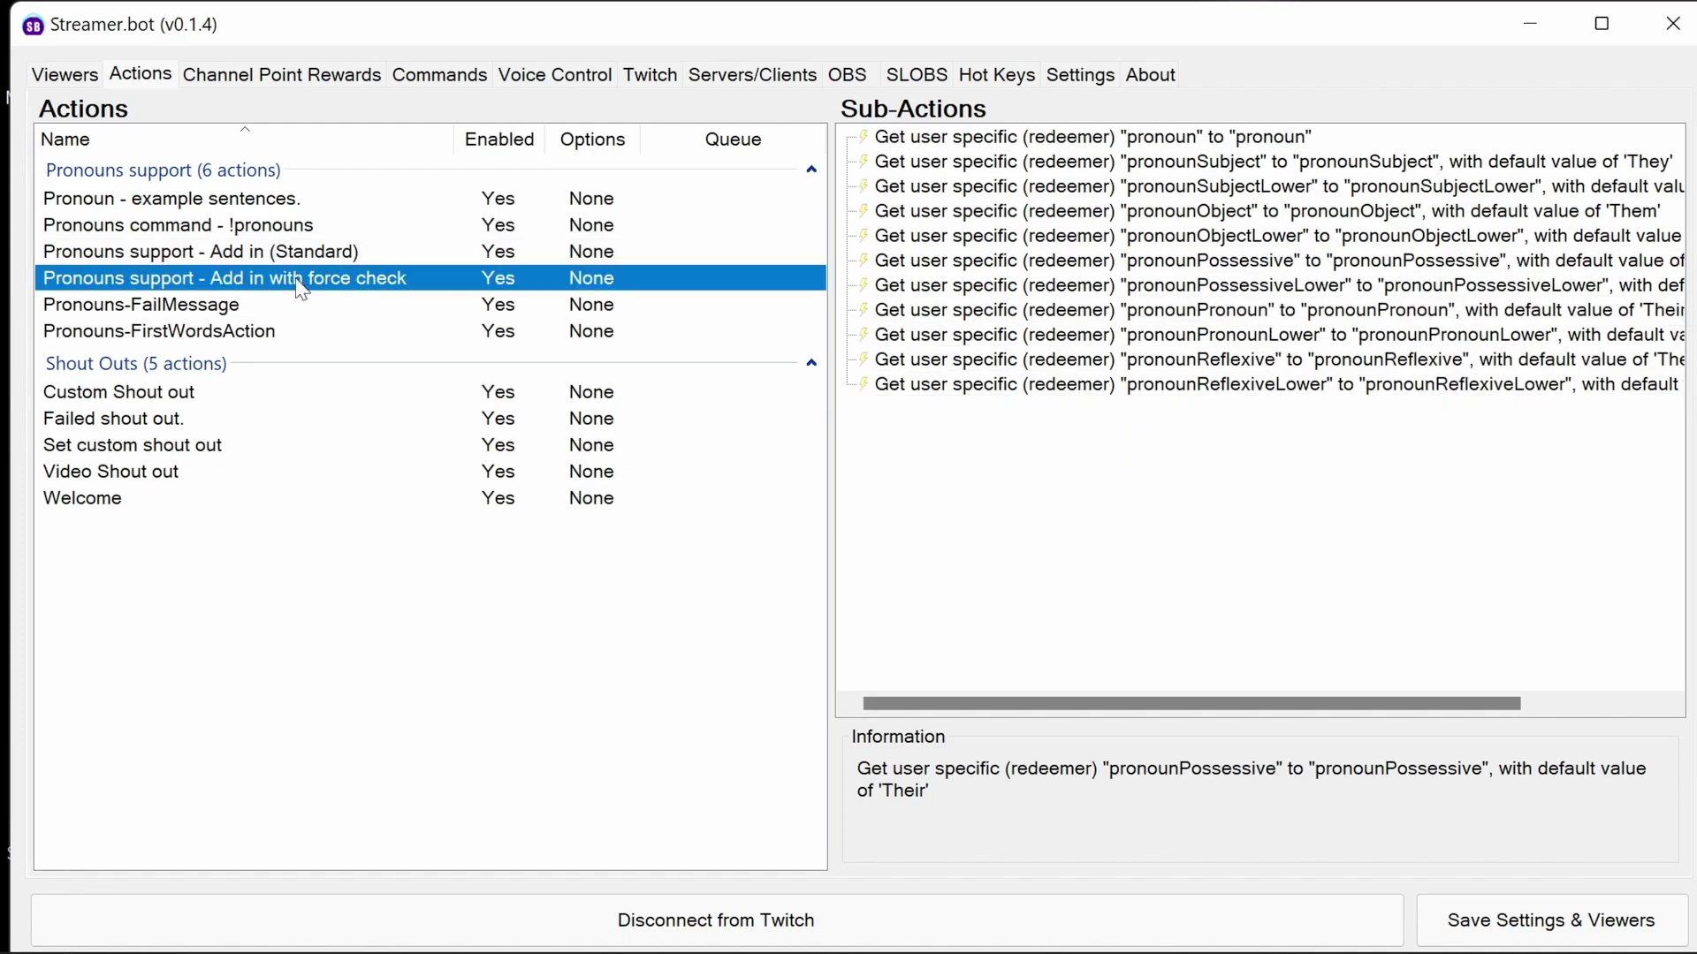
pyautogui.doubleClick(990, 140)
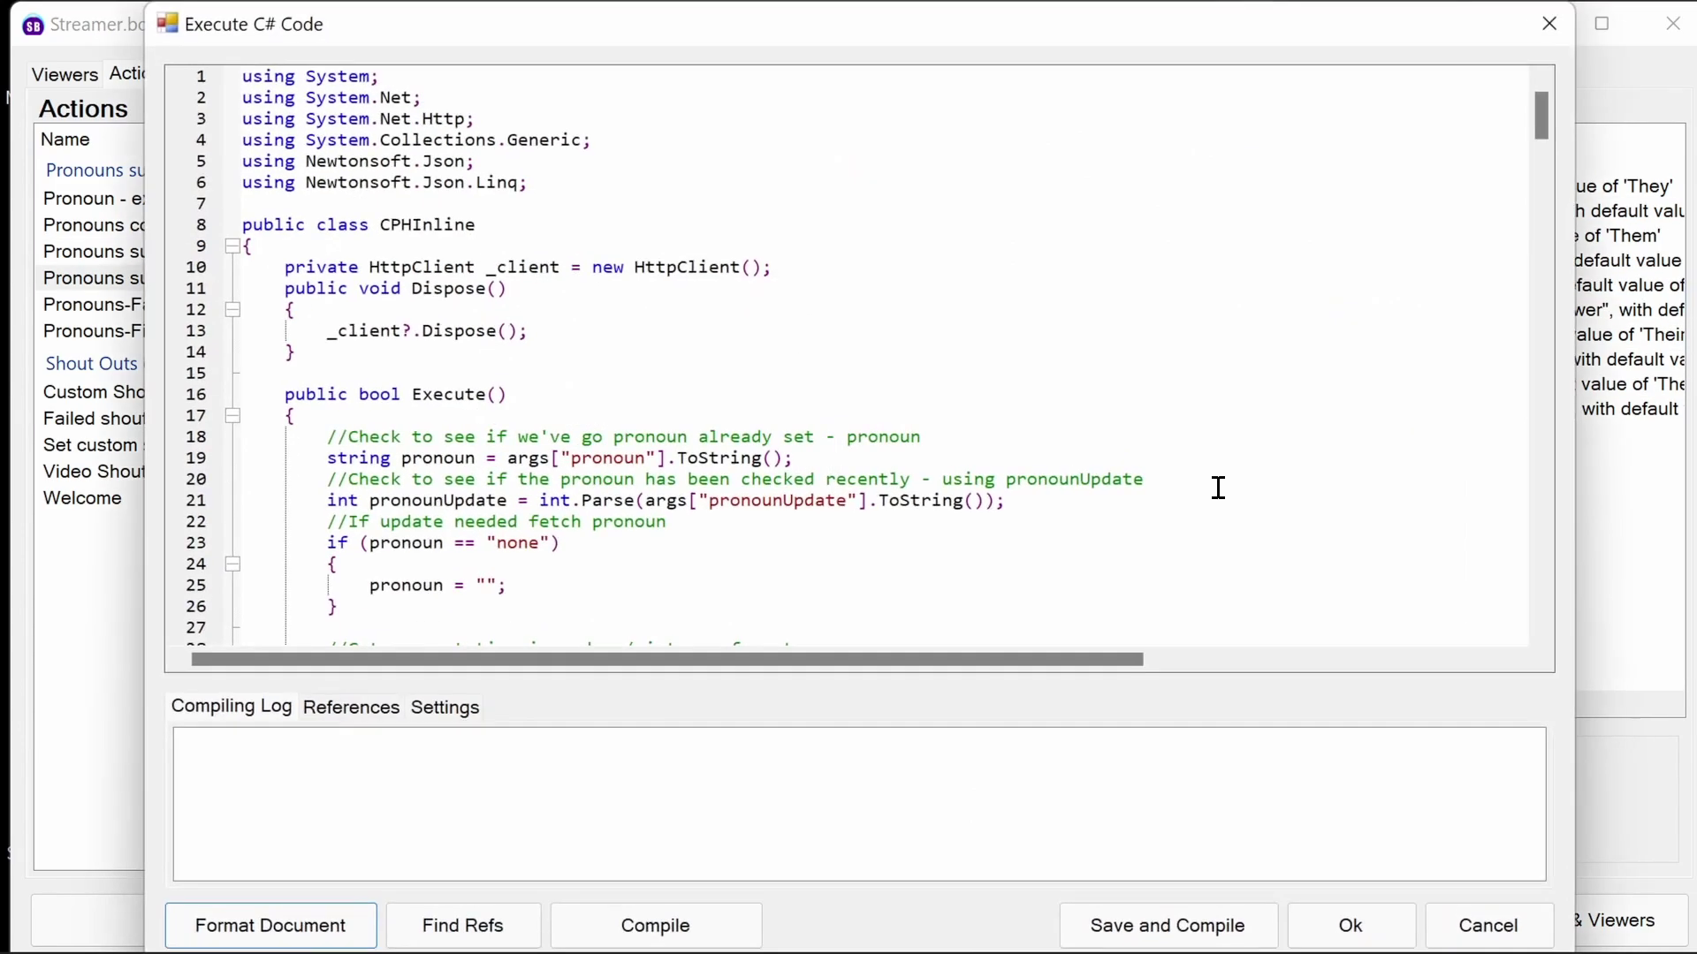
pyautogui.moveTo(1546, 123); pyautogui.dragTo(1520, 670)
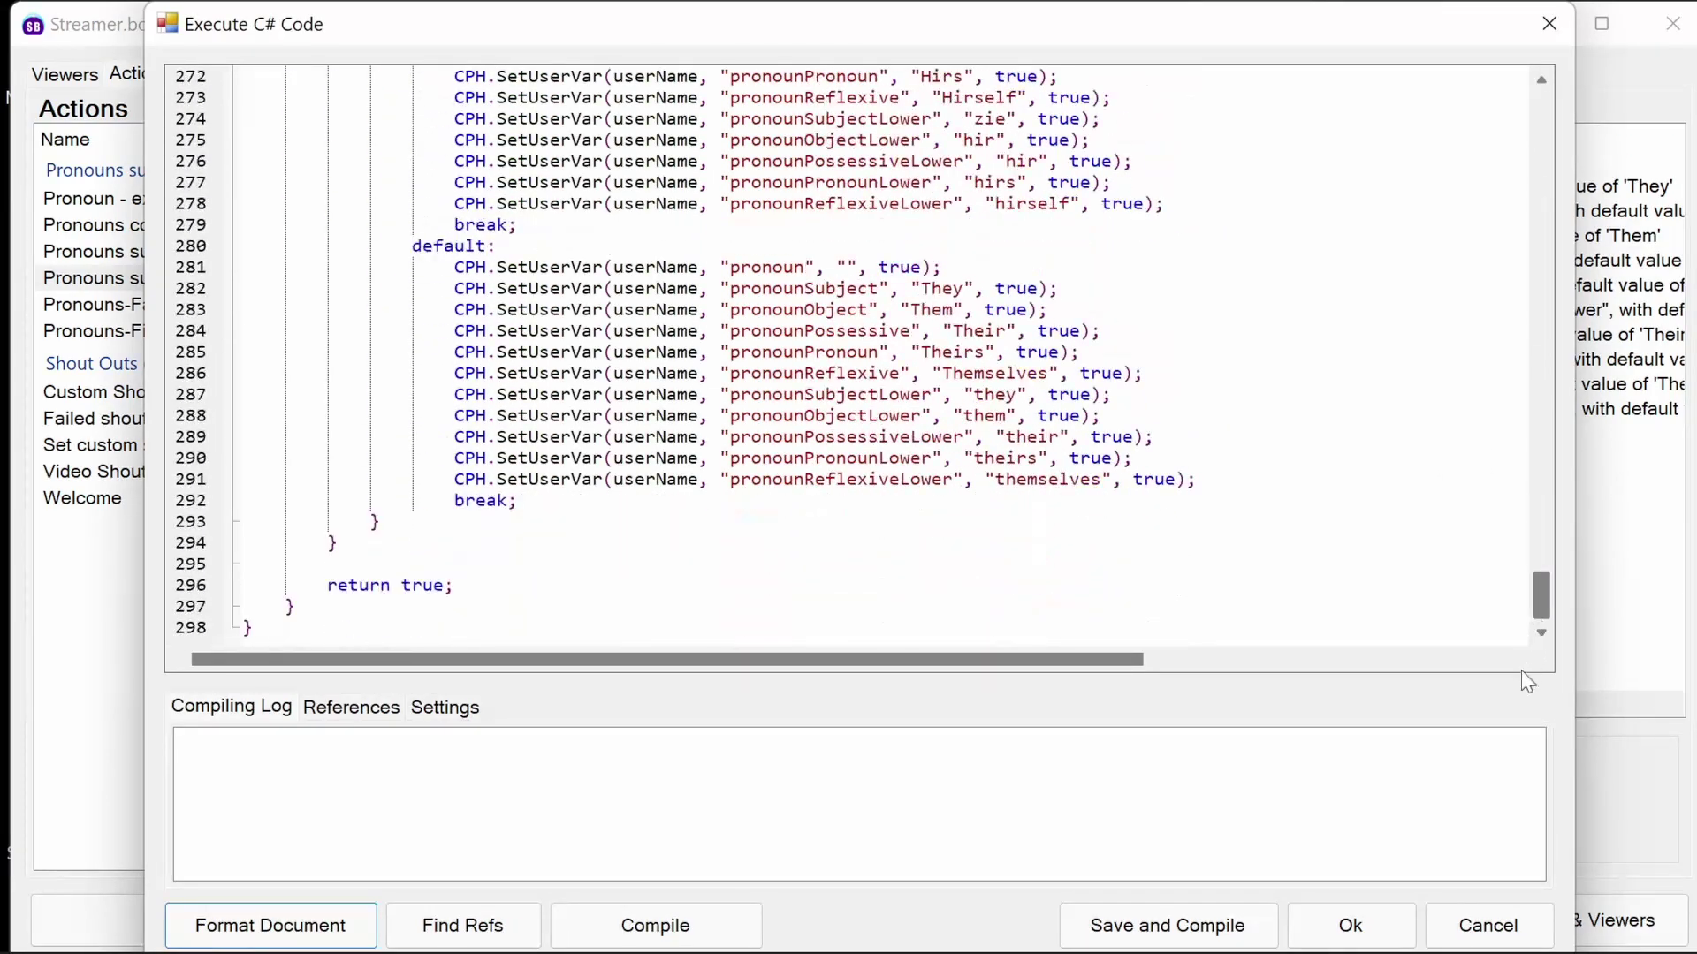
pyautogui.click(1390, 927)
# Examine the message in Pronouns-FailMessage and the "pronoun" and "pronounUpdate" sub-actions in Pronouns-FirstWordsAction.
pyautogui.click(228, 305)
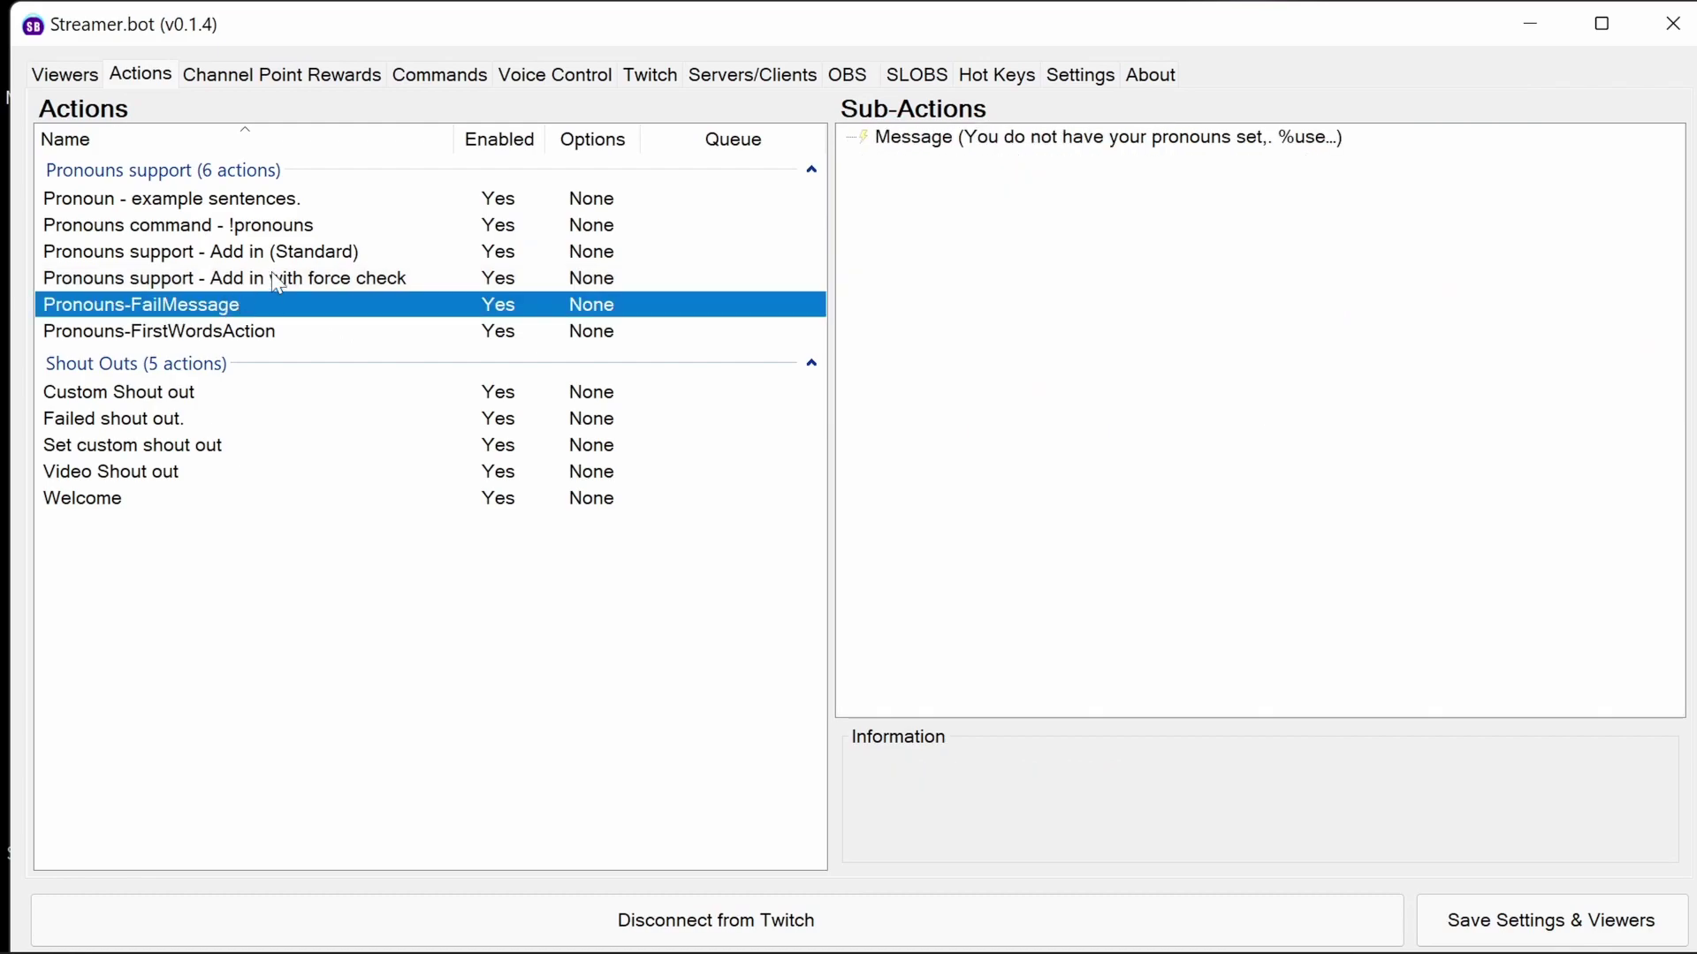
pyautogui.click(1087, 139)
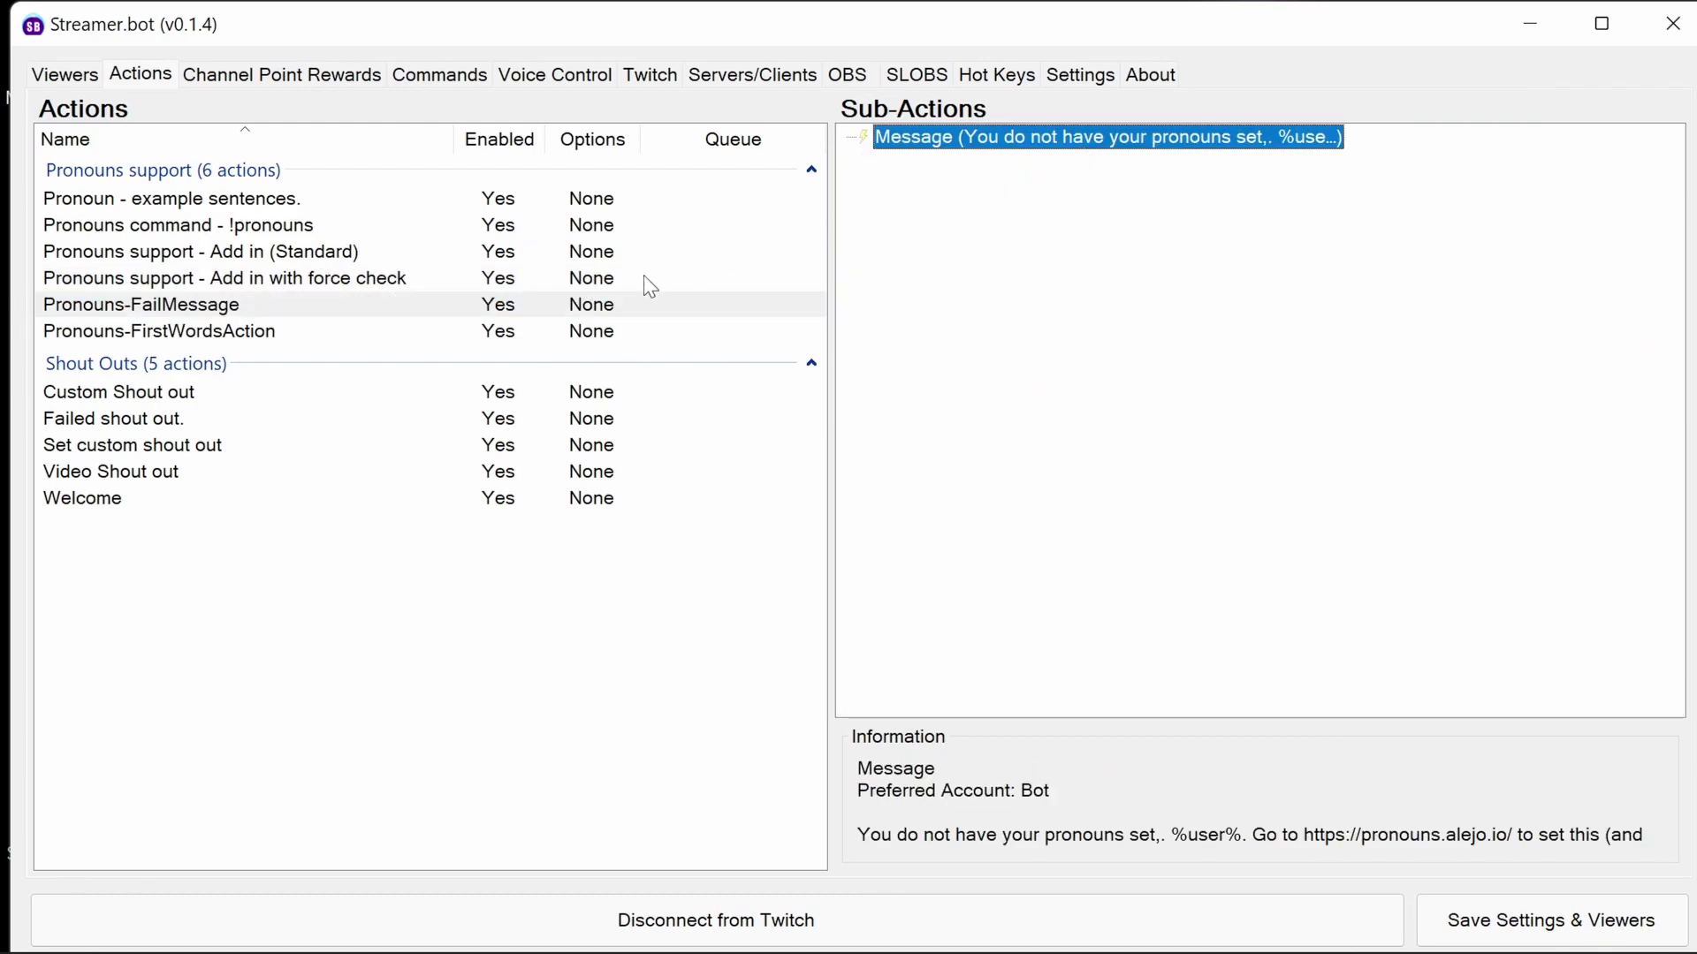
pyautogui.click(215, 330)
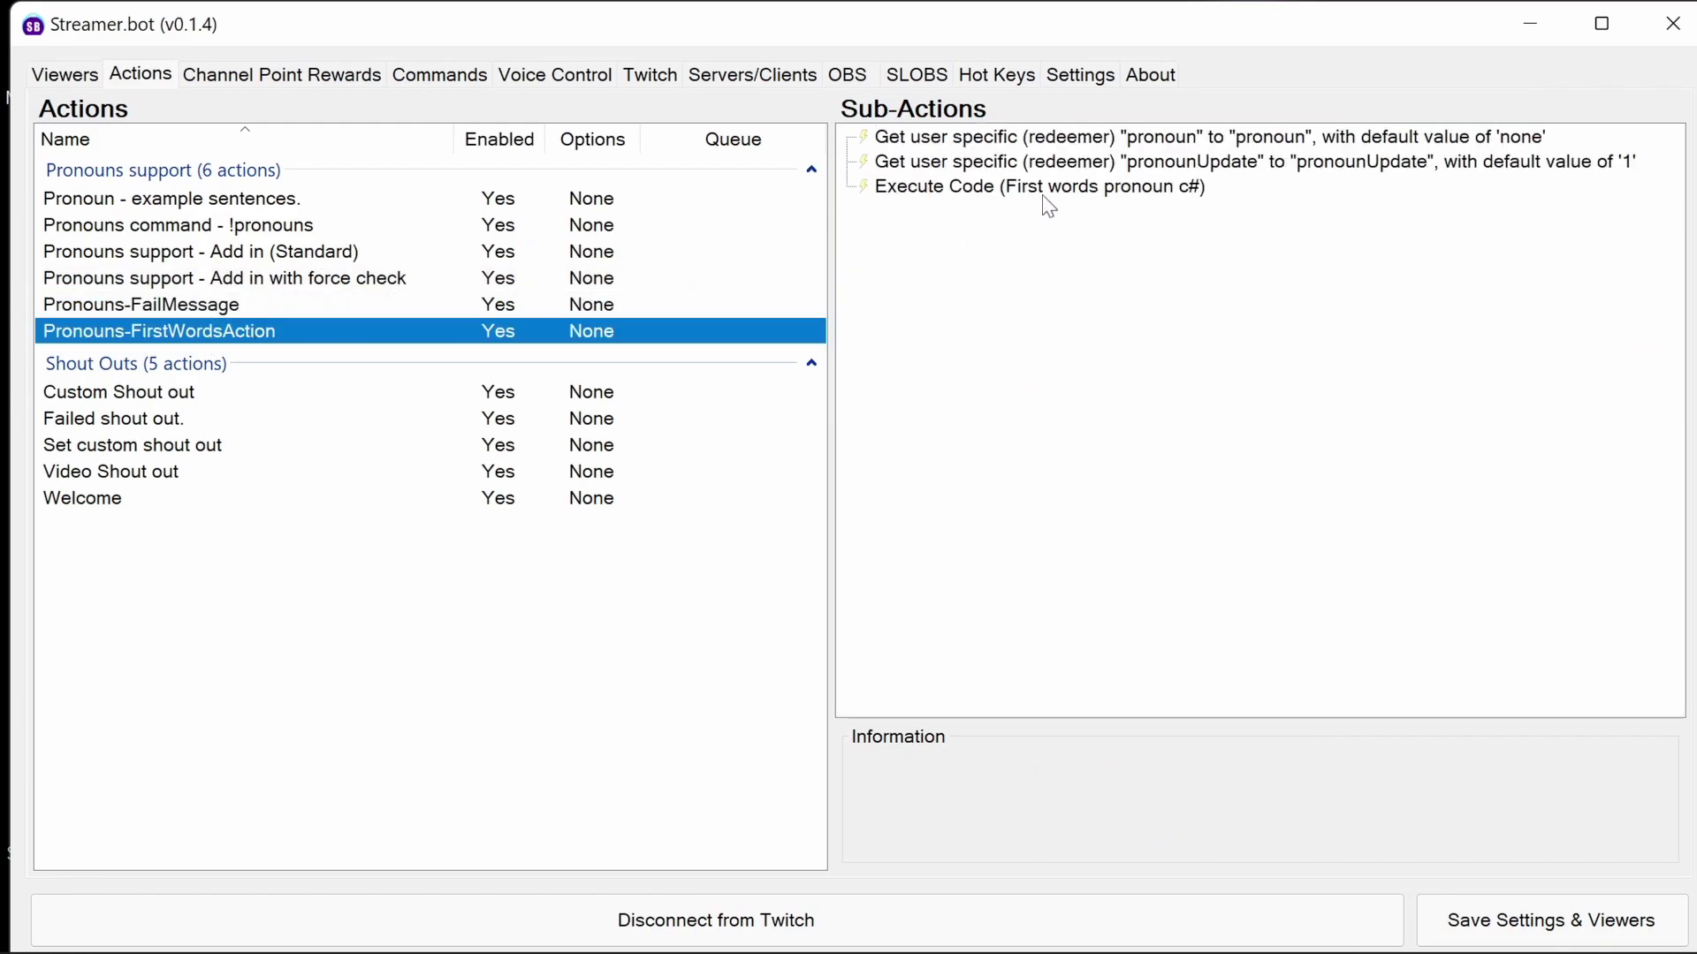
pyautogui.click(1323, 140)
pyautogui.click(1206, 164)
# Look through the "First words pronoun c#" code down to its end, and close the code editor.
pyautogui.doubleClick(1100, 188)
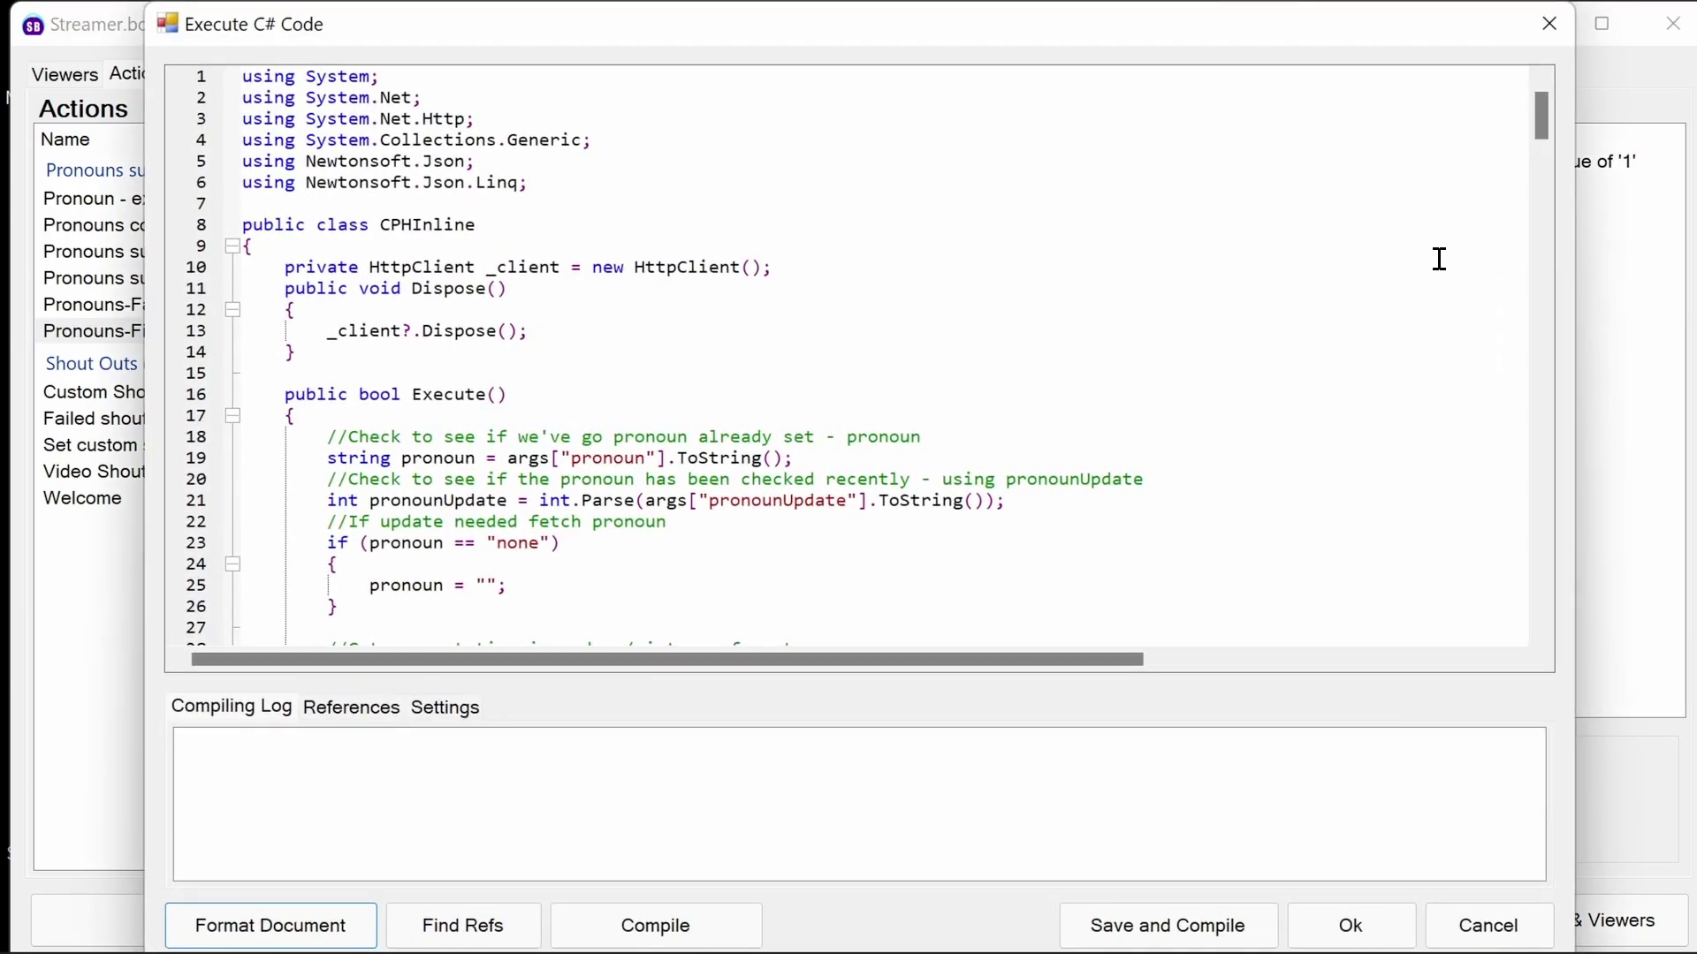
pyautogui.moveTo(1537, 137); pyautogui.dragTo(1551, 662)
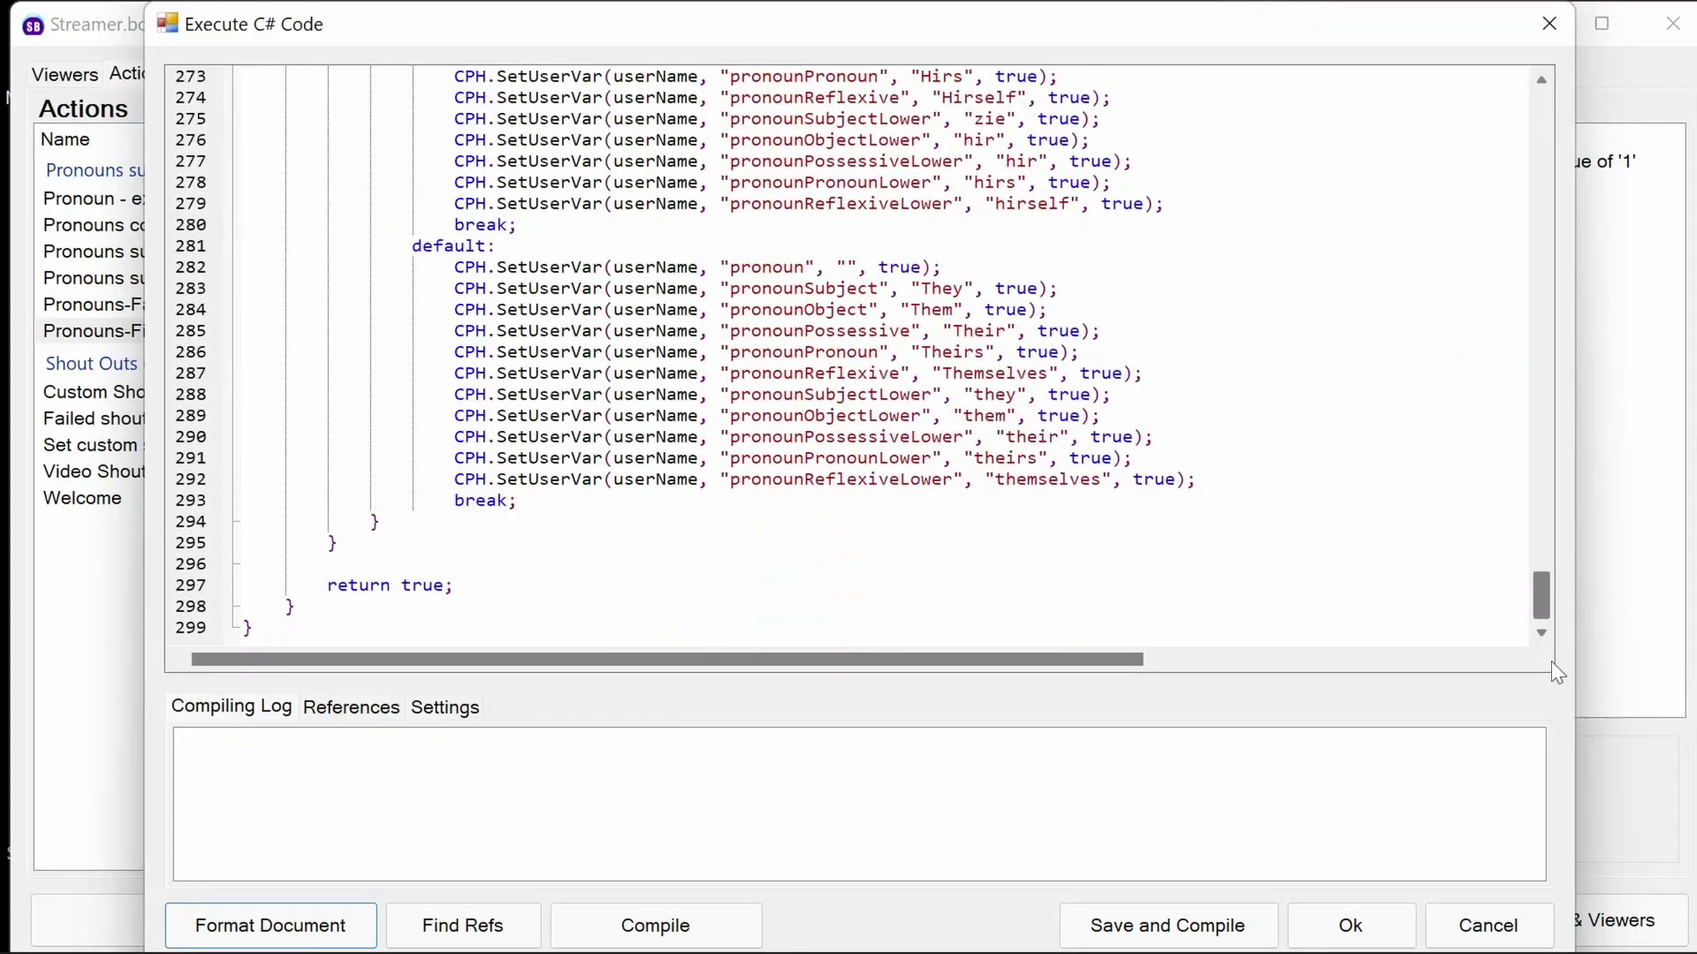
pyautogui.click(1340, 919)
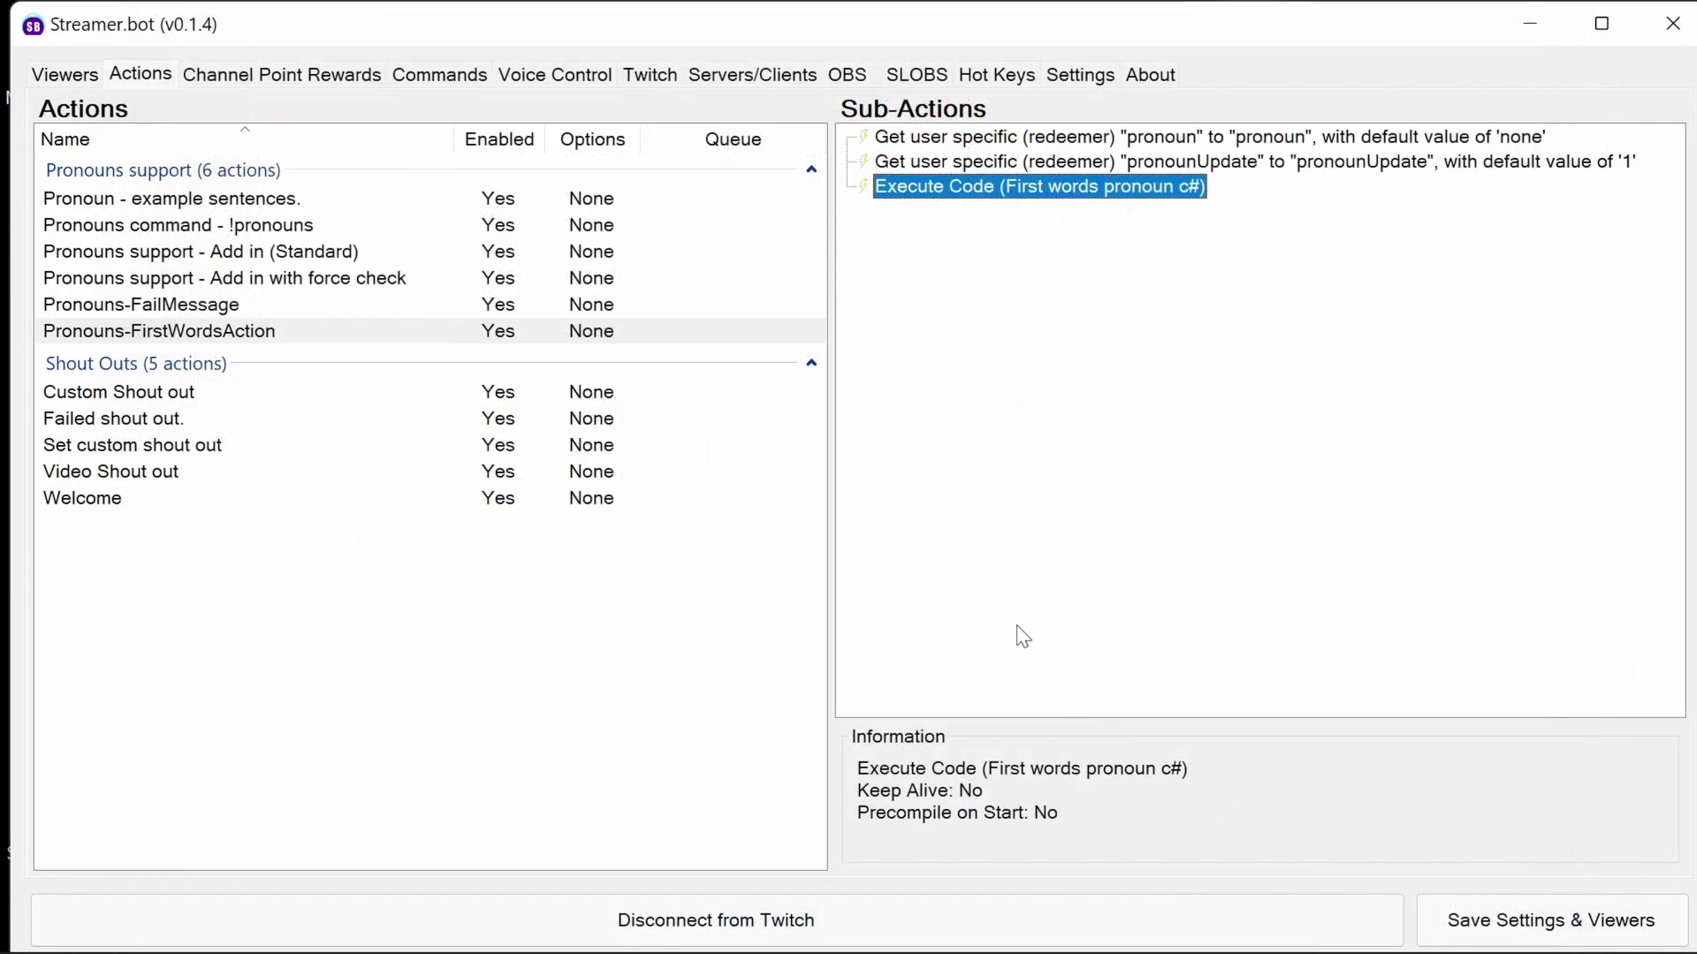